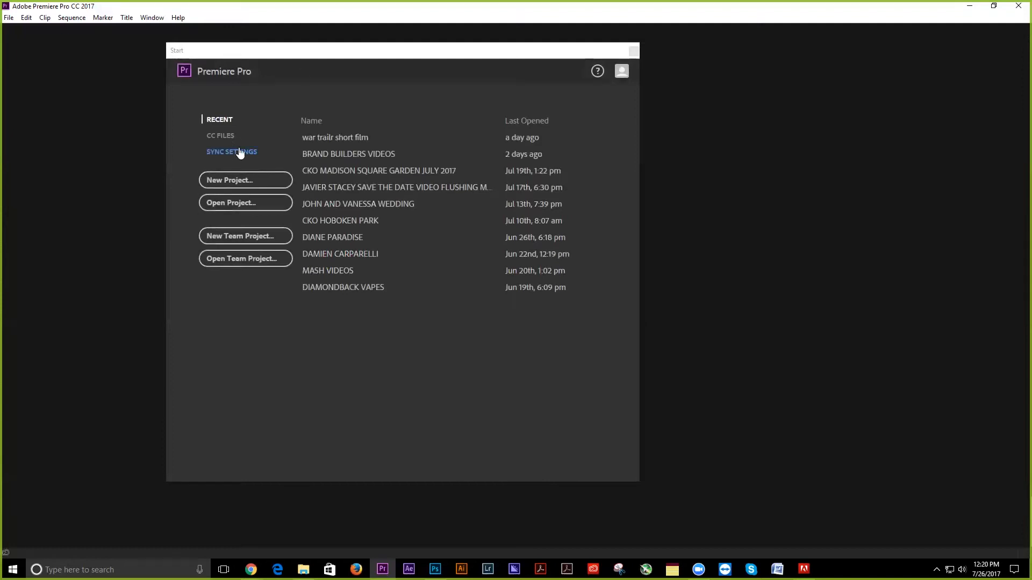
left_click_drag(324, 52, 331, 54)
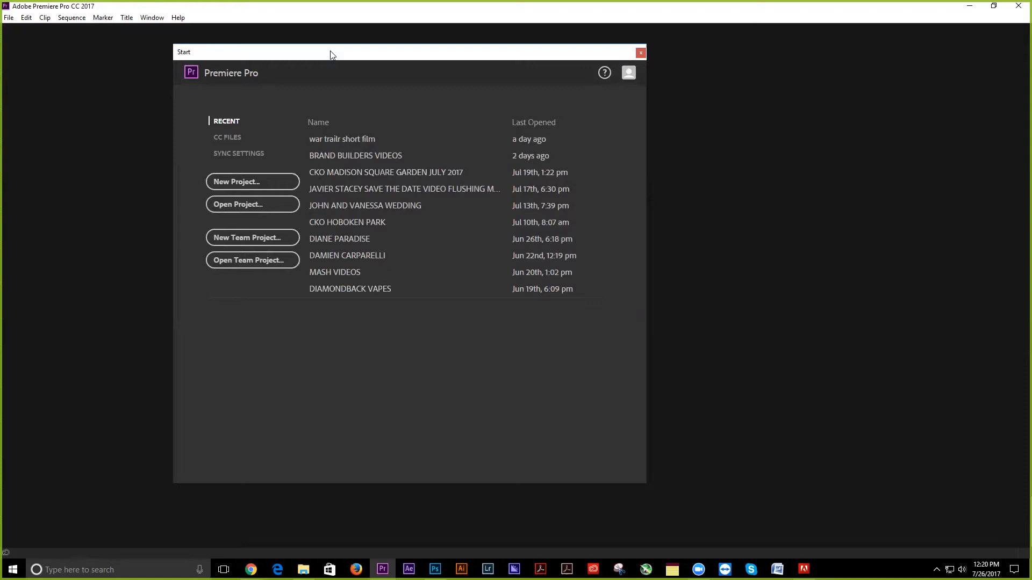
key("alt+Tab")
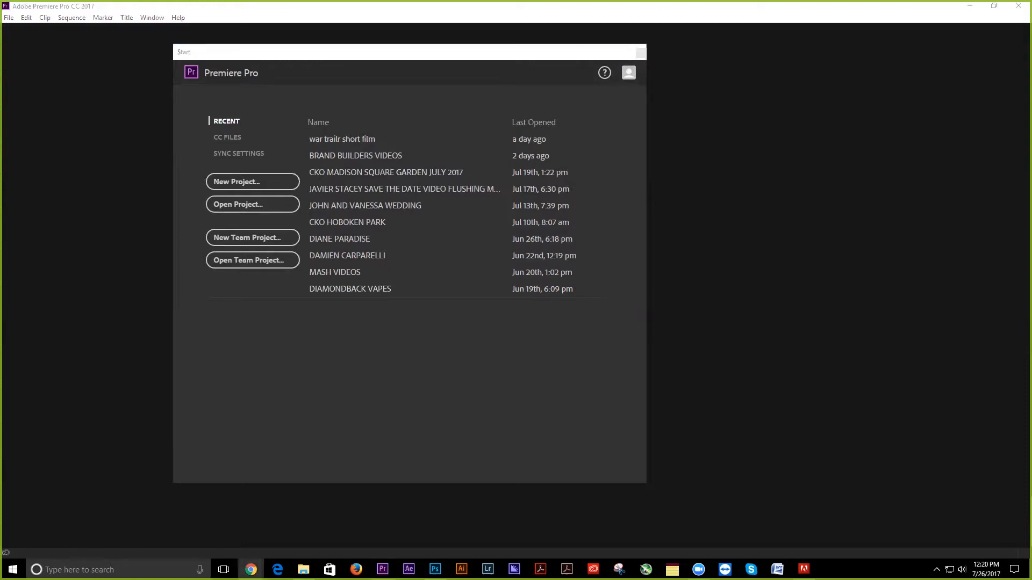
key("alt+Tab")
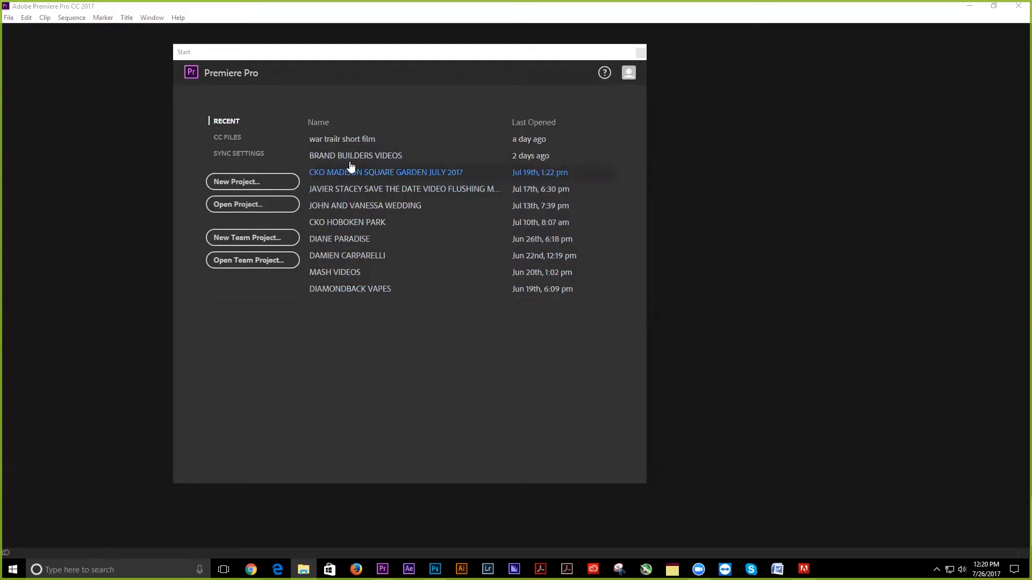
Start a new project named with the child's first name plus "S 5TH BIRTHDAY DINOSAUR PARK" and open its location for browsing.
left_click(279, 188)
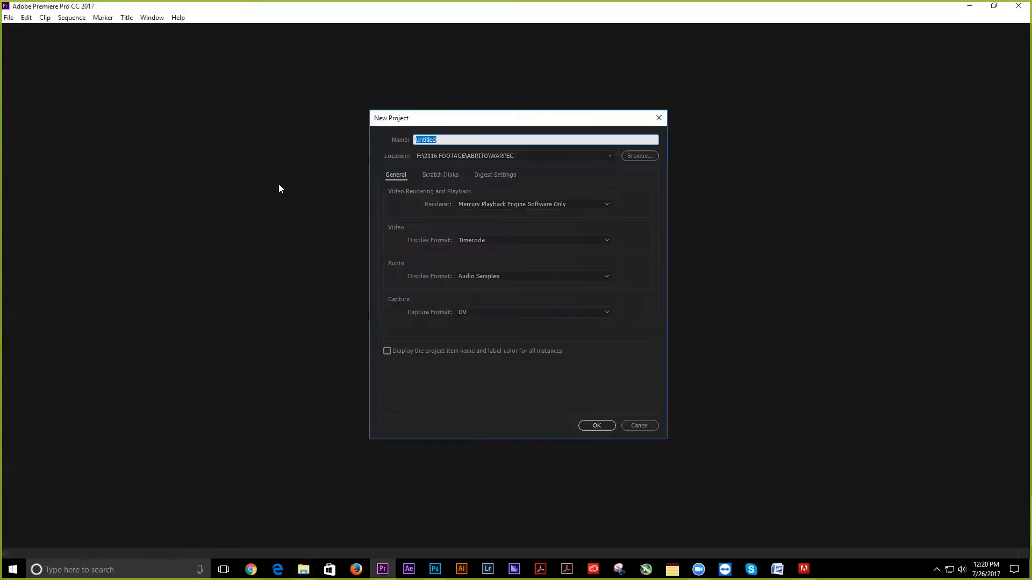
left_click_drag(479, 140, 375, 140)
type("m")
type("MAT")
type("TE")
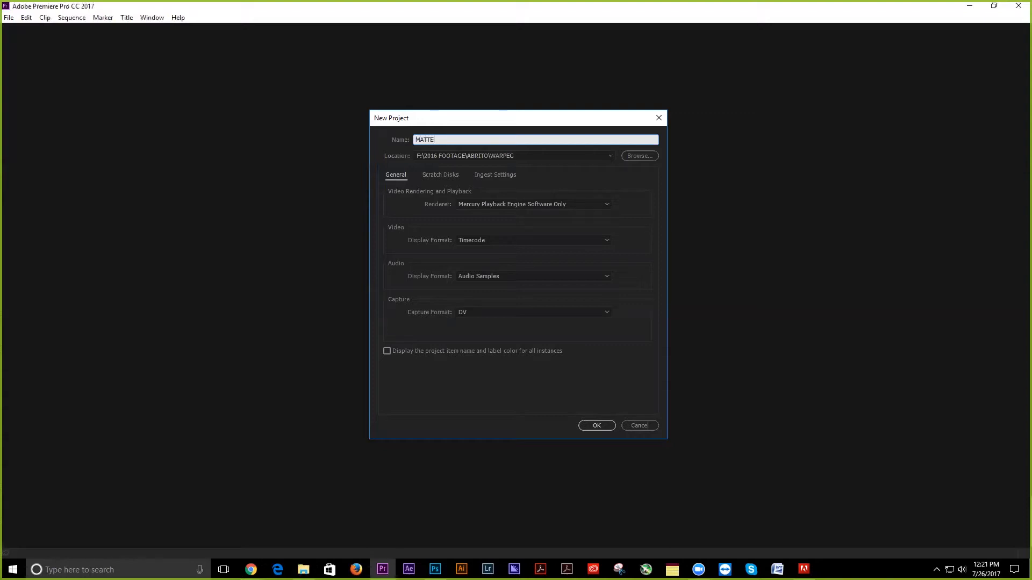
type("OS 5TH BIRTHDAY")
type(" 216")
key("BackSpace")
key("BackSpace")
key("BackSpace")
key("BackSpace")
type("DI")
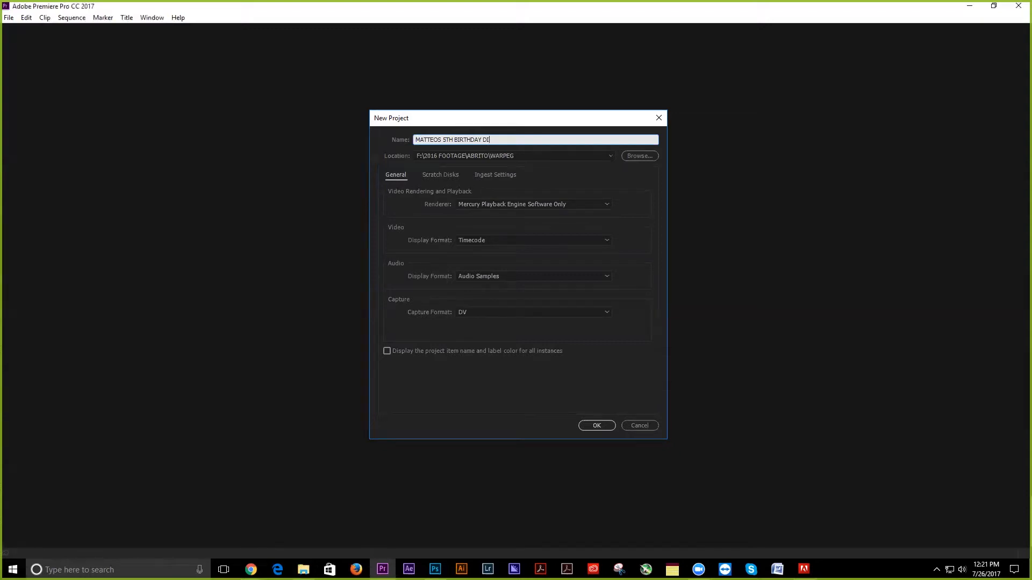
type("NOSAUR PARK")
left_click(632, 155)
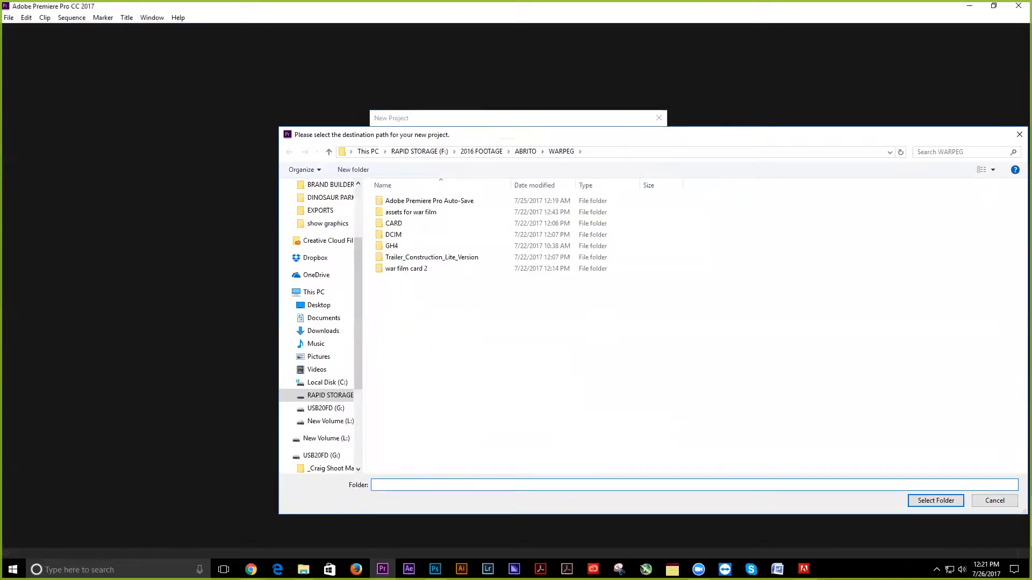
Look through the 2016 FOOTAGE folders on RAPID STORAGE (F:) and the folders on New Volume (L:) for the project's destination folder.
scroll(338, 260, "up", 3)
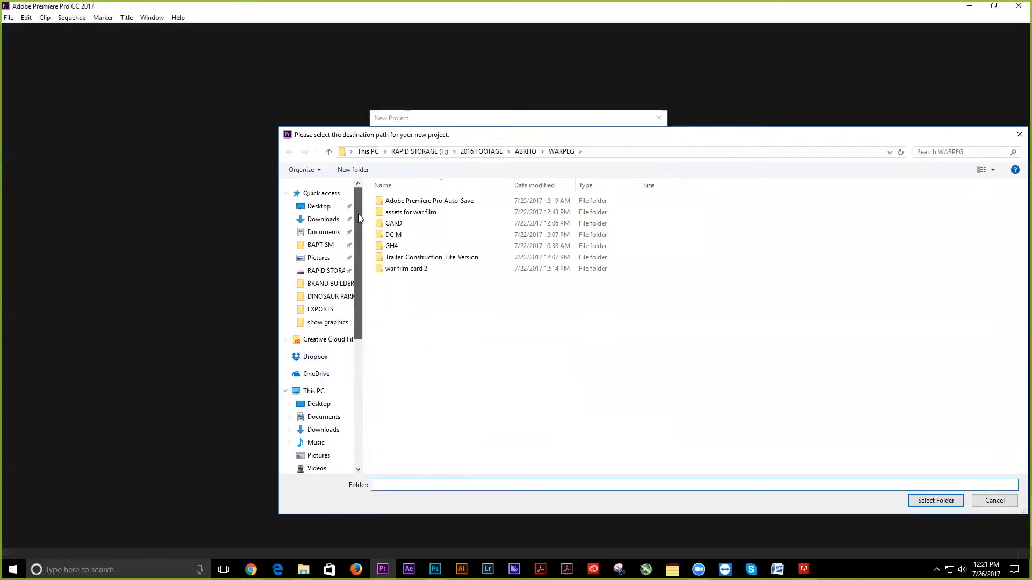
left_click(326, 271)
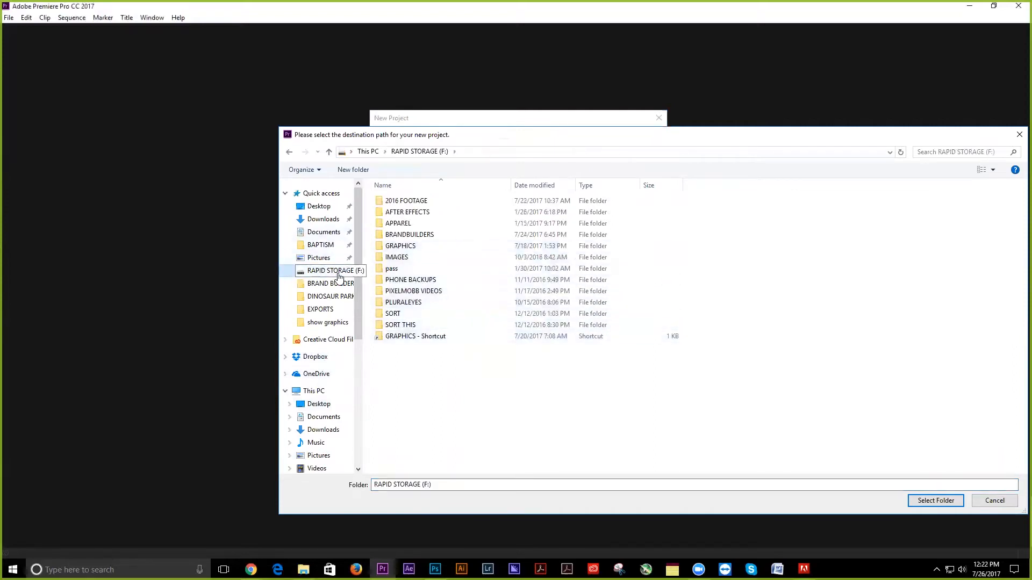
double_click(421, 204)
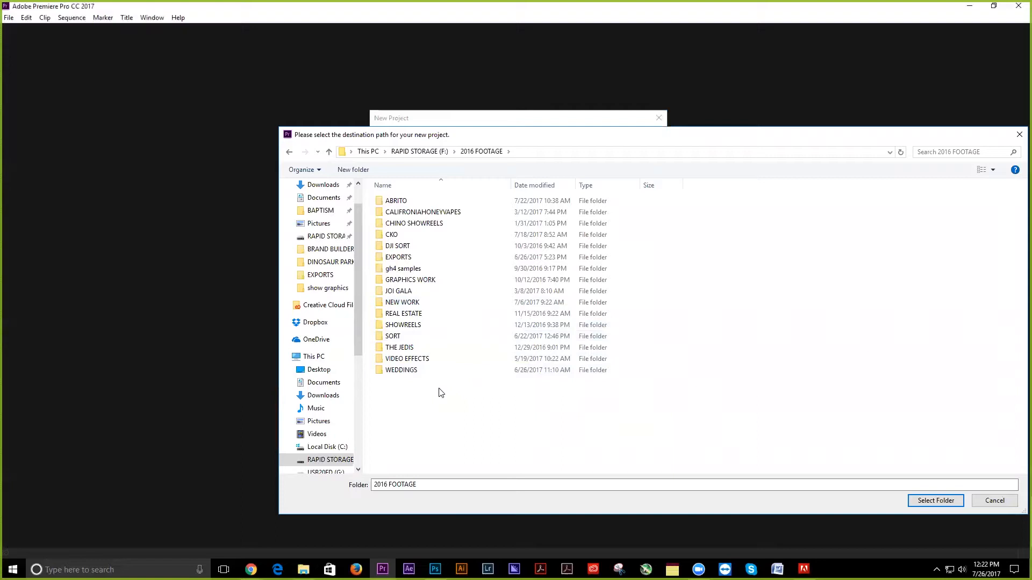
left_click(419, 151)
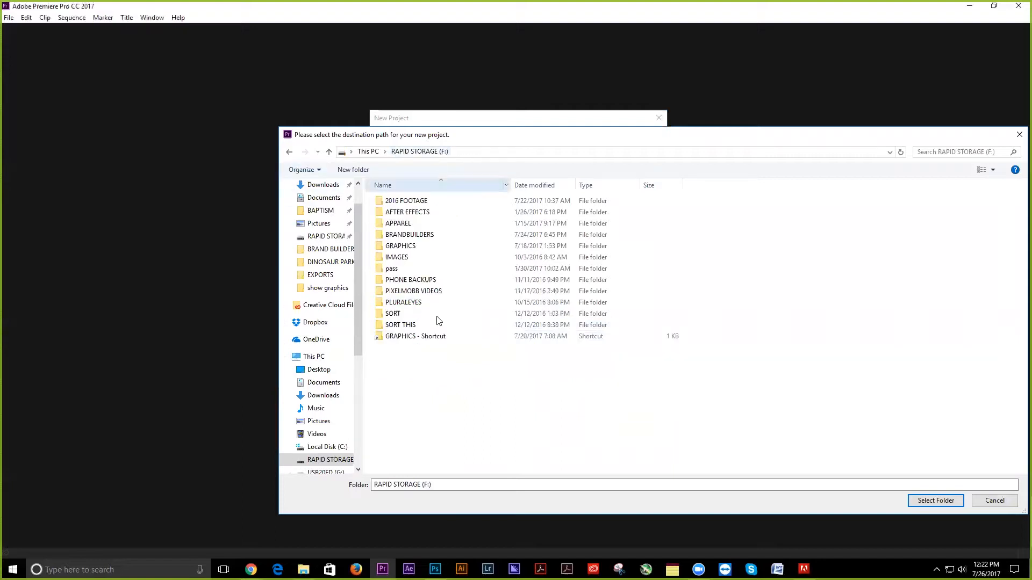
double_click(407, 201)
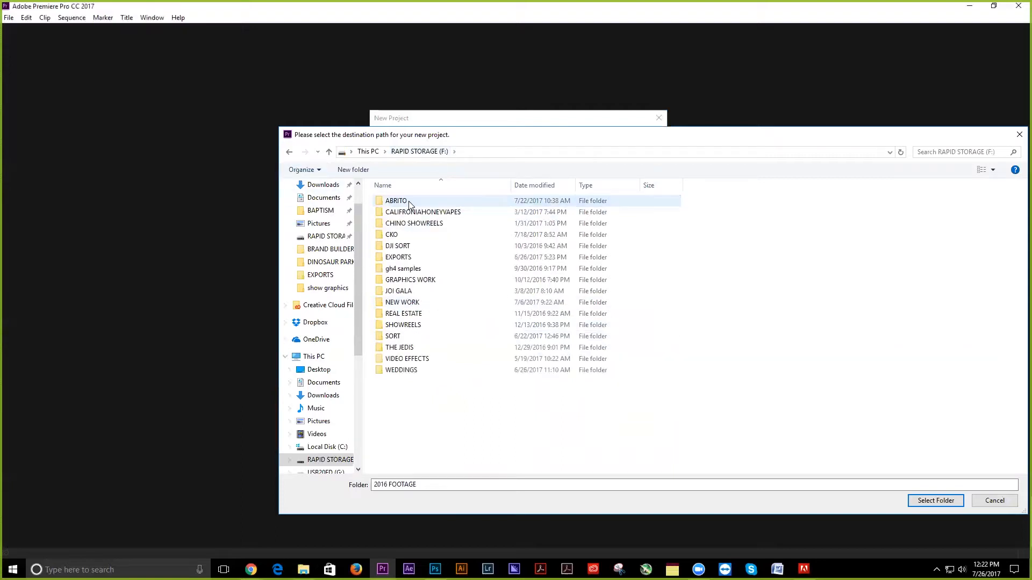
double_click(449, 336)
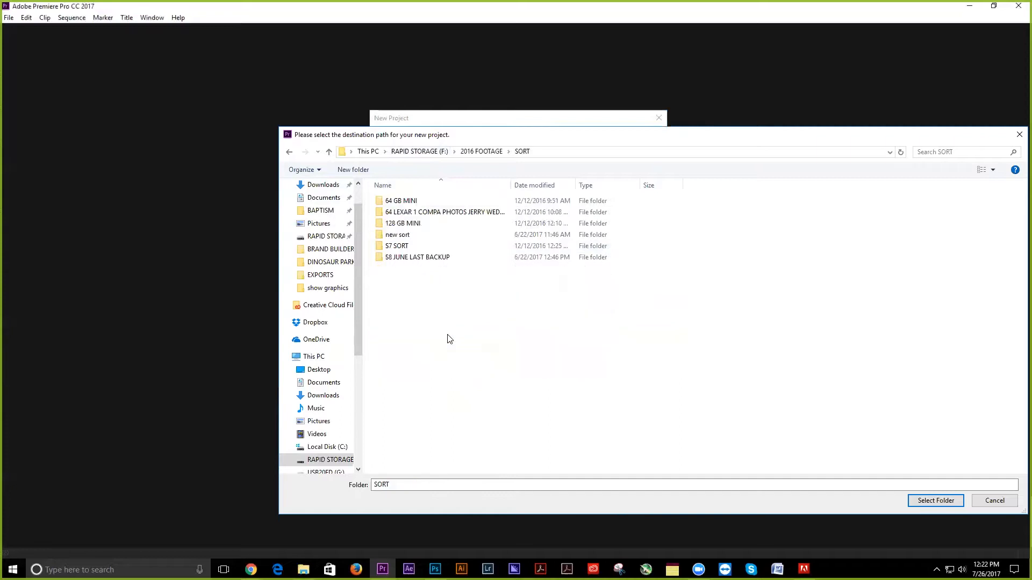
double_click(426, 240)
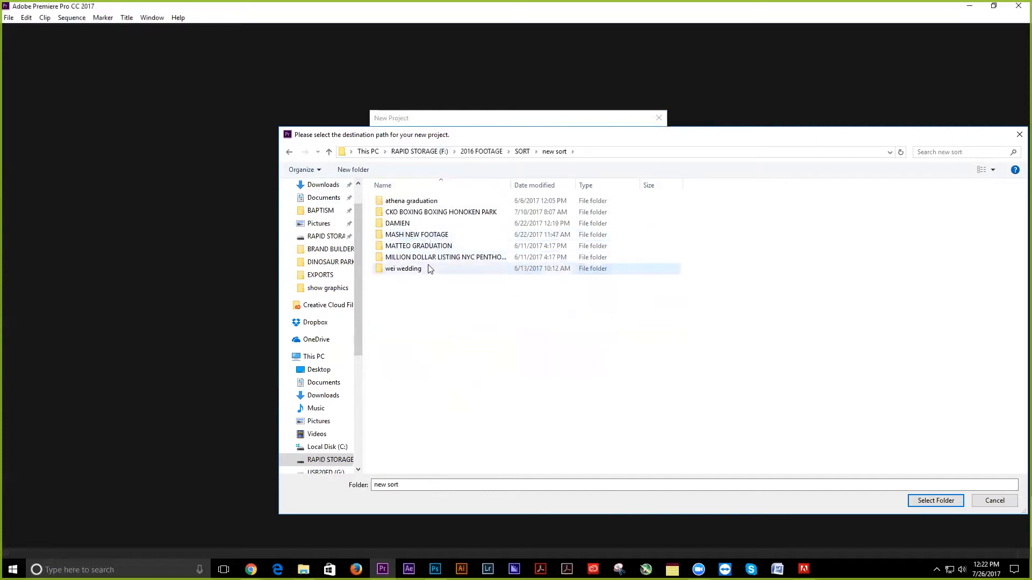
left_click(289, 152)
left_click_drag(355, 333, 358, 384)
left_click(341, 399)
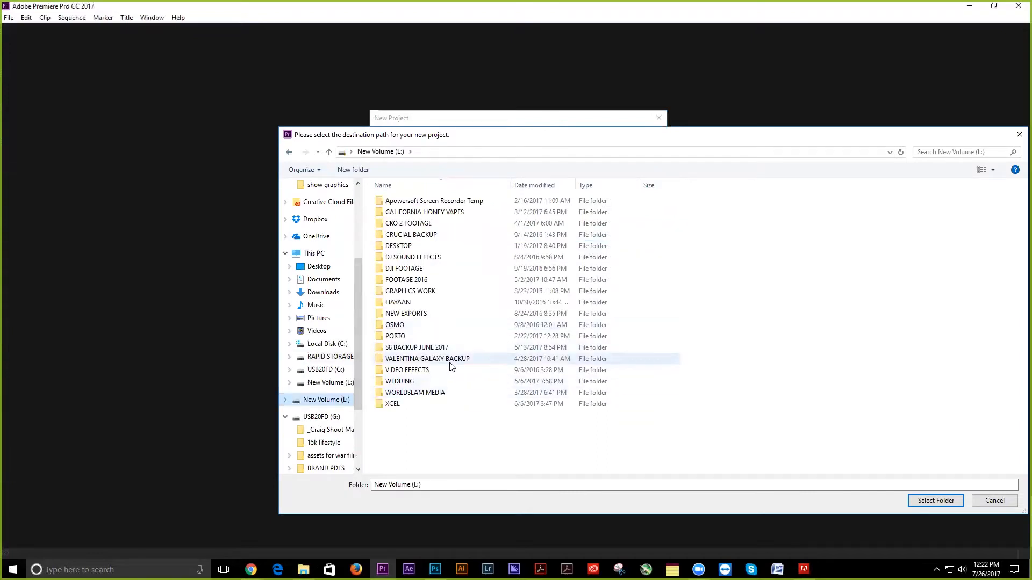
Set the project location to the DINOSAUR PARK folder inside the child's birthday folder under L:\FOOTAGE 2016\FAMILY and create the project.
key("super+e")
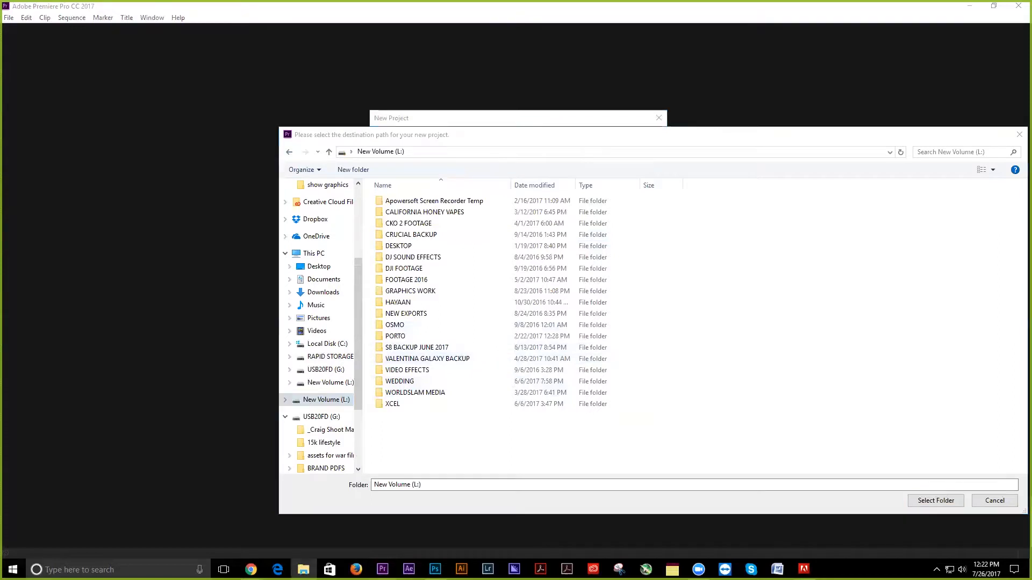
left_click(626, 151)
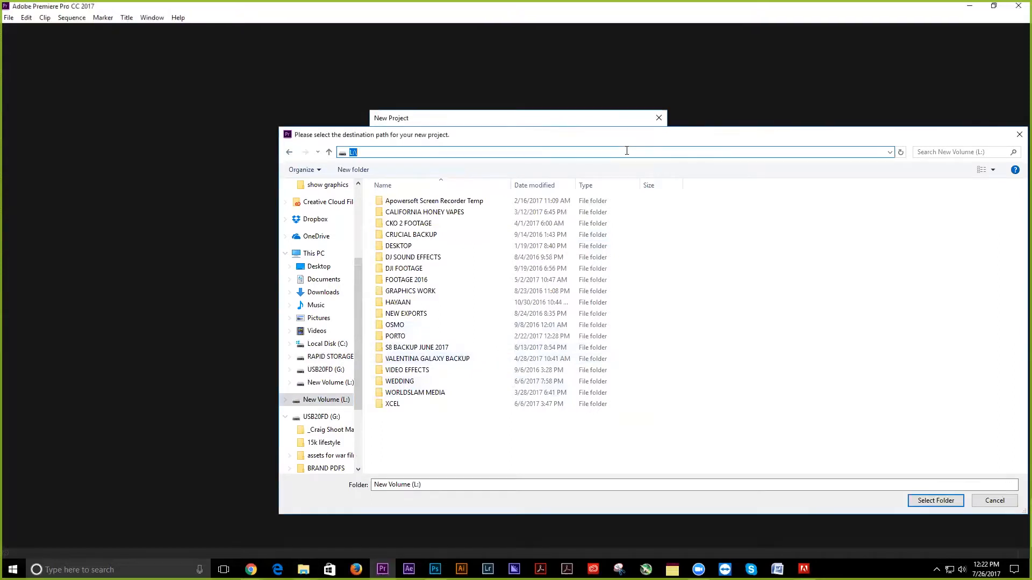
type("L:\\FOOTAGE 2016\\FAMILY\\MATTEO 5TH BIRTHDAY\\DINOSAUR PARK")
key("Return")
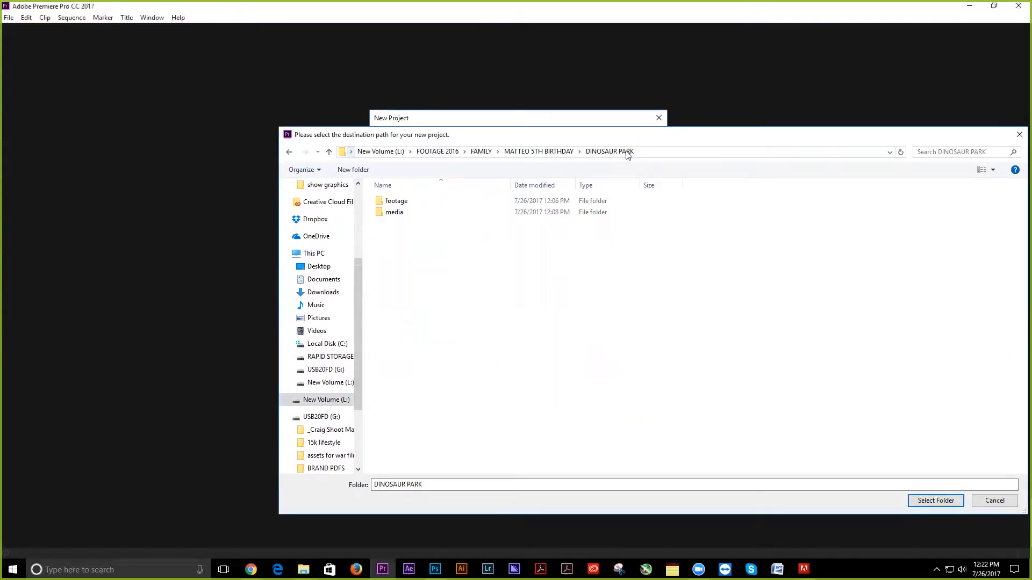
left_click_drag(354, 274, 357, 256)
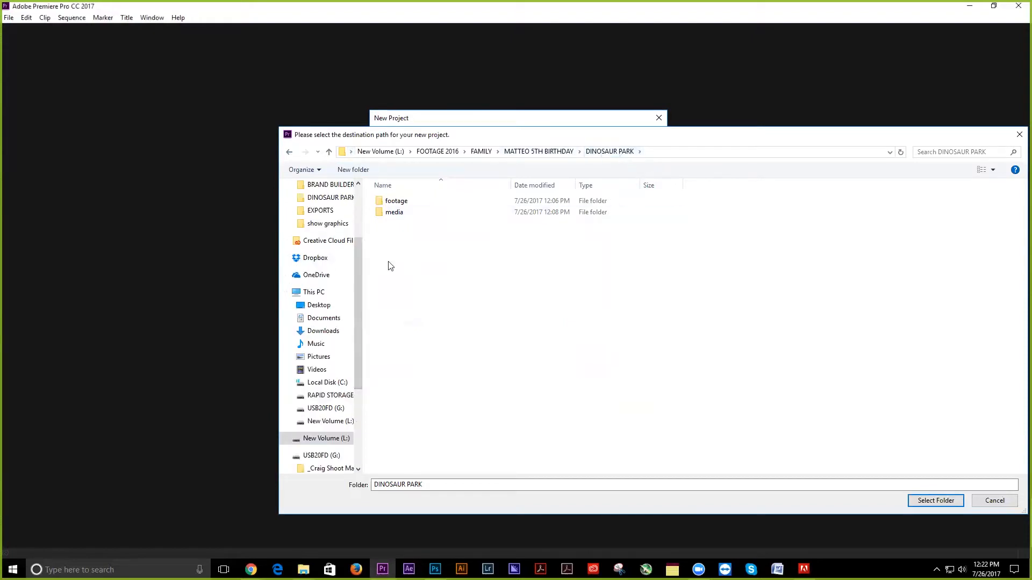
left_click(942, 504)
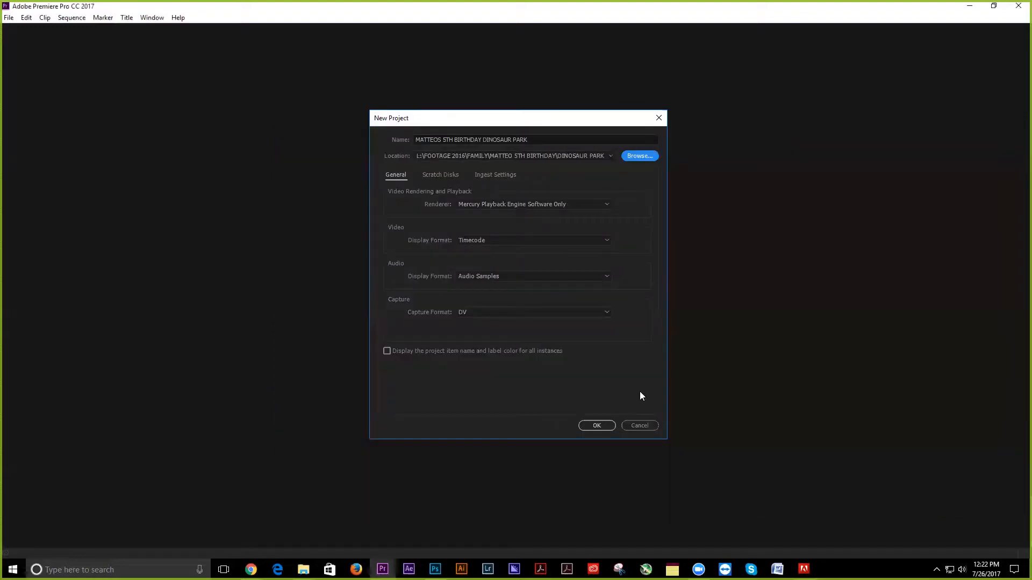
left_click(605, 426)
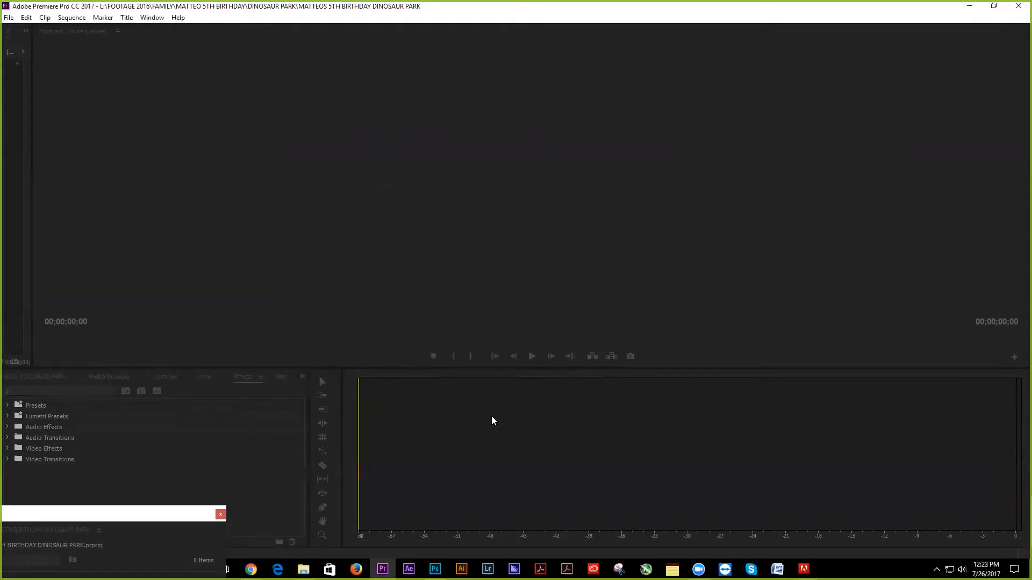
Create a sequence with the DSLR 720p24 @ 23.976 preset, named with the child's first name plus "5TH BIRTHDAY DINOSAUR PARK".
key("ctrl+n")
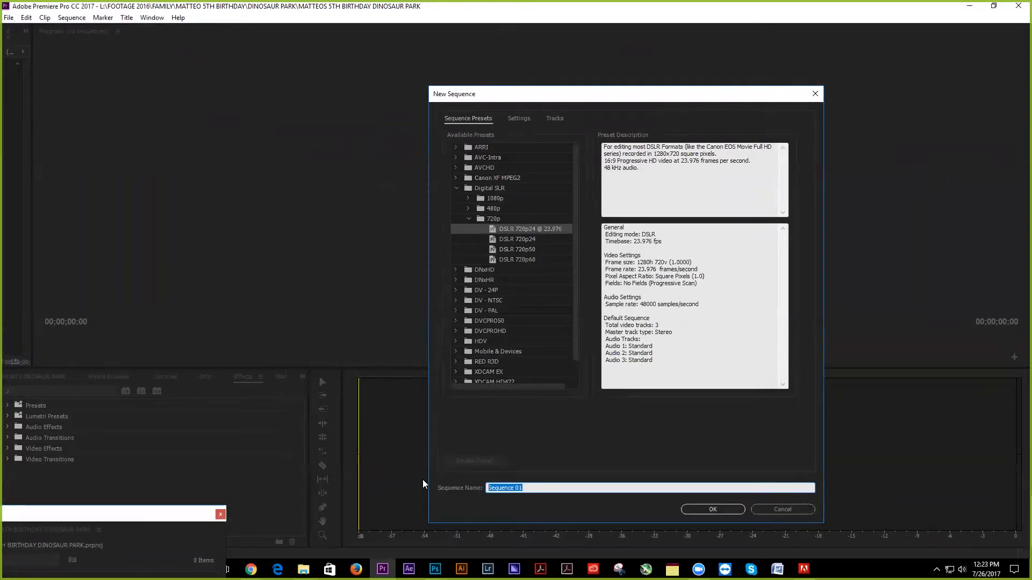
type("MATTE")
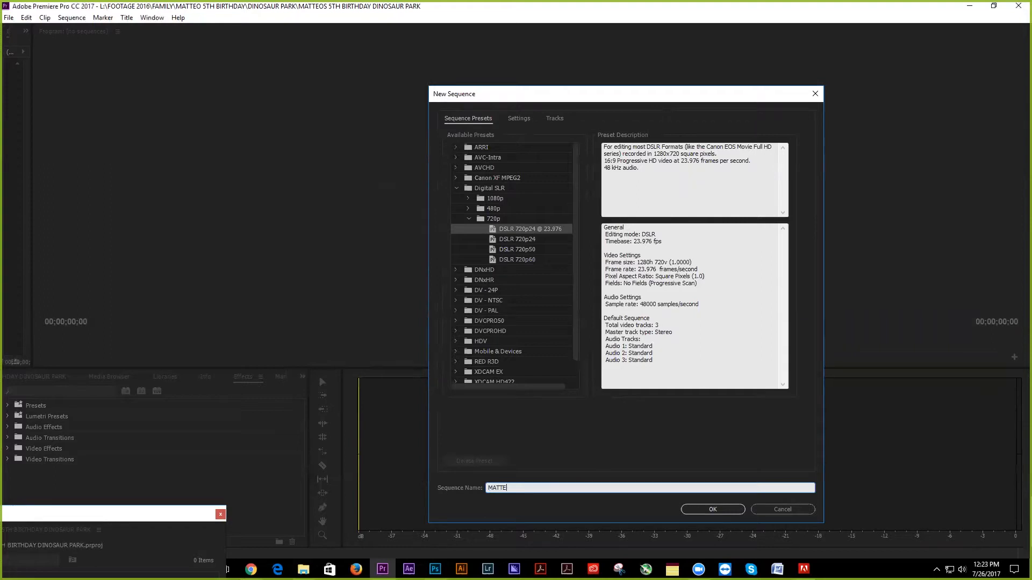
type("5TH BIRTHDAY")
type("DINOSAUR PARK")
left_click(712, 510)
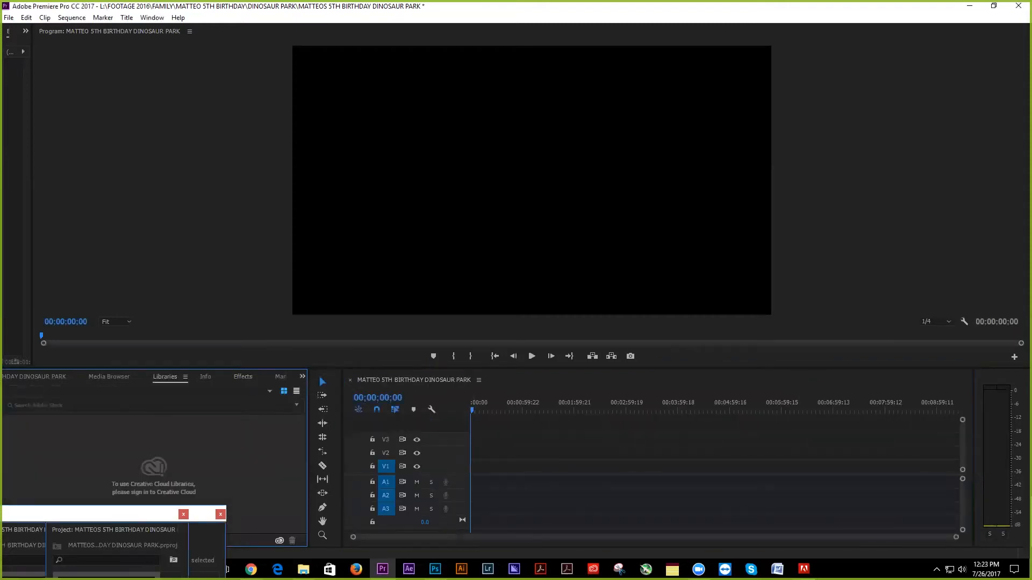
Reduce the maximized main window and place the floating Project panel beside it, stretched to about the same height.
left_click(994, 6)
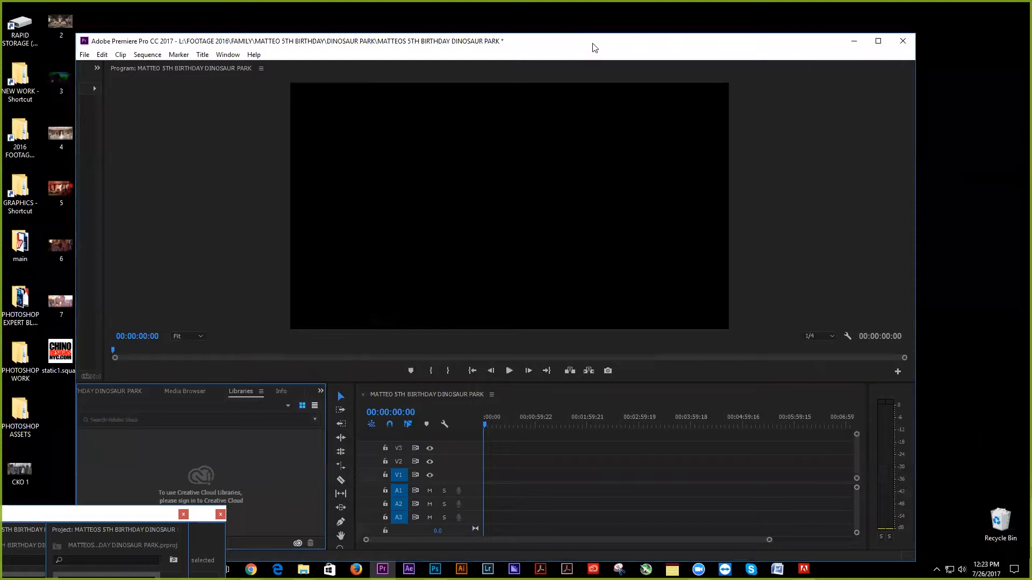
left_click_drag(594, 47, 535, 24)
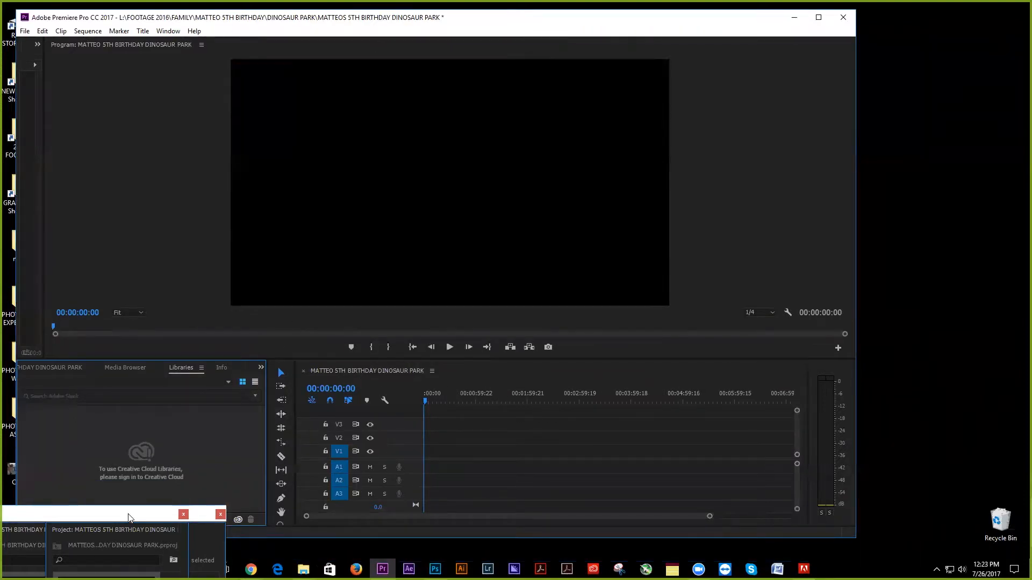
left_click_drag(129, 518, 908, 28)
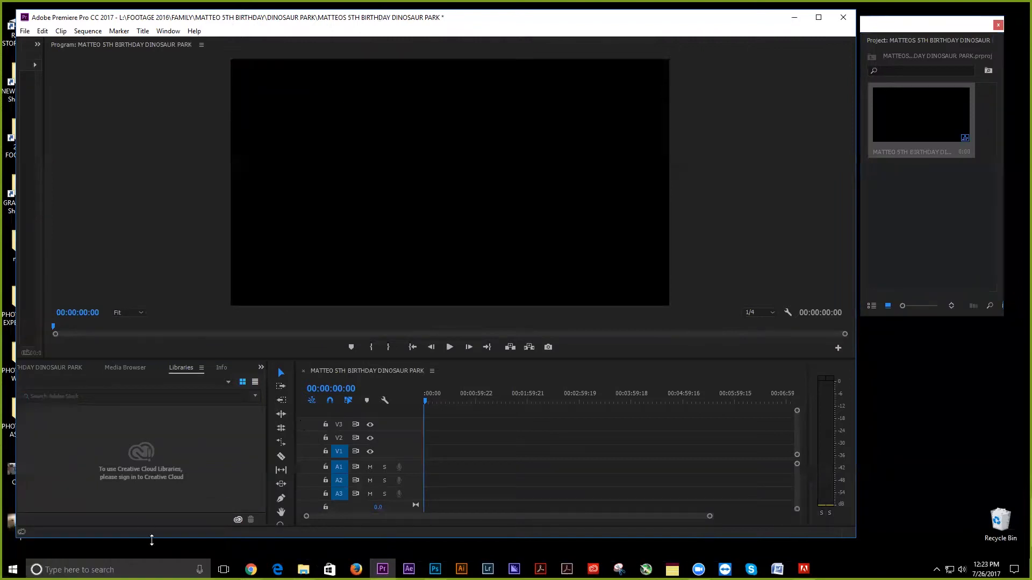
left_click_drag(441, 23, 437, 23)
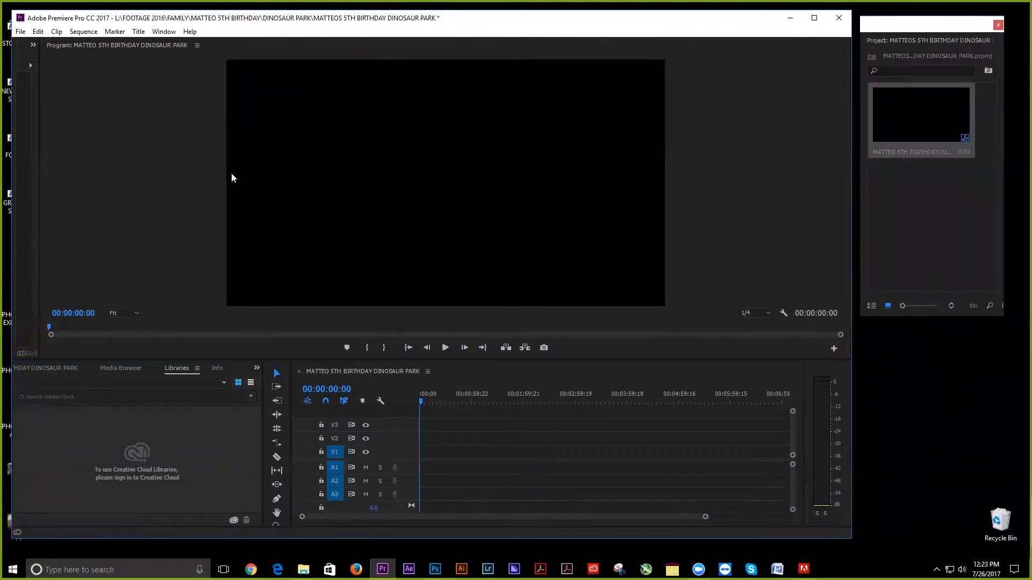
left_click_drag(922, 24, 920, 17)
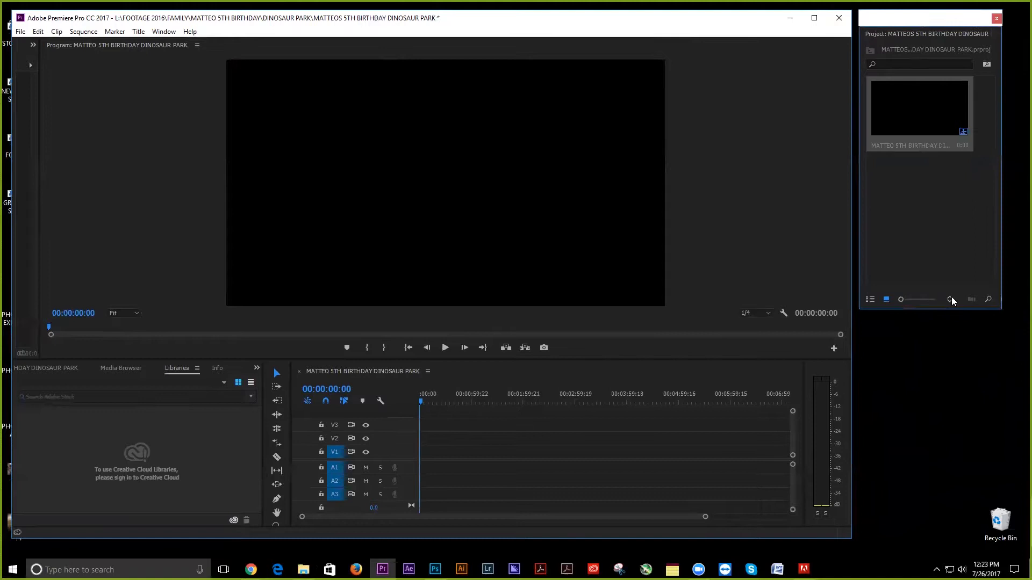
left_click_drag(956, 310, 953, 535)
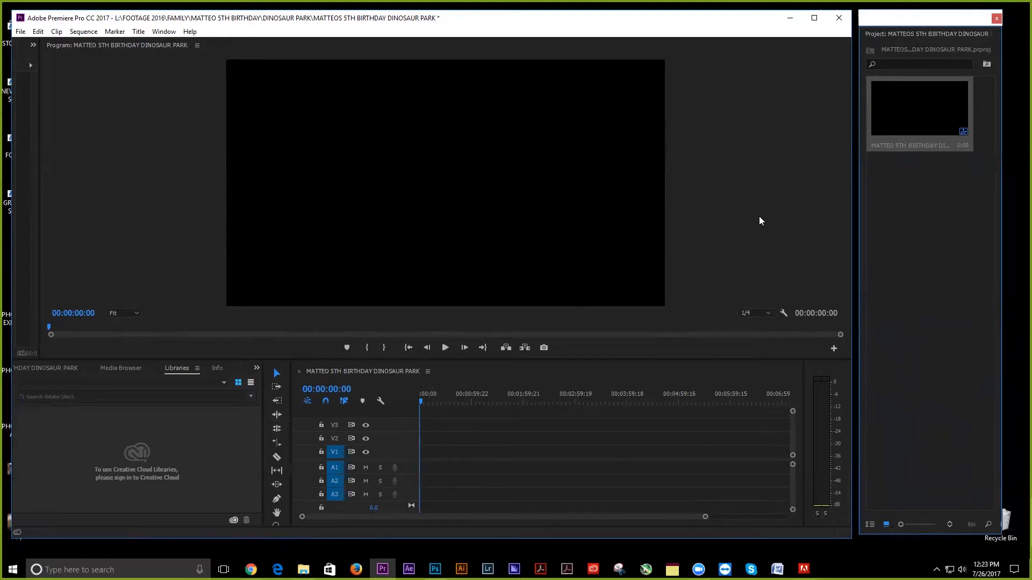
Try to import the footage folder from the DINOSAUR PARK folder inside the child's birthday folder under L:\FOOTAGE 2016\FAMILY.
right_click(916, 48)
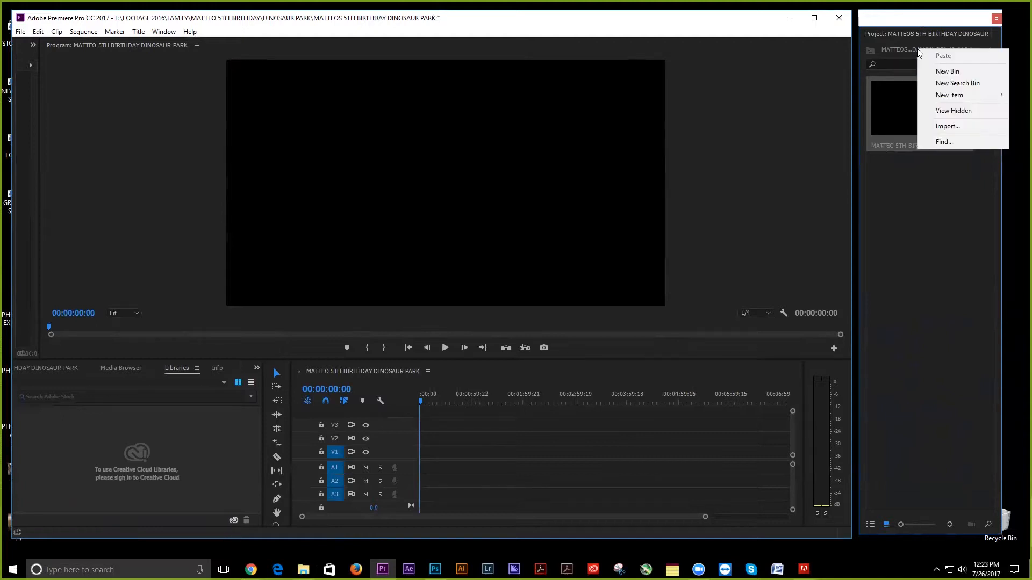
left_click(944, 121)
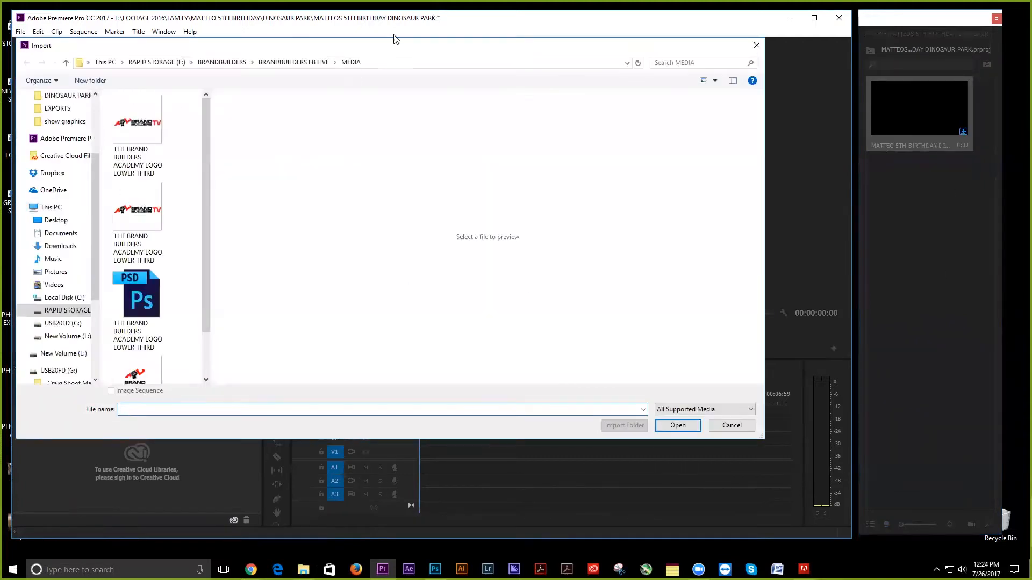
left_click(390, 65)
type("L:\\FOOTAGE 2016\\FAMILY\\MATTEO 5TH BIRTHDAY\\DINOSAUR PARK")
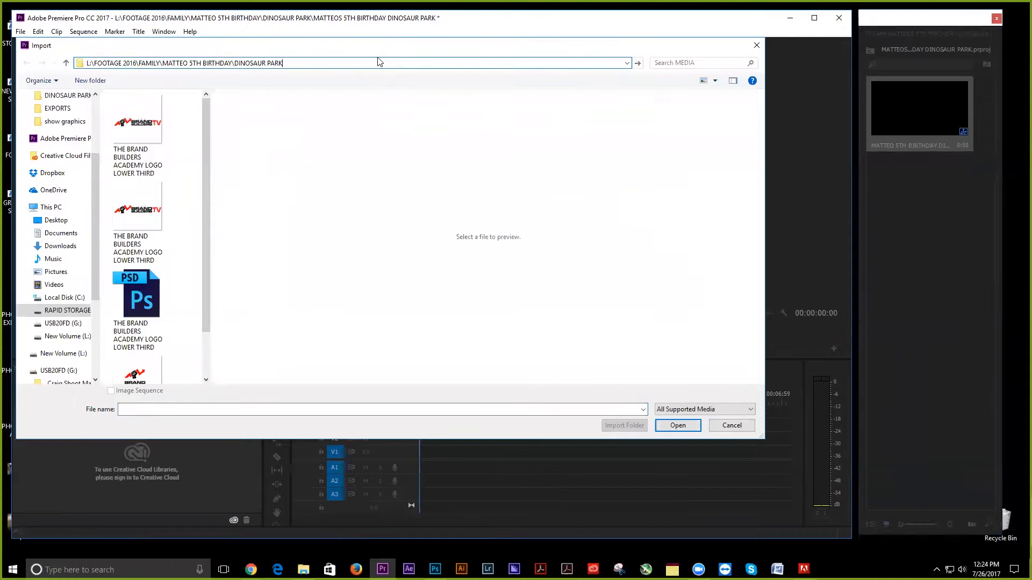
key("Return")
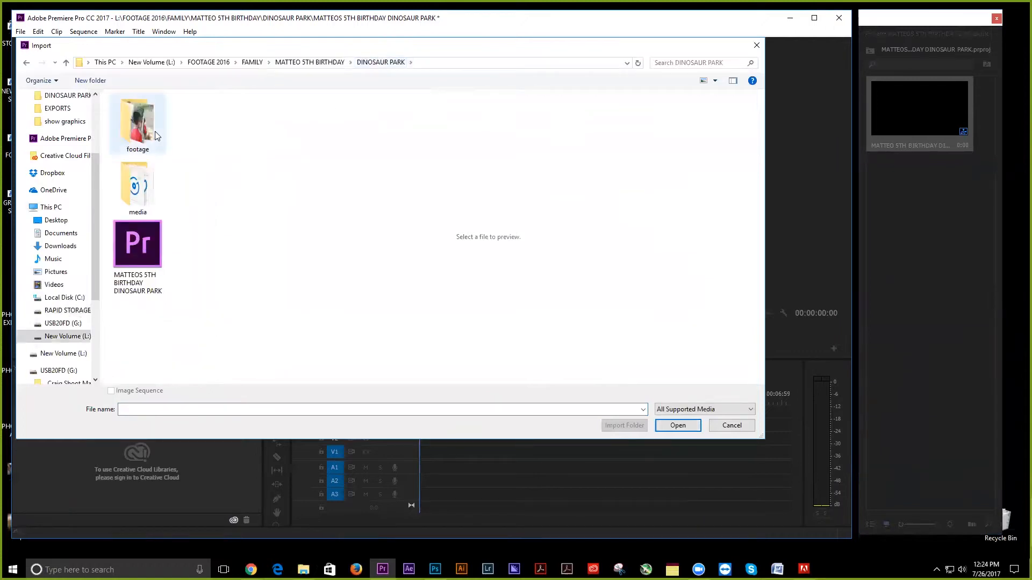
double_click(156, 136)
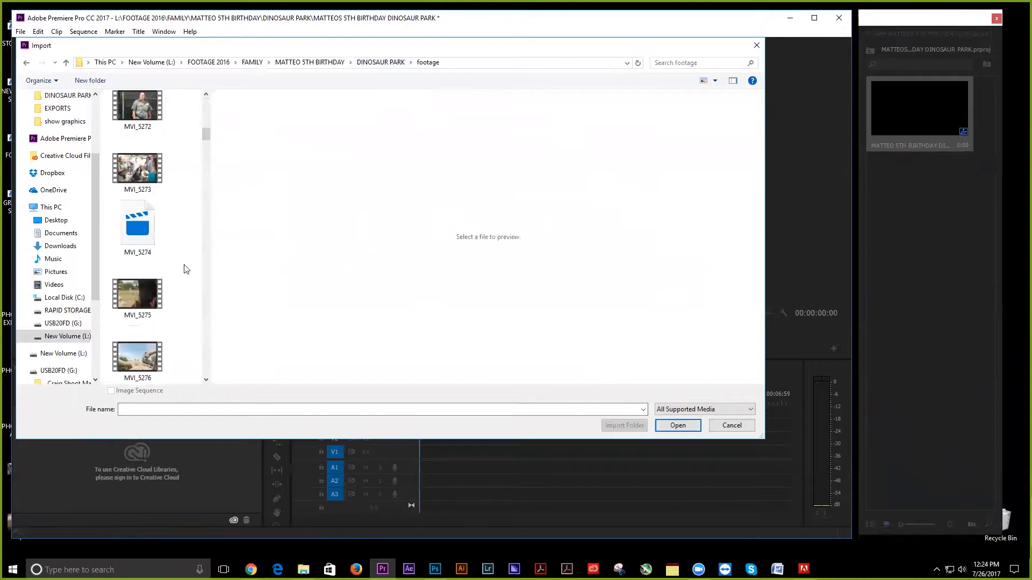
left_click(28, 64)
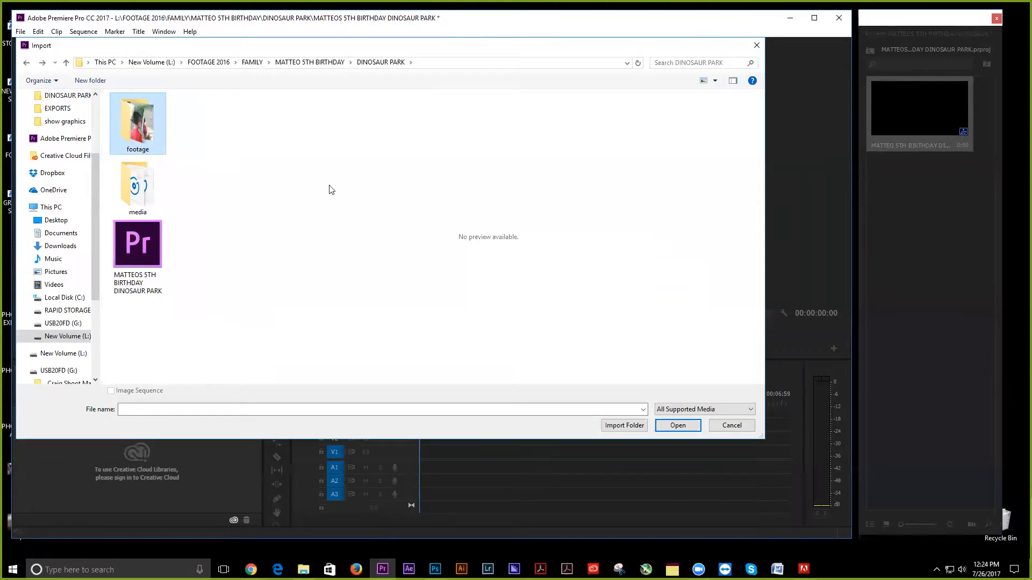
left_click(613, 427)
Import the whole footage folder from DINOSAUR PARK, in the child's birthday folder under L:\FOOTAGE 2016\FAMILY, as a bin in the project.
right_click(895, 50)
left_click(926, 129)
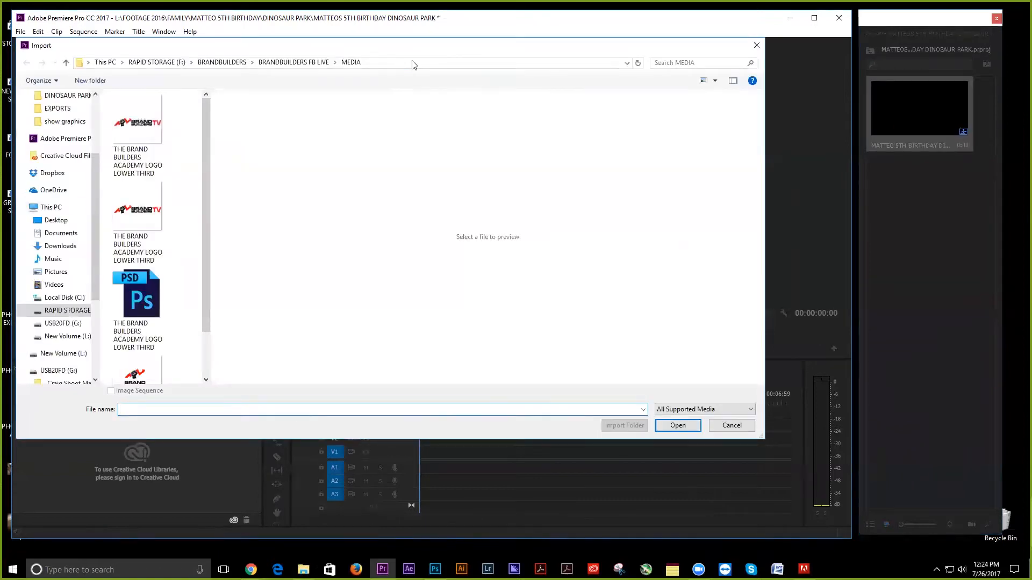
left_click(412, 64)
type("L:\\FOOTAGE 2016\\FAMILY\\MATTEO 5TH BIRTHDAY\\DINOSAUR PARK")
key("Return")
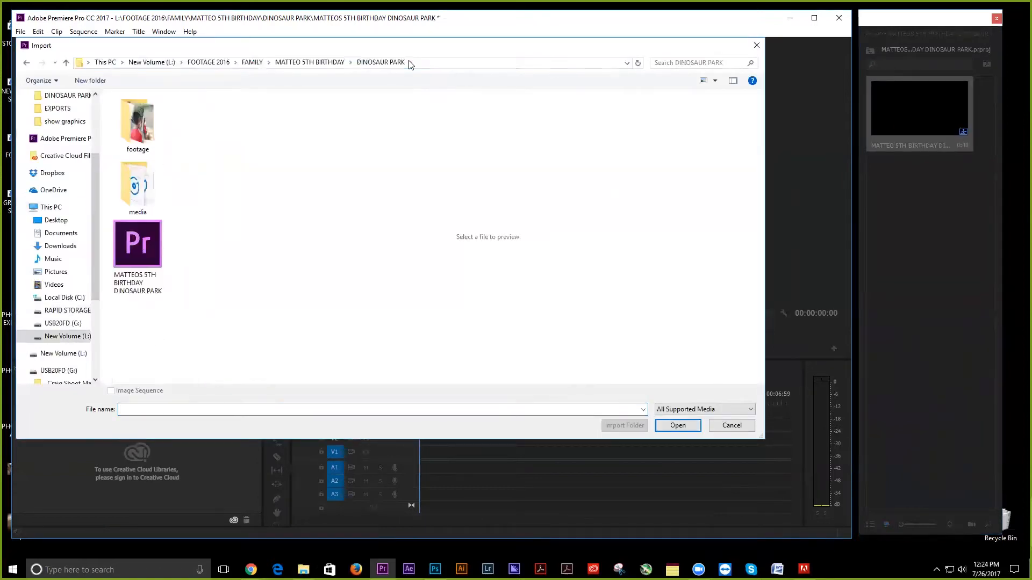
left_click(128, 126)
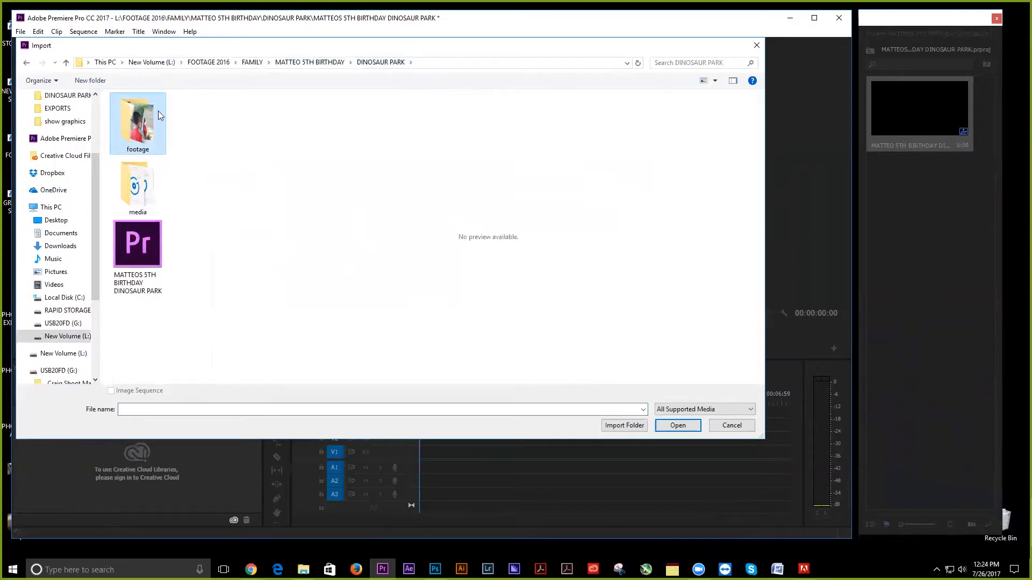
left_click(623, 428)
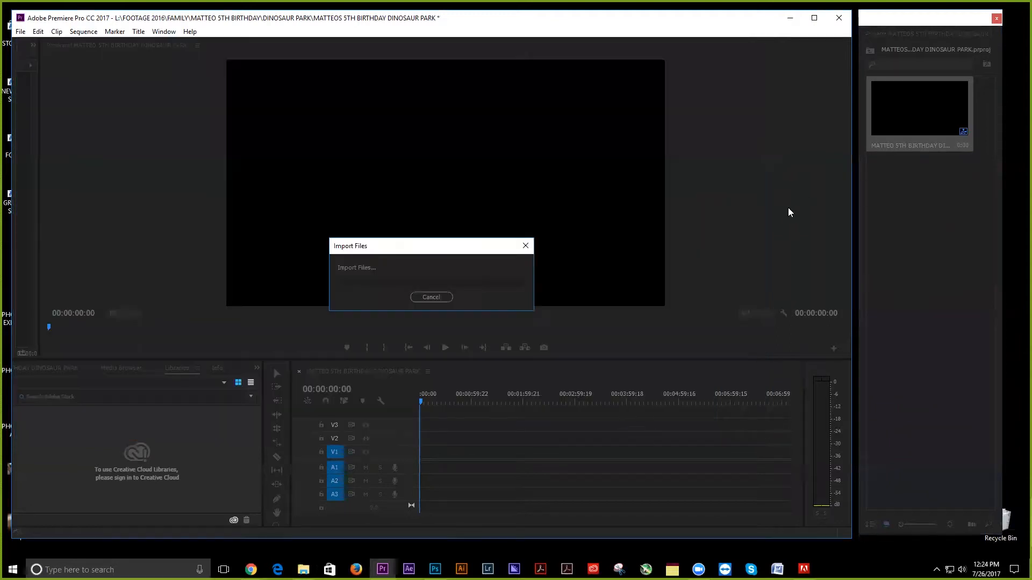
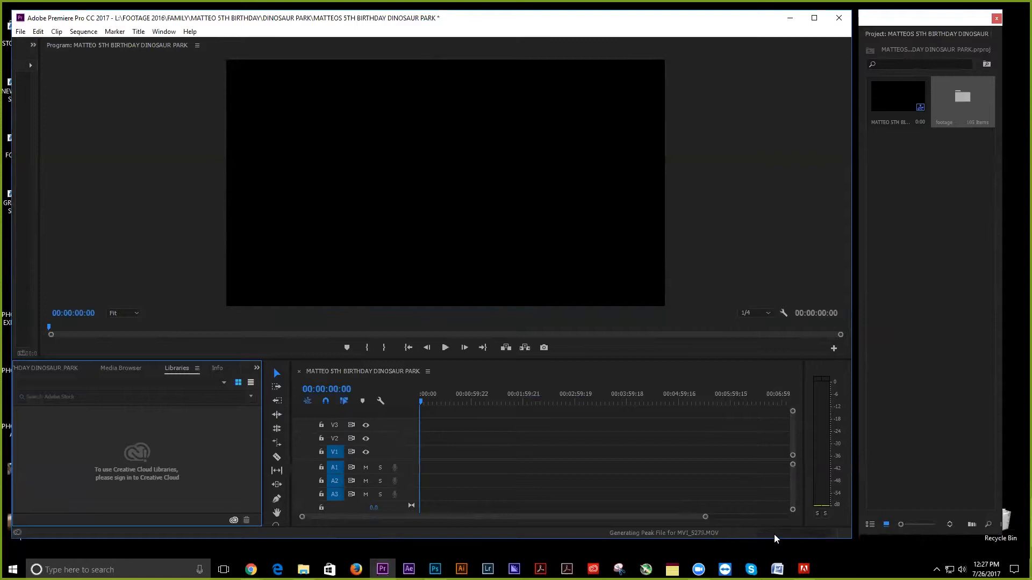
Open the footage bin in its own window and enlarge it to show six thumbnail columns and several rows.
left_click(933, 157)
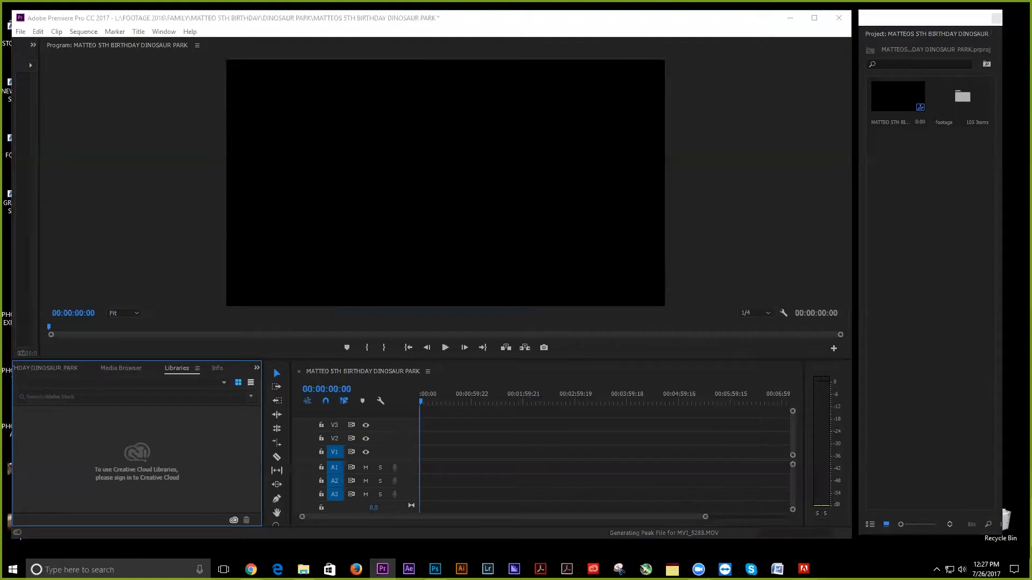
double_click(960, 106)
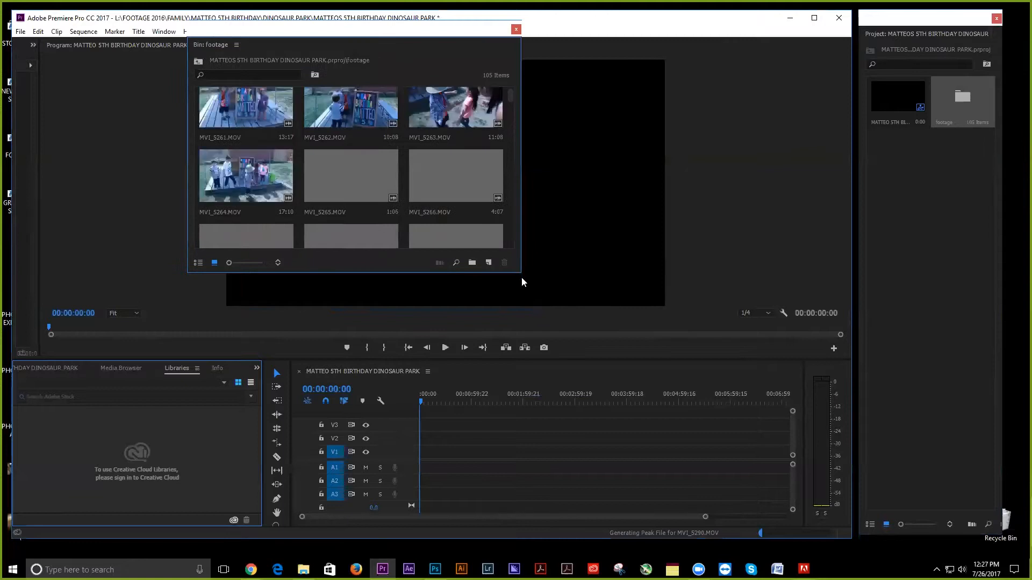
left_click_drag(521, 278, 756, 248)
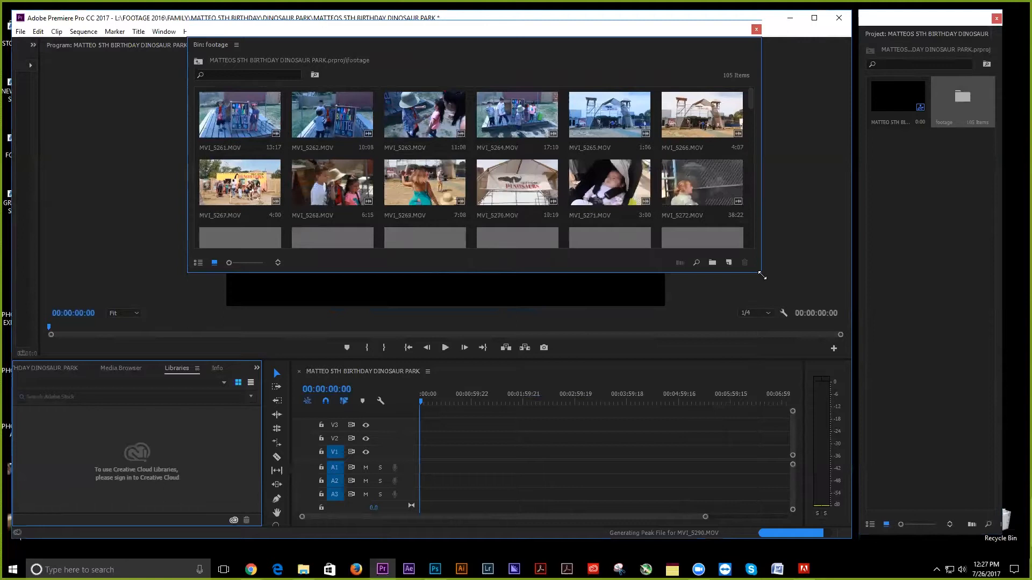
left_click_drag(762, 277, 792, 446)
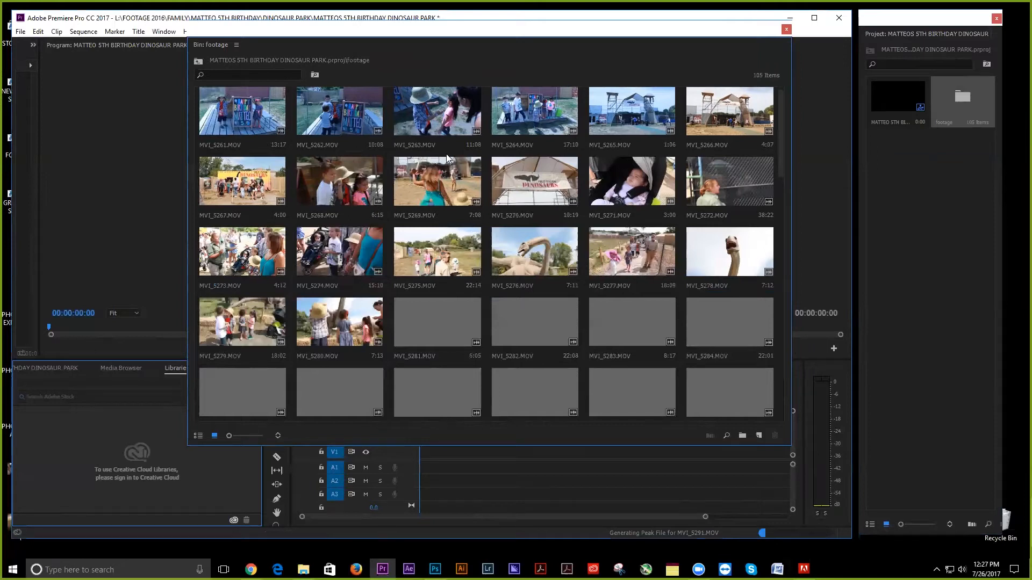
Look through the clip thumbnails in the footage bin, starting from MVI_5261.MOV.
scroll(264, 127, "down", 1)
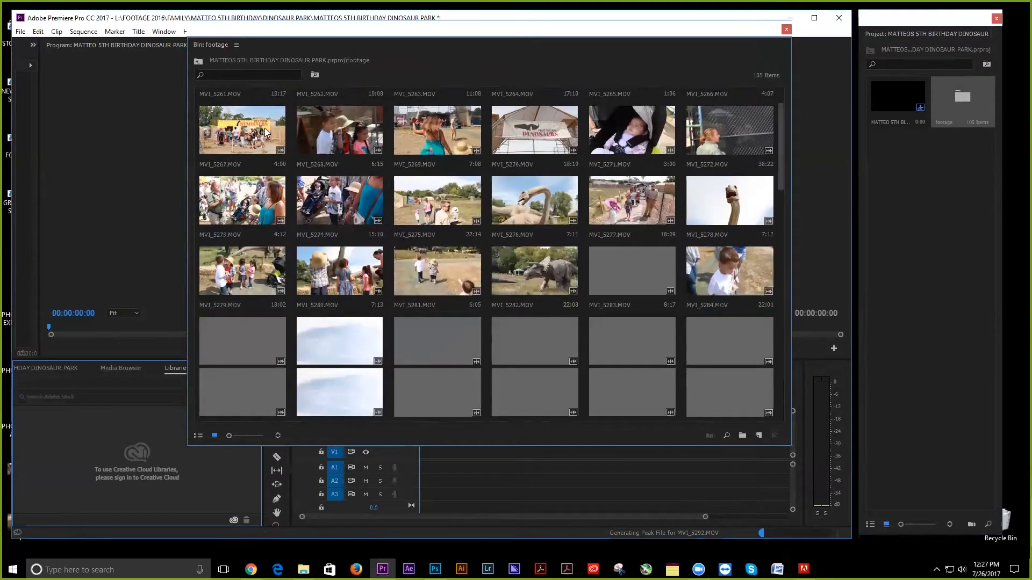
scroll(264, 128, "up", 1)
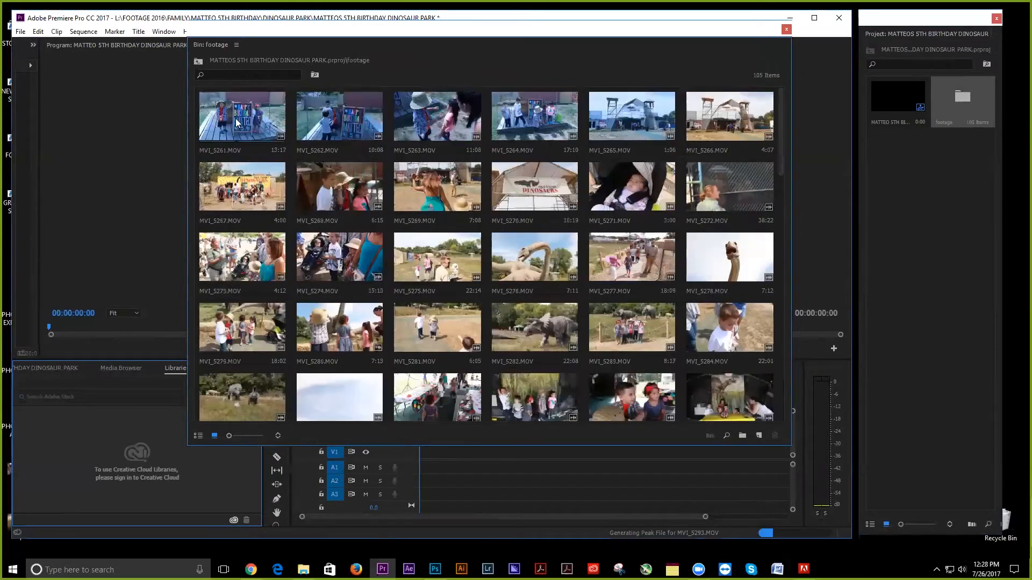
left_click(236, 119)
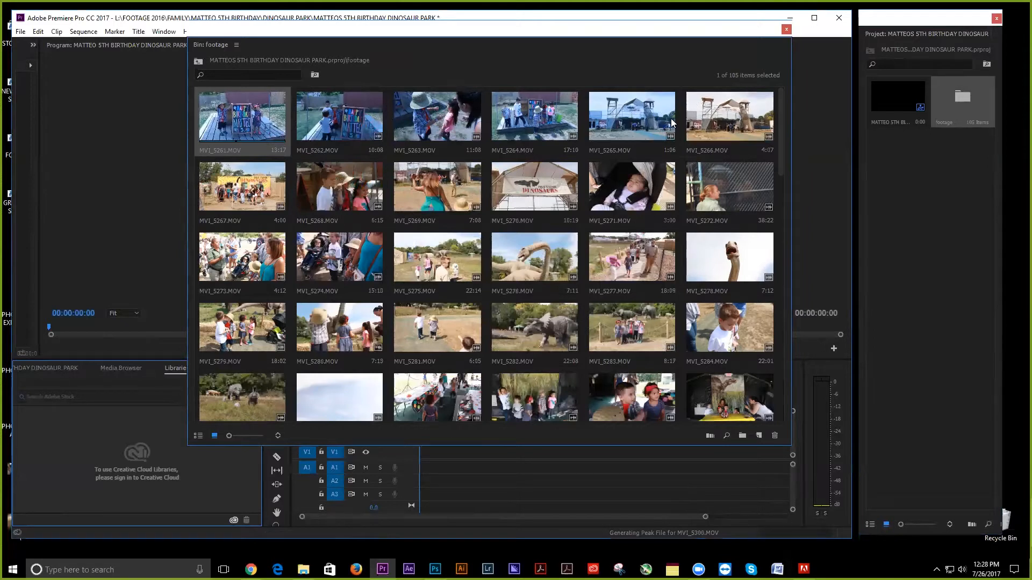
left_click_drag(781, 141, 781, 153)
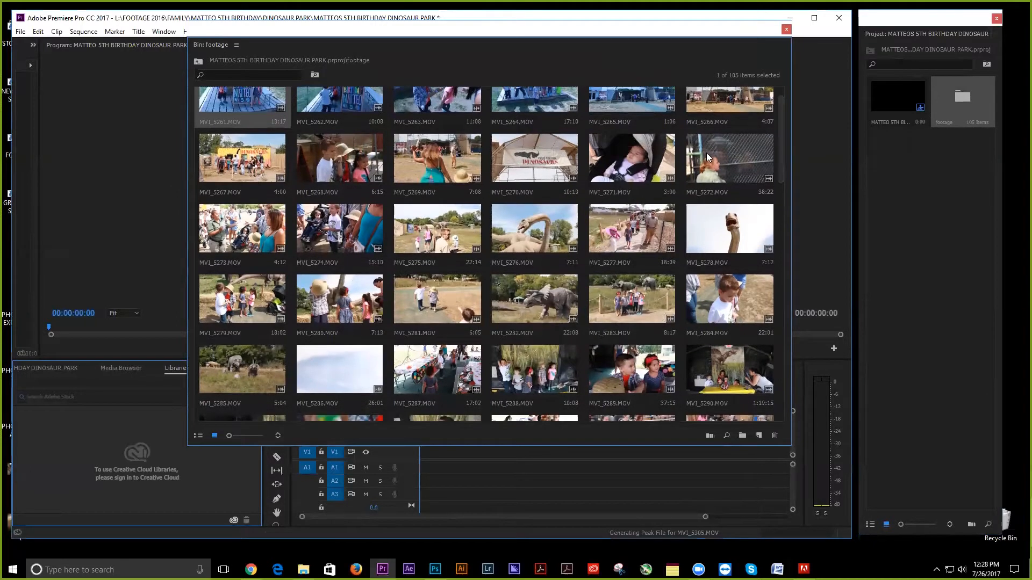
left_click_drag(779, 159, 780, 175)
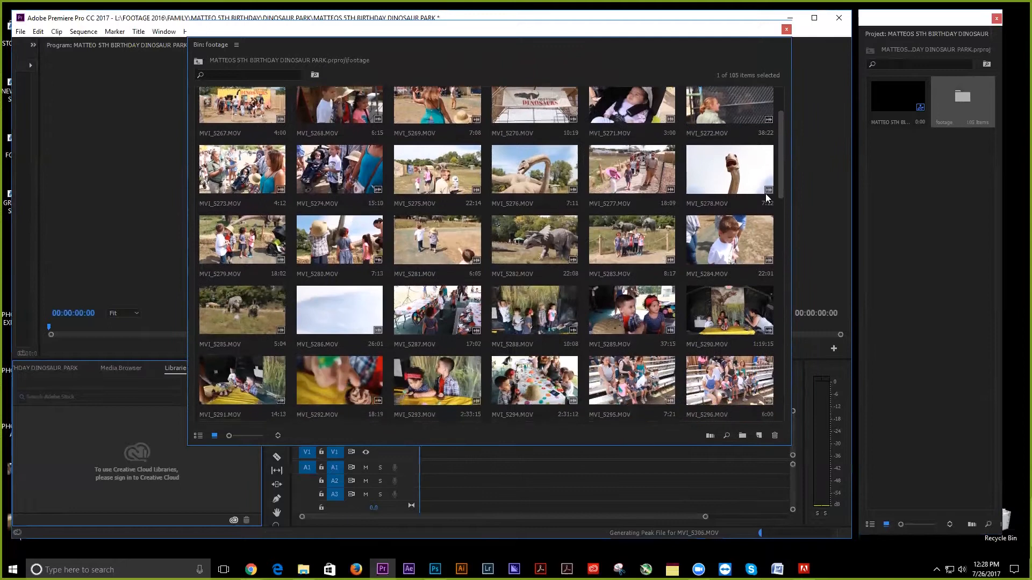
scroll(774, 196, "down", 1)
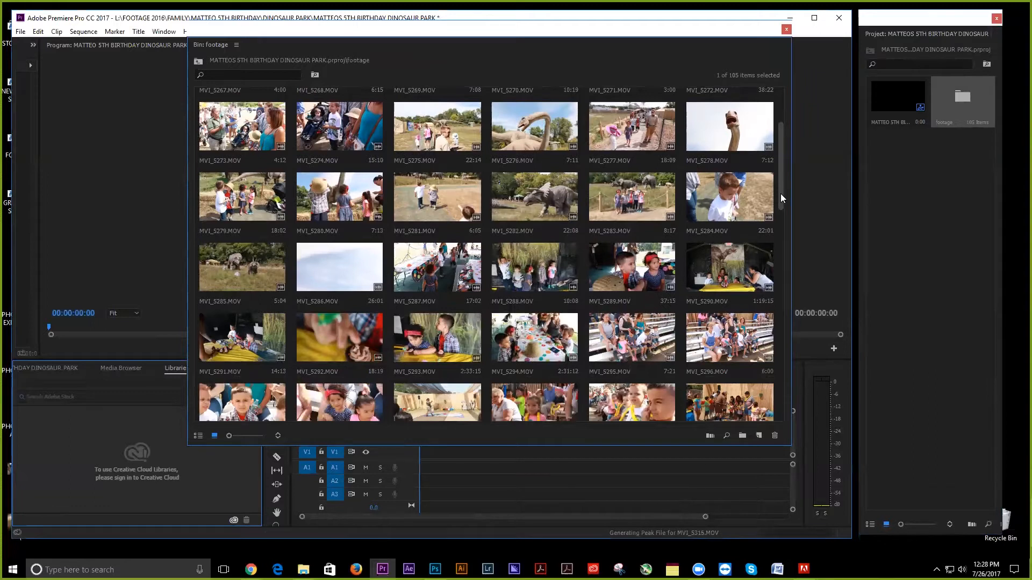
left_click_drag(781, 197, 781, 156)
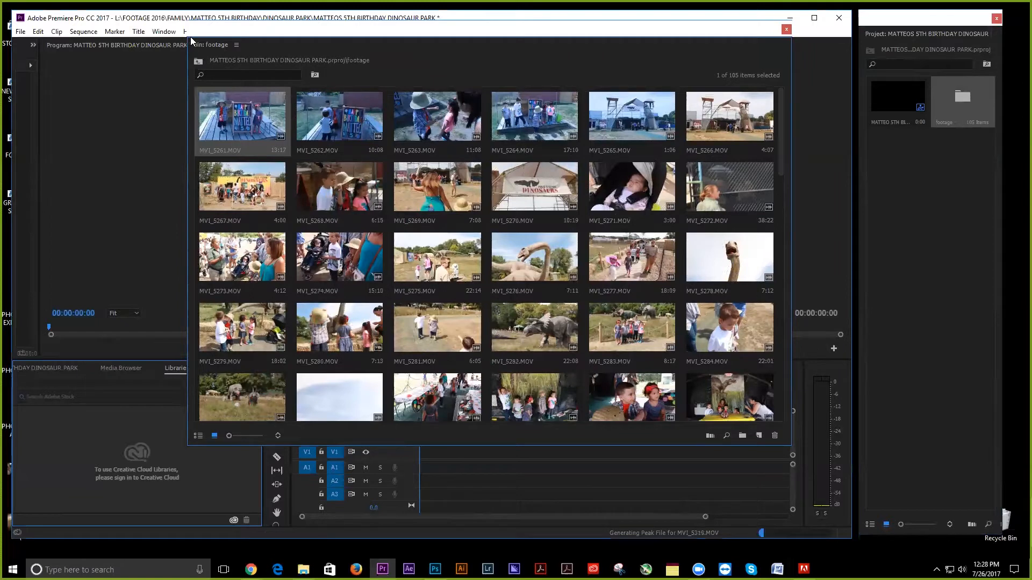
Dock the footage bin as a tab beside the Project panel in the floating window.
left_click_drag(191, 36, 376, 50)
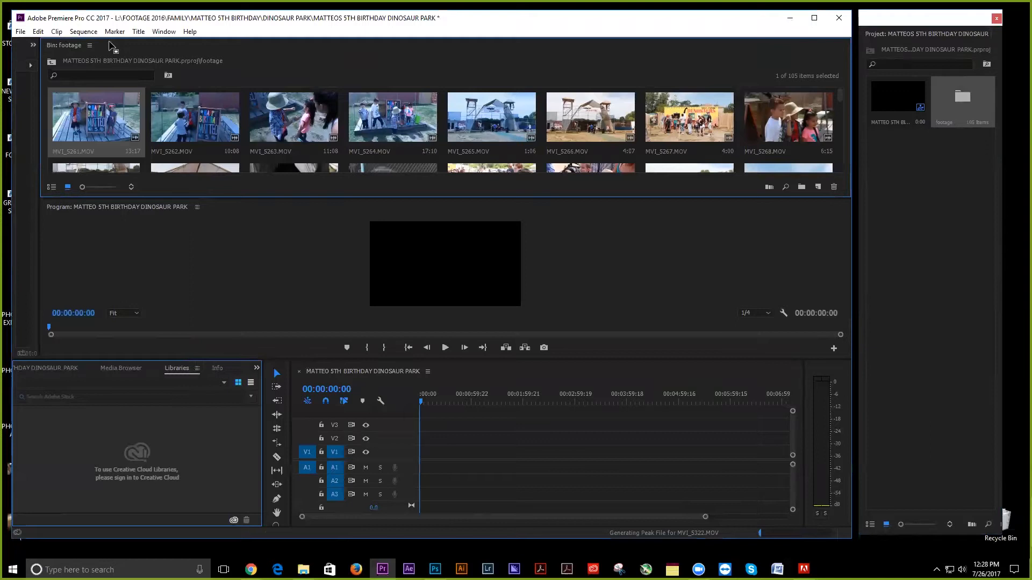
left_click_drag(41, 126, 394, 89)
left_click_drag(414, 46, 922, 179)
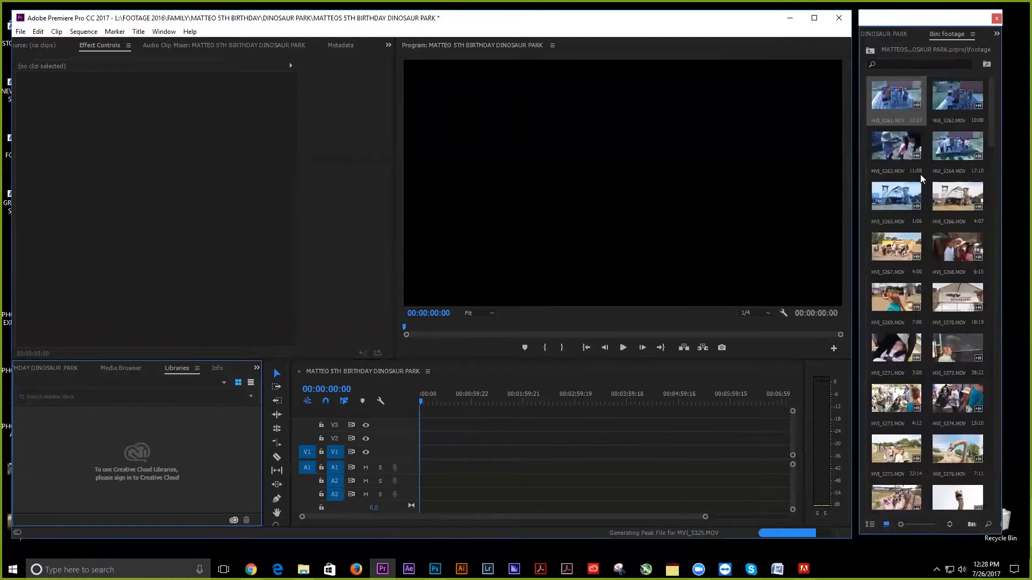
Load MVI_5261.MOV into the Source Monitor and size the Source and Program monitors to roughly equal widths.
left_click_drag(396, 112, 105, 138)
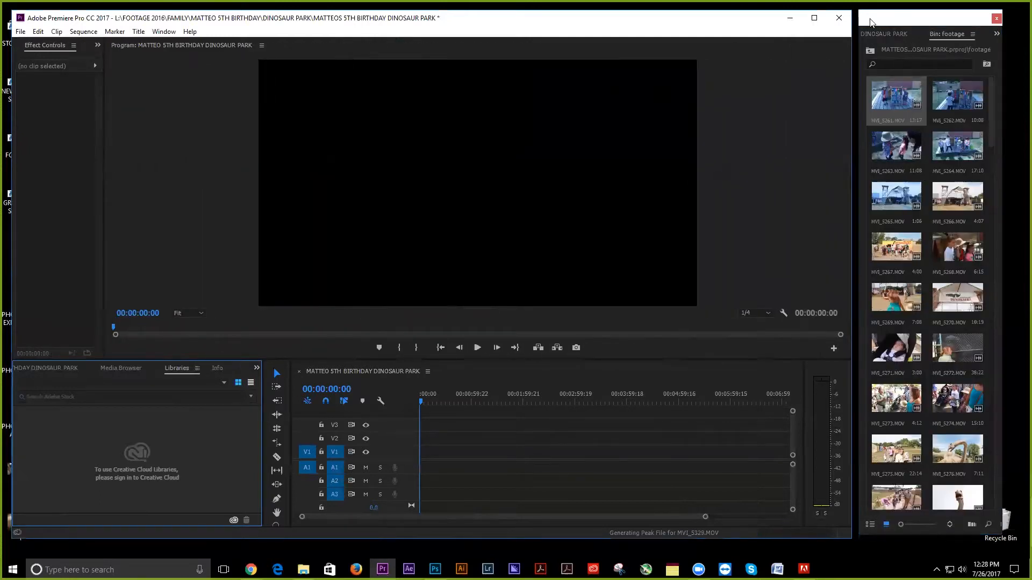
left_click(894, 103)
left_click_drag(894, 103, 101, 221)
left_click_drag(437, 239, 446, 239)
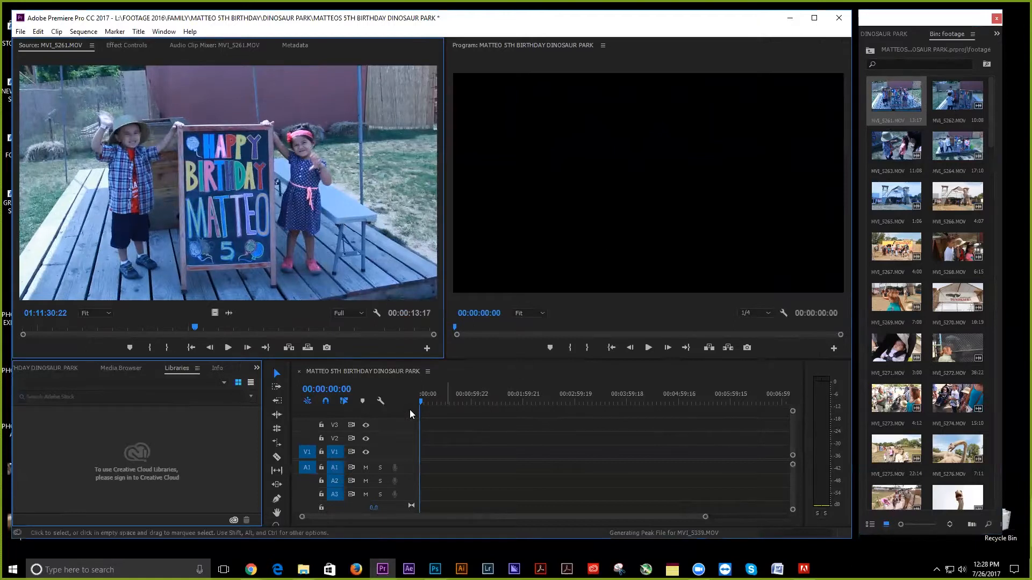
Play MVI_5261.MOV from near its start, and preview MVI_5262.MOV in the Source Monitor.
left_click(41, 326)
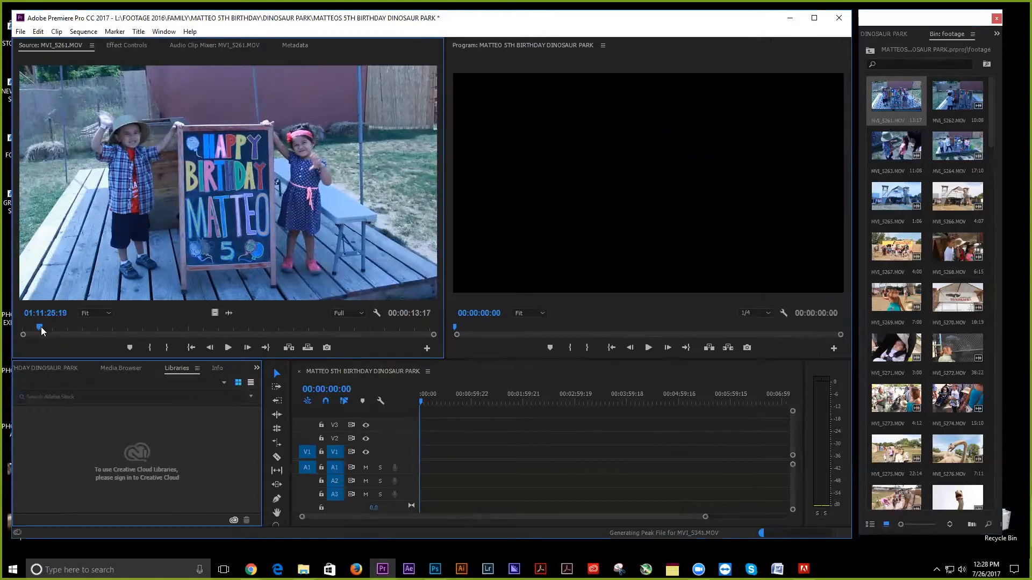
key("space")
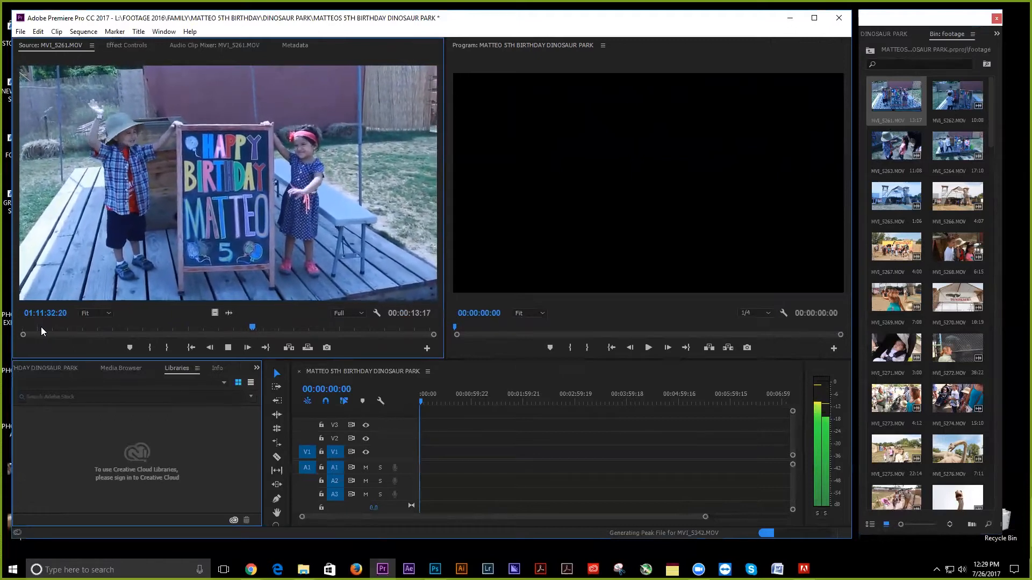
key("space")
double_click(948, 97)
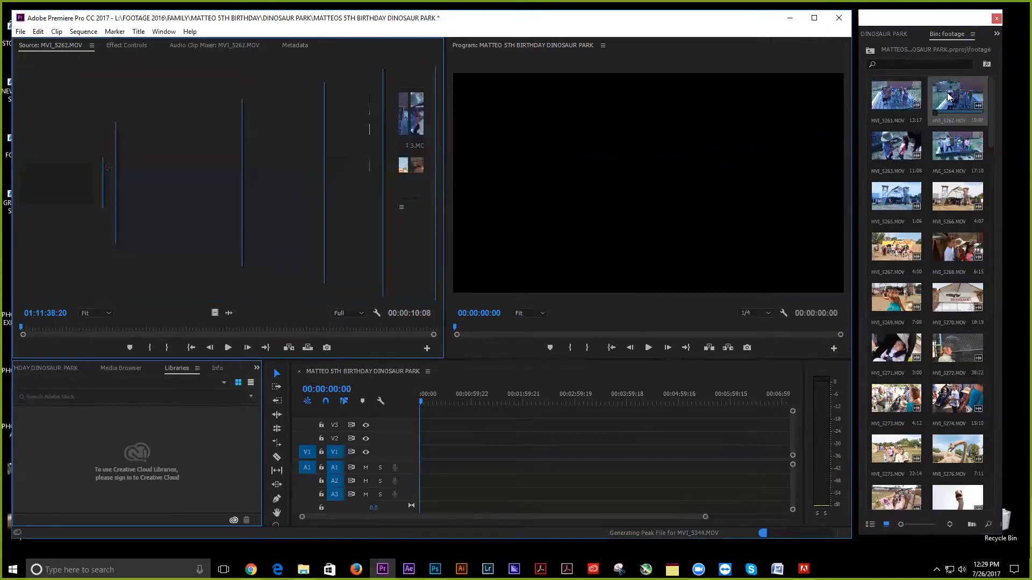
key("space")
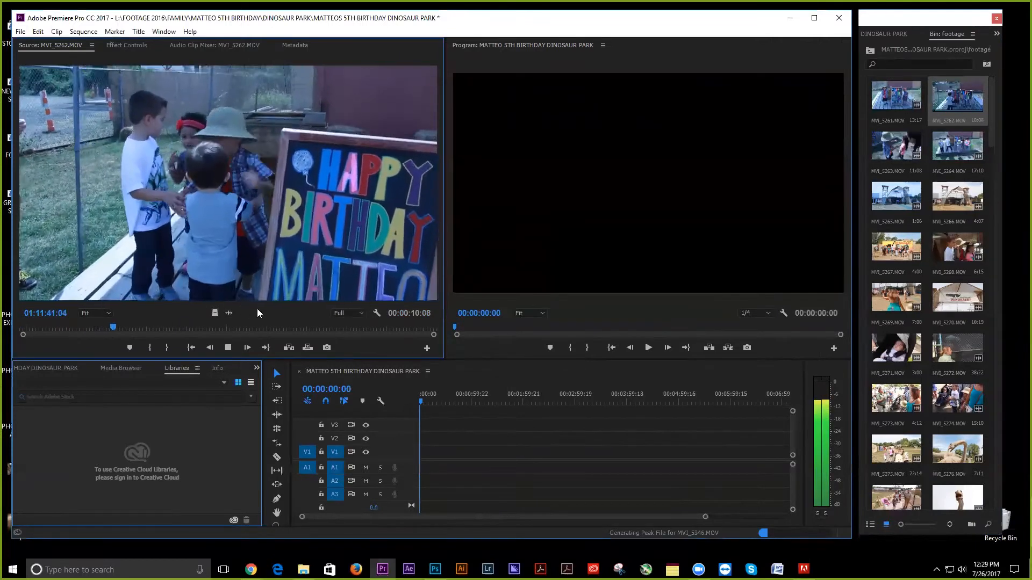
key("space")
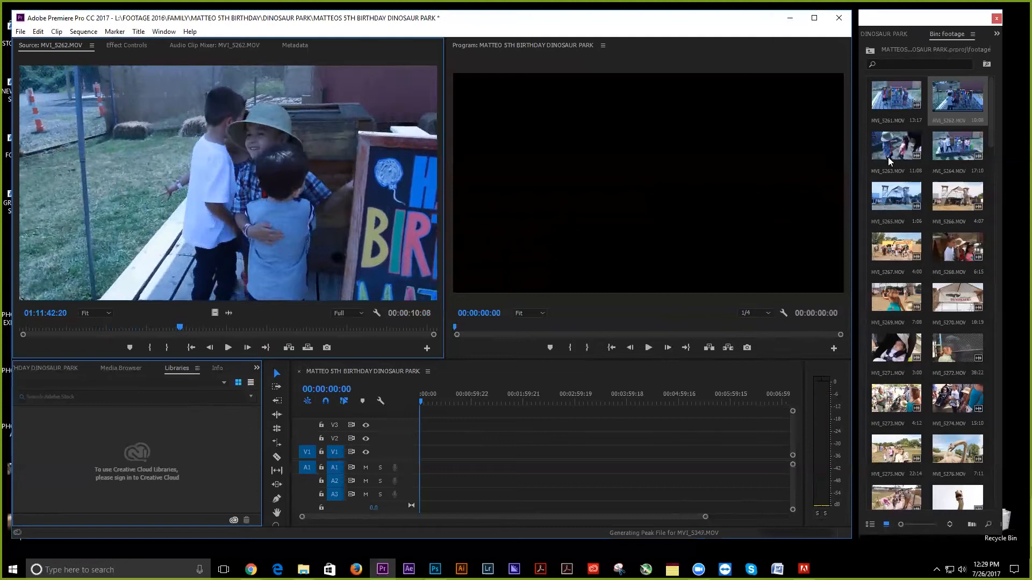
Preview MVI_5263.MOV and MVI_5264.MOV in the Source Monitor, each from about a fifth of the way in.
double_click(888, 144)
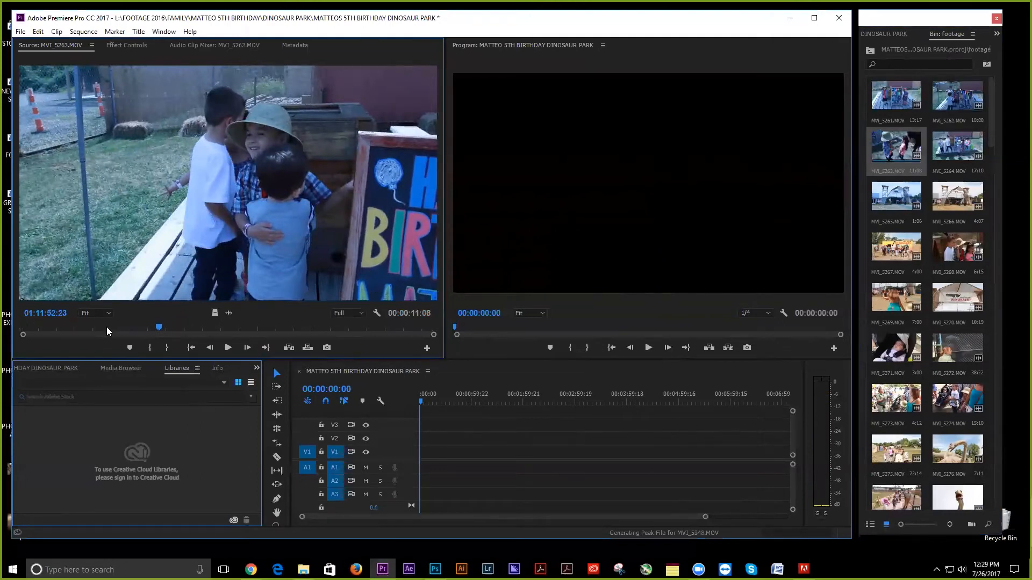
left_click(107, 328)
key("space")
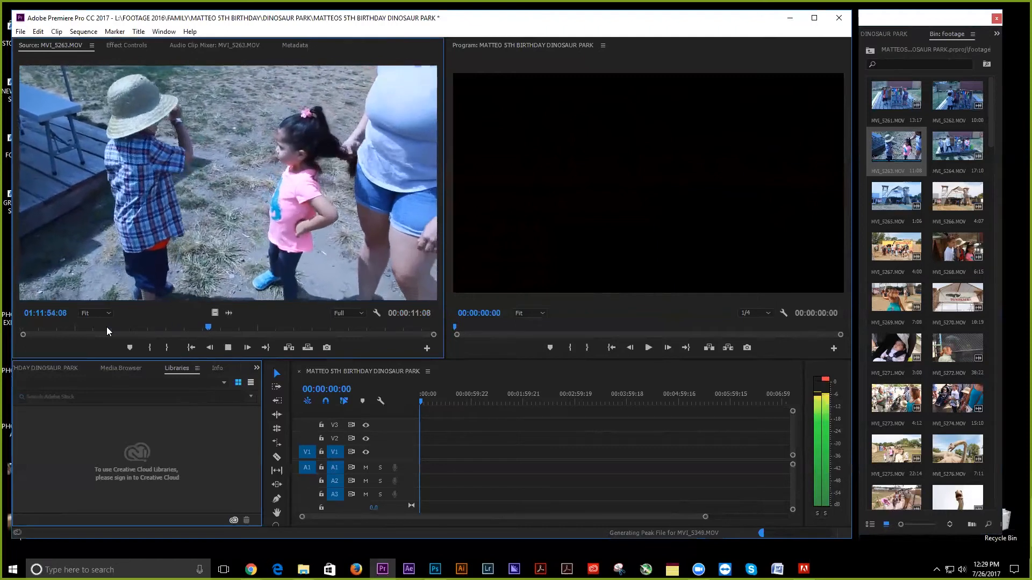
double_click(958, 145)
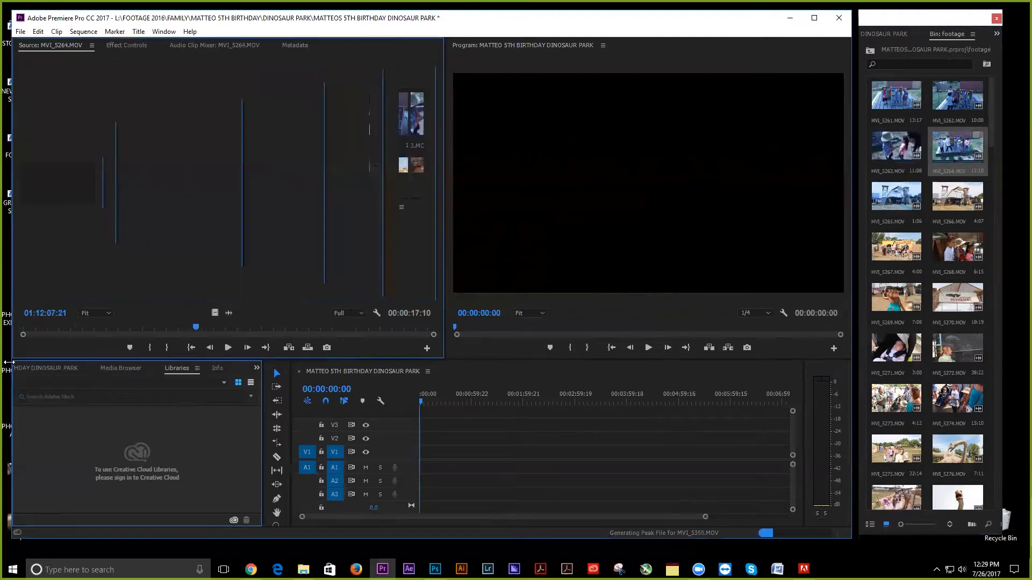
left_click(99, 326)
key("space")
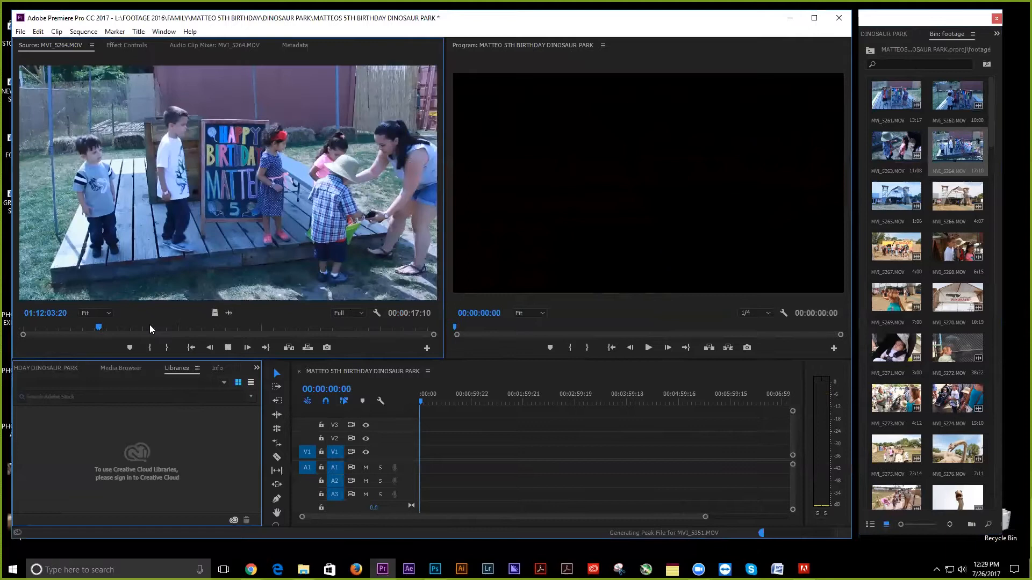
Continue previewing MVI_5264.MOV in the Source Monitor up to about a third of its length.
key("space")
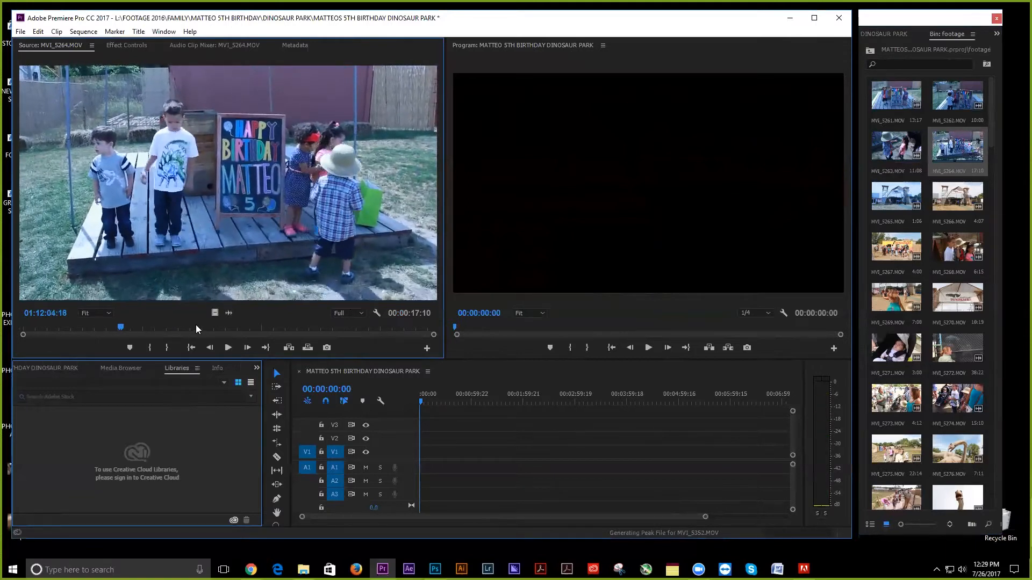
key("space")
key("space")
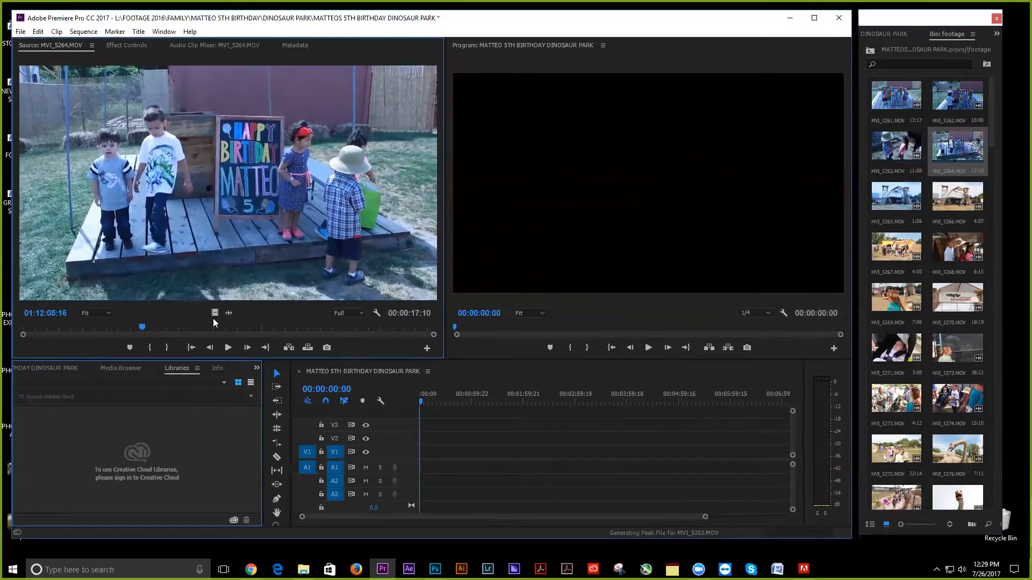
left_click(148, 327)
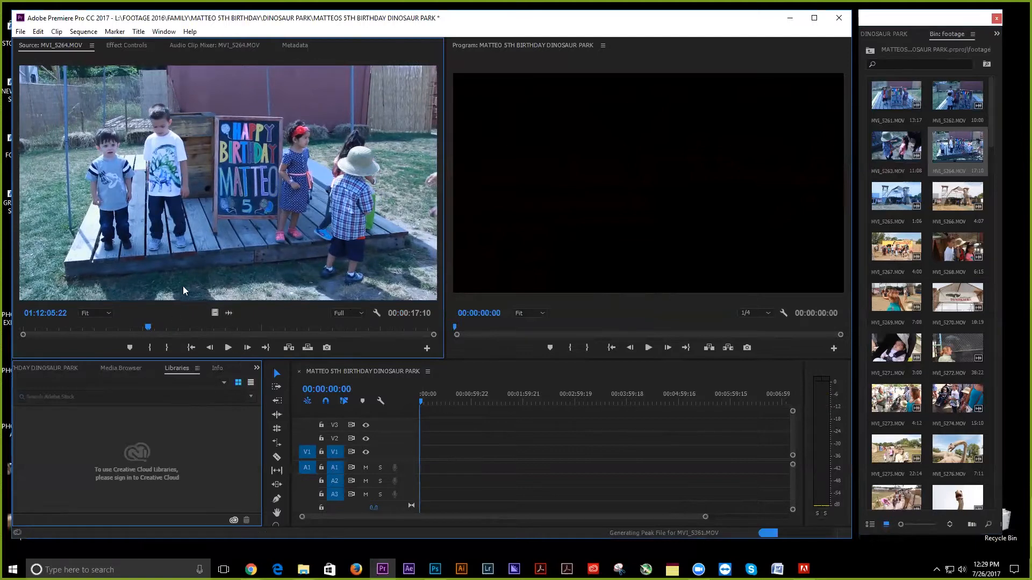
Load MVI_5261.MOV into the Source Monitor, play it, and mark an In point at 01:11:29:08.
double_click(889, 103)
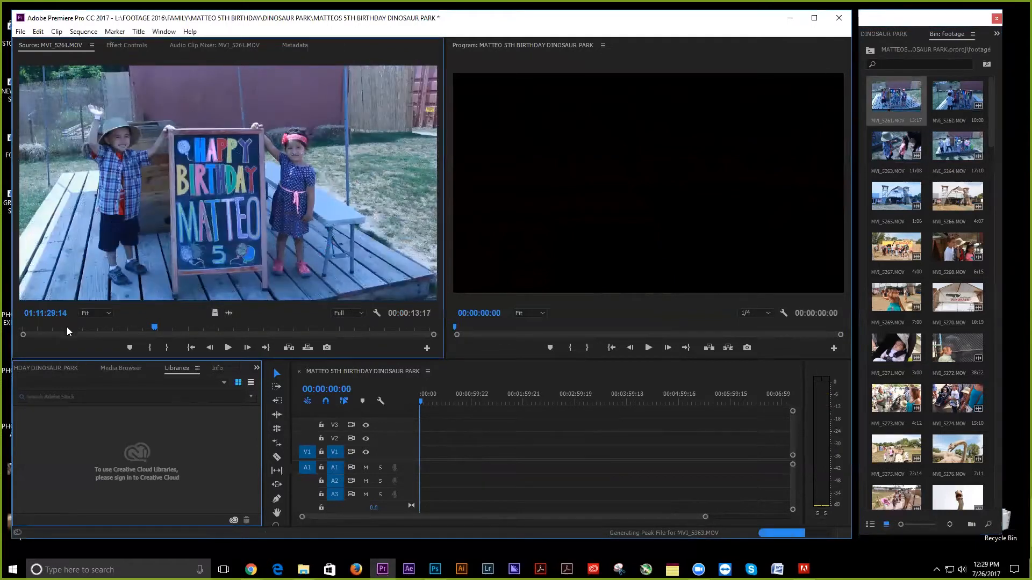
left_click(71, 328)
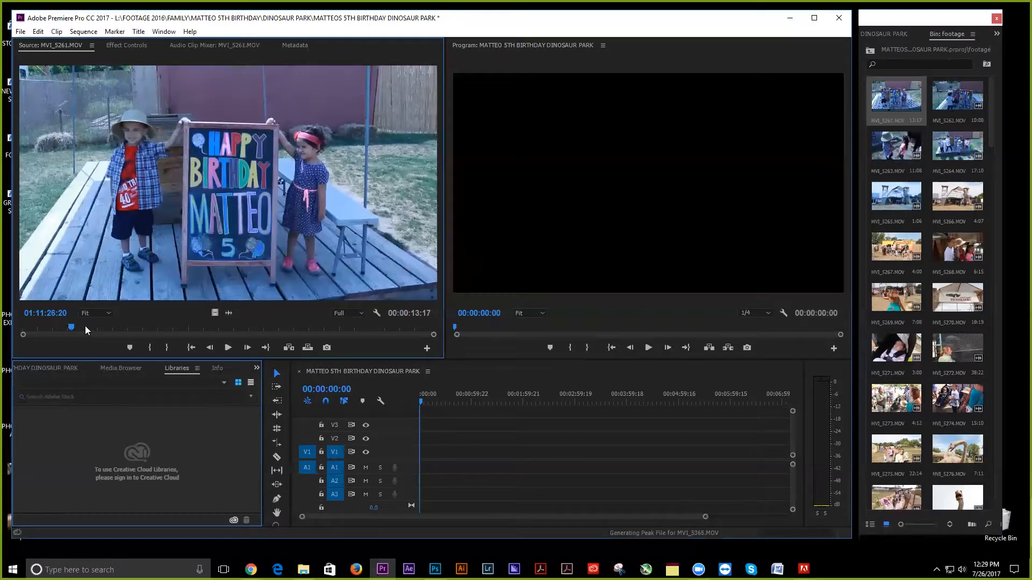
key("space")
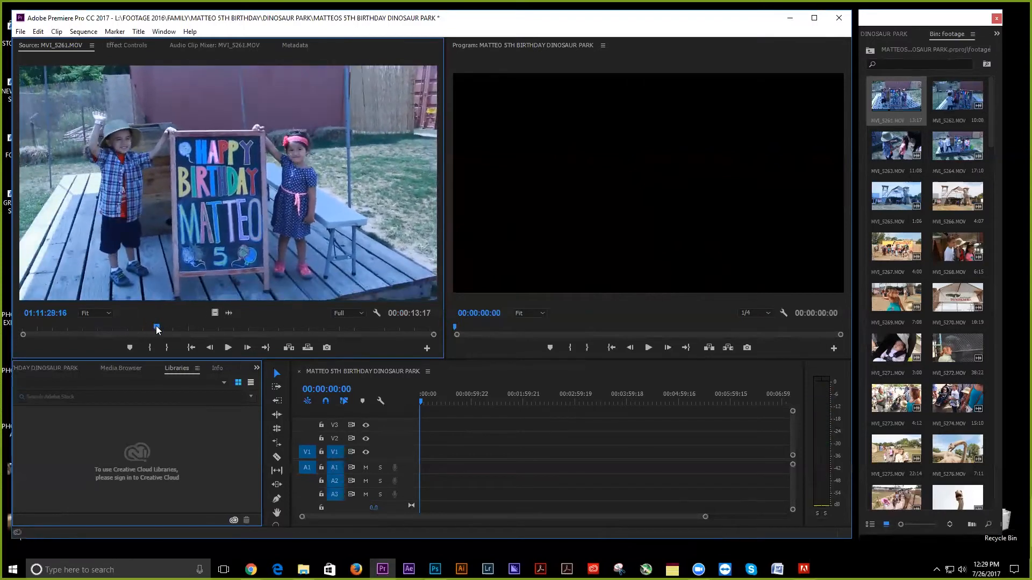
left_click(122, 327)
mouse_move(123, 328)
left_mouse_down()
mouse_move(152, 328)
mouse_move(143, 325)
left_mouse_up()
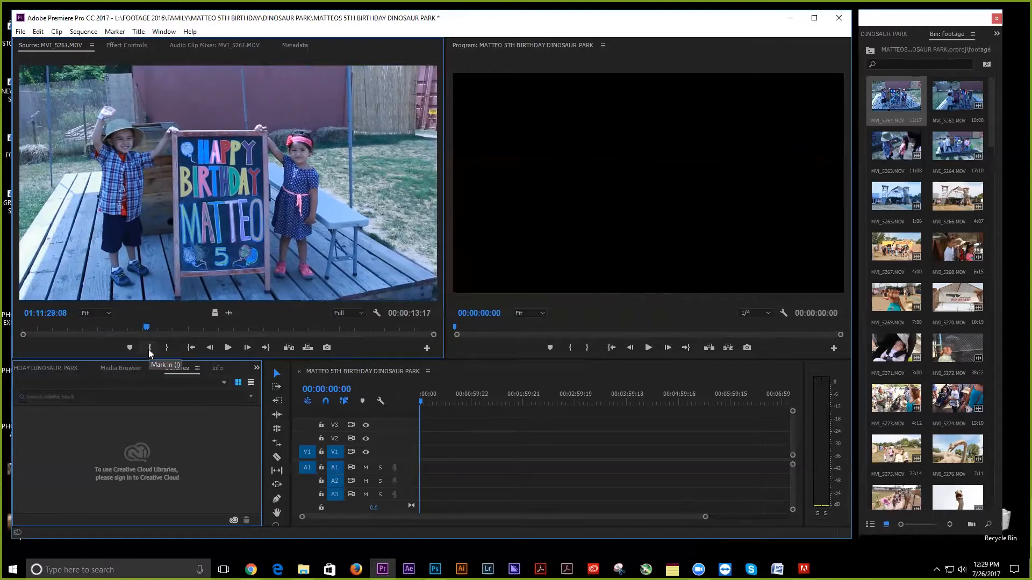
left_click(149, 348)
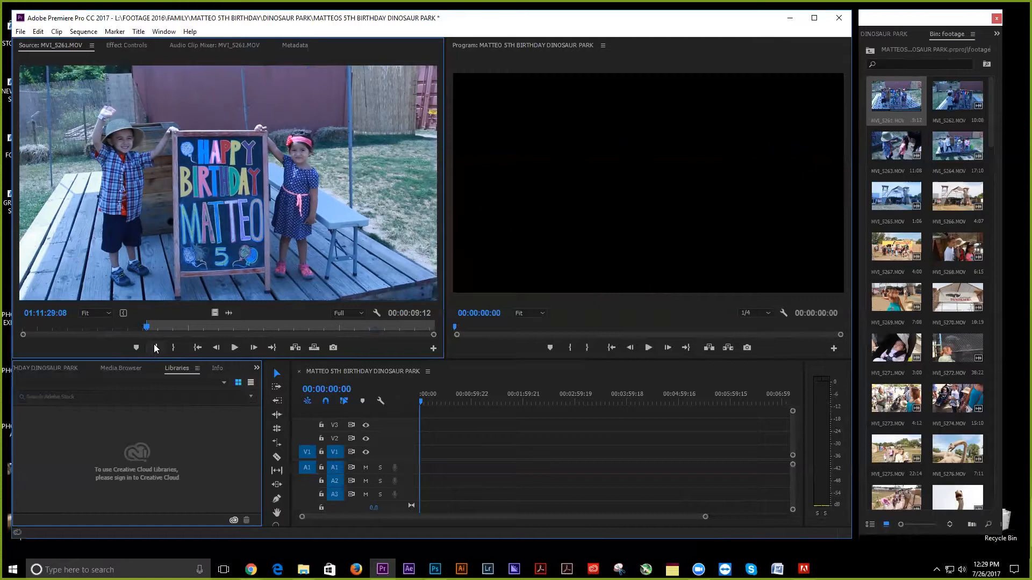
Play MVI_5261.MOV from the In point and mark an Out point at 01:11:31:11.
key("space")
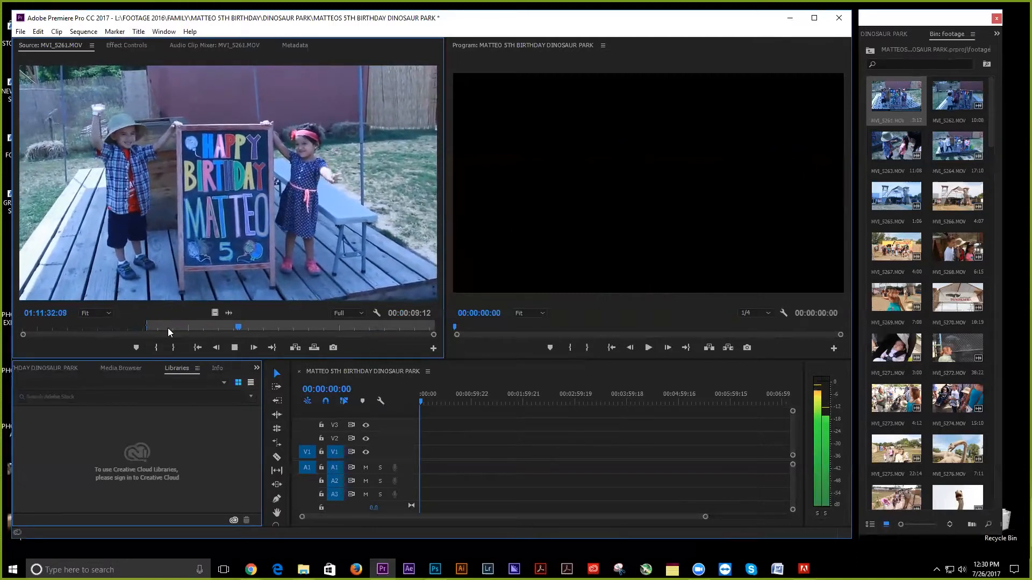
key("space")
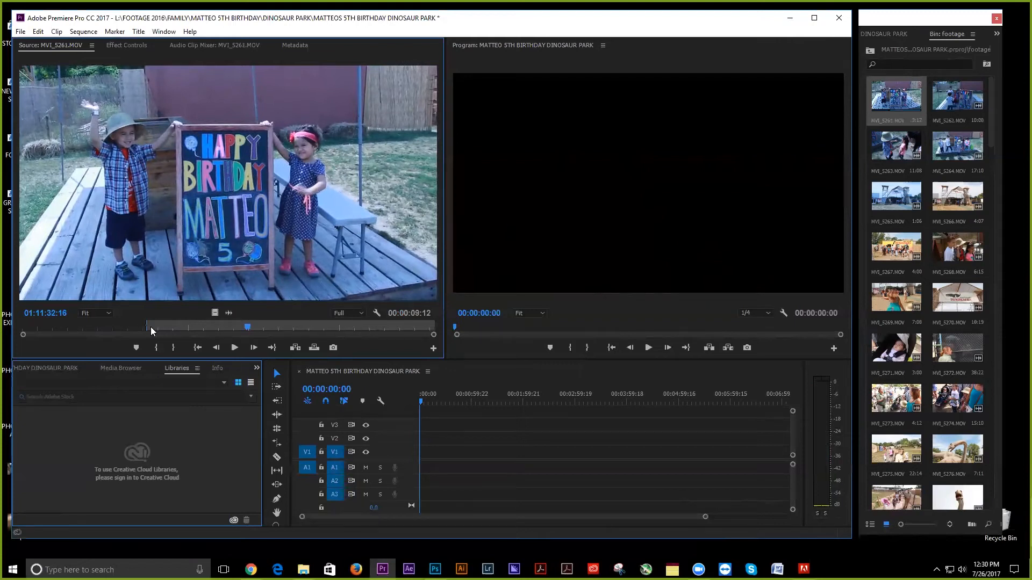
key("space")
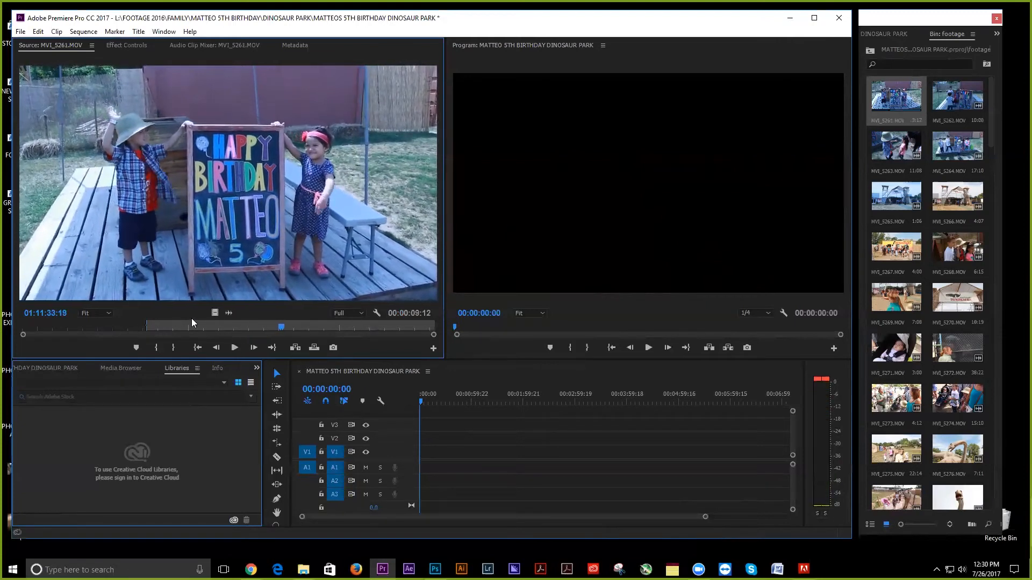
left_click_drag(282, 327, 214, 329)
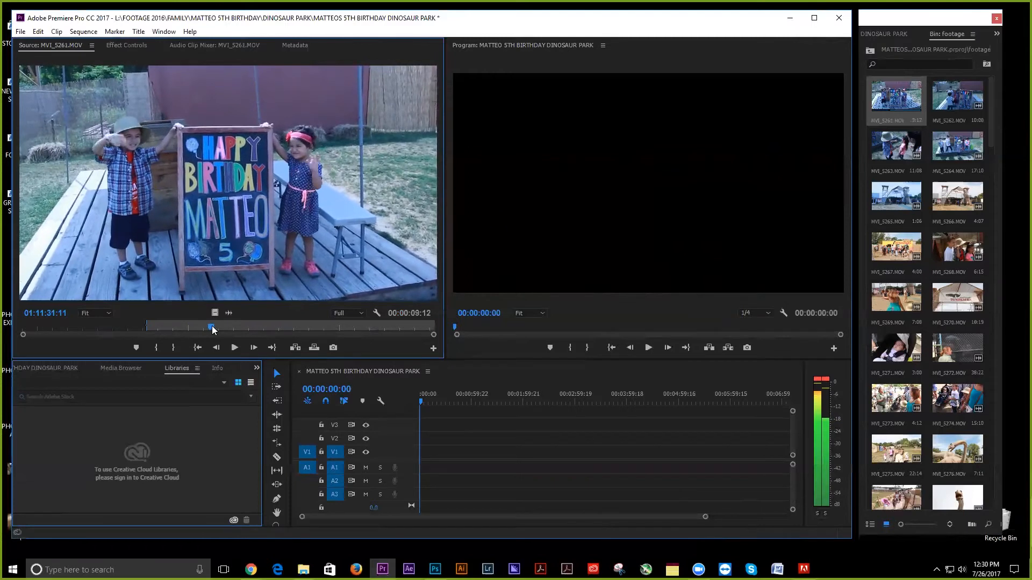
left_click(176, 348)
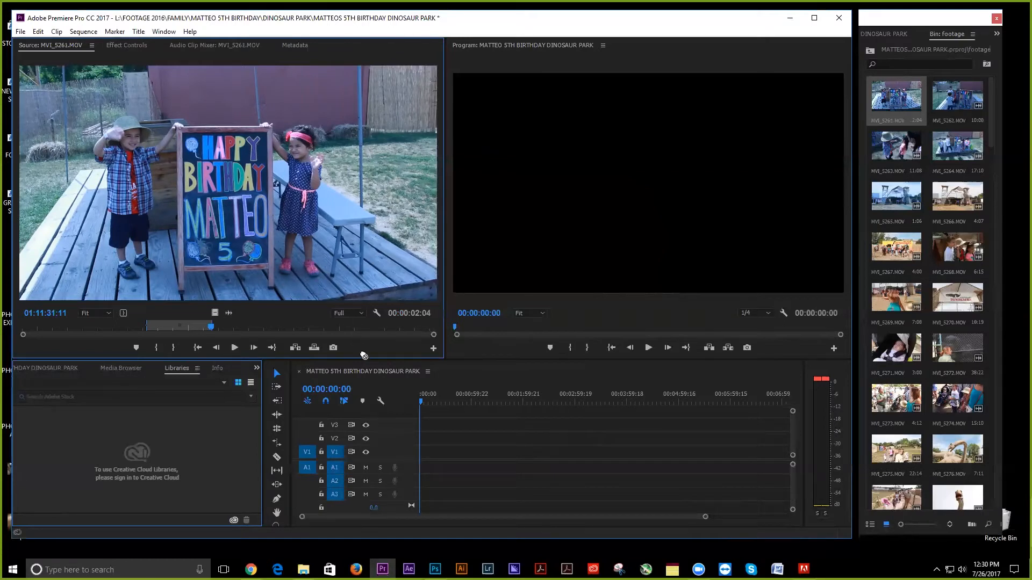
Try the marked MVI_5261.MOV range at the sequence start with the existing sequence settings kept, and delete it from the timeline.
mouse_move(426, 431)
left_mouse_down()
mouse_move(426, 450)
mouse_move(424, 423)
left_mouse_up()
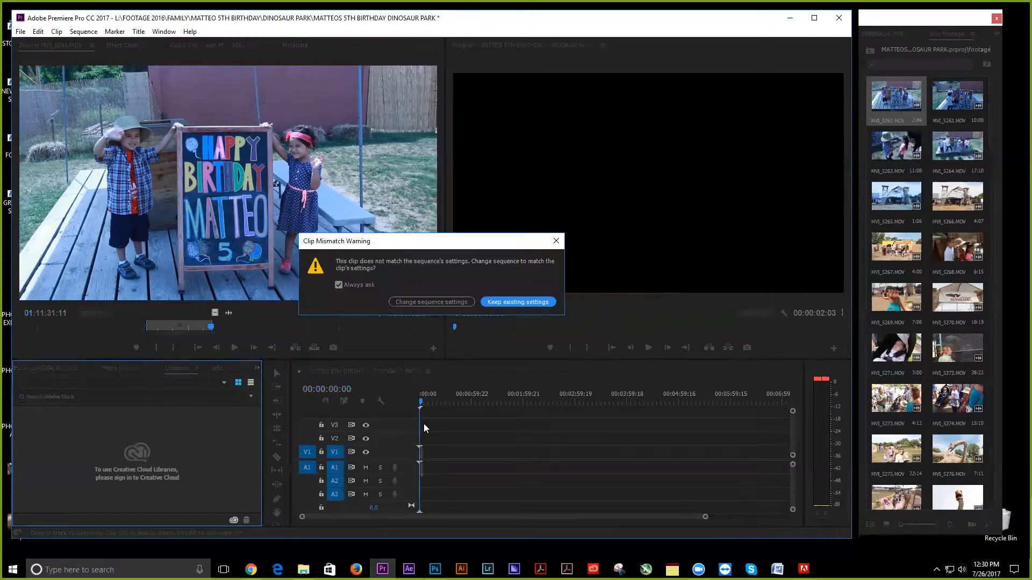
left_click(506, 302)
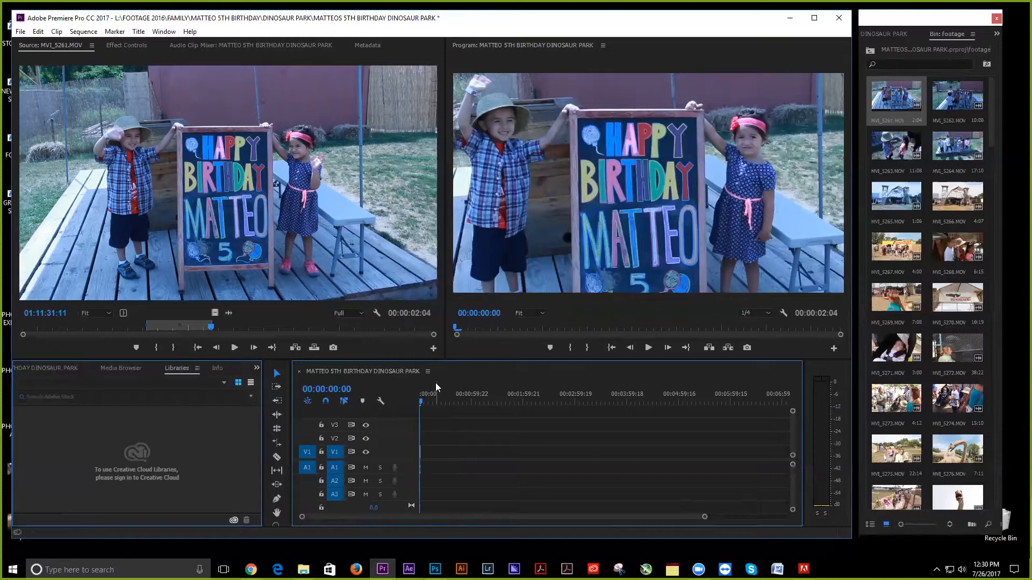
key("equal")
key("equal")
key("equal")
key("equal")
key("equal")
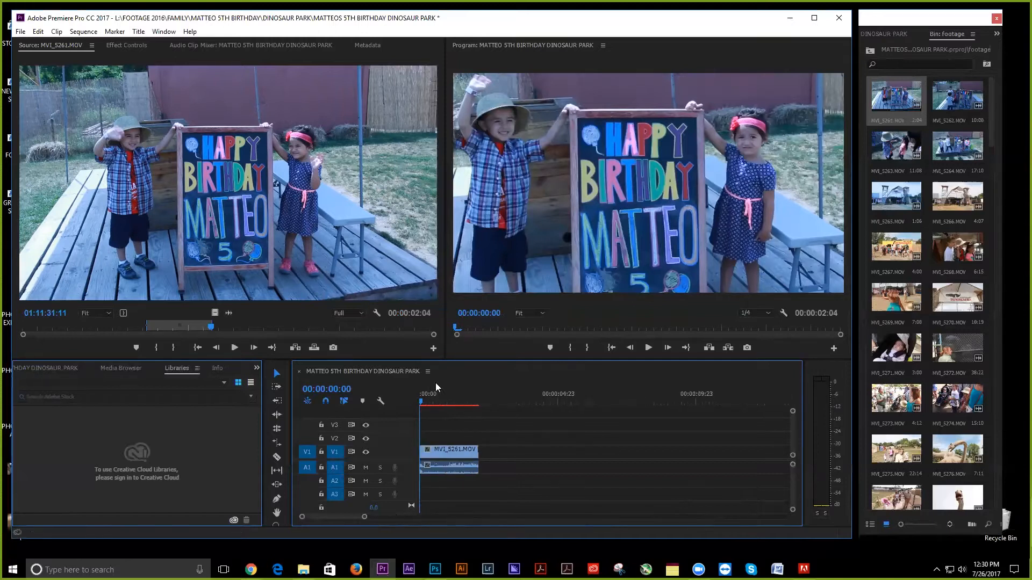
left_click_drag(467, 421, 439, 477)
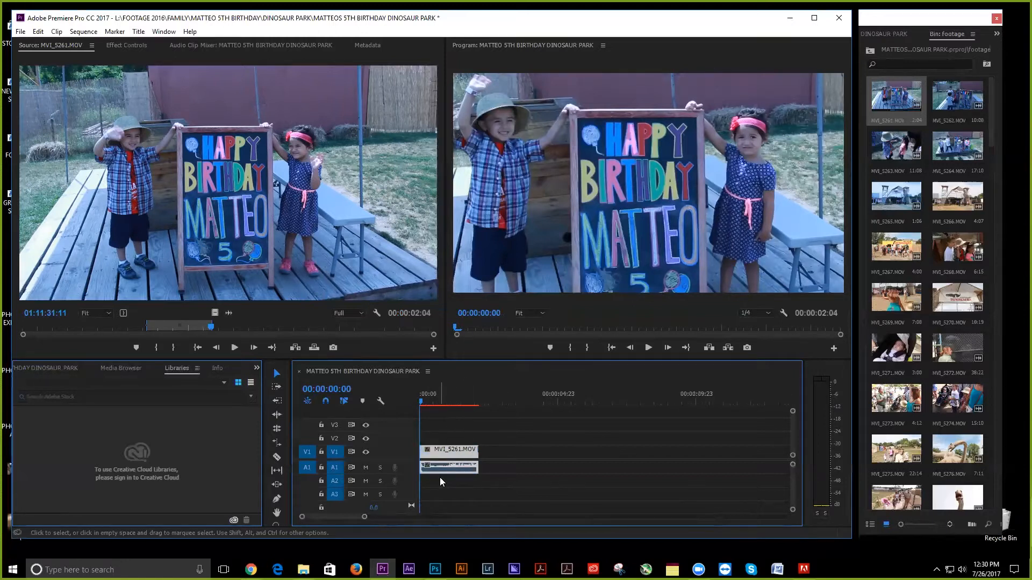
key("Delete")
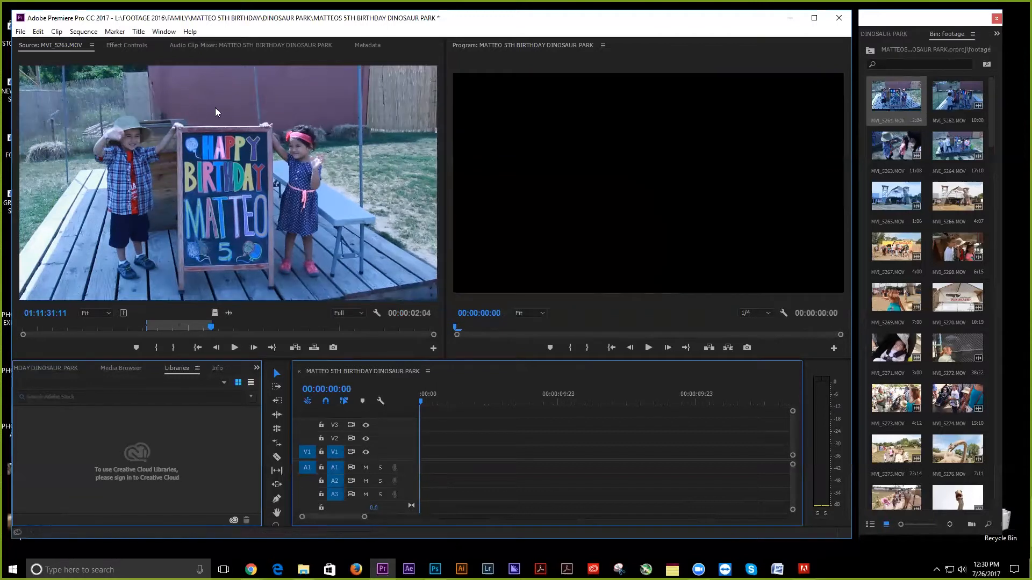
Place the marked MVI_5261.MOV range at the start of V1 and A1, changing the sequence settings to match the clip.
left_click_drag(247, 205, 426, 456)
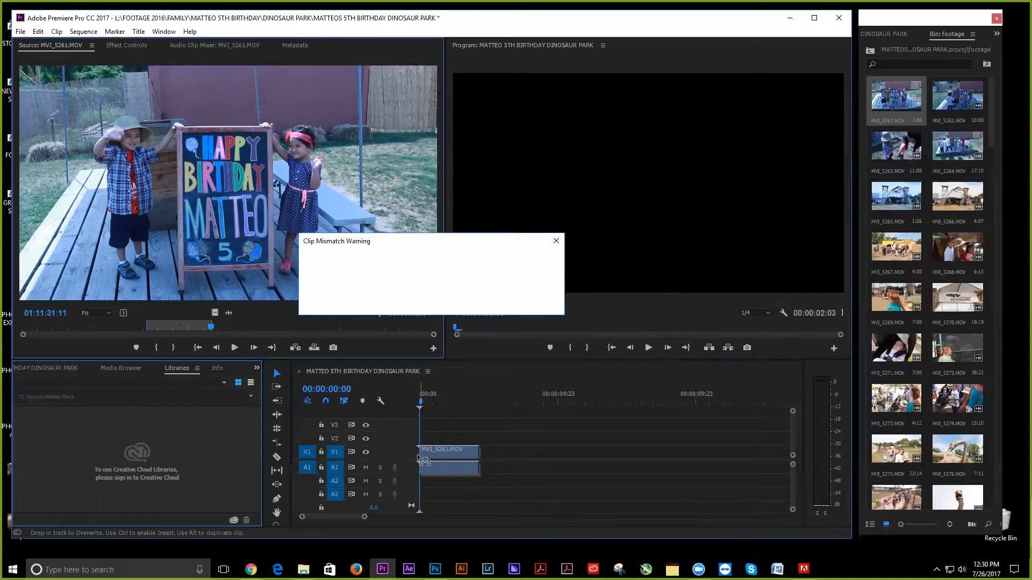
left_click(452, 301)
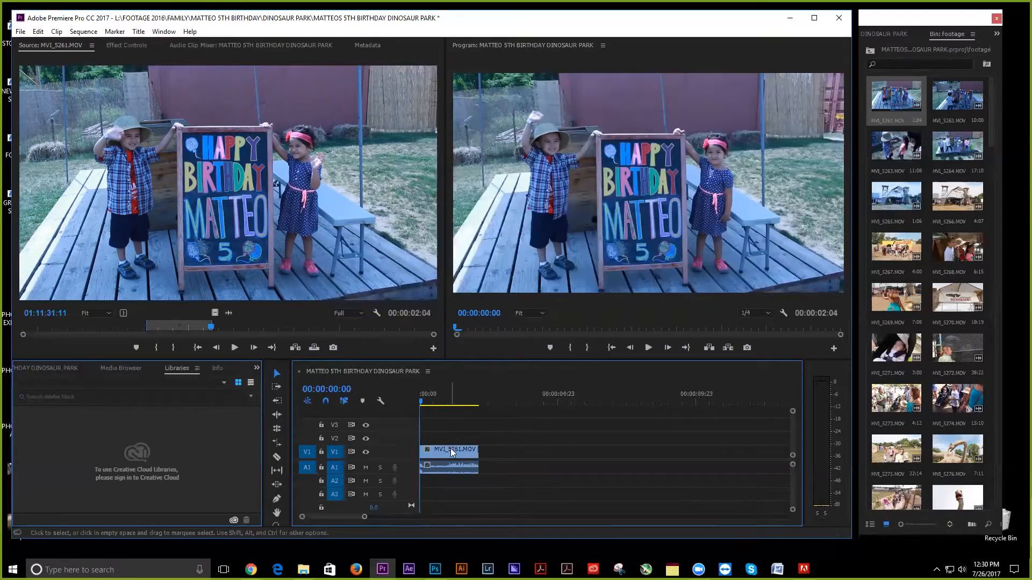
left_click(444, 415)
key("equal")
key("equal")
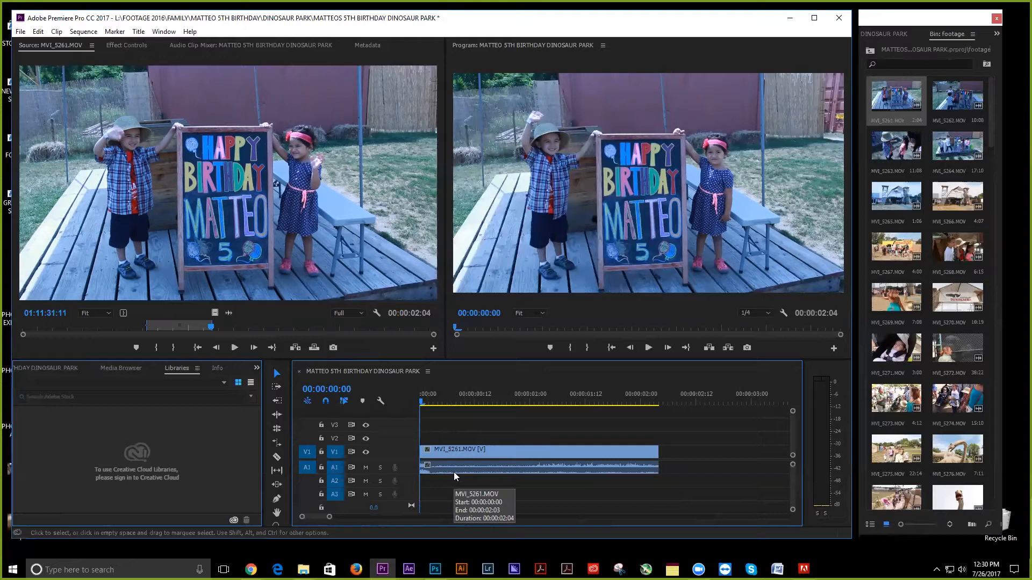
Increase the height of the Audio 1 track to show the waveforms, and play the clip in the sequence.
left_click_drag(403, 474, 403, 513)
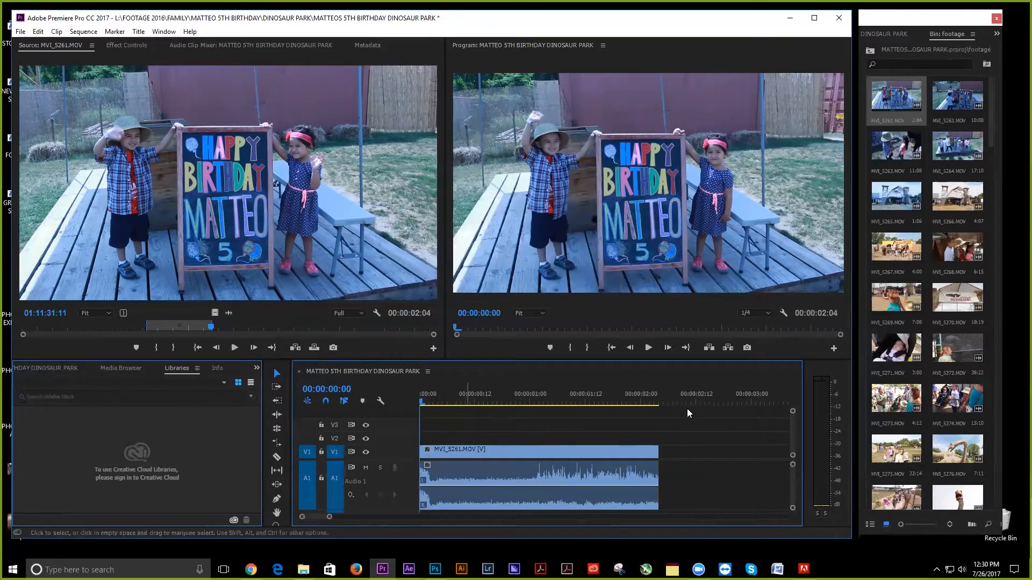
left_click_drag(394, 517, 394, 506)
left_click(511, 452)
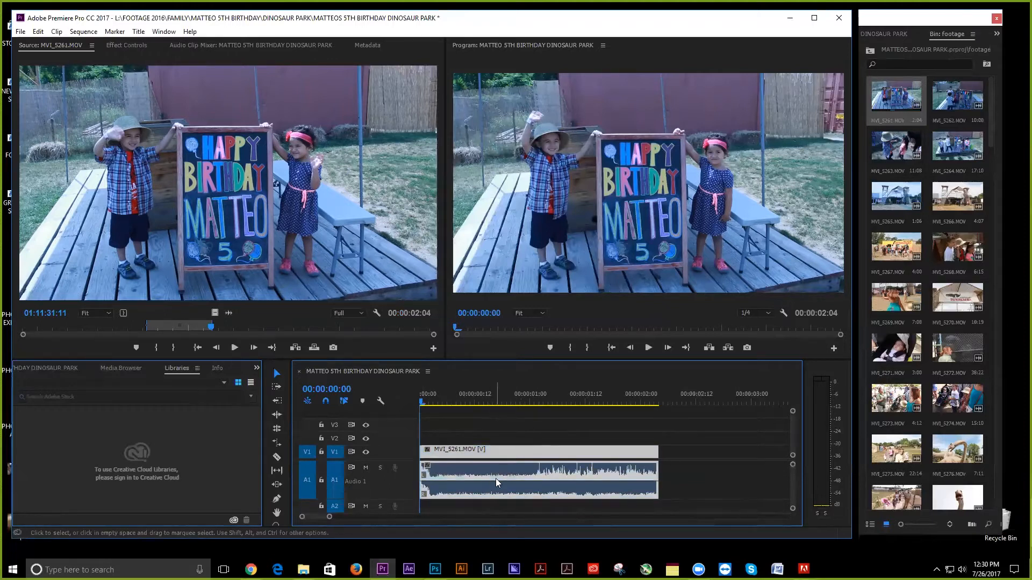
key("space")
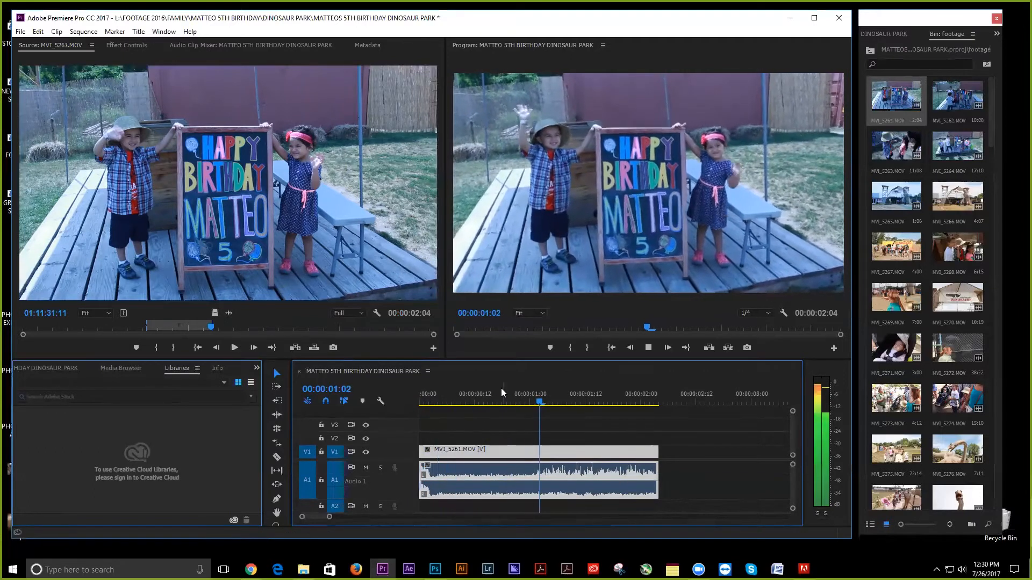
key("space")
Replace the sequence clip with only the video of the marked MVI_5261.MOV range at the start of V1.
key("Delete")
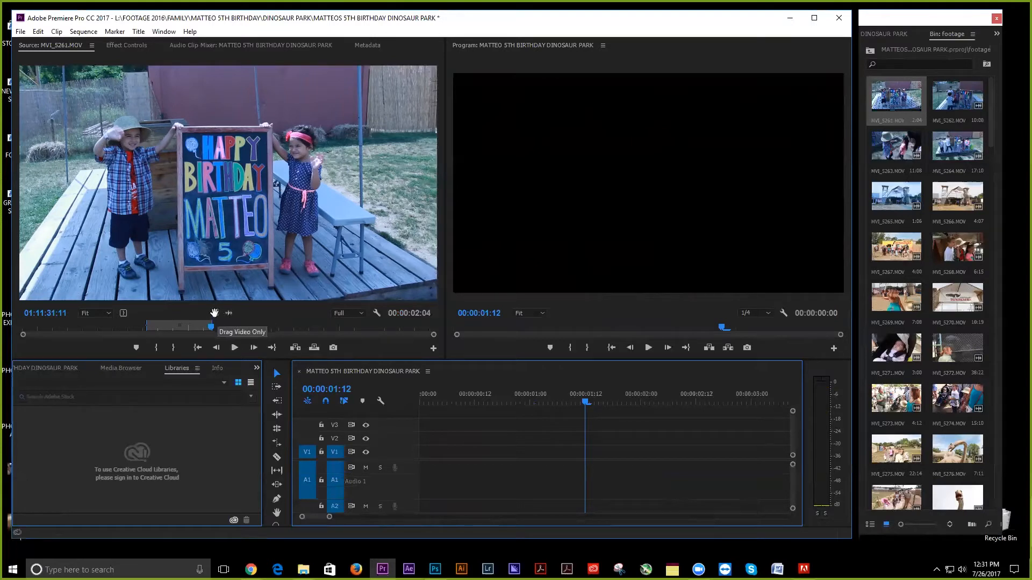
left_click_drag(214, 312, 421, 452)
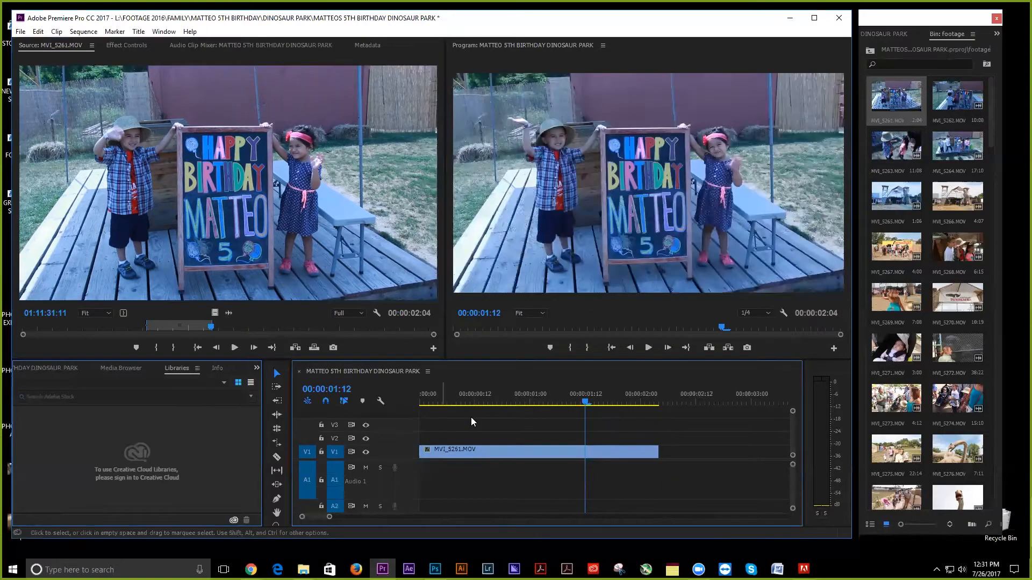
left_click(452, 395)
key("minus")
key("minus")
key("minus")
key("minus")
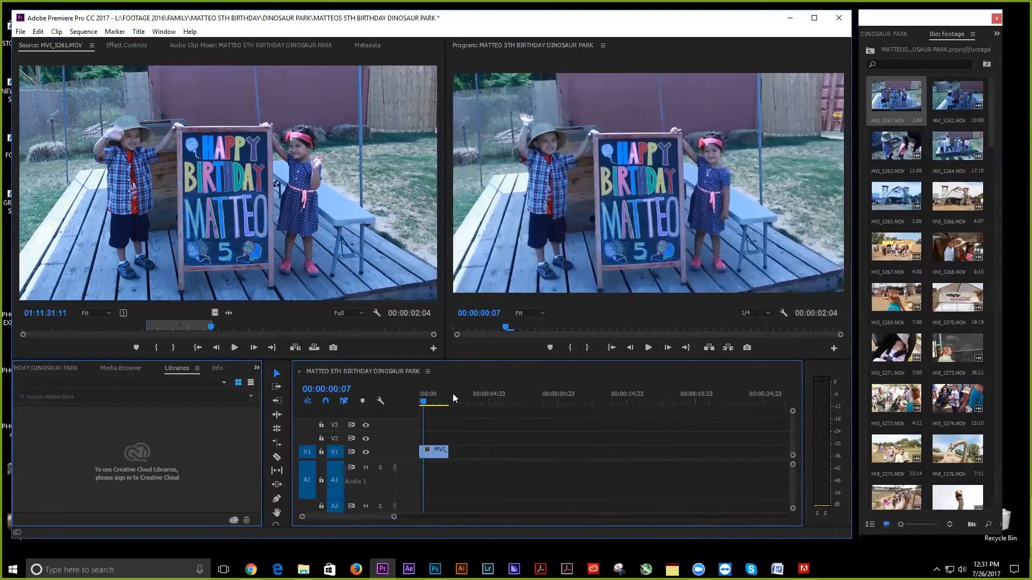
Mark a 1:14 range of MVI_5262.MOV ending at 01:11:42:16 and add its video only after the first clip on V1.
double_click(959, 95)
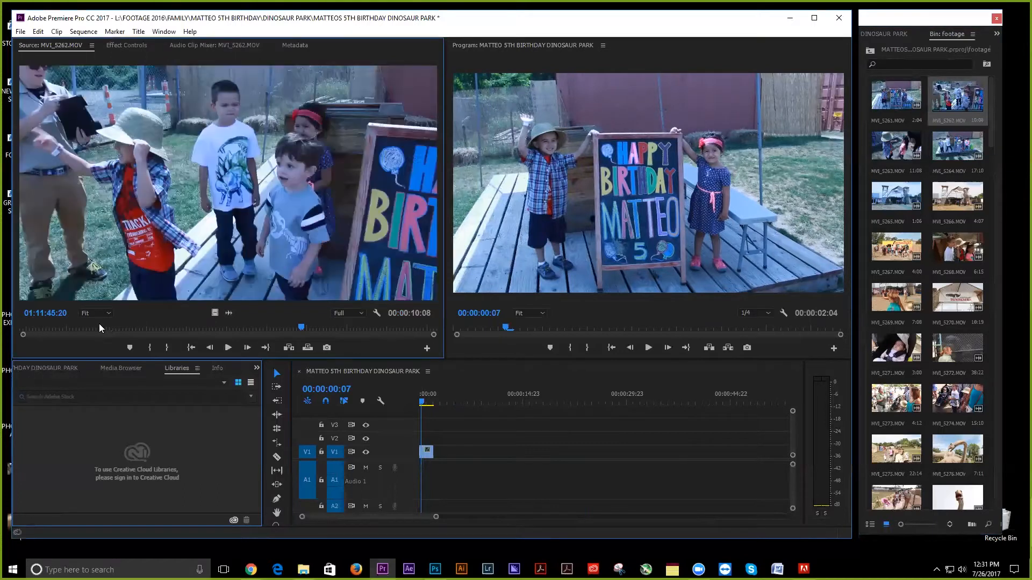
left_click_drag(87, 322, 112, 327)
left_click(152, 346)
key("space")
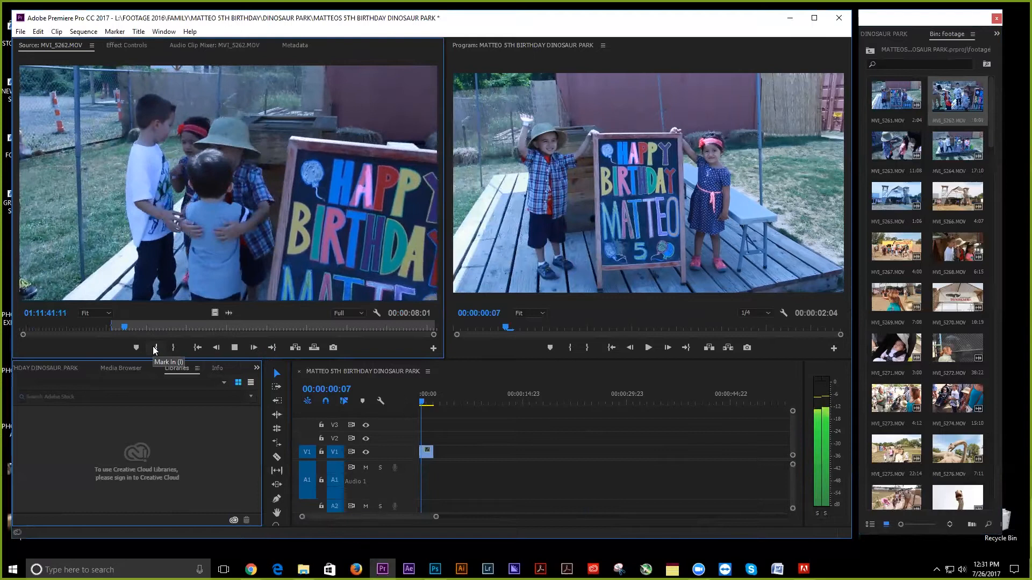
left_click(172, 349)
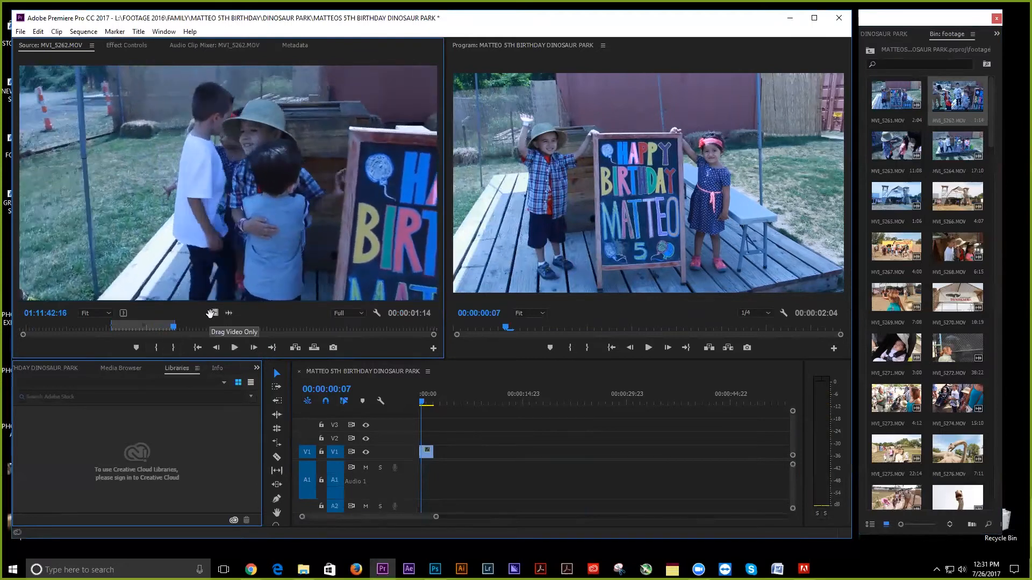
key(".")
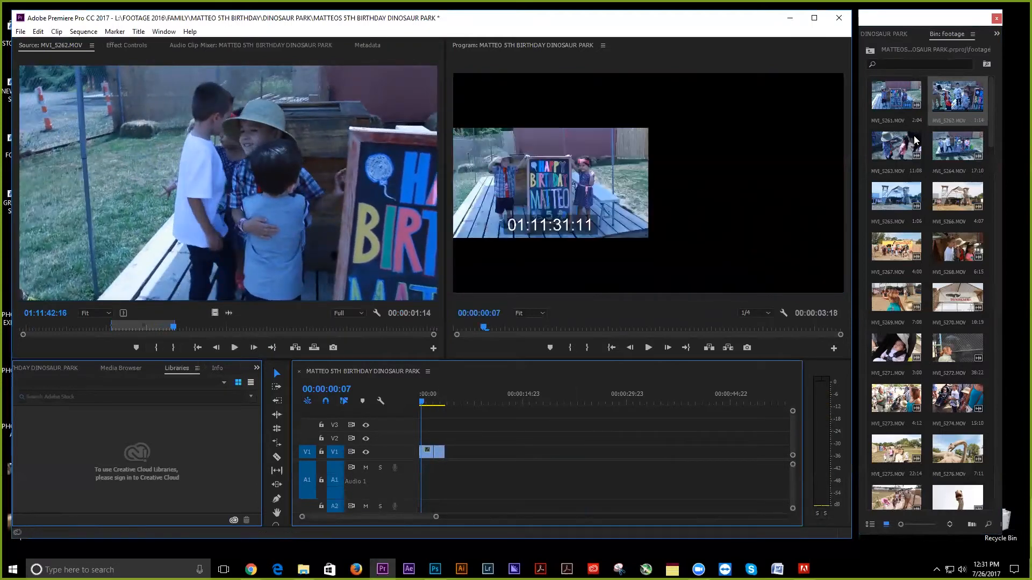
Mark a 1:02 range near the start of MVI_5263.MOV and add its video only after the second clip on V1.
double_click(914, 135)
left_click(61, 329)
left_click_drag(61, 333, 33, 326)
key("space")
key("space")
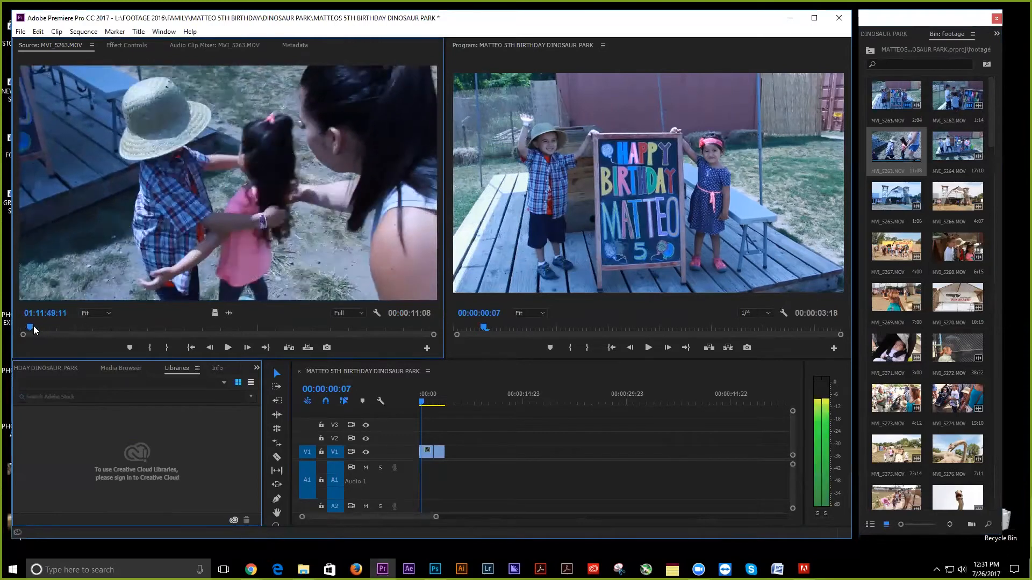
key("space")
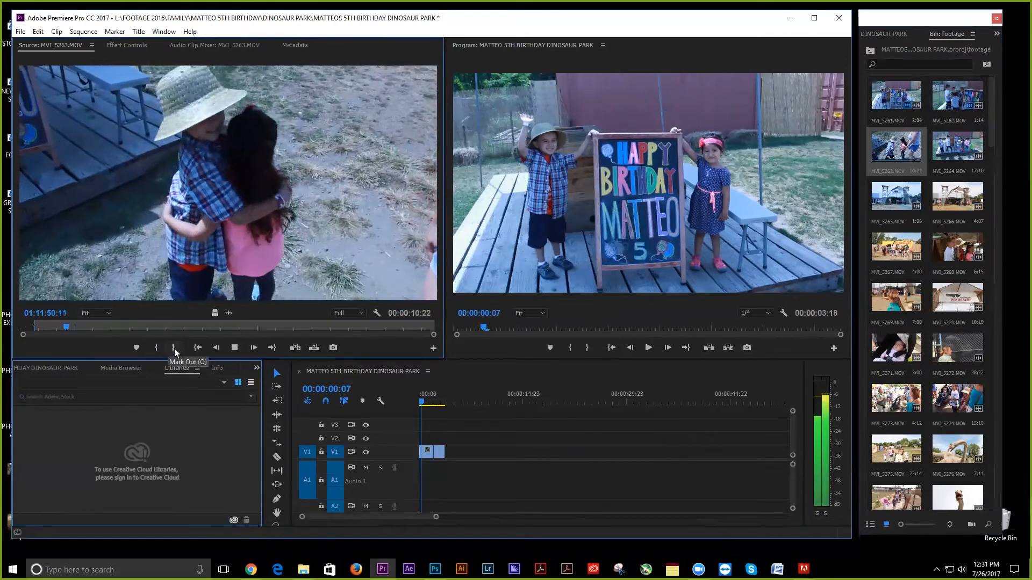
left_click(174, 349)
left_click_drag(214, 313, 445, 452)
Preview the rest of MVI_5263.MOV, and skim through MVI_5264.MOV in the Source monitor.
left_click(156, 328)
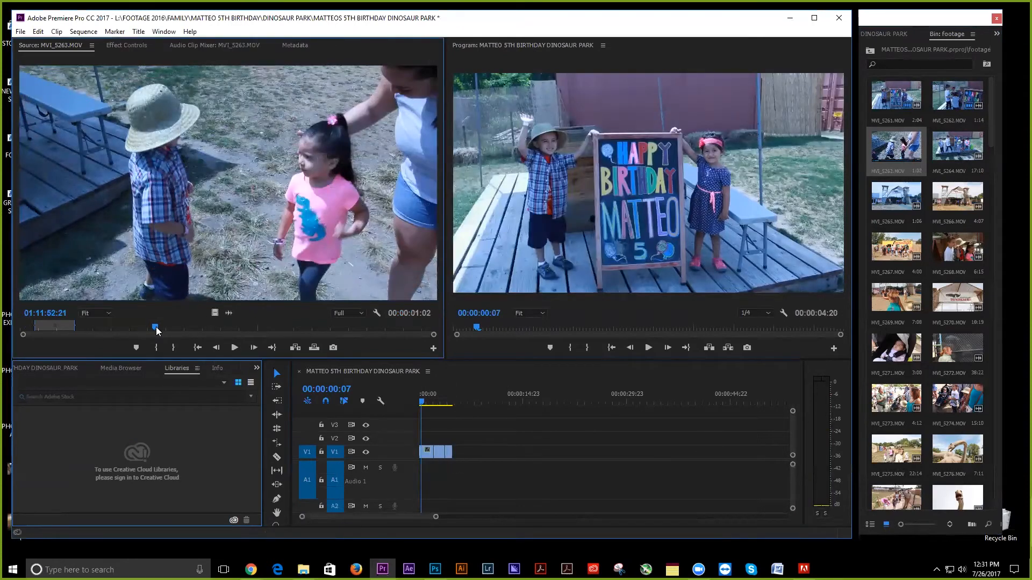
key("space")
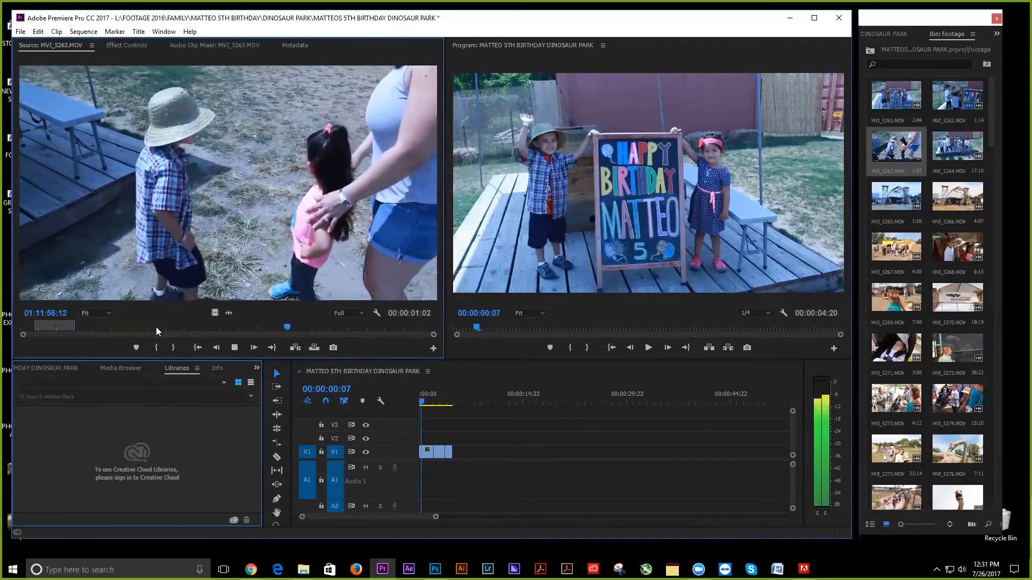
double_click(956, 146)
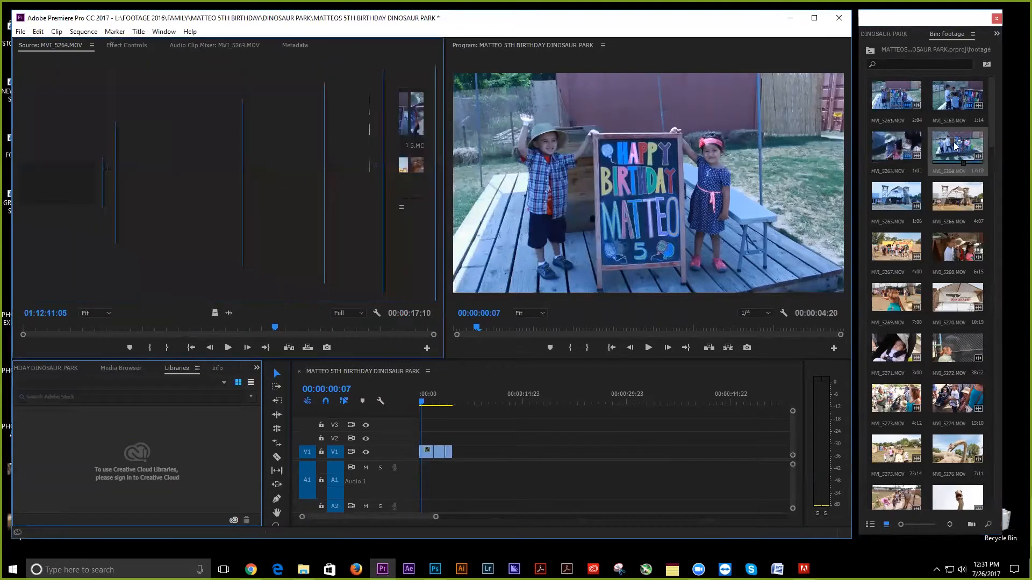
left_click(67, 326)
key("space")
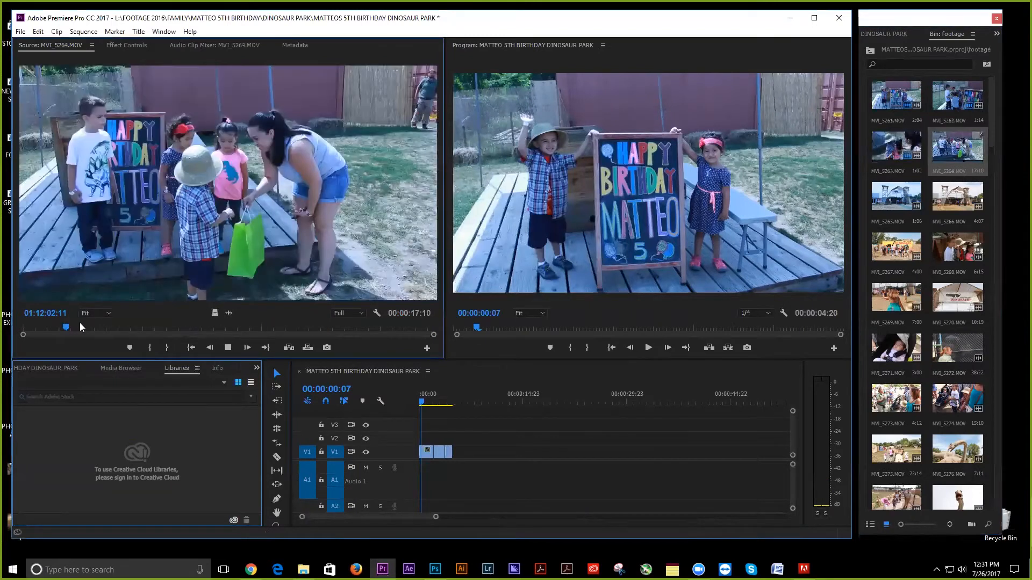
left_click(224, 326)
left_click_drag(231, 328, 50, 323)
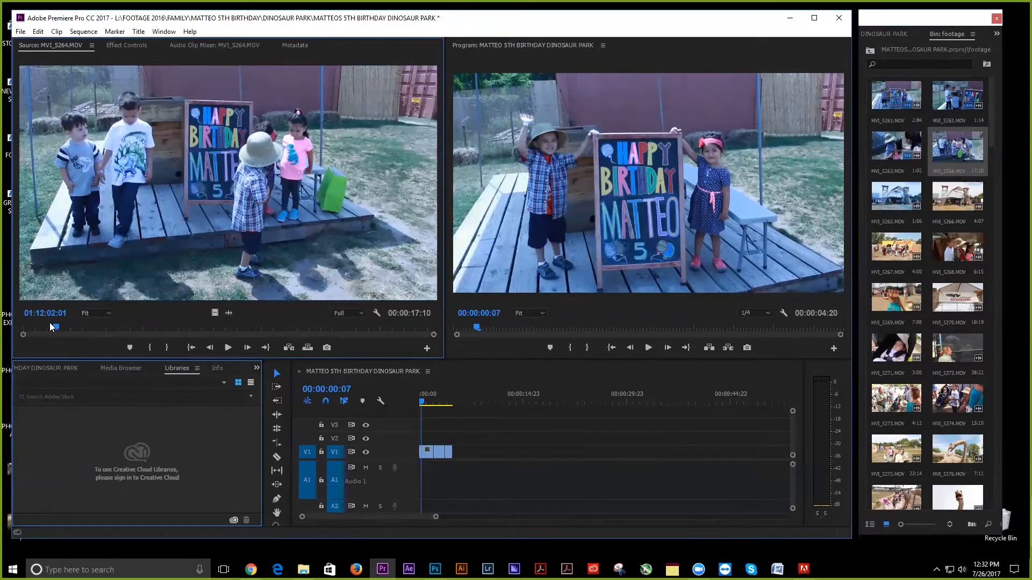
Play MVI_5264.MOV from near its start and mark an In point that leaves a 14:13 range.
key("space")
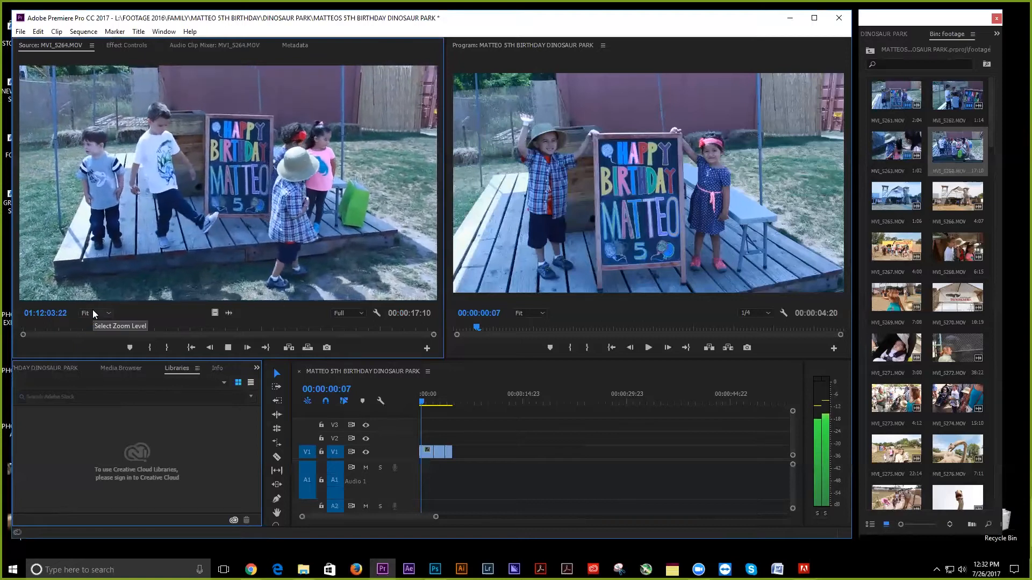
left_click(69, 326)
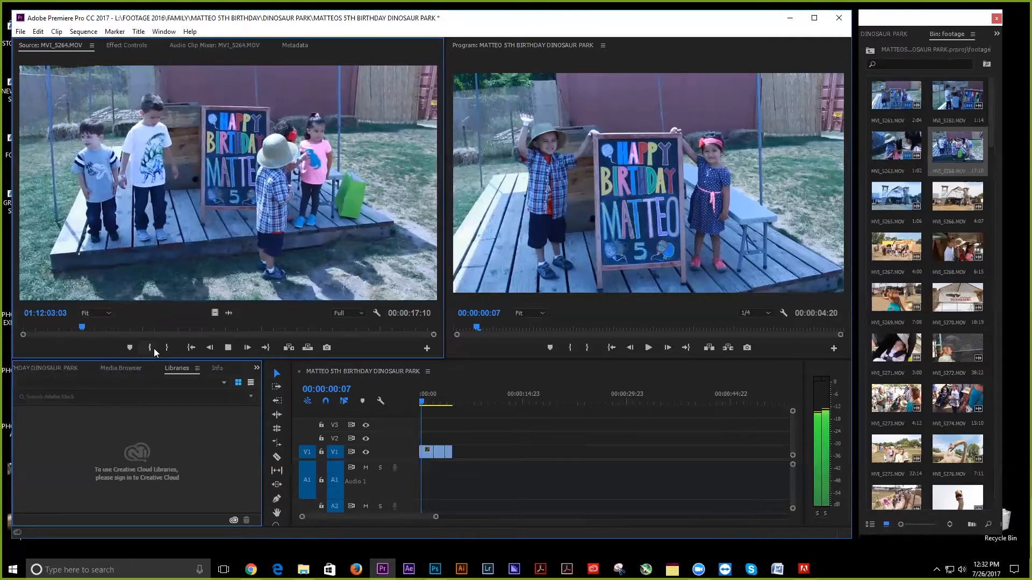
left_click(153, 348)
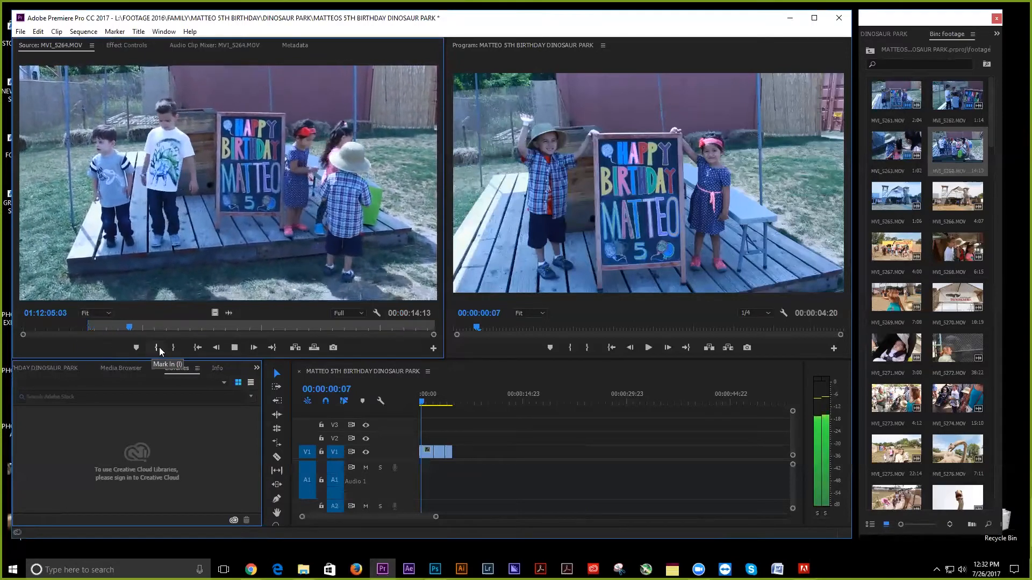
key("space")
Open MVI_5265.MOV in the Source monitor and preview it.
double_click(888, 193)
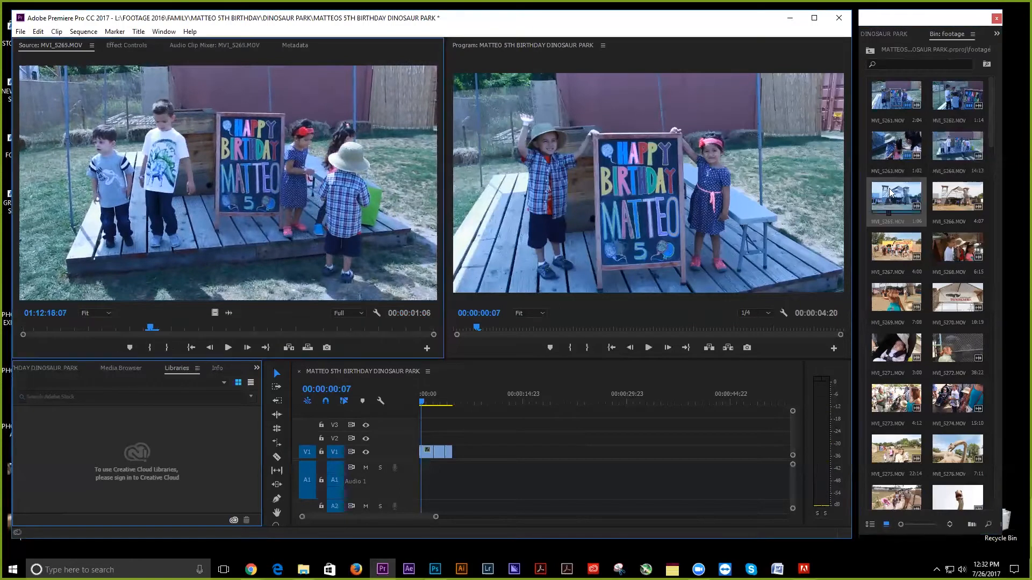
key("space")
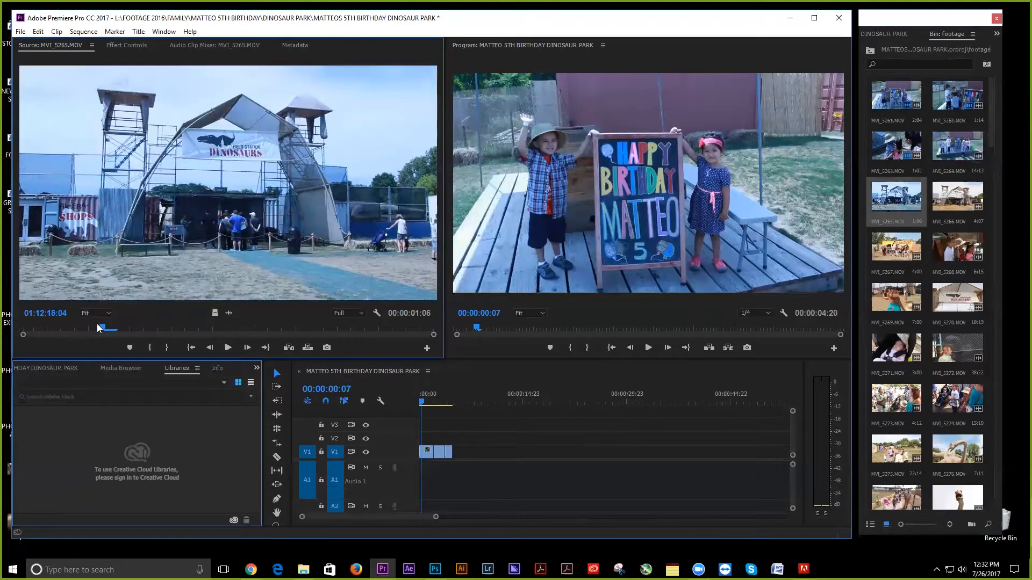
key("space")
Open MVI_5266.MOV in the Source monitor and mark a 1:06 range in its second half.
double_click(944, 200)
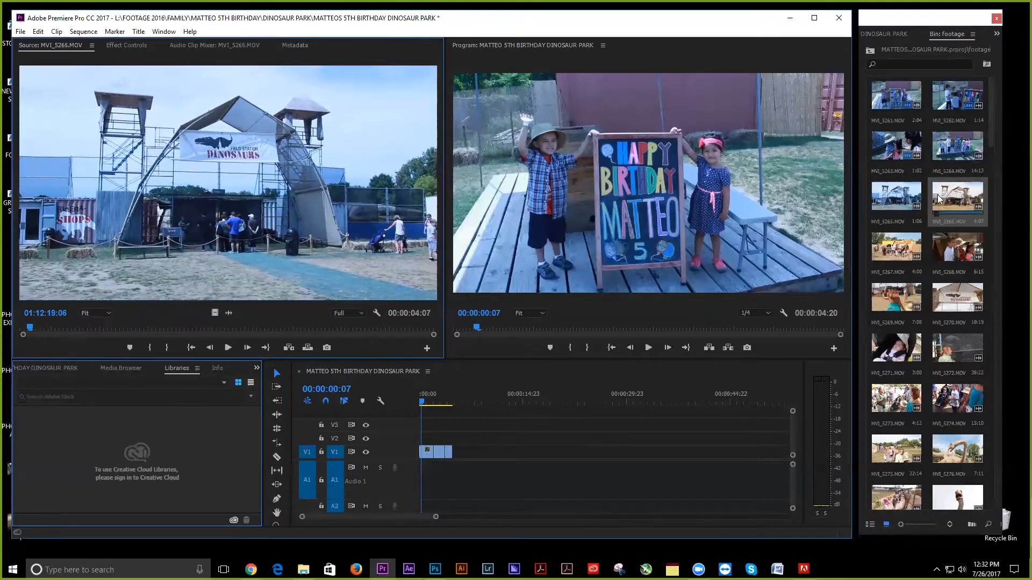
left_click_drag(94, 329, 232, 328)
left_click(149, 353)
key("space")
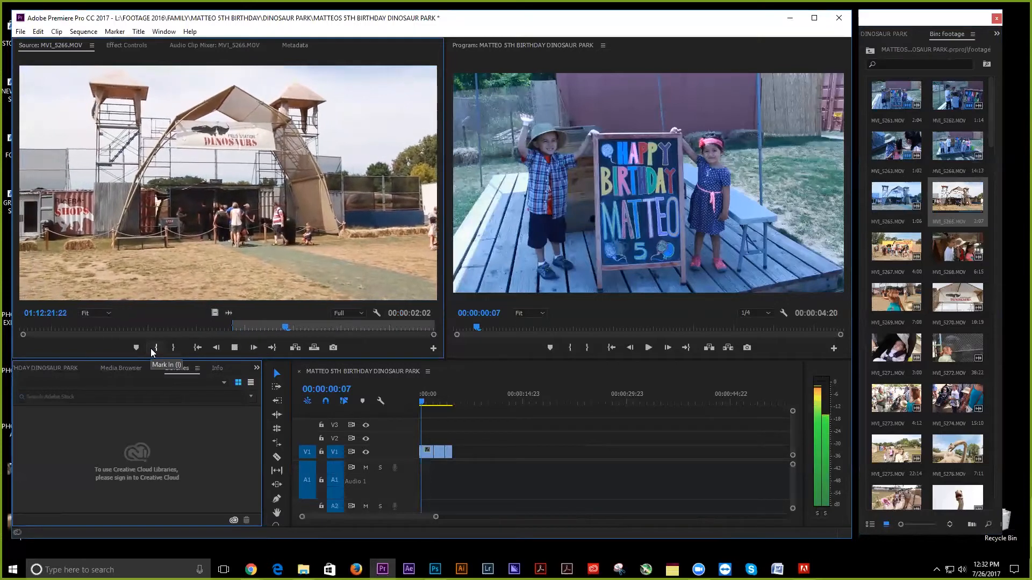
left_click(173, 348)
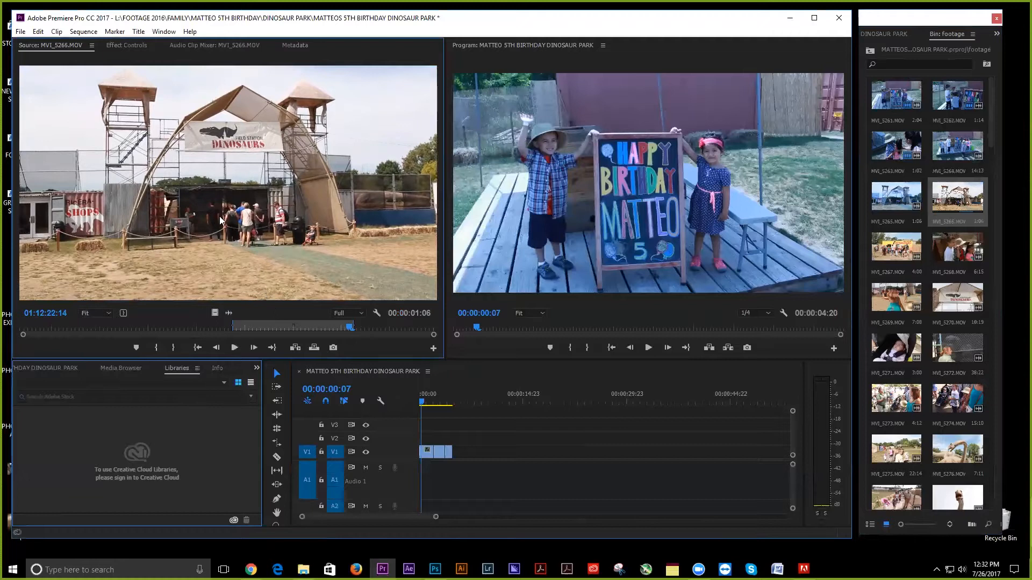
Select the three clips on V1 and play the sequence from its start.
left_click(467, 435)
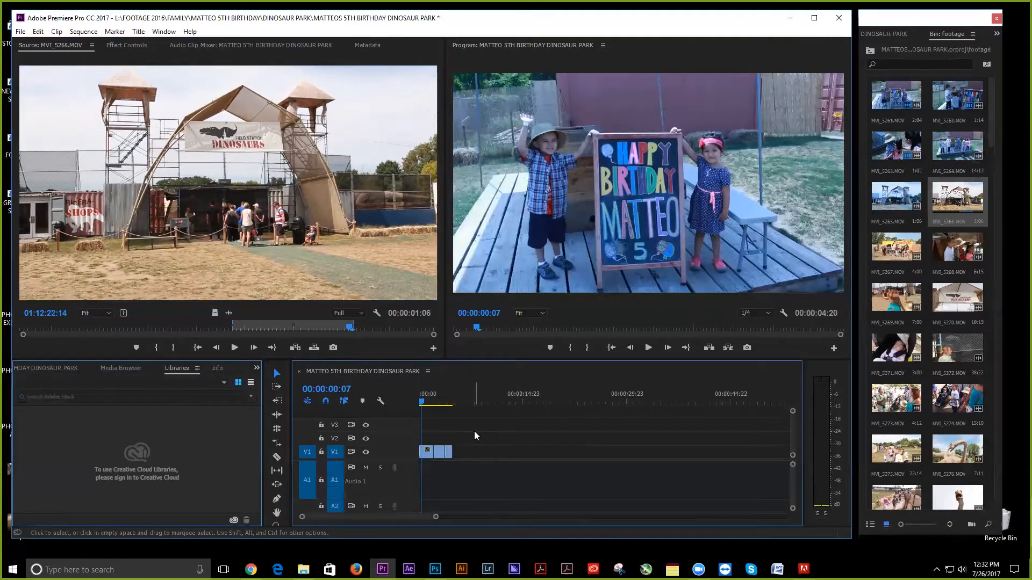
left_click_drag(475, 429, 424, 462)
left_click(458, 427)
left_click_drag(461, 427, 425, 459)
left_click_drag(421, 399, 409, 402)
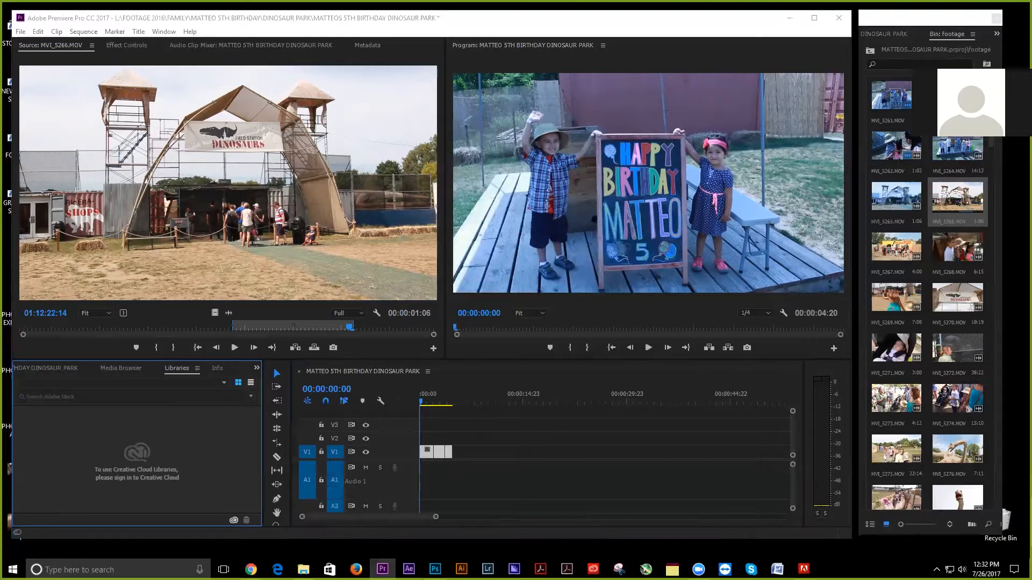
left_click(420, 398)
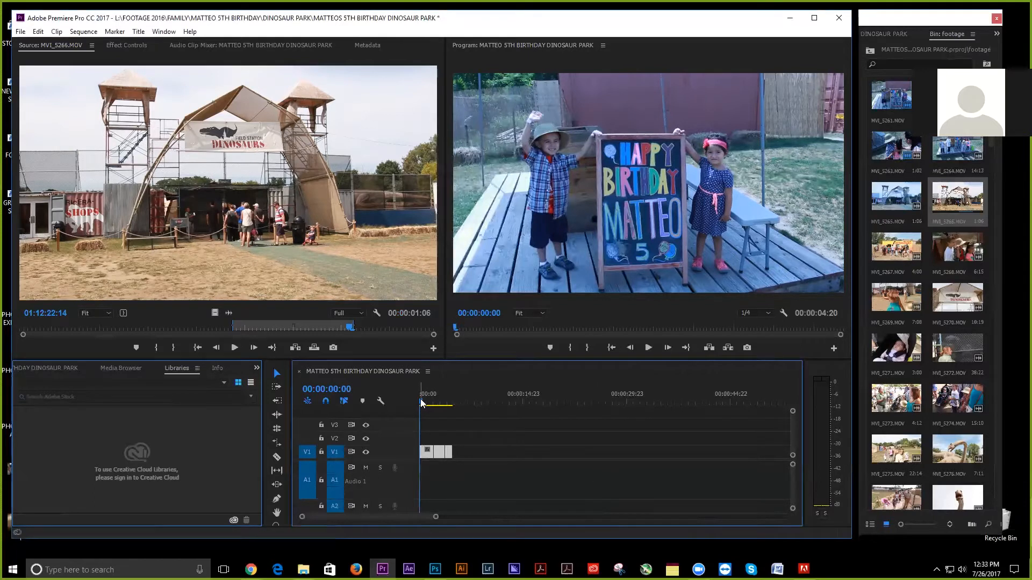
key("space")
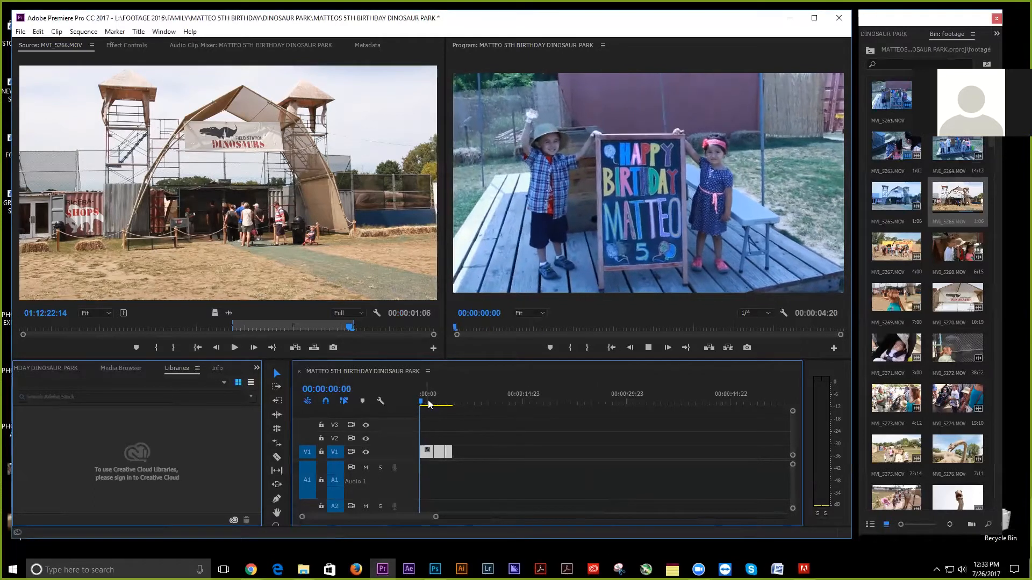
Move all three V1 clips together about 7 seconds later in the sequence to open space before them.
mouse_move(237, 326)
left_mouse_down()
mouse_move(253, 328)
mouse_move(225, 327)
left_mouse_up()
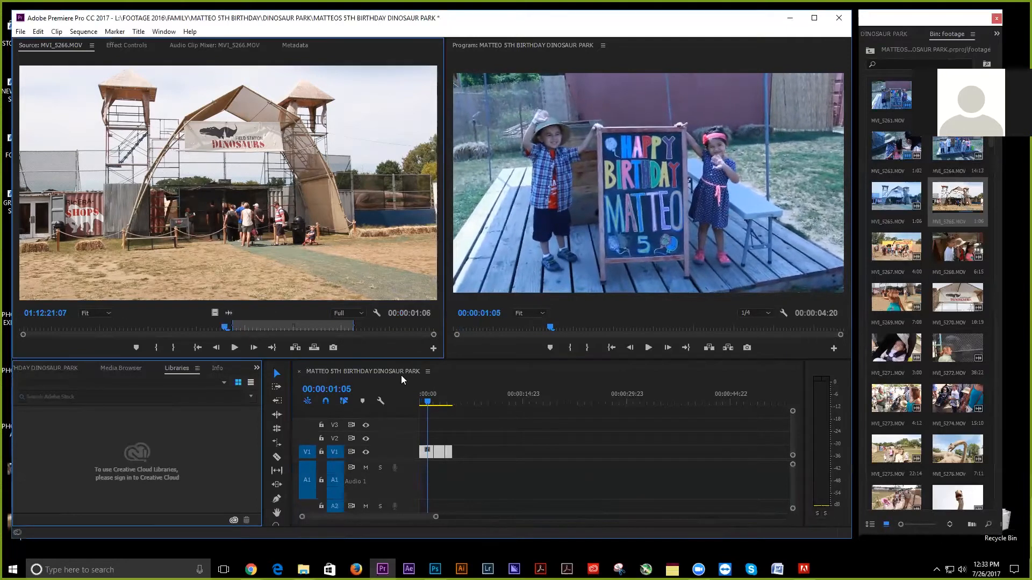
left_click(483, 438)
mouse_move(449, 450)
left_mouse_down()
mouse_move(470, 429)
mouse_move(448, 456)
left_mouse_up()
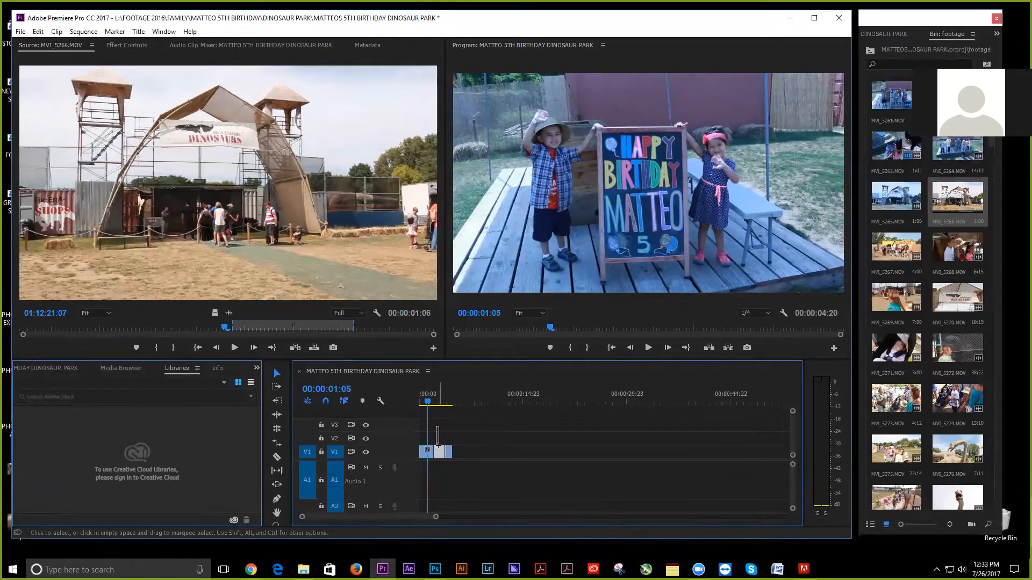
left_click(425, 455)
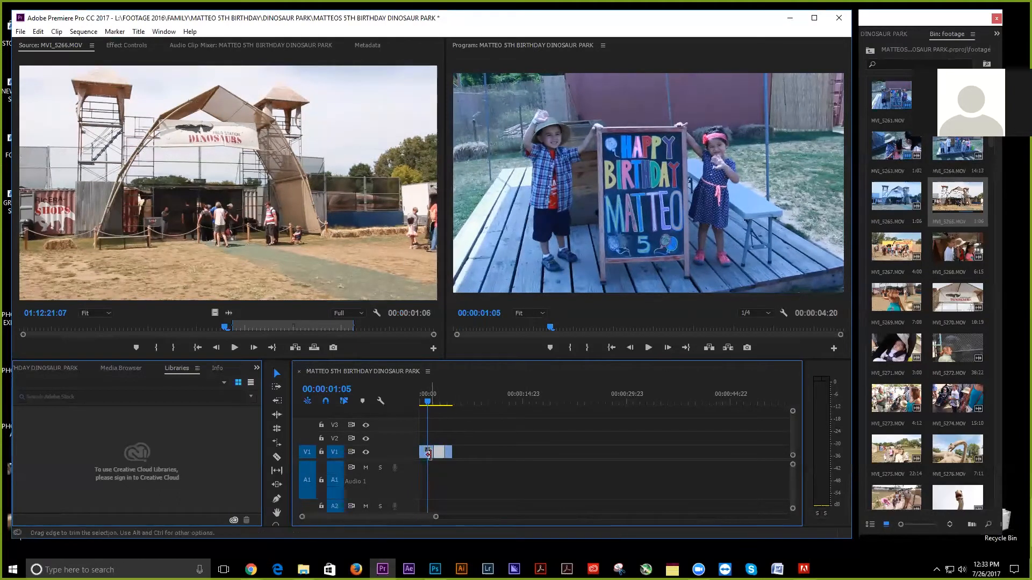
left_click(477, 435)
left_click(480, 428)
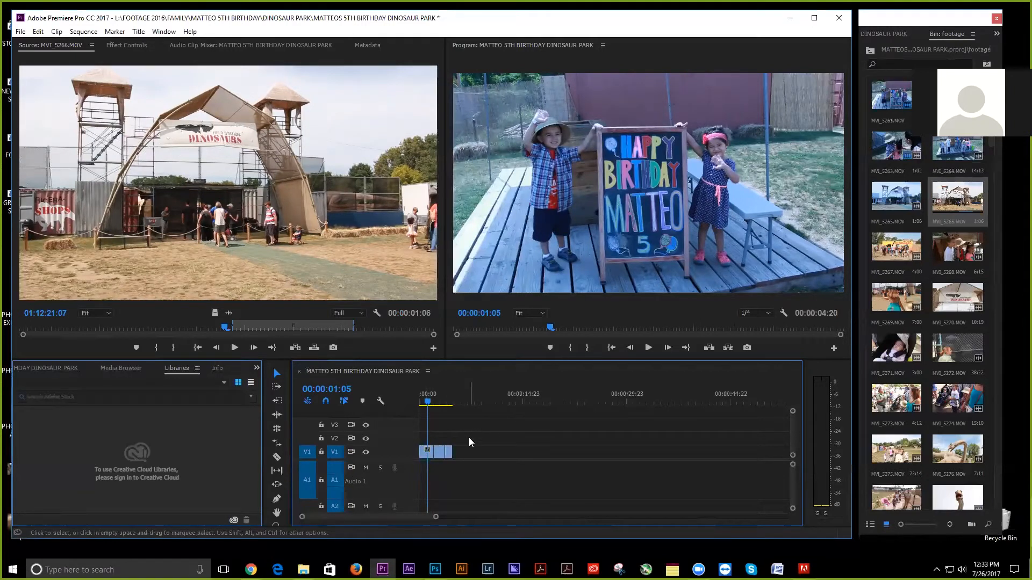
left_click_drag(445, 452, 489, 453)
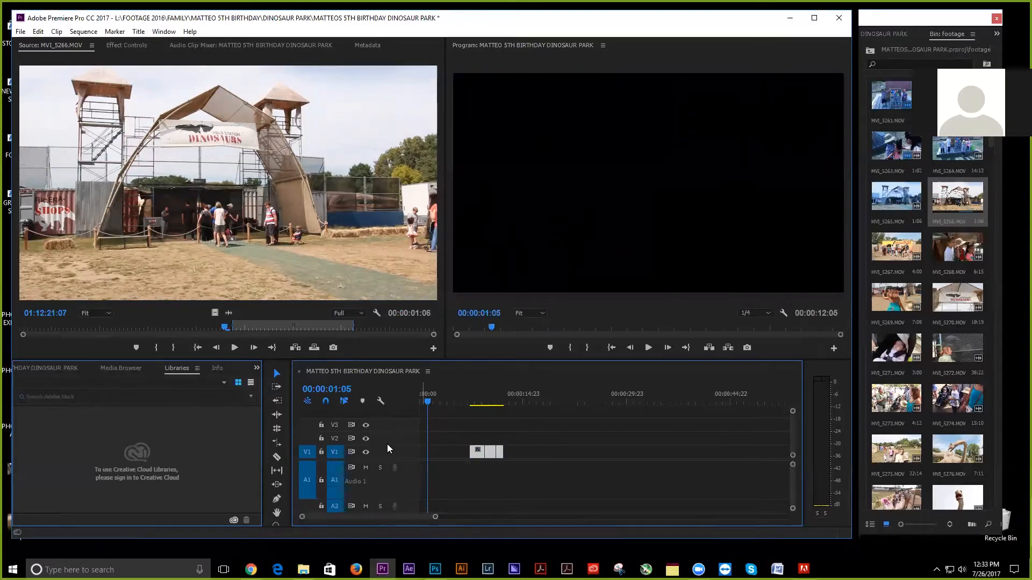
Add only the video of the marked MVI_5266.MOV range directly before the first clip on V1, and play the sequence.
left_click(483, 452)
left_click_drag(460, 425, 534, 484)
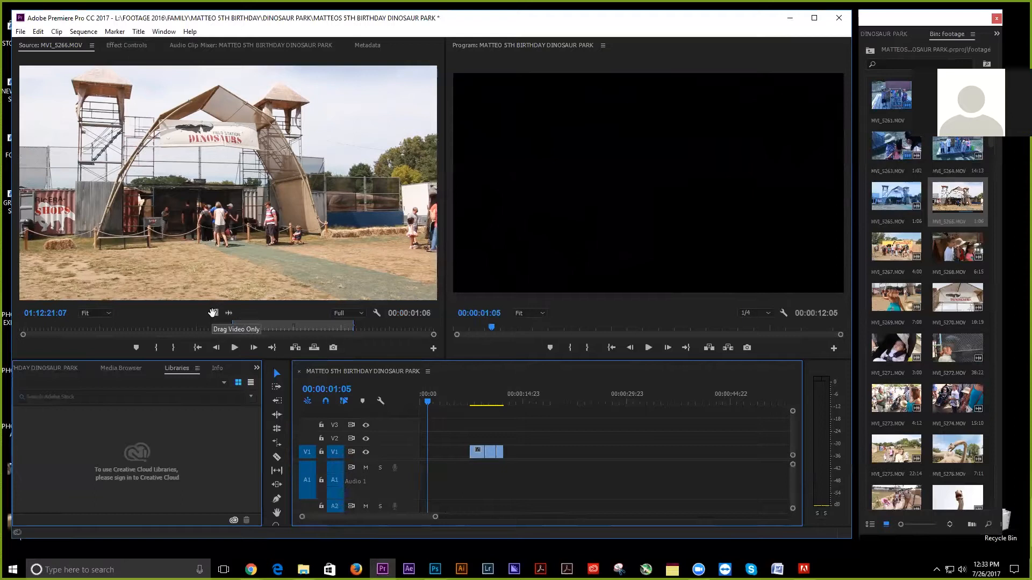
left_click_drag(214, 313, 461, 453)
key("space")
key("space")
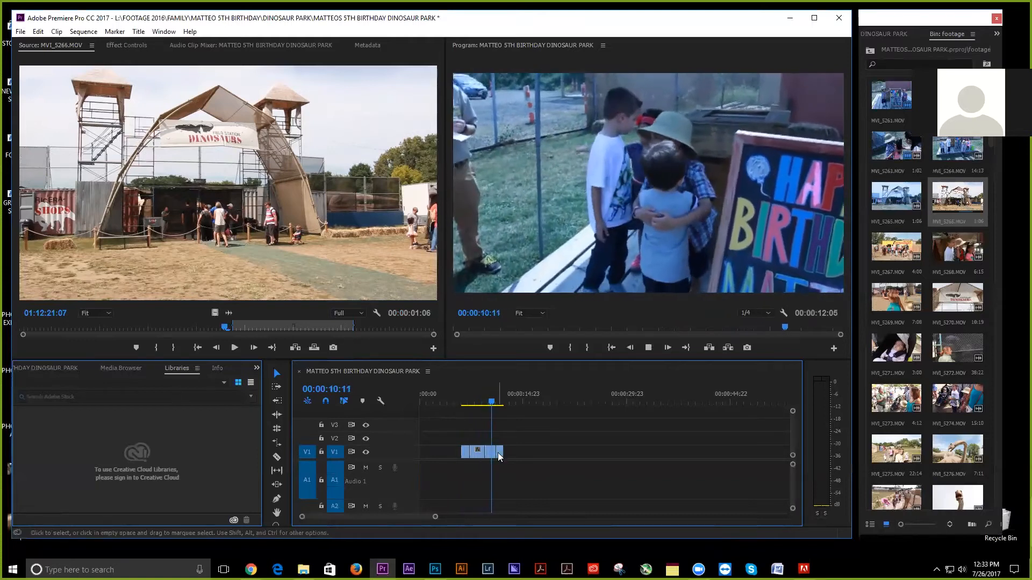
key("space")
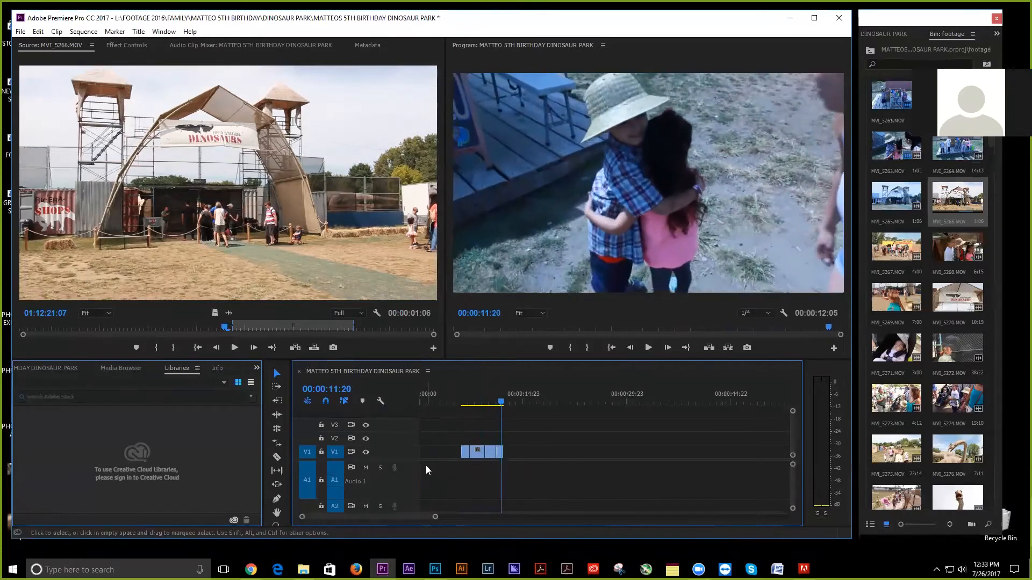
Move all four V1 clips together to the start of the sequence and play them.
left_click(438, 451)
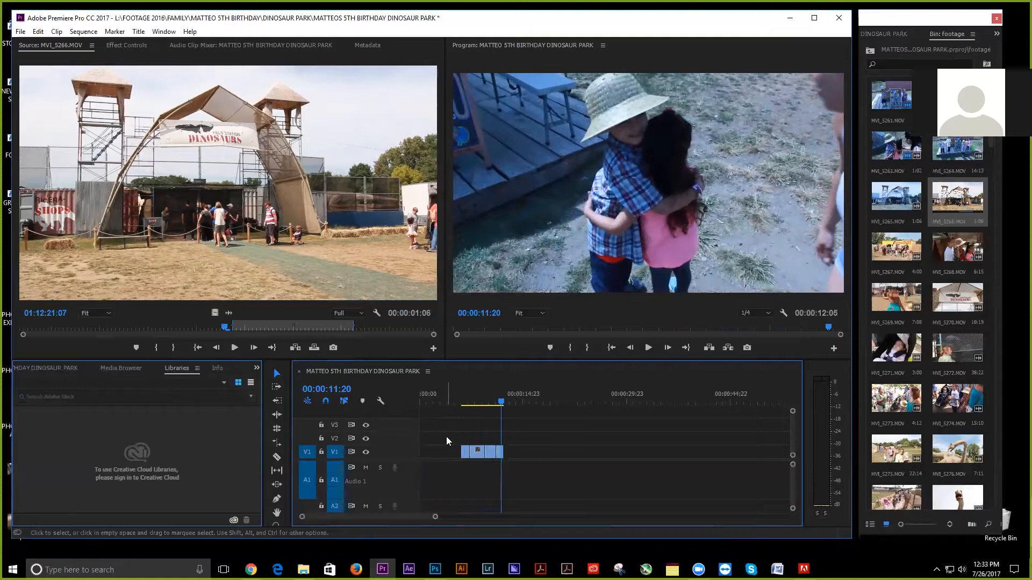
left_click_drag(490, 451, 446, 452)
key("space")
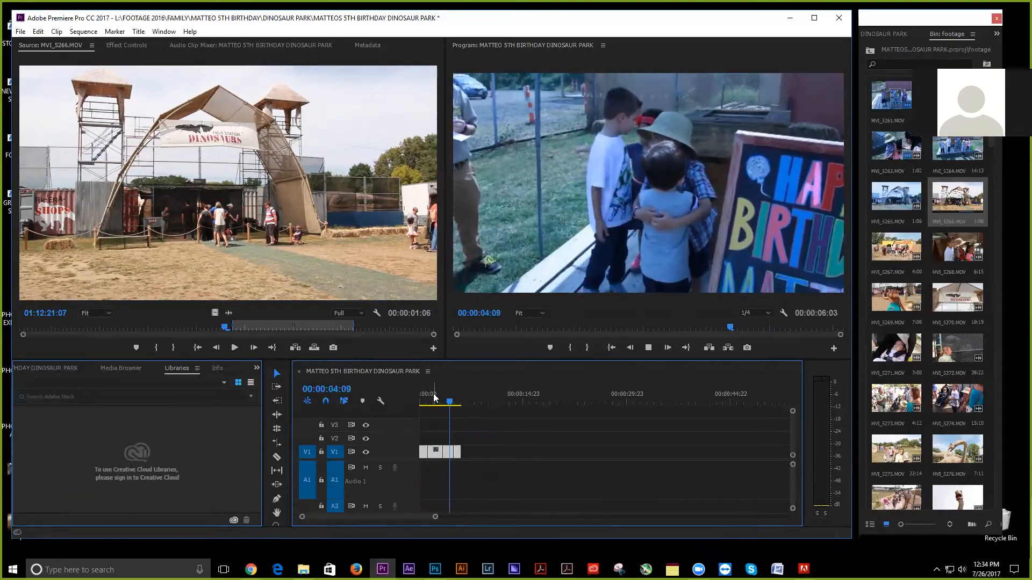
key("space")
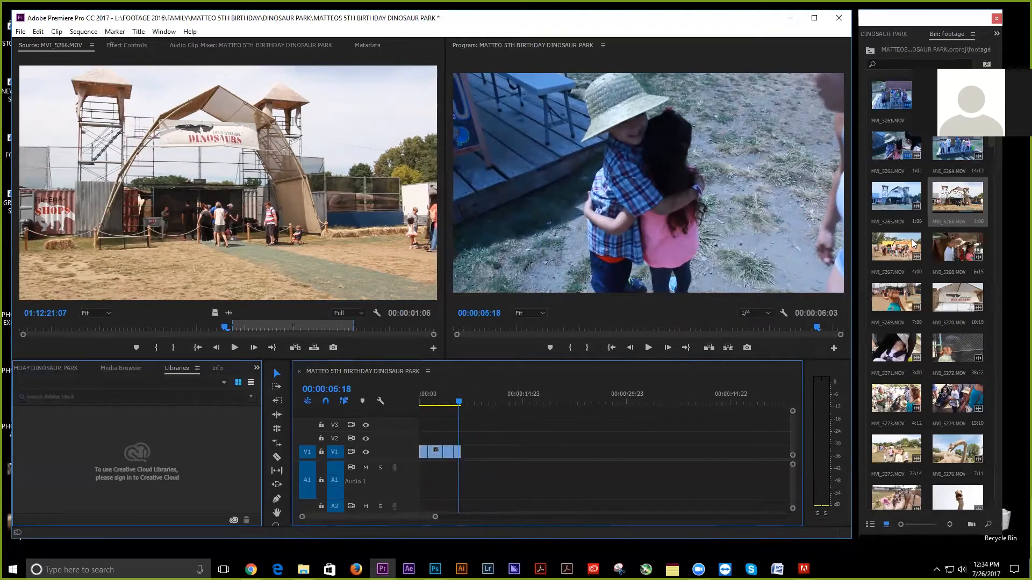
Skim through MVI_5267.MOV and MVI_5268.MOV in the Source monitor to find a usable moment.
double_click(894, 241)
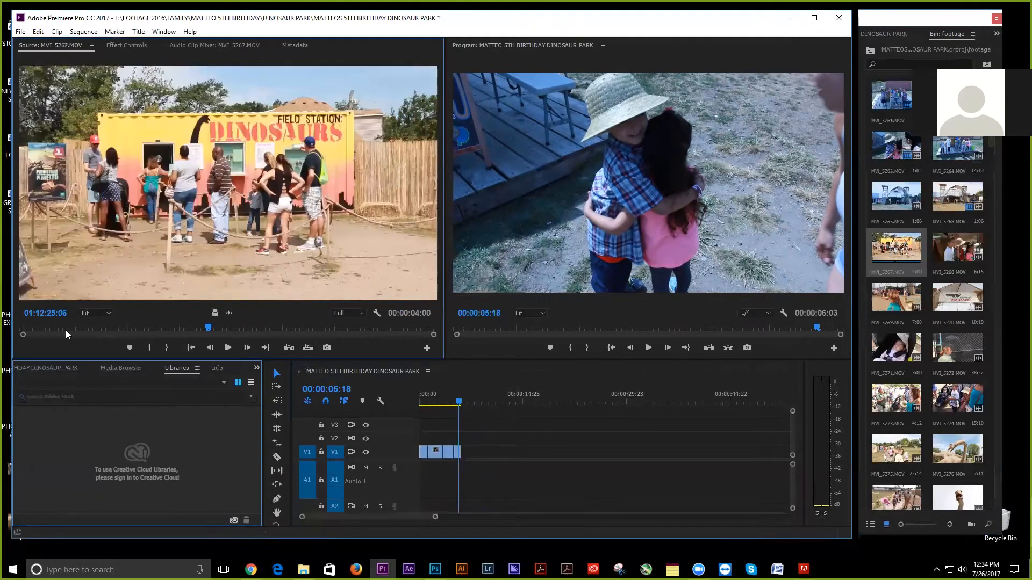
left_click_drag(60, 326, 114, 327)
double_click(956, 250)
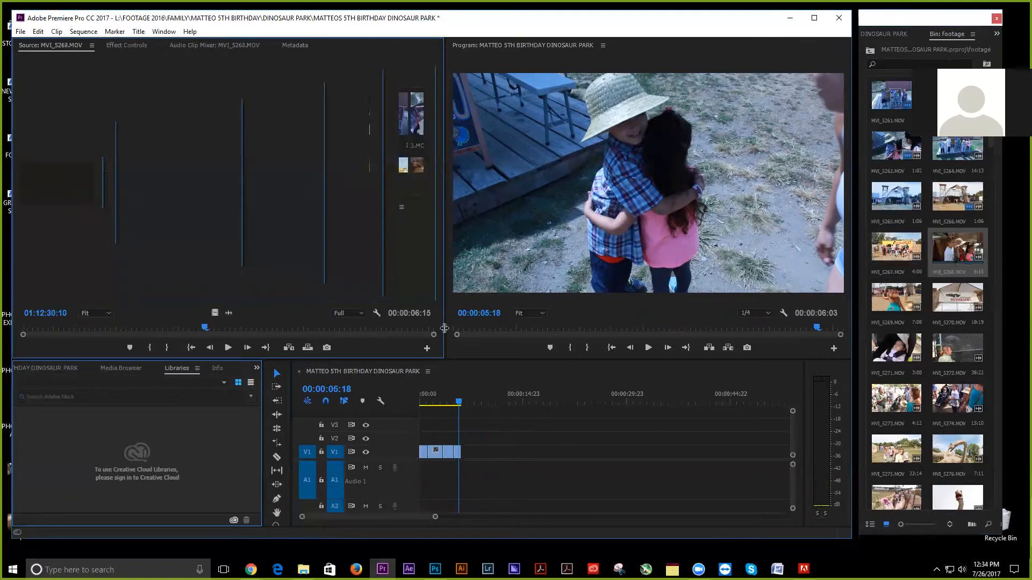
left_click(96, 327)
left_click_drag(105, 327, 352, 329)
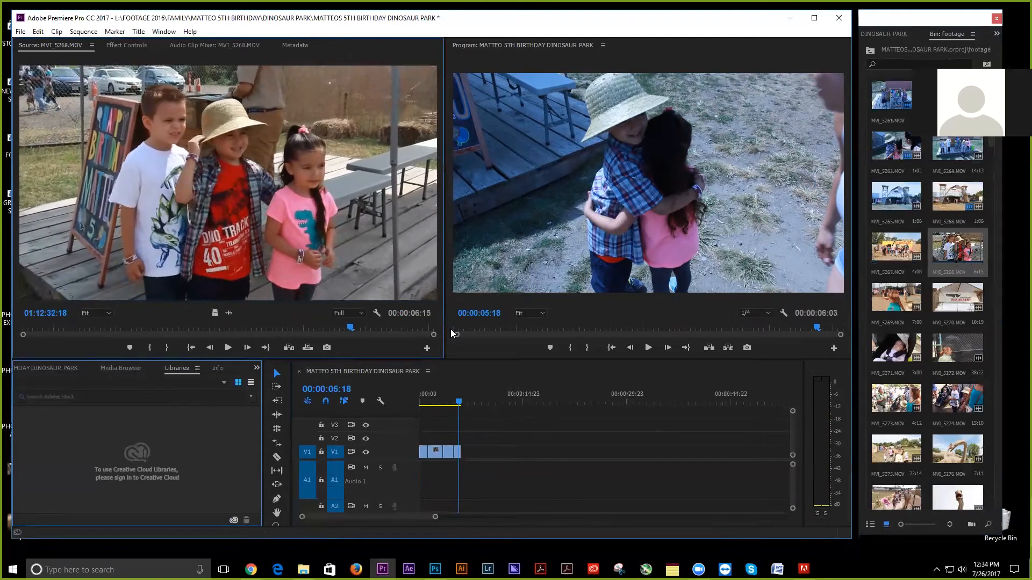
key("space")
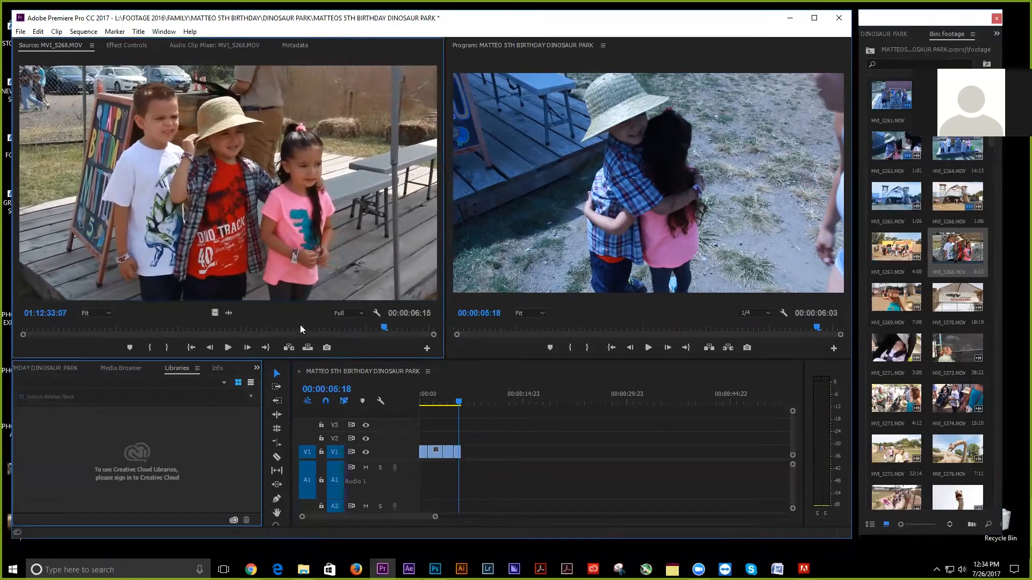
Mark a 1:03 range of MVI_5268.MOV ending at 01:12:33:08 and add its video only after the last clip on V1.
left_click(299, 326)
left_click(150, 348)
key("space")
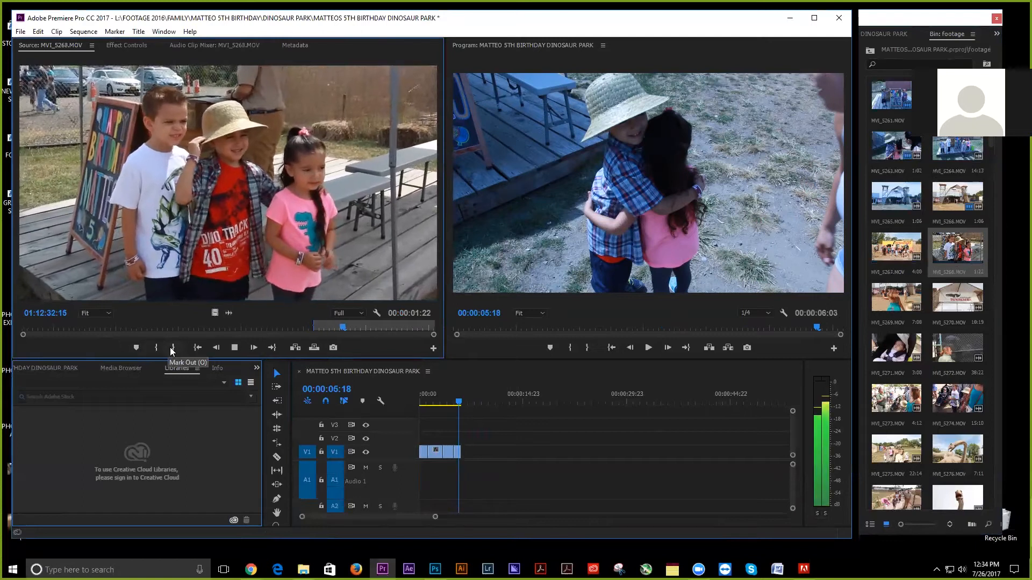
left_click(174, 348)
left_click_drag(228, 324, 466, 452)
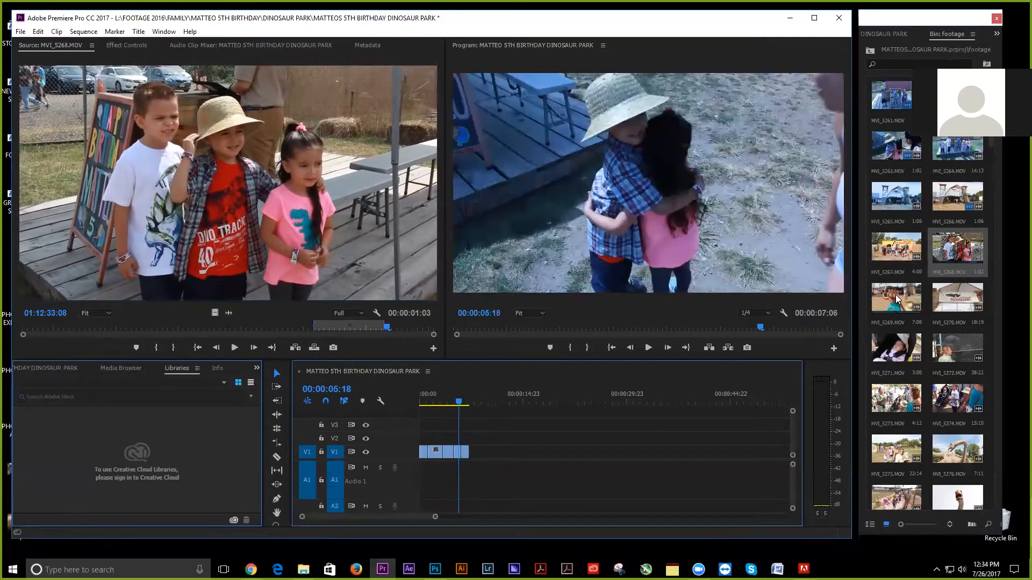
Mark a 2:23 range of MVI_5269.MOV and add its video only after the last clip on V1.
double_click(896, 295)
left_click(141, 325)
key("space")
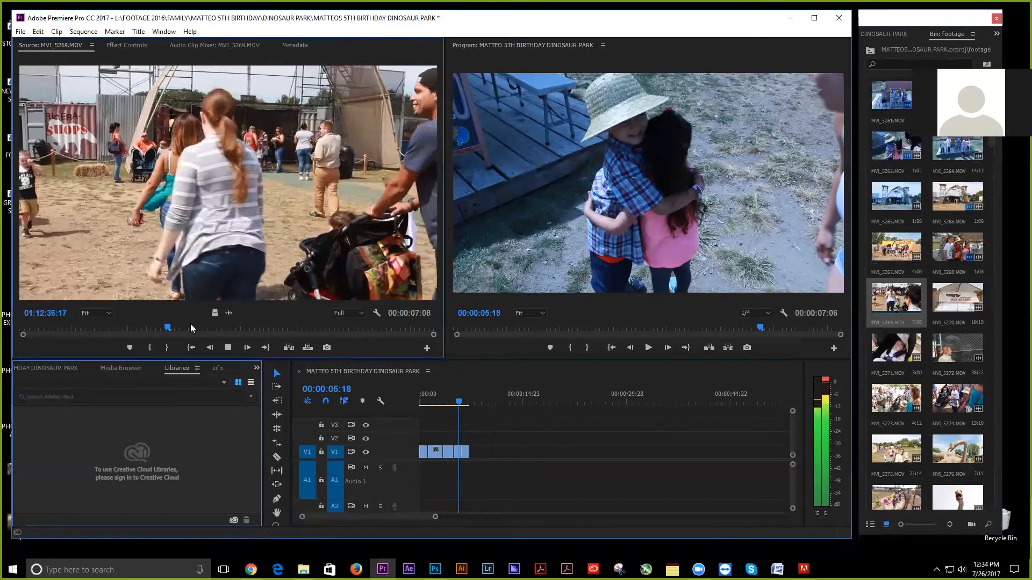
left_click(135, 326)
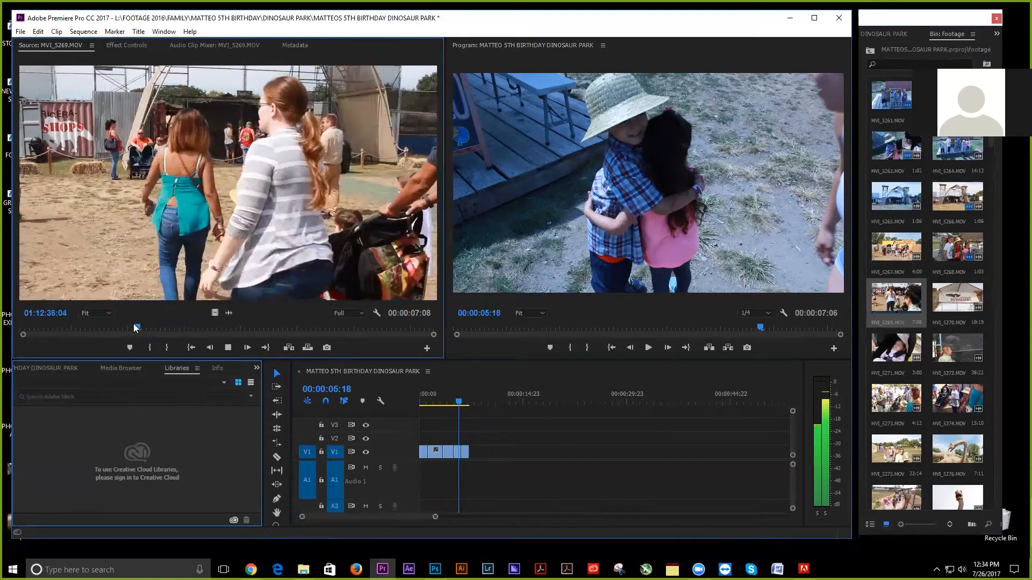
key("space")
key("space")
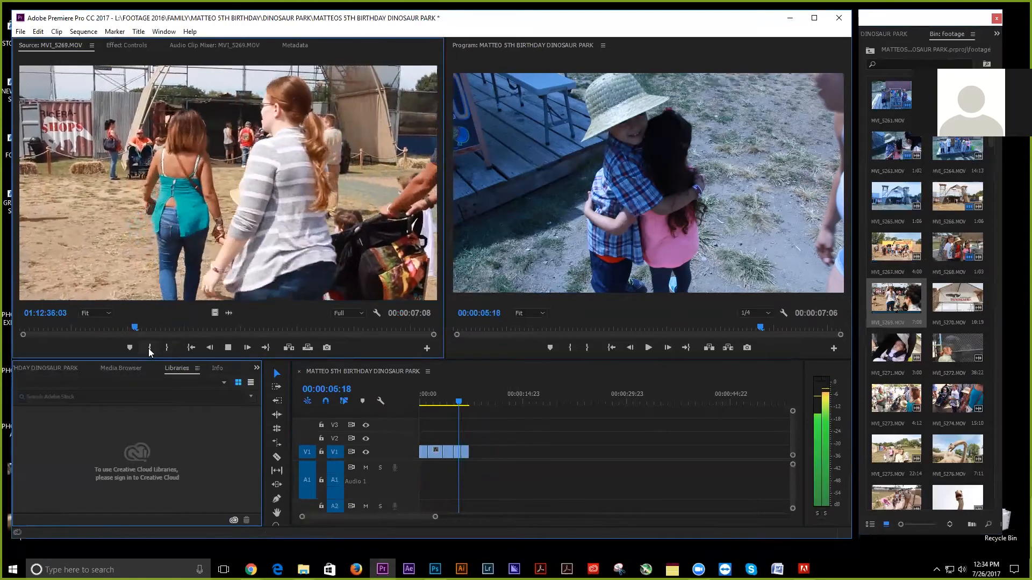
left_click(156, 347)
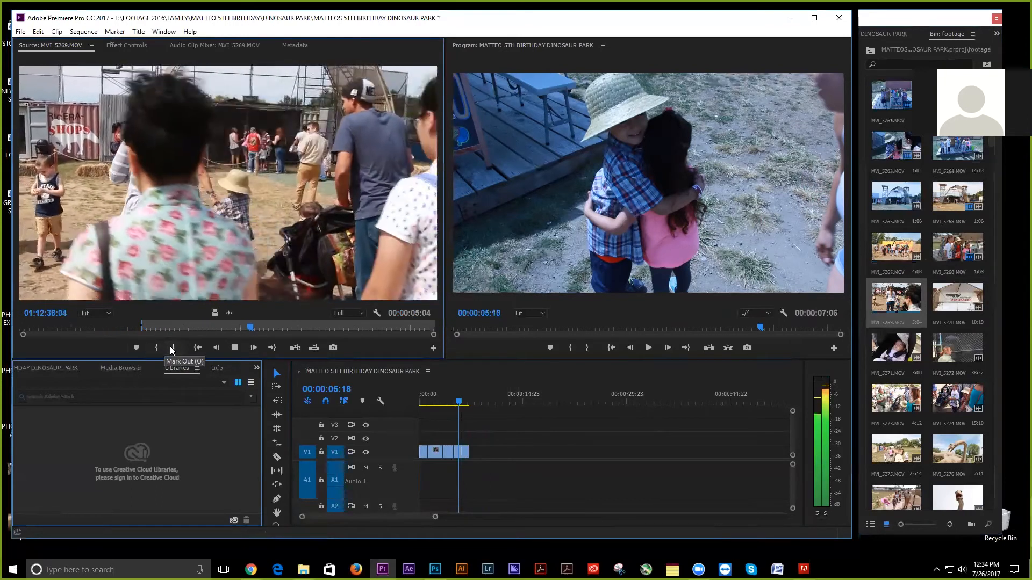
left_click(169, 347)
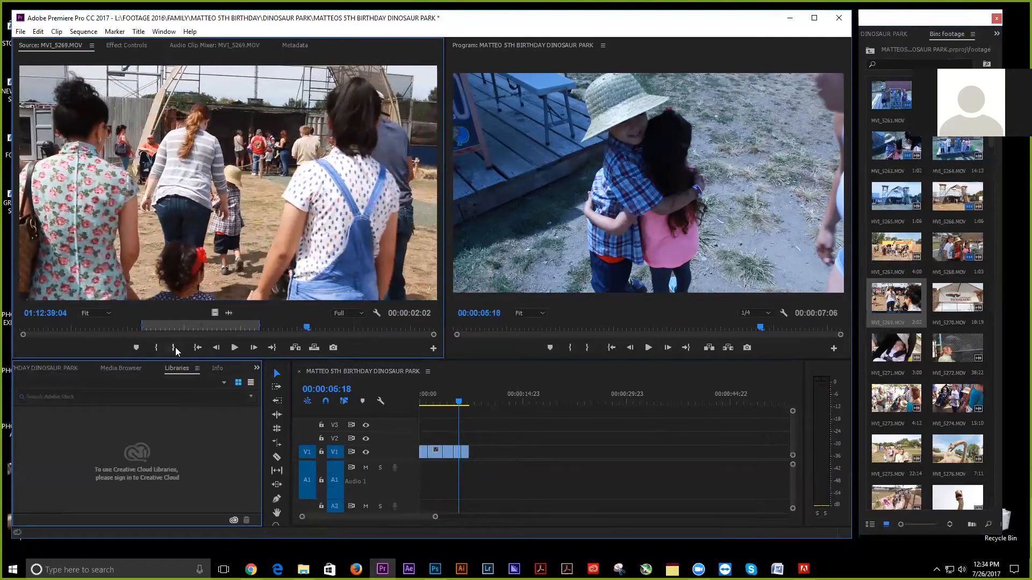
left_click(173, 347)
left_click_drag(215, 313, 478, 453)
Mark a 5:14 range of MVI_5270.MOV ending at 01:12:47:22, add its video only at the end of V1, and play the sequence.
double_click(951, 298)
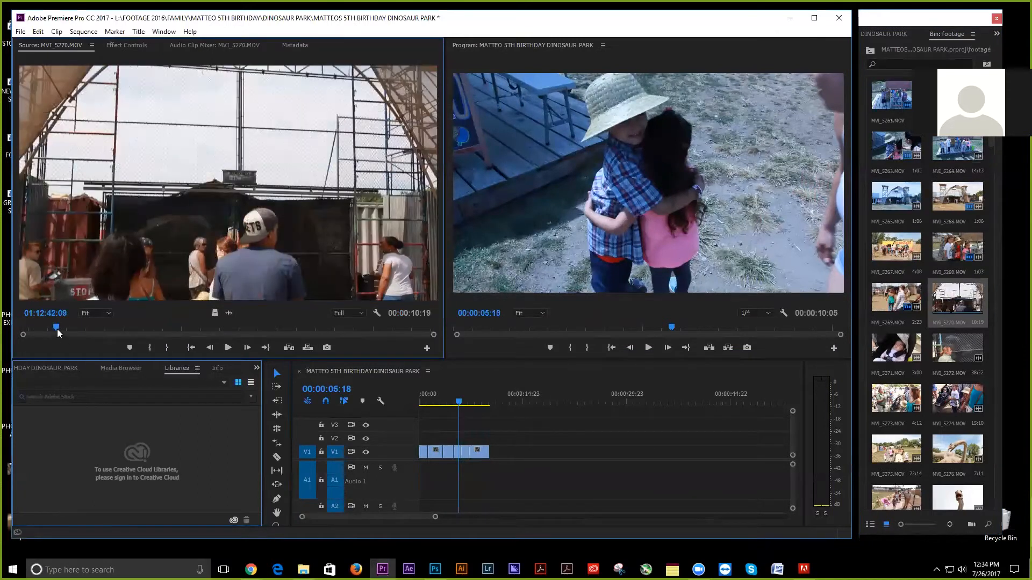
left_click_drag(38, 322, 270, 342)
left_click(150, 349)
left_click(173, 348)
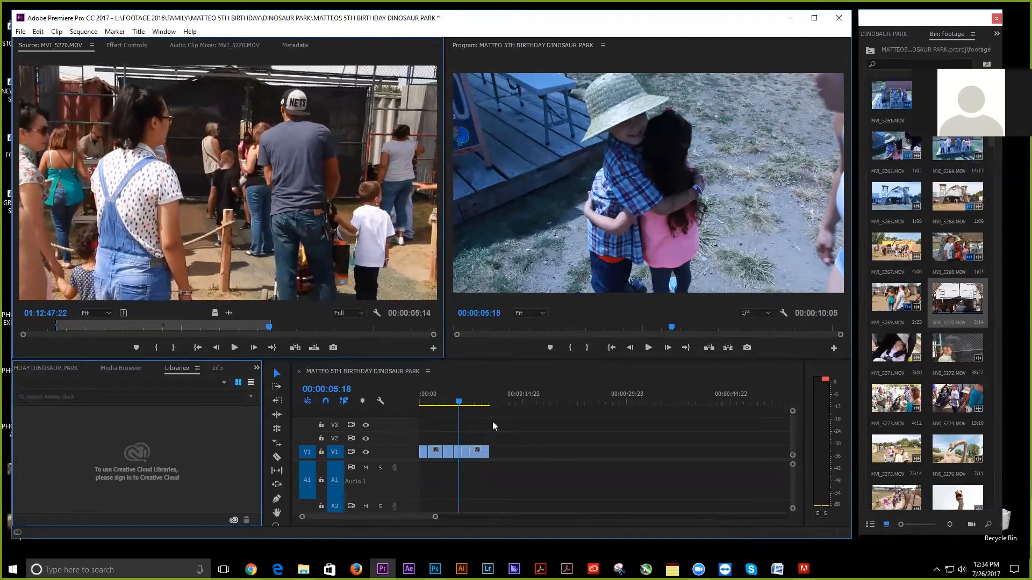
left_click_drag(460, 395, 491, 453)
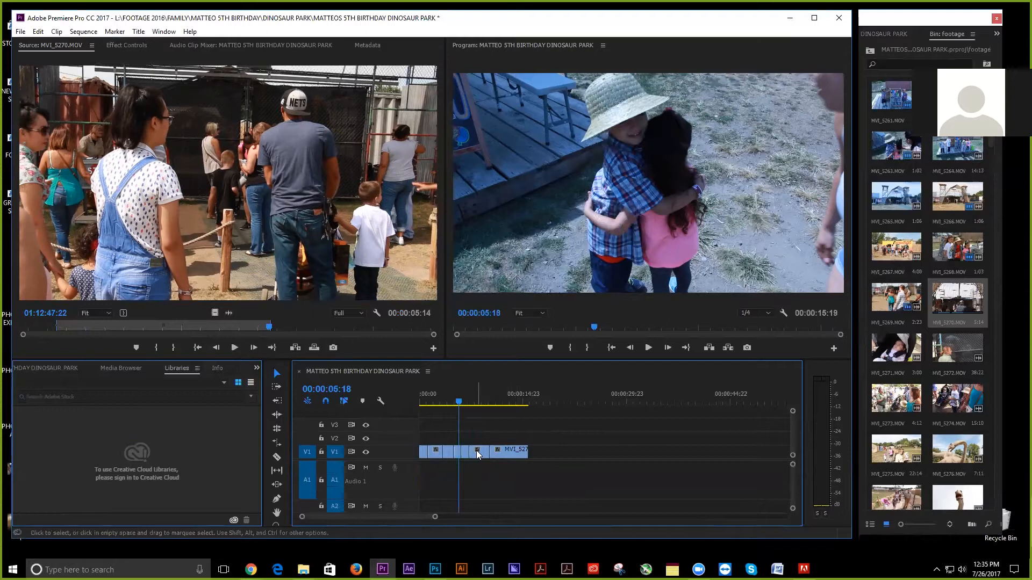
key("space")
Mark a 1:14 range of the baby in the stroller in MVI_5271.MOV and add its video only at the end of V1.
double_click(906, 353)
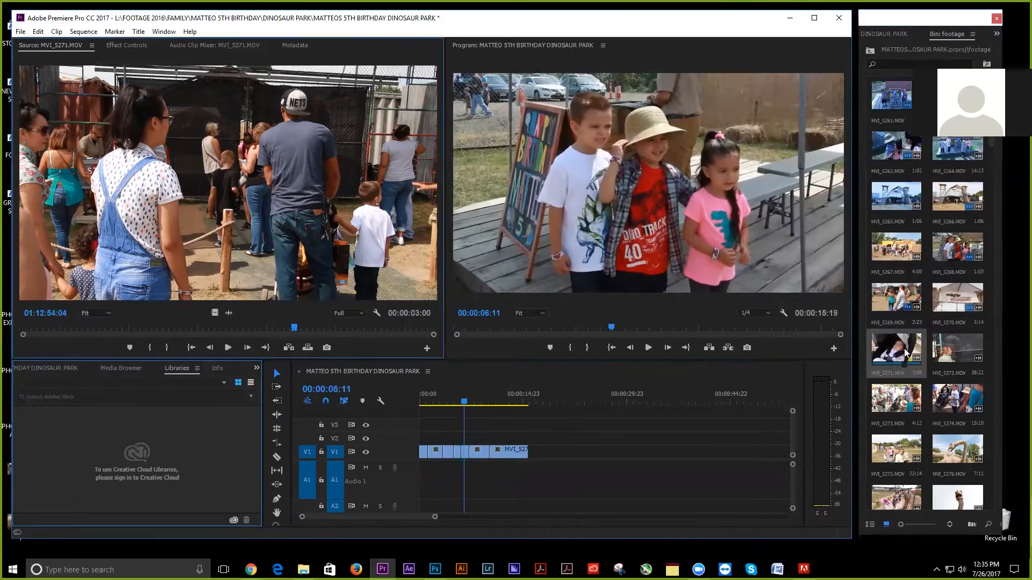
left_click(91, 324)
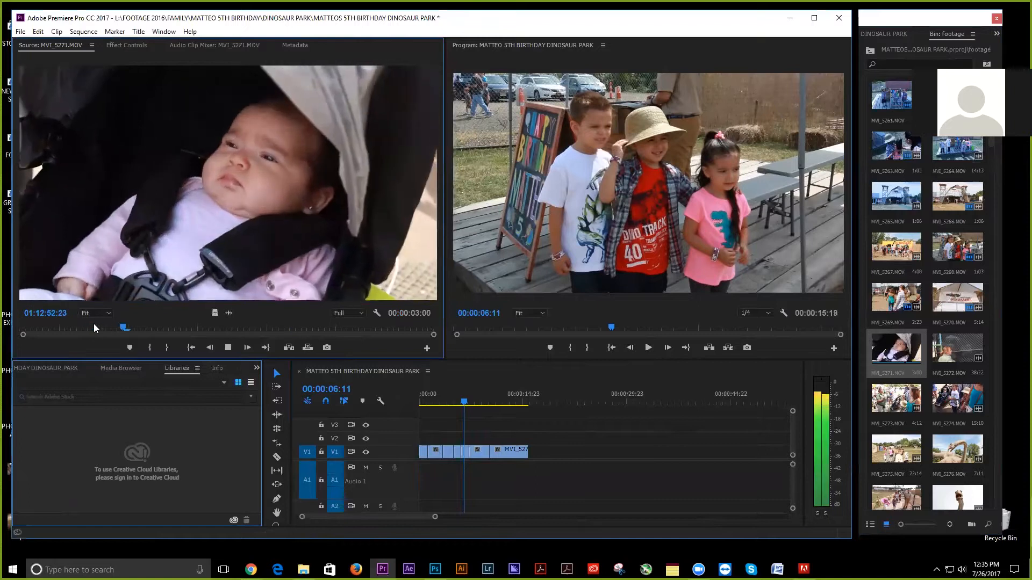
left_click(148, 347)
key("space")
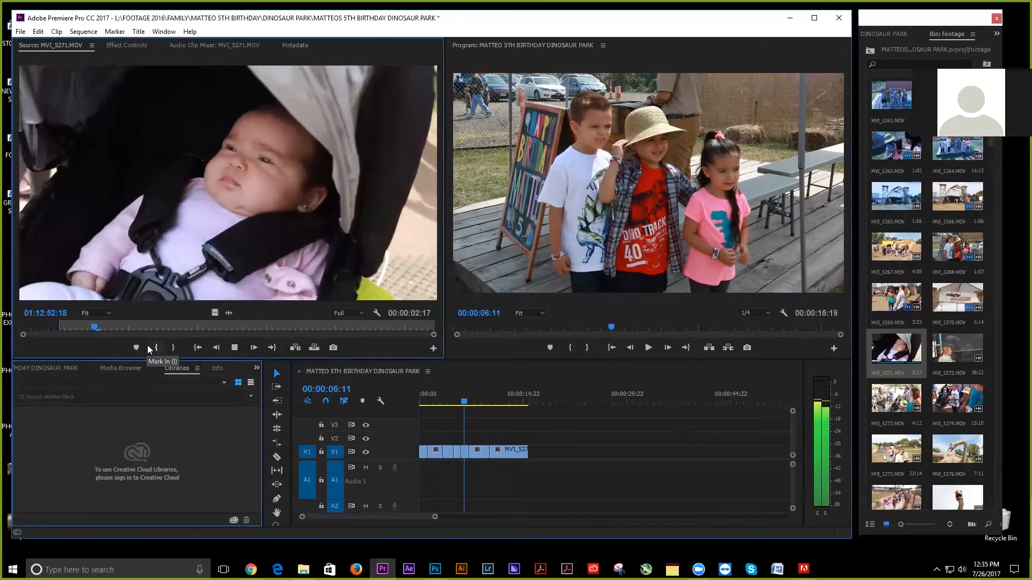
left_click(173, 352)
left_click_drag(215, 313, 541, 457)
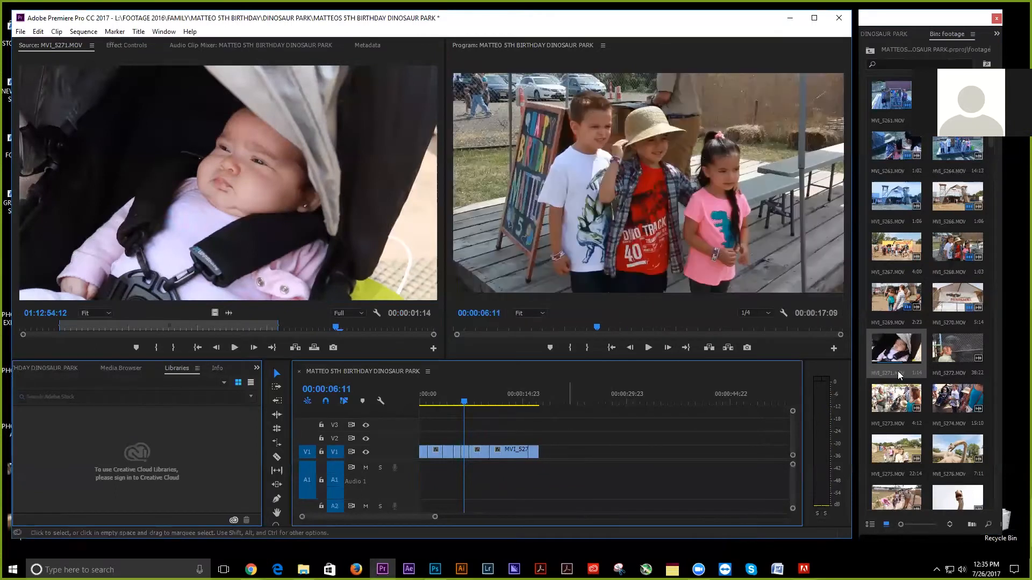
Mark a 2:15 range of MVI_5272.MOV ending at 01:13:18:02 and add its video only after the last clip on V1.
double_click(960, 353)
key("space")
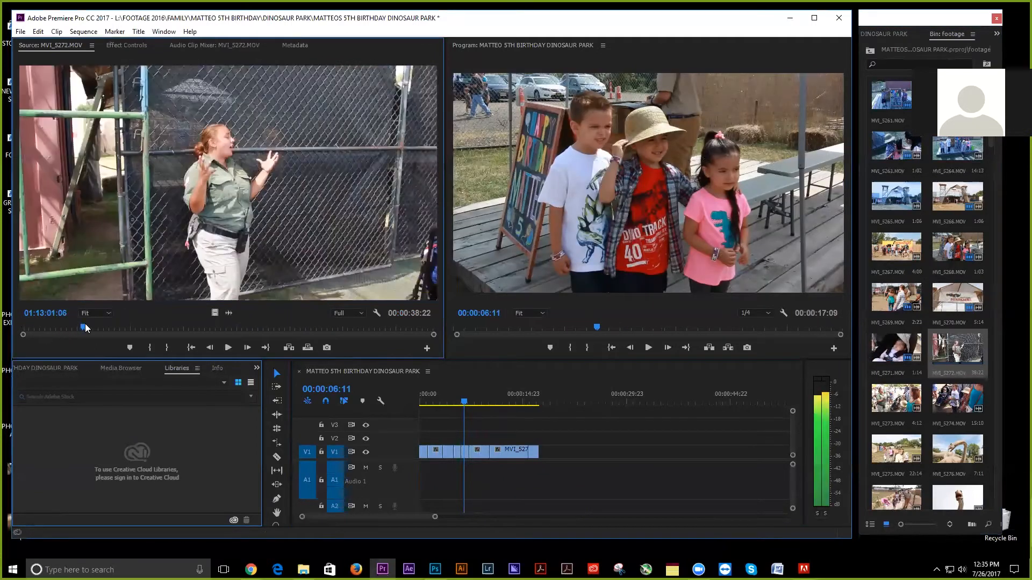
key("space")
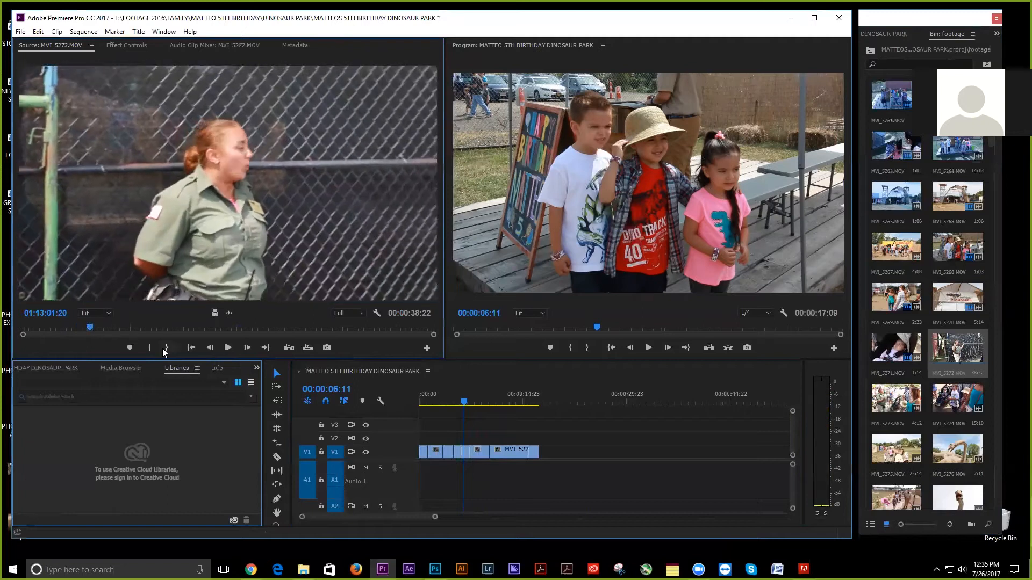
key("space")
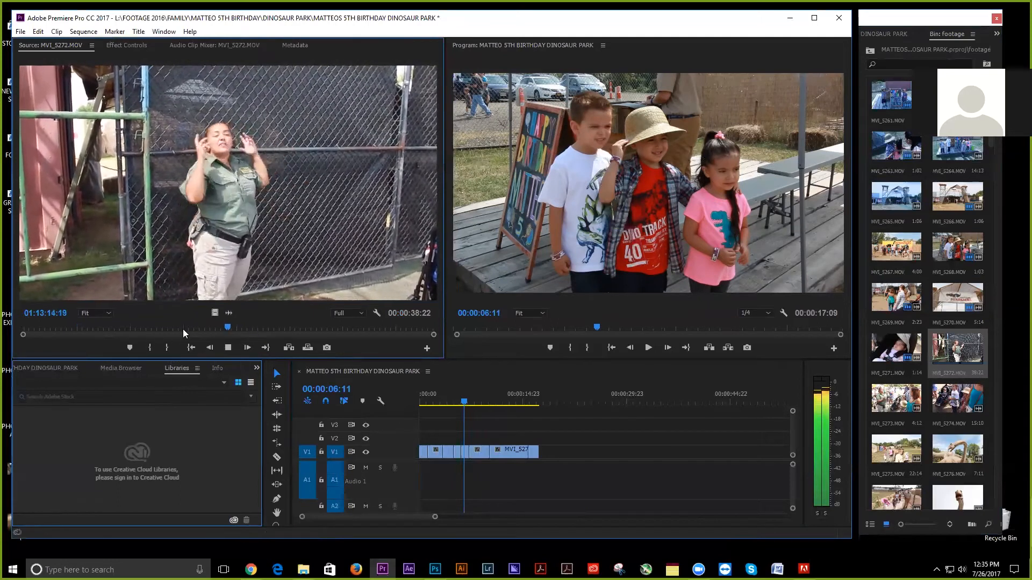
left_click(152, 348)
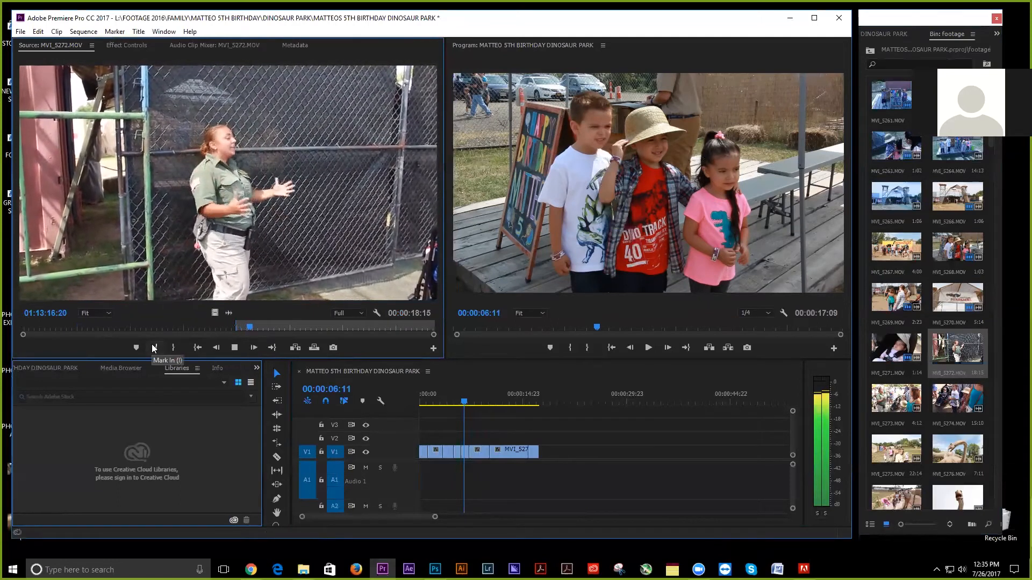
left_click(173, 348)
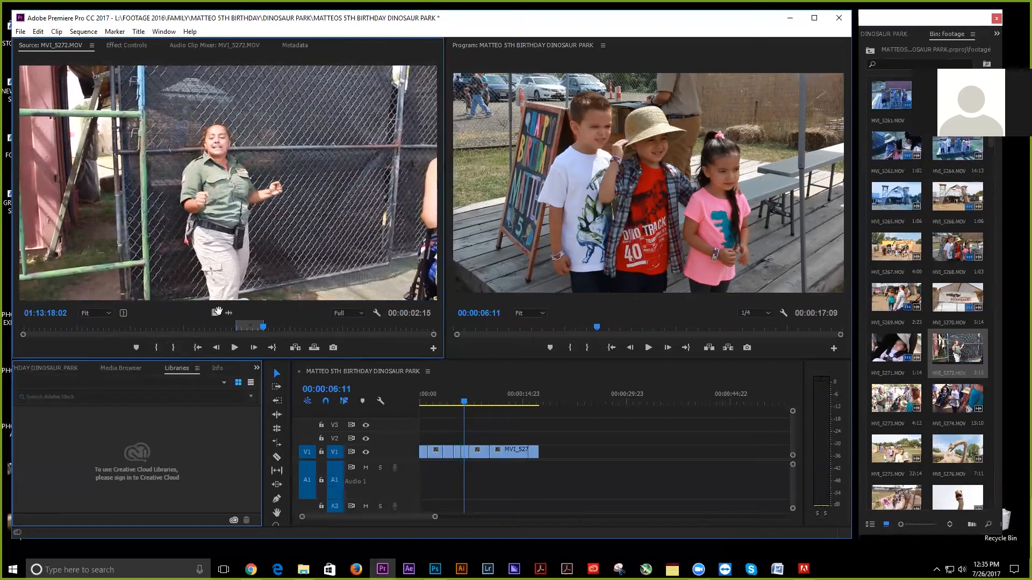
left_click_drag(417, 367, 548, 452)
Review MVI_5273.MOV, mark a 1:14 range near its start, and add its video only after the last clip on V1.
double_click(884, 399)
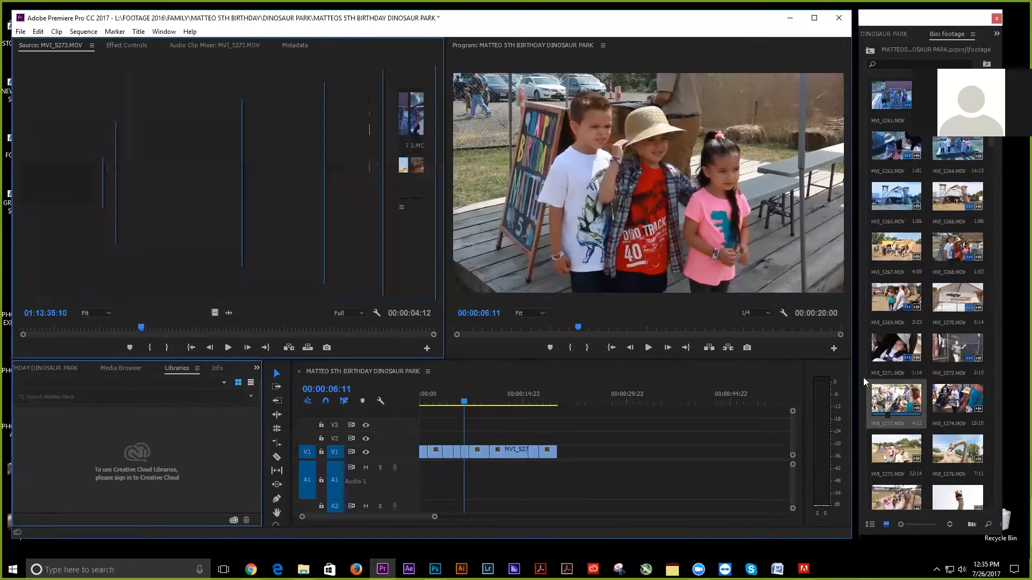
left_click(107, 327)
key("space")
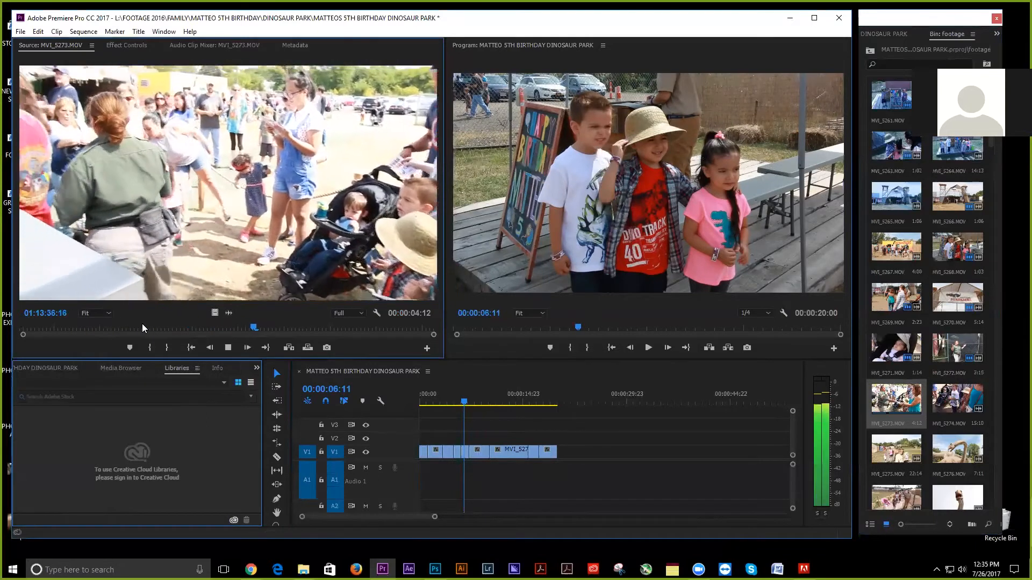
key("space")
left_click(72, 327)
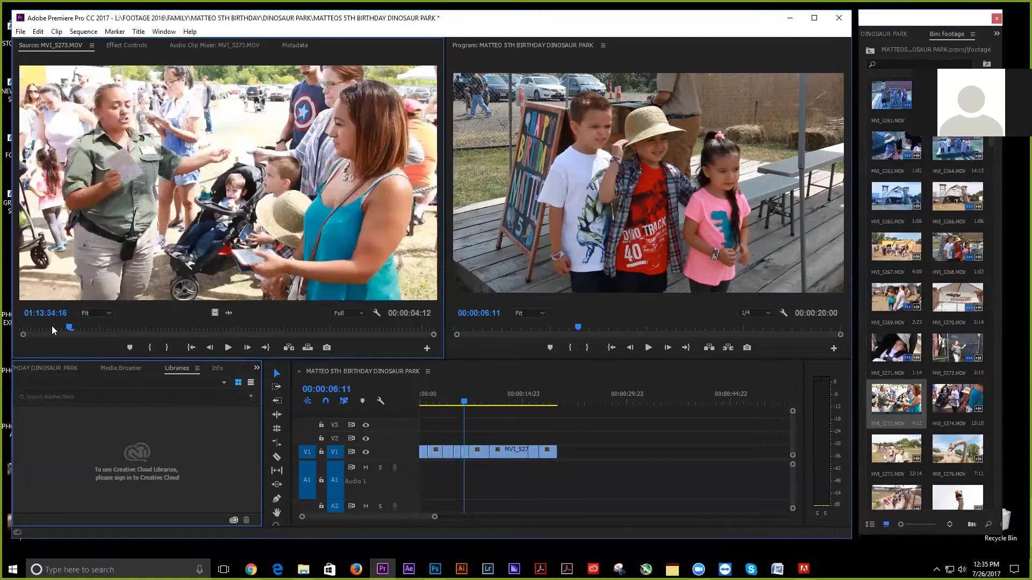
left_click(52, 327)
left_click(151, 348)
key("space")
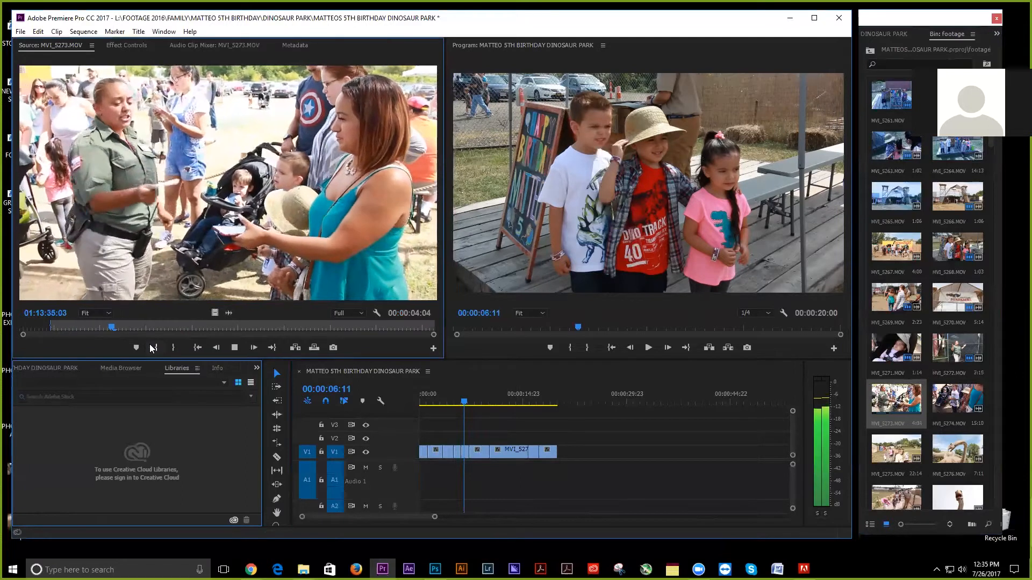
key("space")
left_click(172, 348)
left_click_drag(364, 367, 565, 456)
Skim through MVI_5274.MOV in the Source monitor to look for a usable moment.
double_click(966, 393)
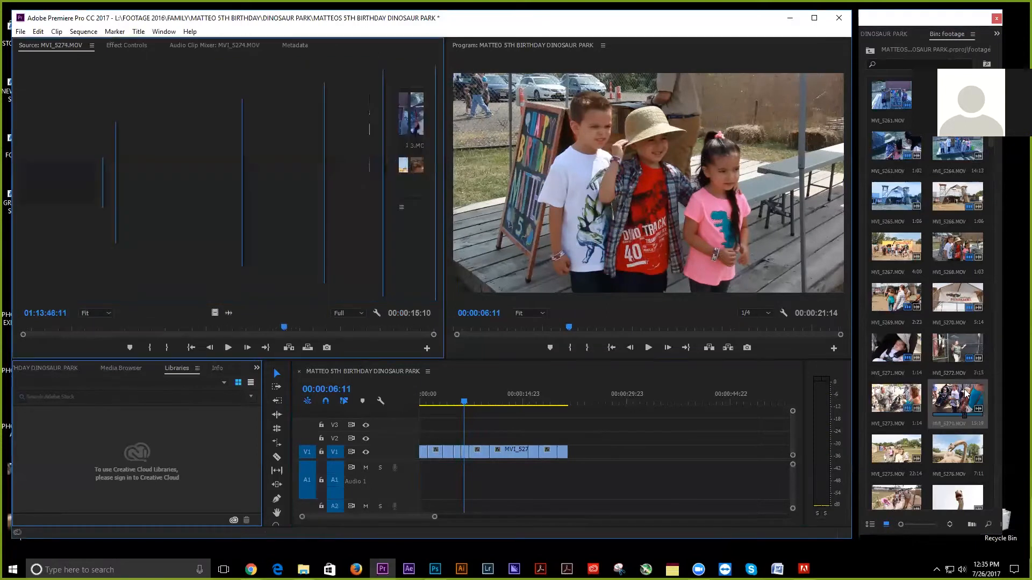
left_click(98, 327)
key("space")
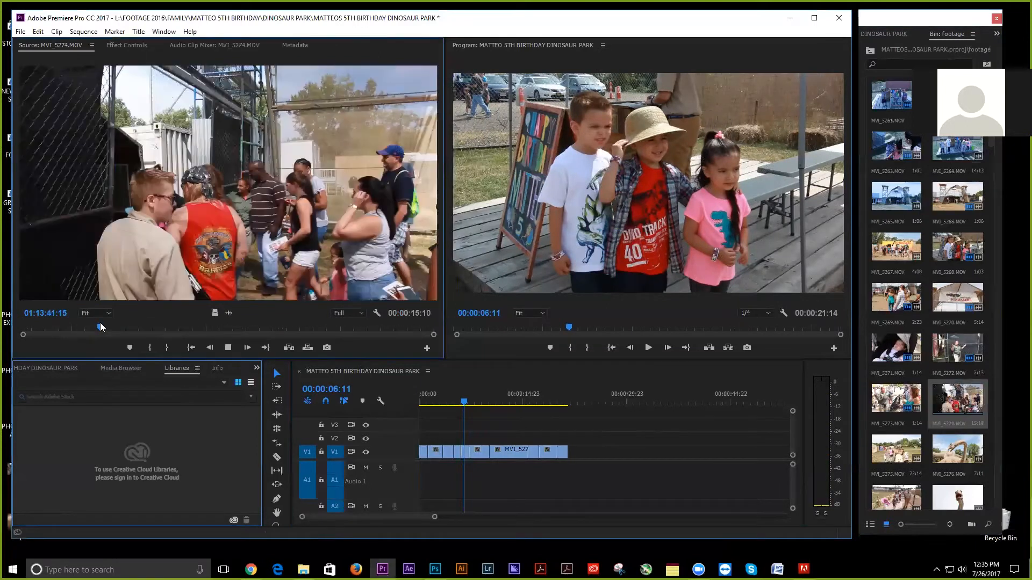
left_click(276, 327)
key("space")
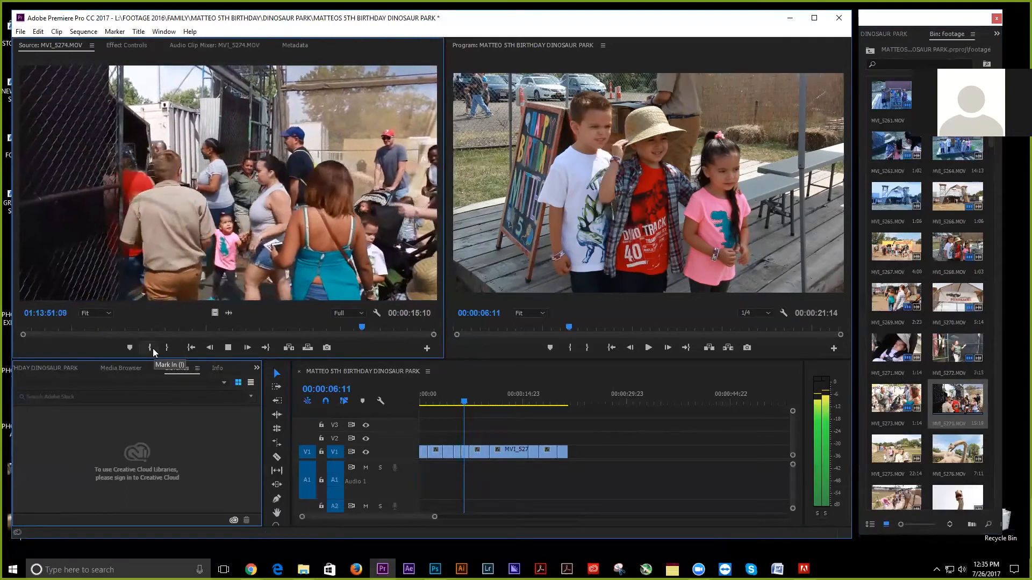
key("space")
Review MVI_5275.MOV in the Source monitor and browse the neighbouring clips in the footage bin.
double_click(913, 443)
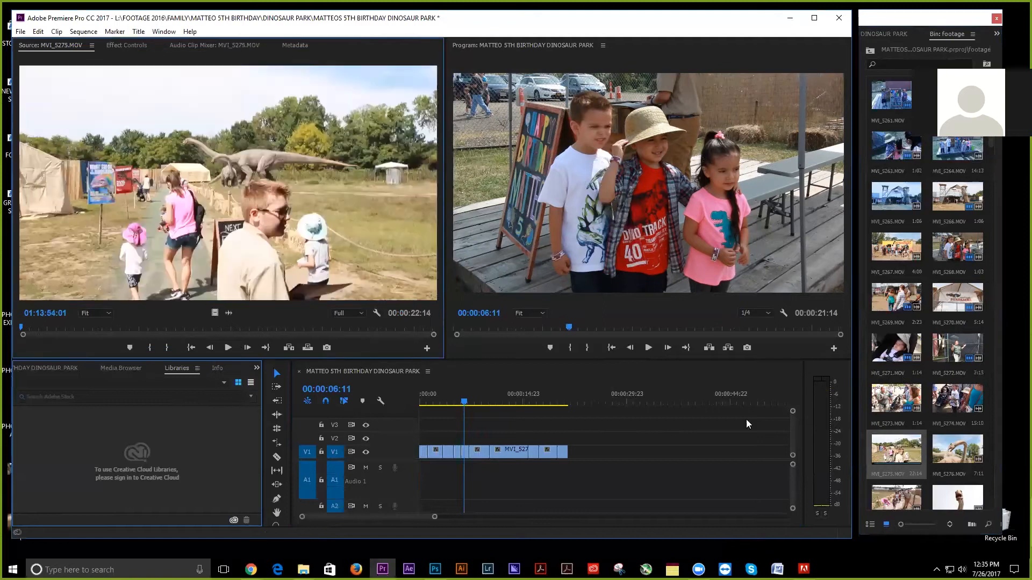
left_click_drag(119, 328, 205, 327)
key("space")
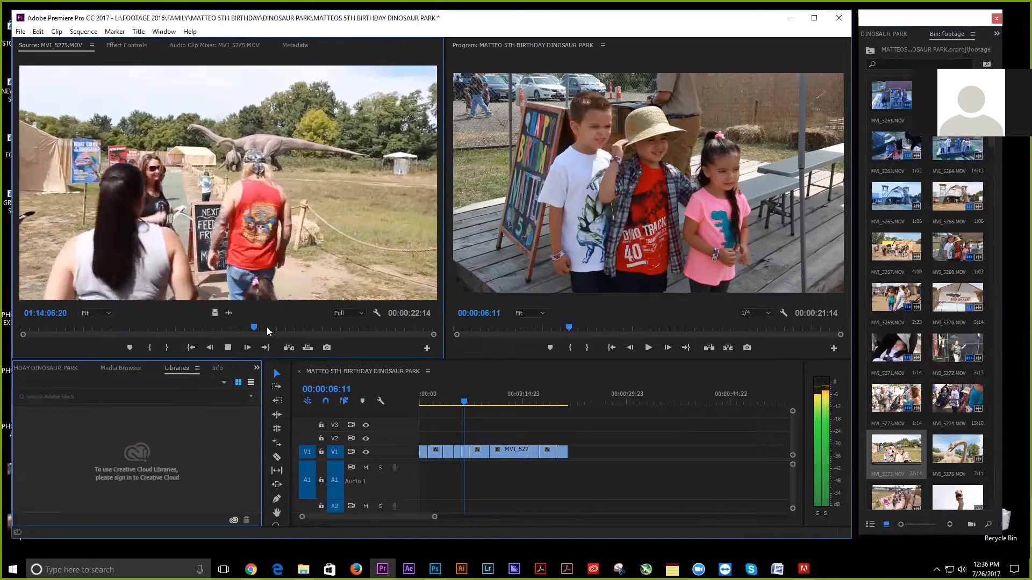
key("space")
scroll(887, 447, "down", 1)
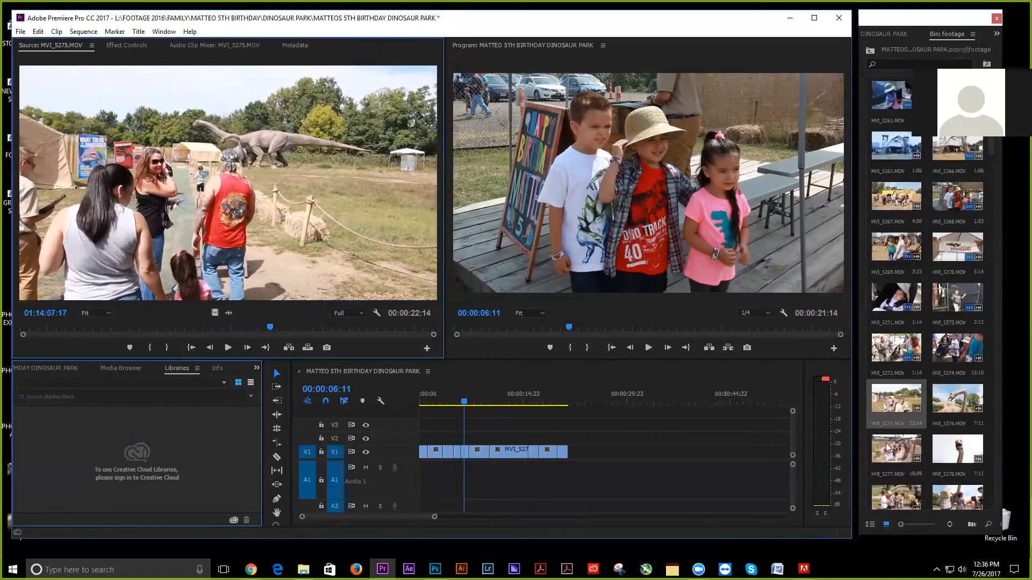
scroll(947, 217, "up", 1)
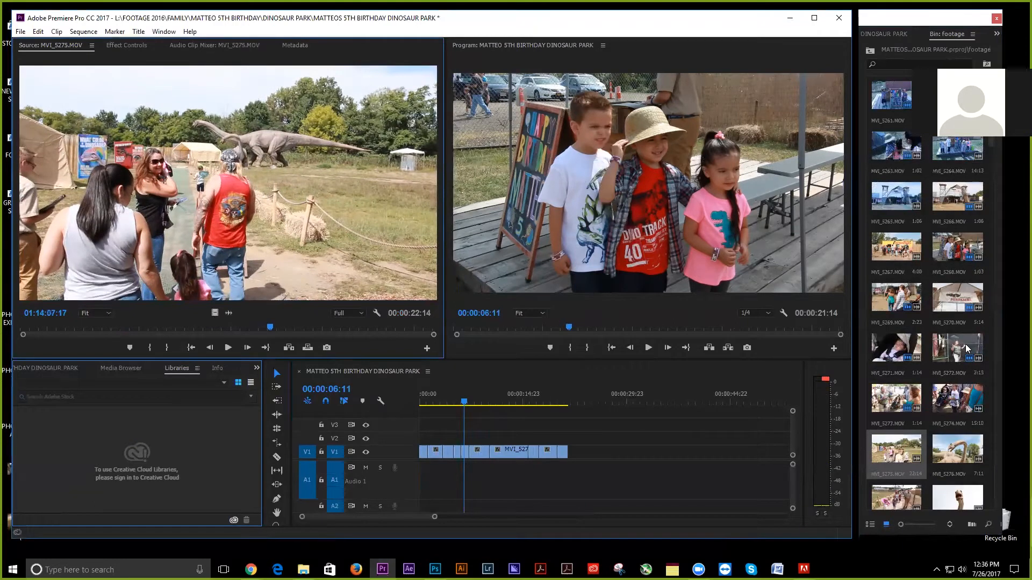
scroll(966, 349, "down", 1)
scroll(929, 370, "down", 1)
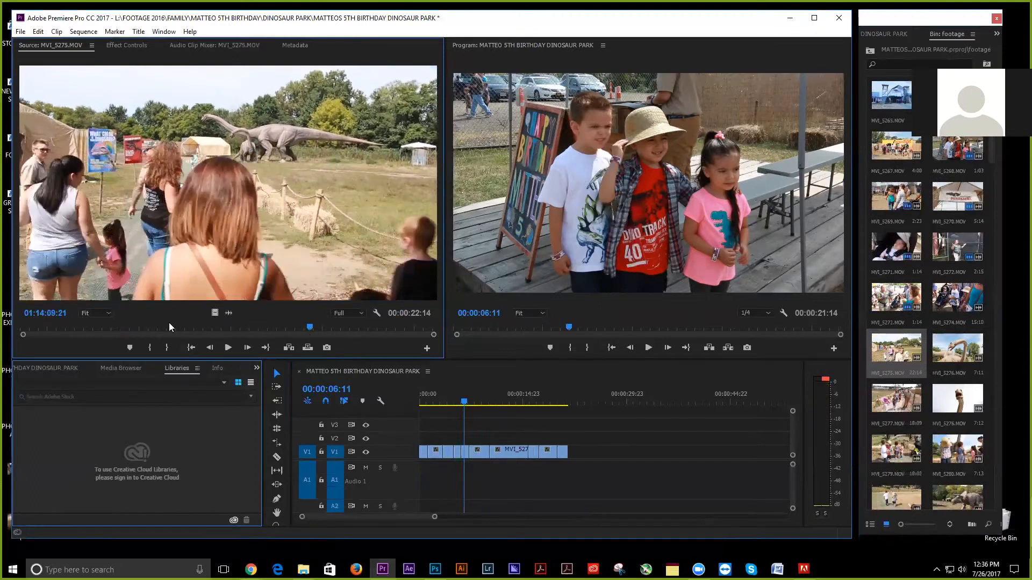
Mark a 5:01 range of MVI_5275.MOV ending at 01:14:15:06 and add its video only after the last clip on V1.
left_click(128, 327)
left_click_drag(102, 324, 315, 328)
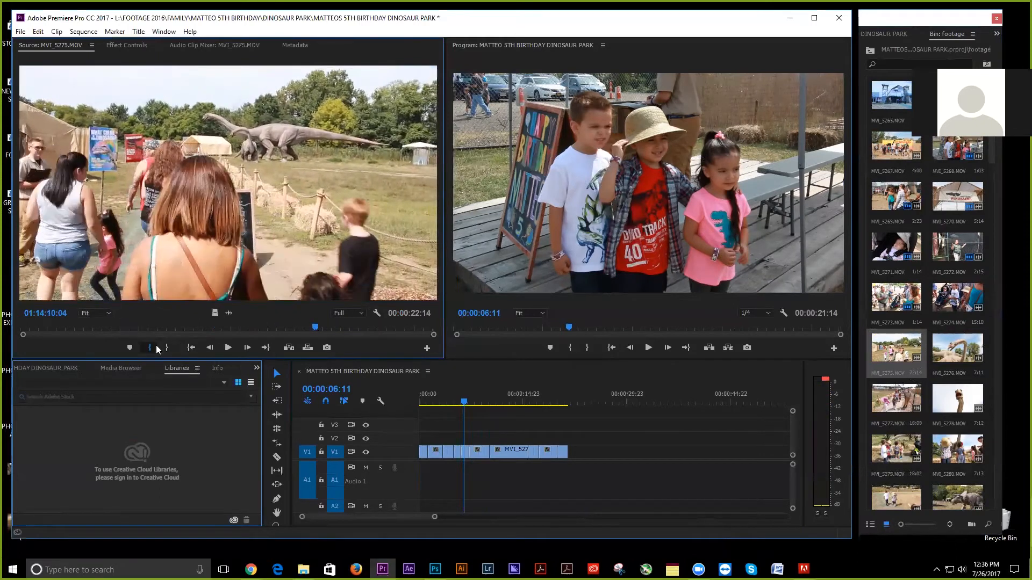
left_click(154, 348)
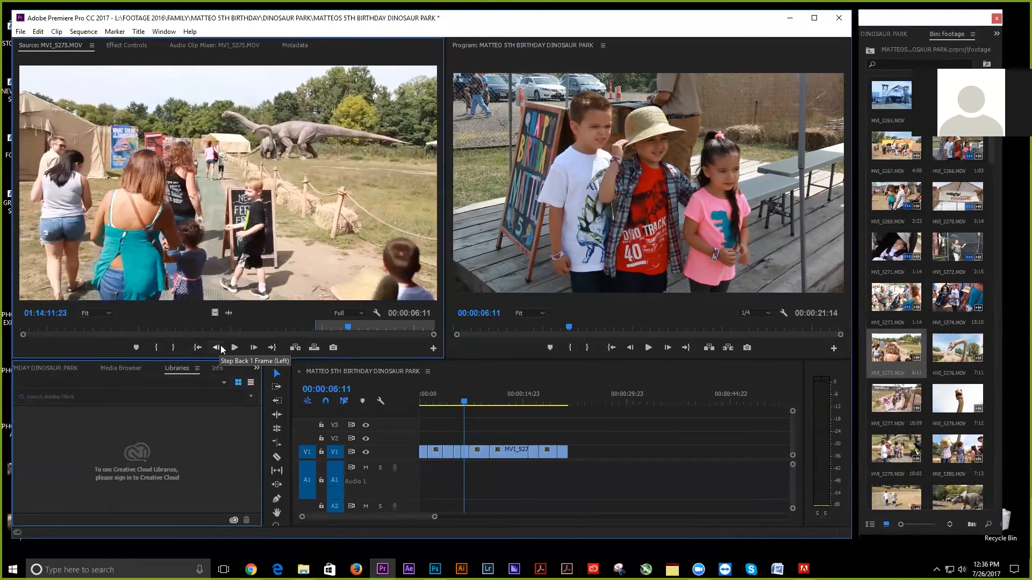
left_click(235, 348)
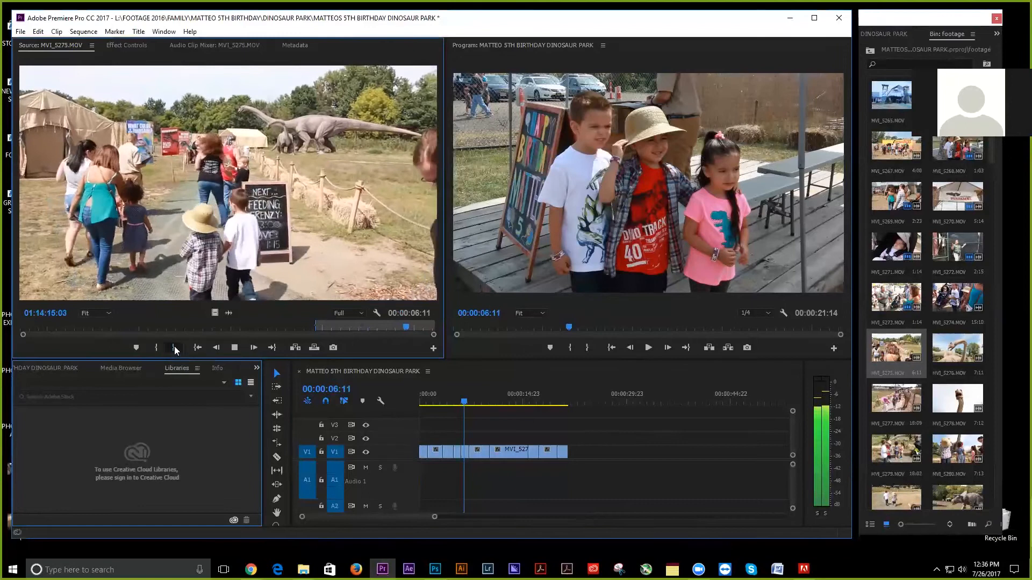
left_click(174, 348)
left_click_drag(214, 313, 577, 456)
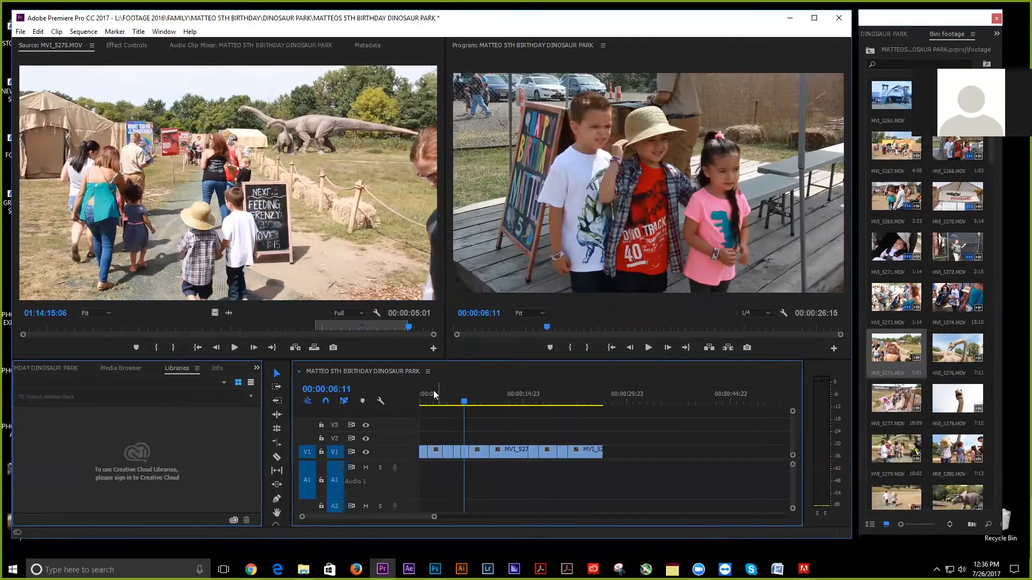
Mark a 5:16 range of MVI_5276.MOV from 01:14:17:13 to 01:14:23:04 and add its video only after the last clip on V1.
double_click(961, 346)
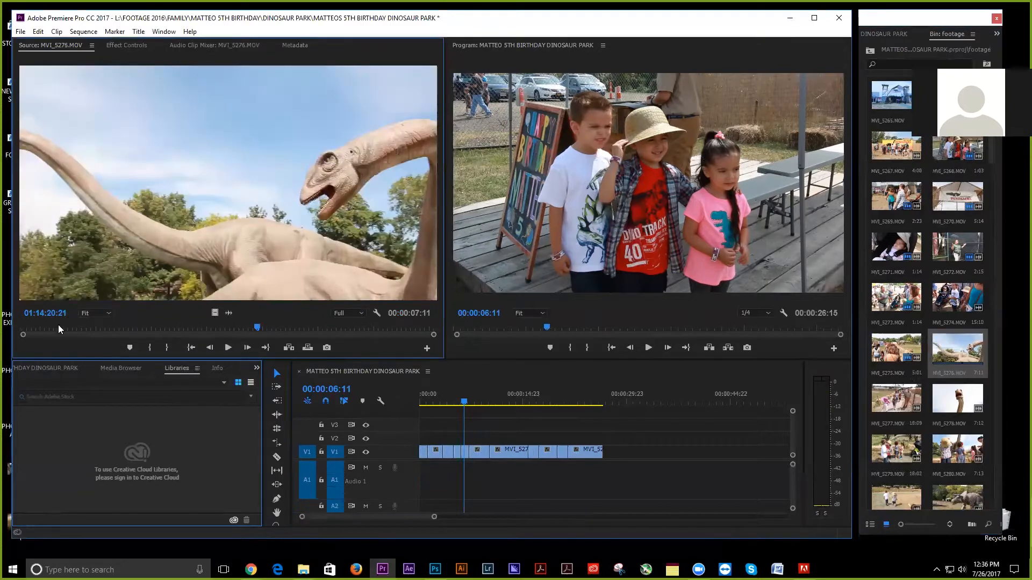
left_click(59, 328)
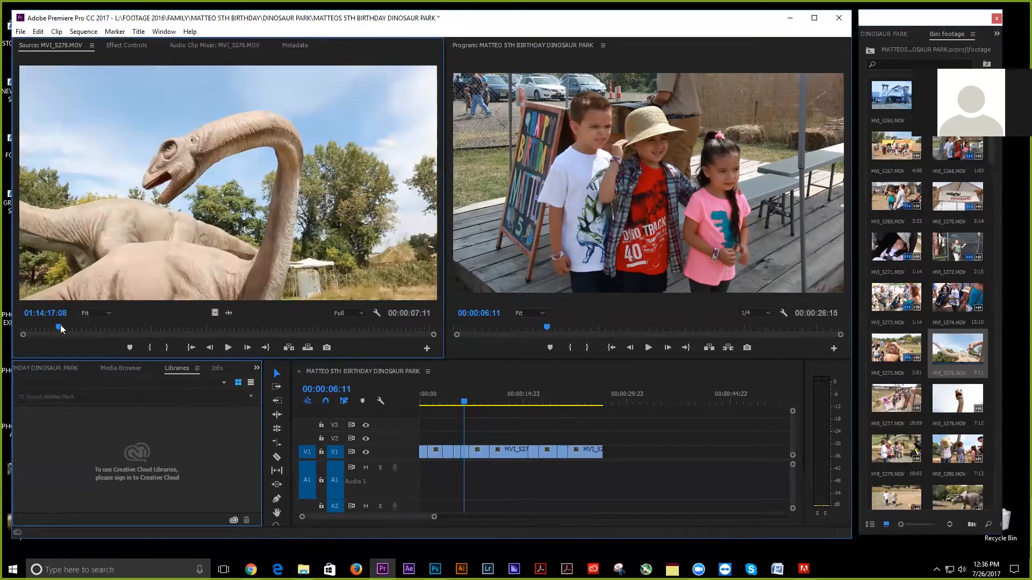
key("space")
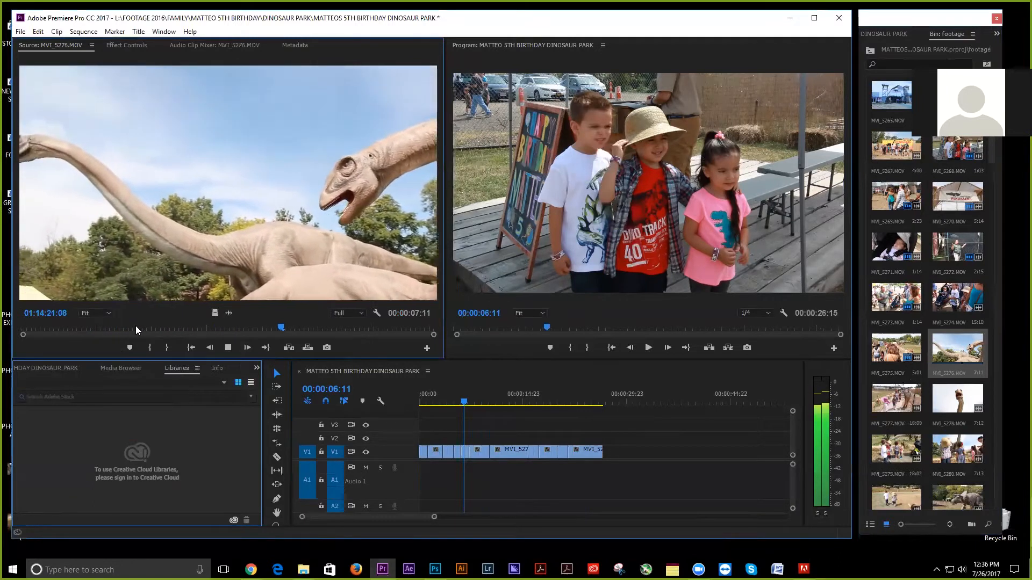
left_click(53, 324)
mouse_move(53, 324)
left_mouse_down()
mouse_move(79, 325)
mouse_move(38, 326)
mouse_move(70, 326)
left_mouse_up()
left_click(149, 347)
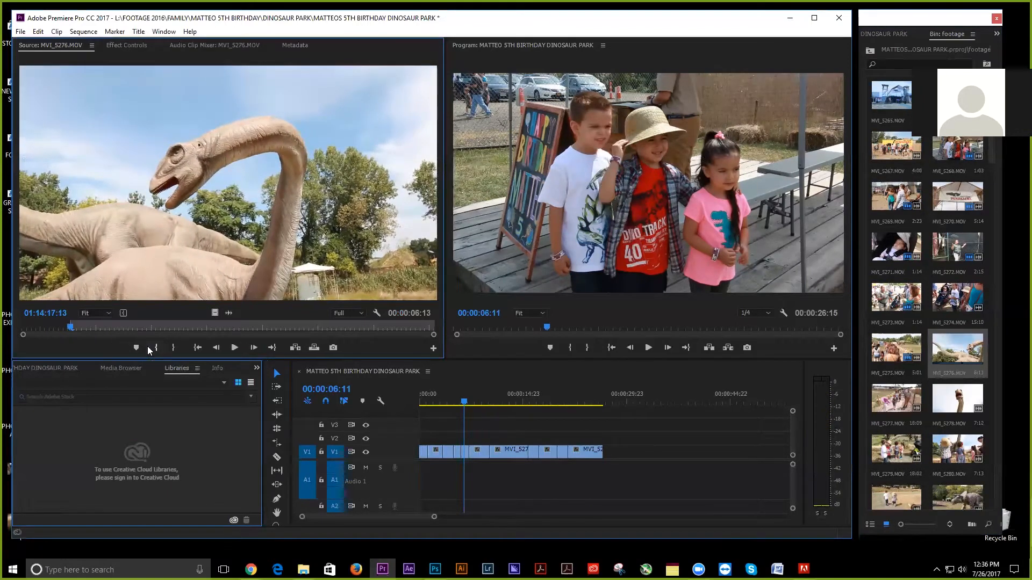
left_click_drag(70, 326, 383, 326)
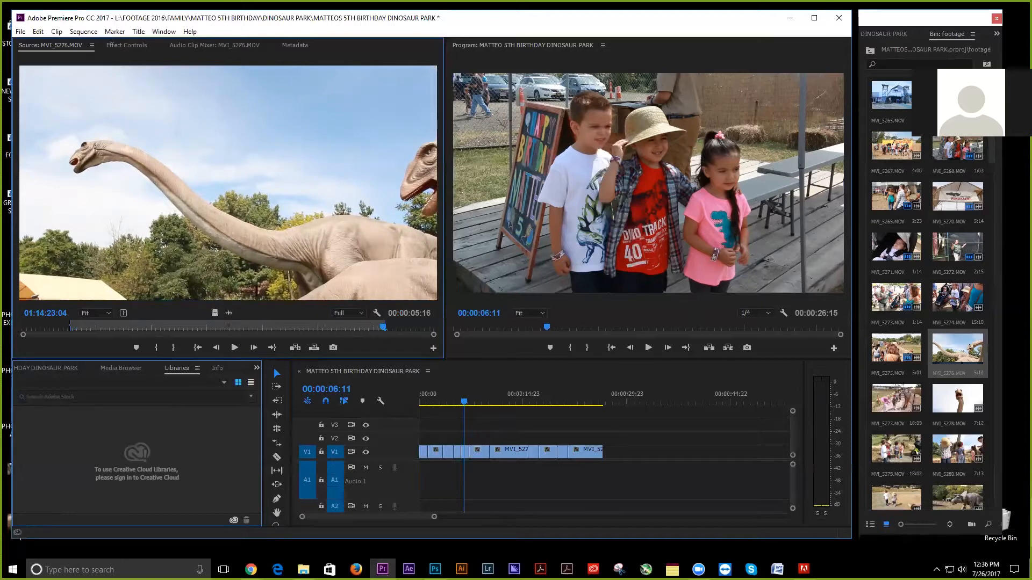
left_click_drag(661, 402, 614, 450)
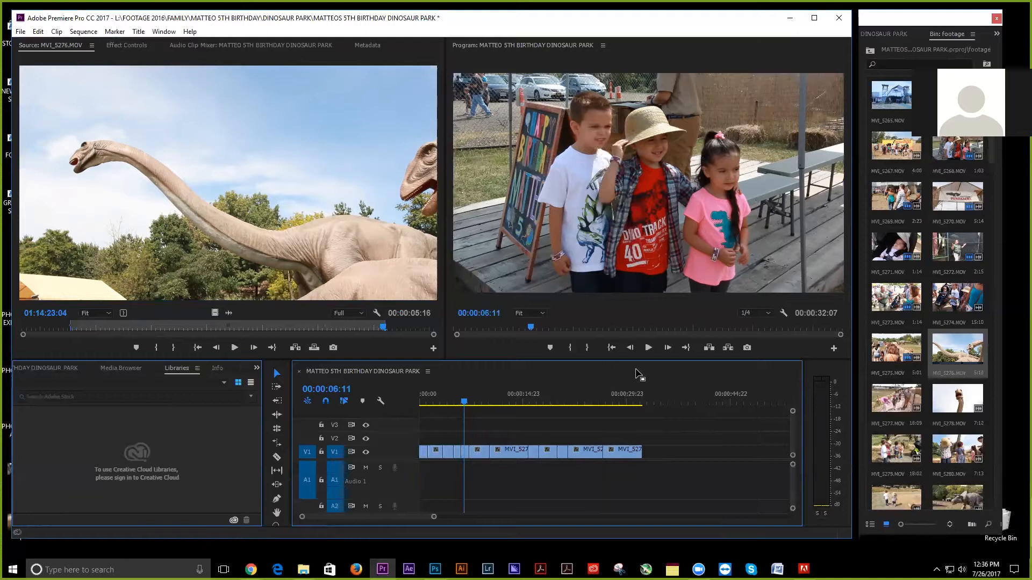
Save the project.
key("ctrl+s")
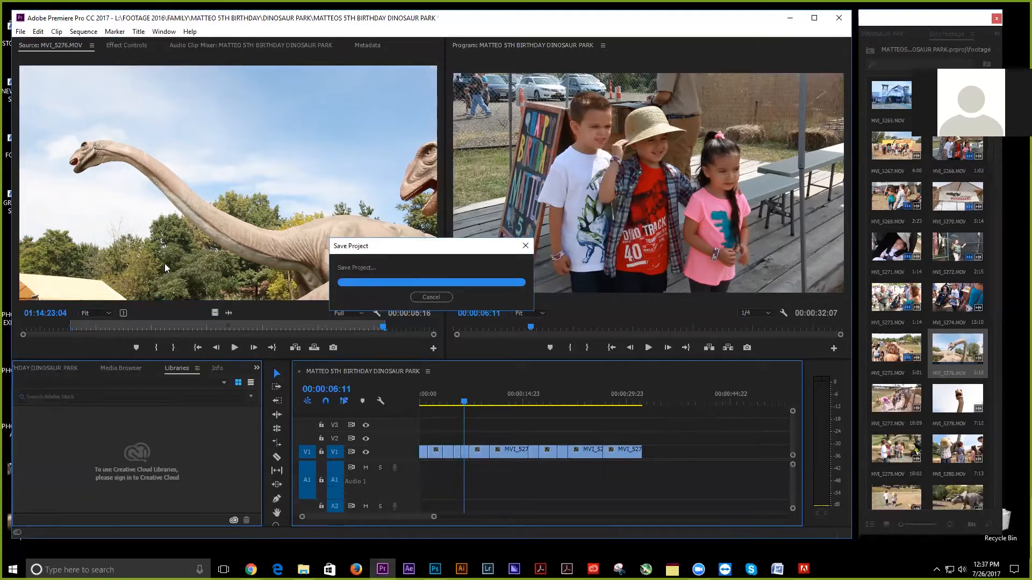
left_click(19, 31)
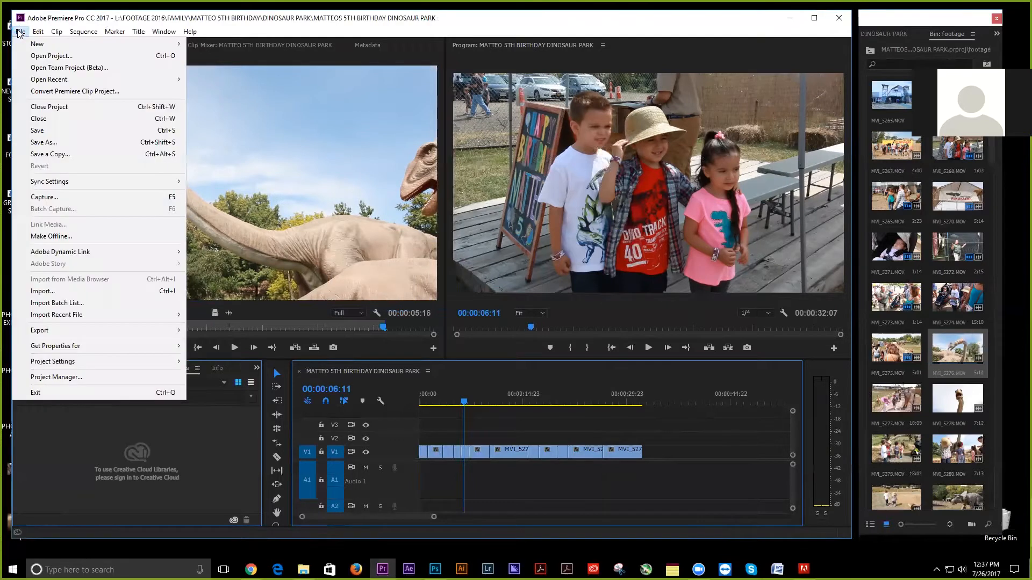
left_click(393, 17)
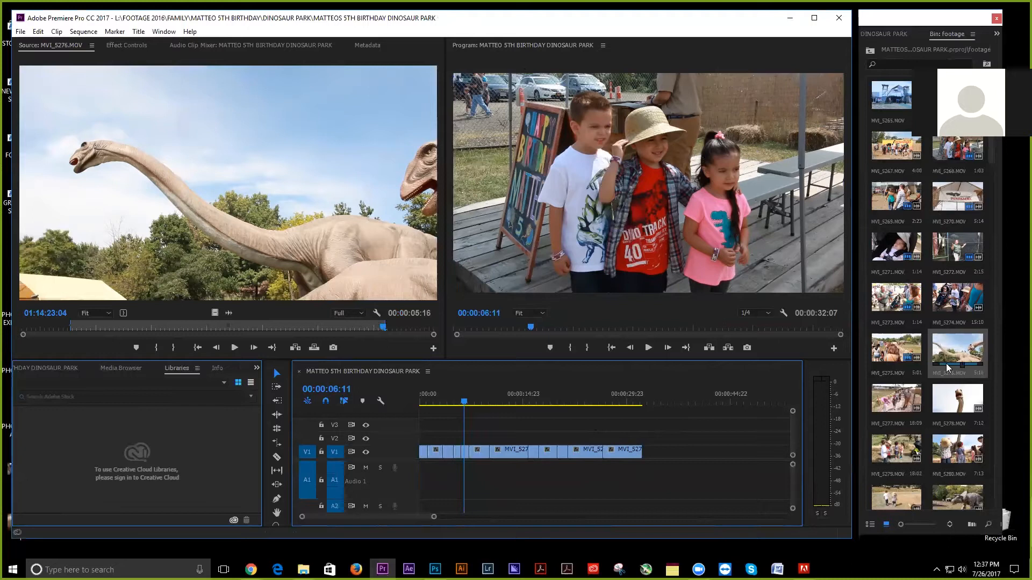
Review MVI_5277.MOV and mark a 2:10 range near its start, ending at 01:14:26:19.
double_click(895, 397)
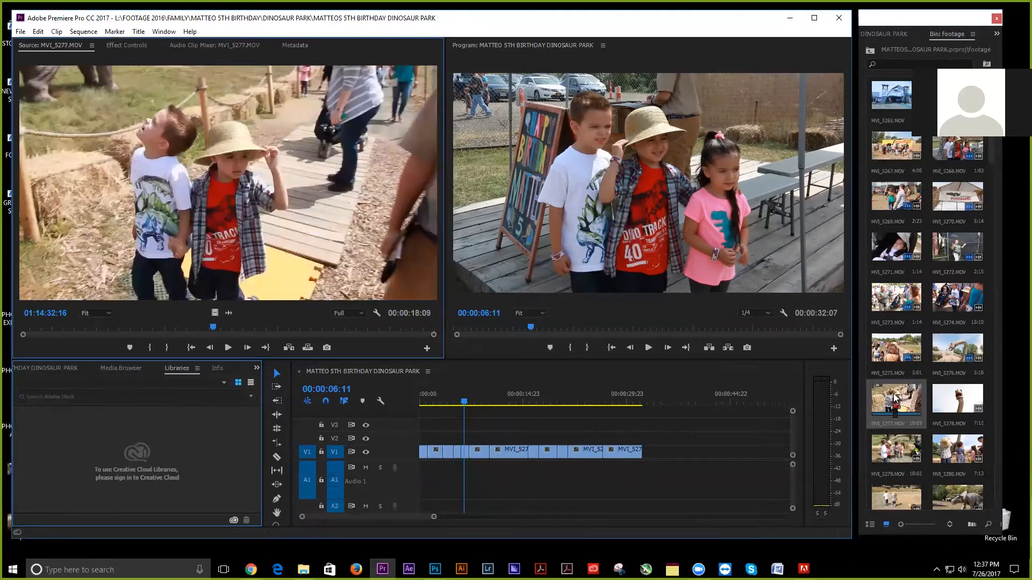
left_click(64, 324)
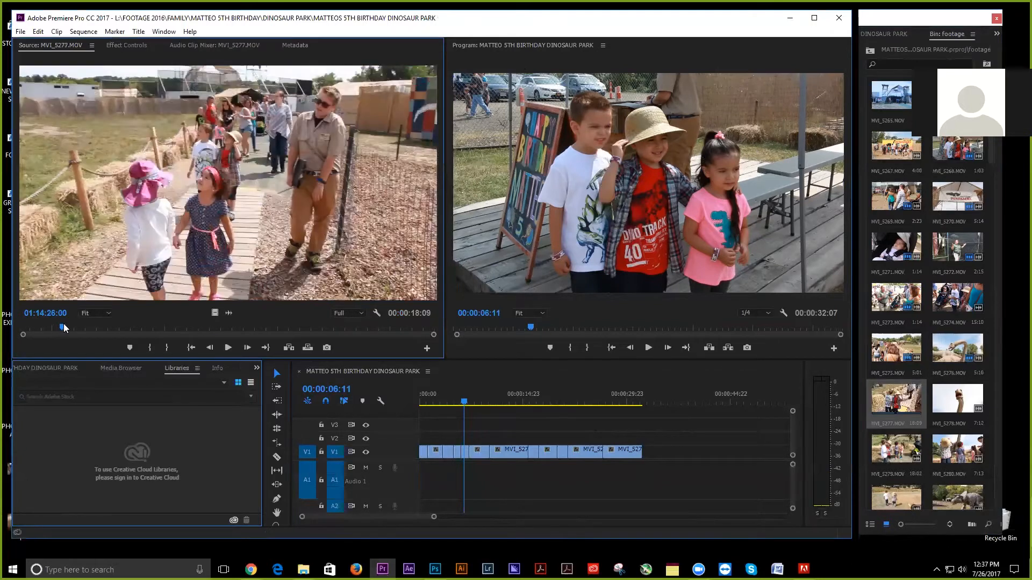
key("space")
left_click(156, 348)
key("space")
left_click(34, 325)
mouse_move(36, 326)
left_mouse_down()
mouse_move(57, 328)
mouse_move(27, 328)
left_mouse_up()
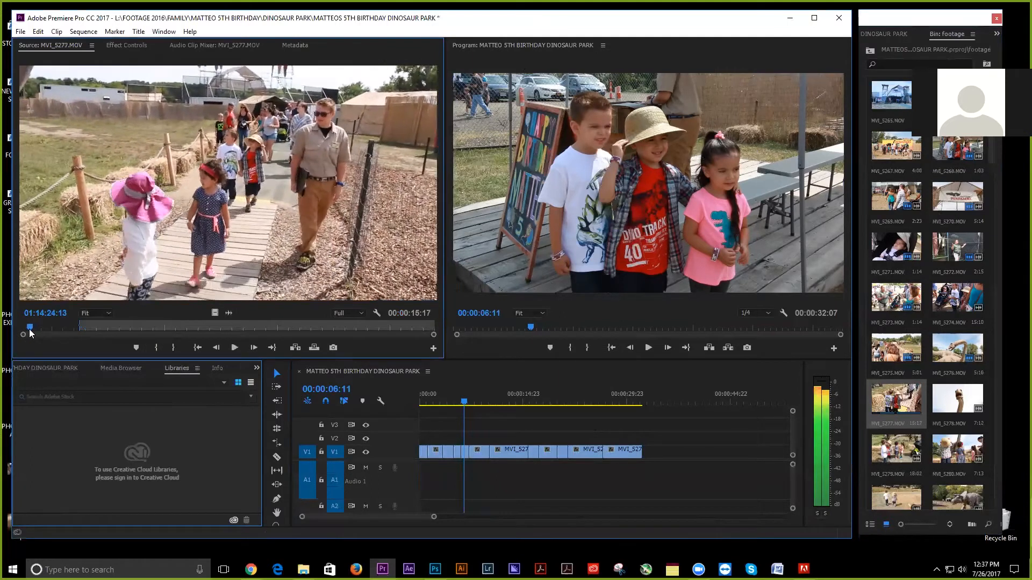
left_click(157, 349)
key("space")
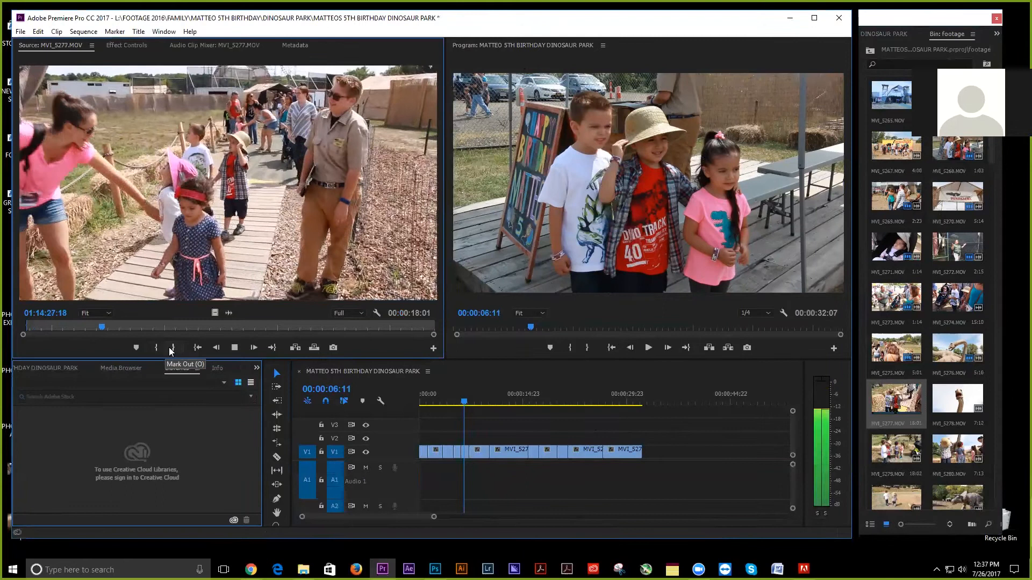
key("space")
left_click_drag(104, 327, 80, 328)
left_click(172, 348)
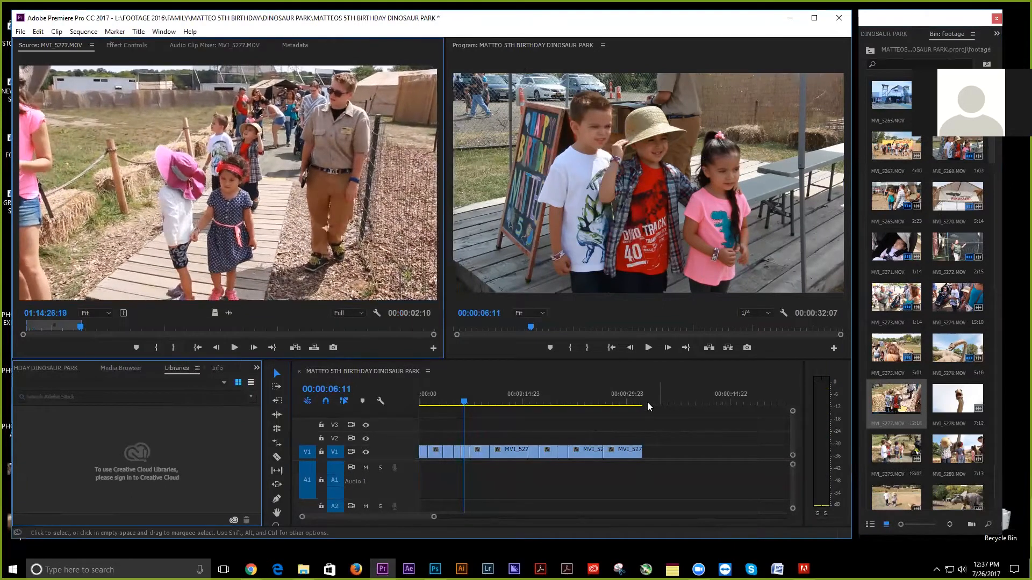
Place the marked MVI_5277.MOV range, video only, ahead of the last dinosaur clip on V1 and close the leftover gap.
left_click(616, 417)
left_click_drag(617, 452, 680, 452)
left_click_drag(215, 312, 608, 450)
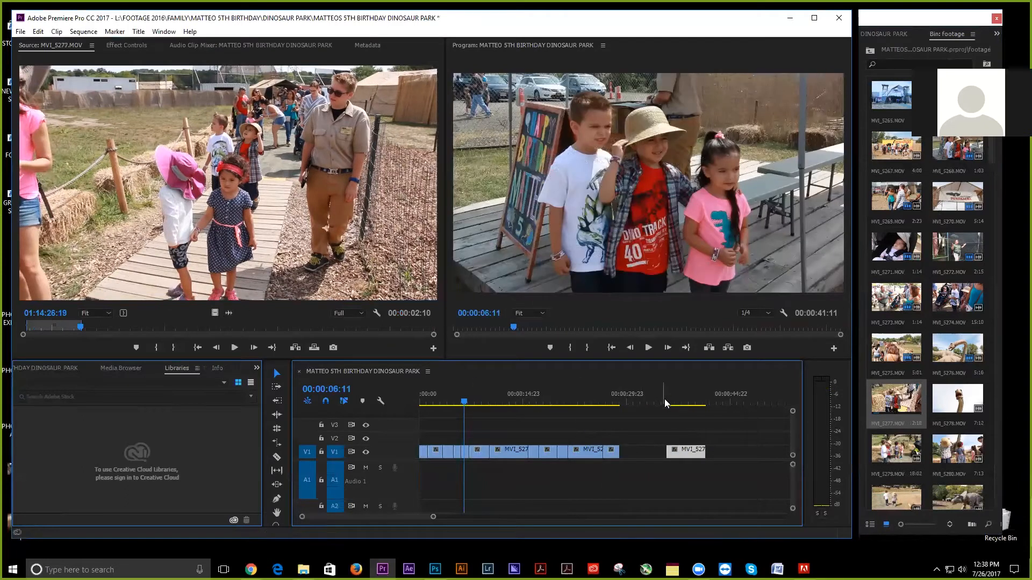
left_click(664, 399)
left_click(637, 451)
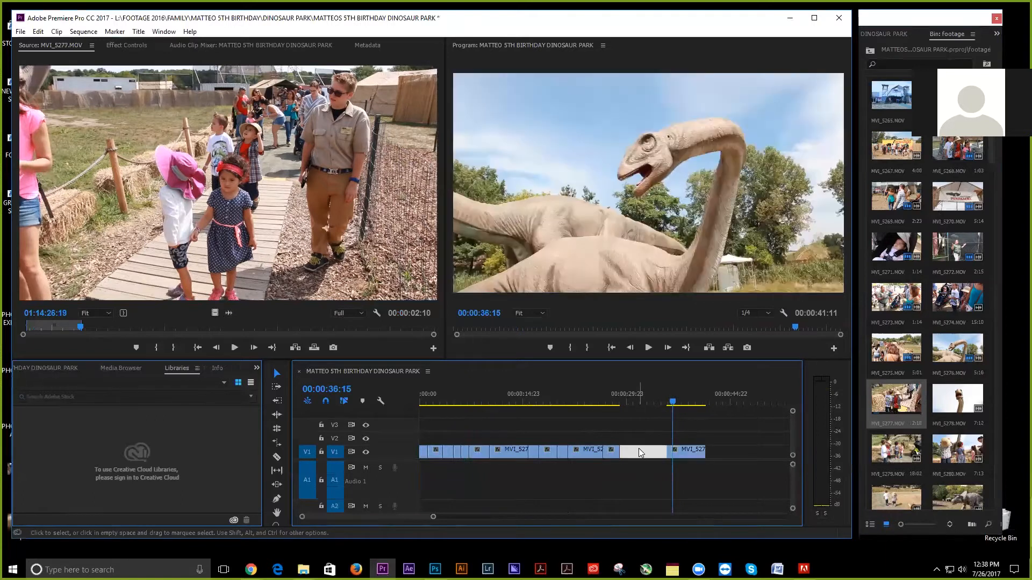
key("Delete")
Play the sequence from 00:00:10:19 into the last dinosaur clip to check the order and pacing of the clips.
left_click(494, 395)
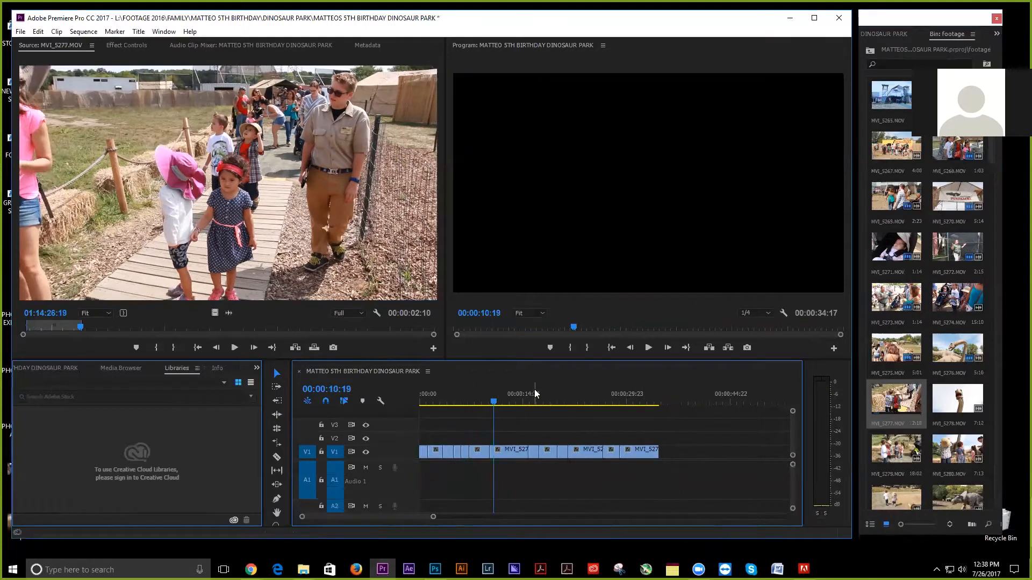
key("space")
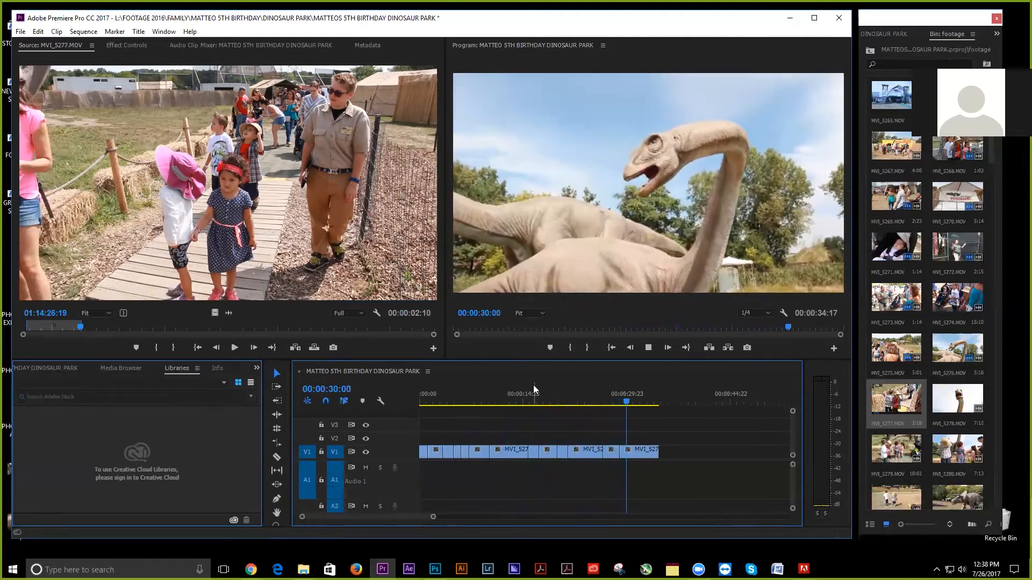
key("space")
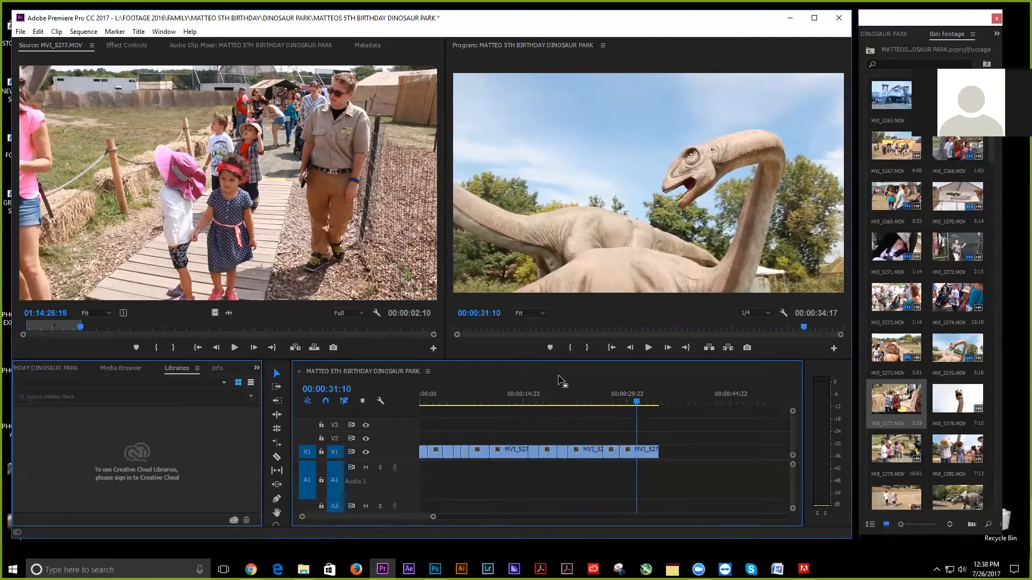
Mark a second range of MVI_5277.MOV, 4:05 long and ending at 01:14:33:17, showing the two boys walking hand in hand.
left_click(96, 326)
left_click_drag(98, 327, 143, 326)
left_click(157, 350)
key("space")
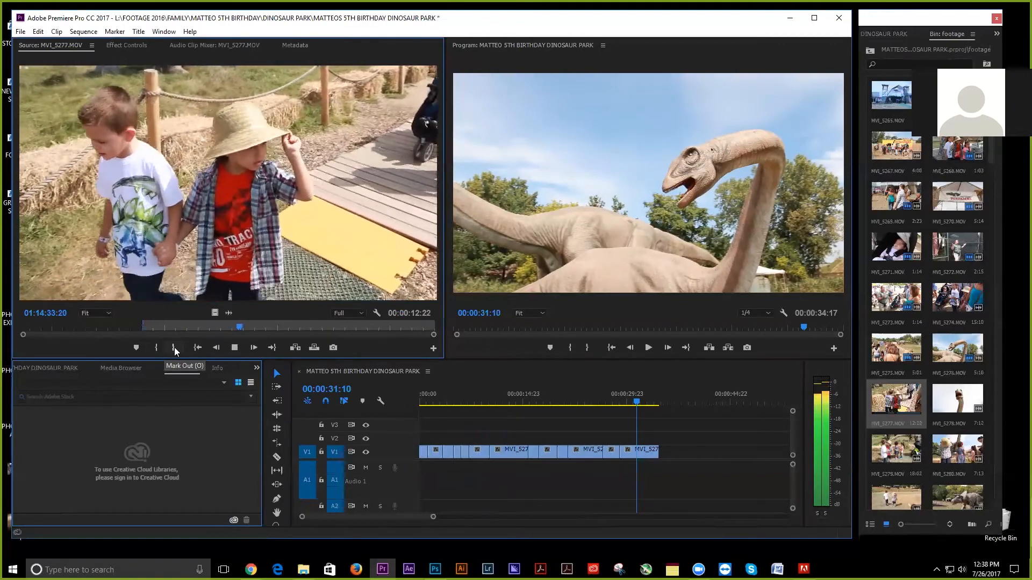
left_click(174, 347)
key("space")
left_click_drag(258, 328, 236, 329)
left_click(170, 352)
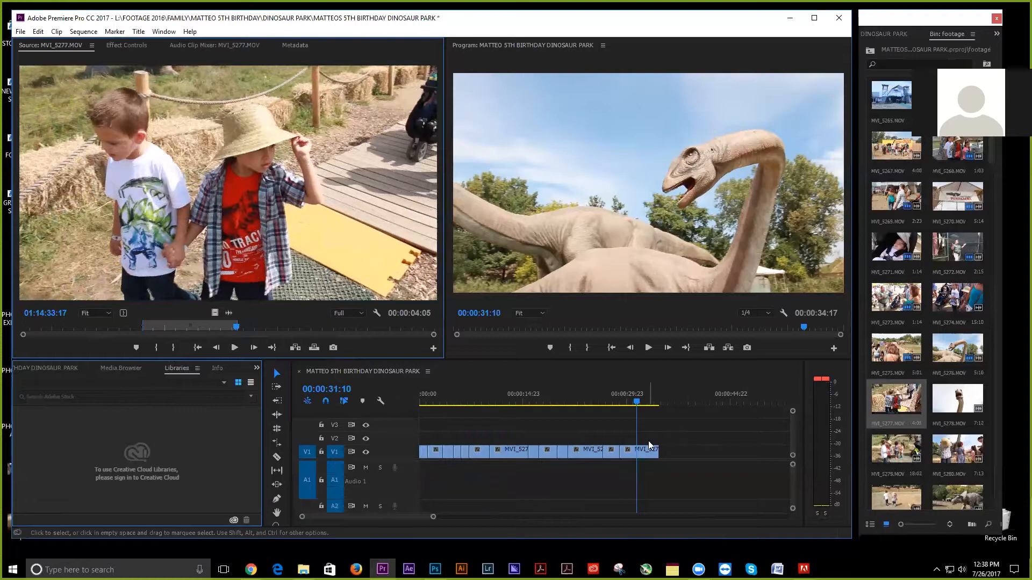
Play the last dinosaur clip on V1 to find a cut point and split it at 00:00:31:13 with the Razor tool.
left_click_drag(635, 402, 626, 399)
key("space")
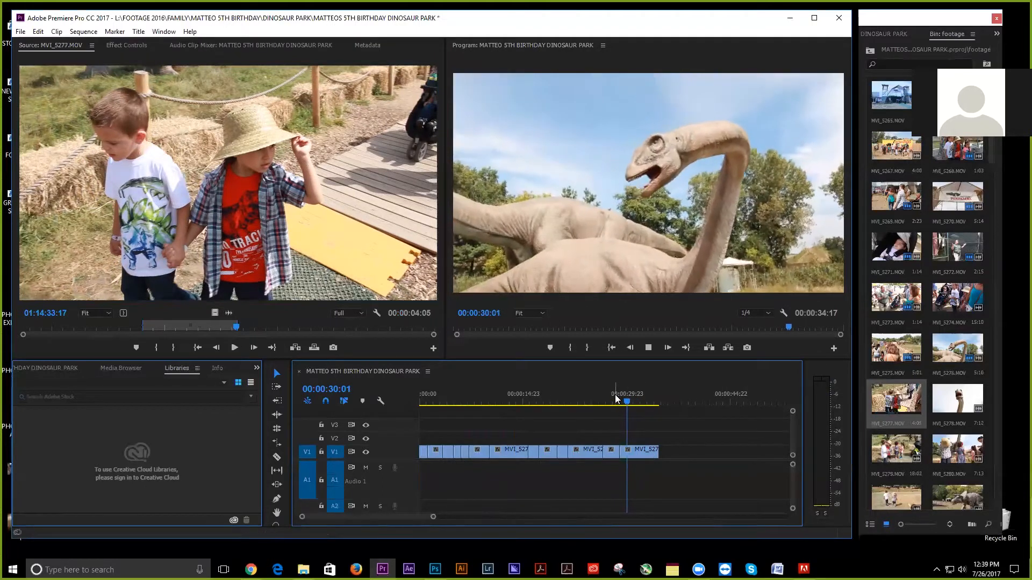
key("space")
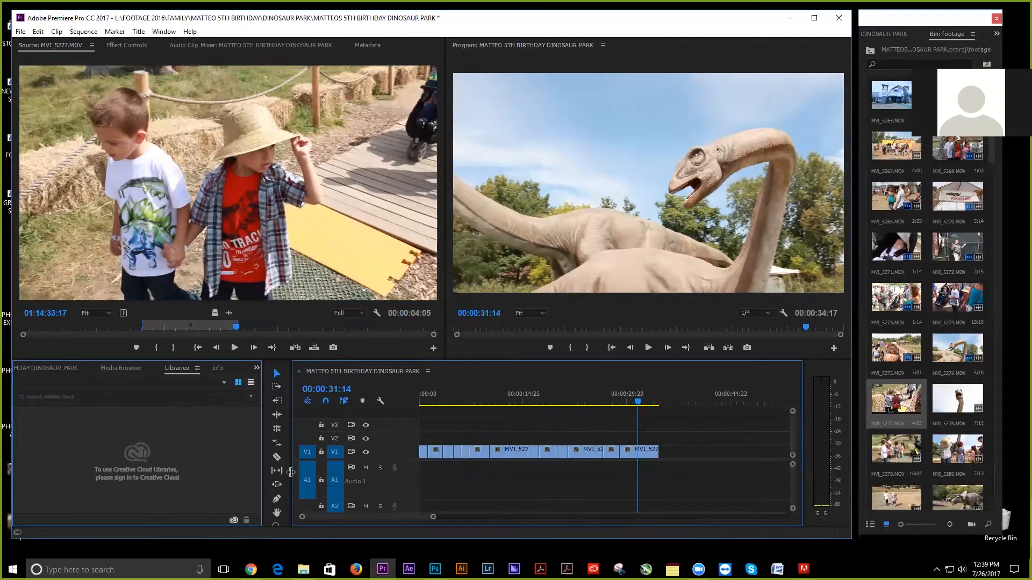
left_click(278, 458)
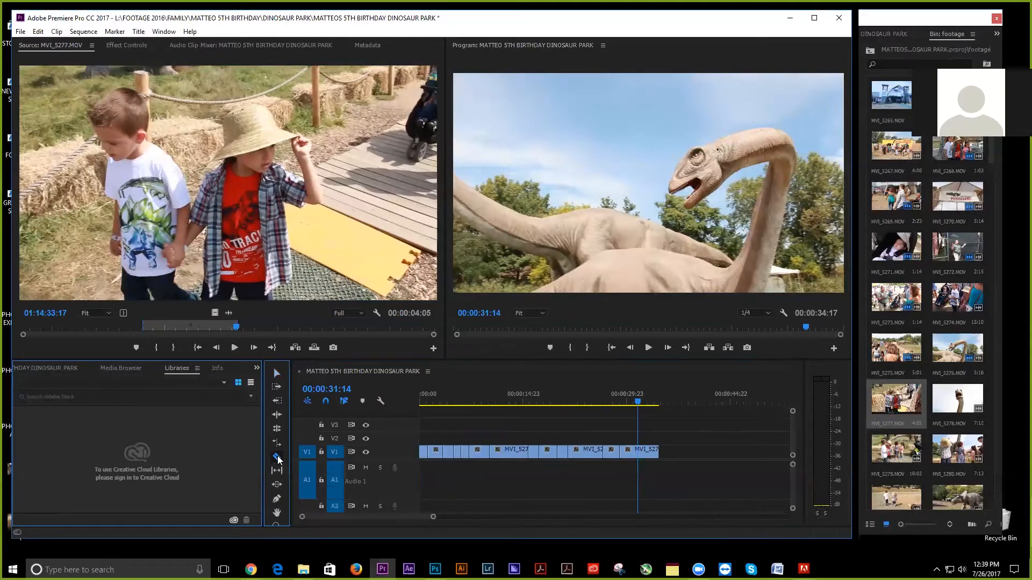
left_click(635, 403)
left_click_drag(635, 403, 639, 403)
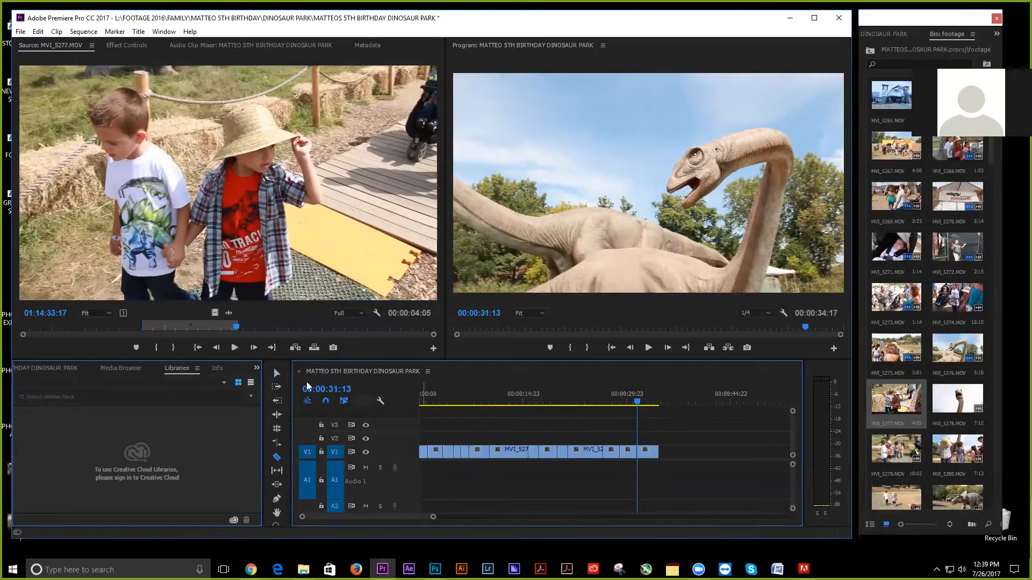
Move the second half of the split dinosaur clip later and place the marked MVI_5277.MOV range, video only, right after the first half.
left_click(277, 376)
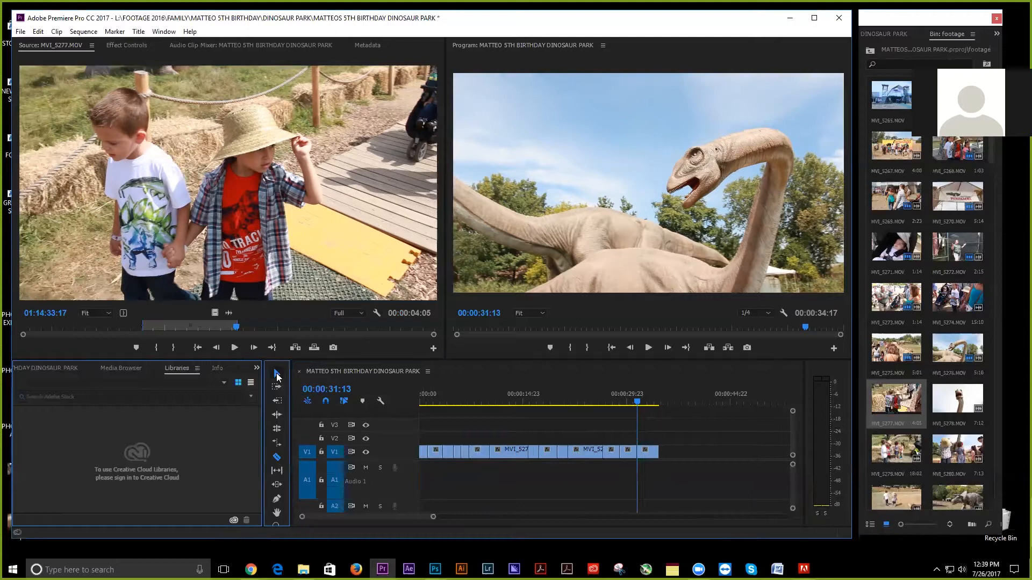
left_click(646, 453)
left_click_drag(649, 453, 720, 454)
left_click_drag(214, 312, 643, 451)
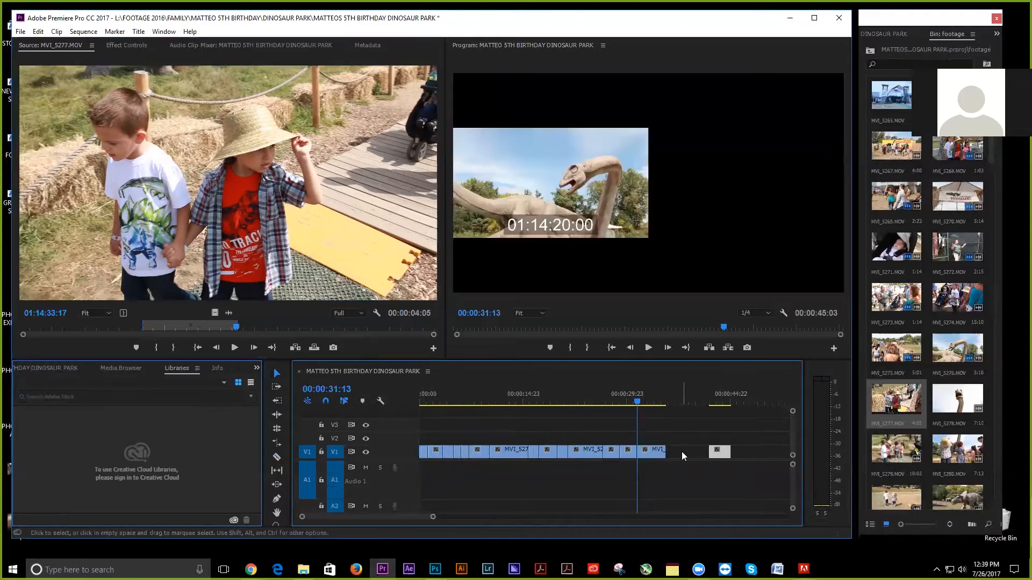
Close the gap before the last dinosaur clip on V1 and save the project.
left_click(685, 455)
left_click(686, 454)
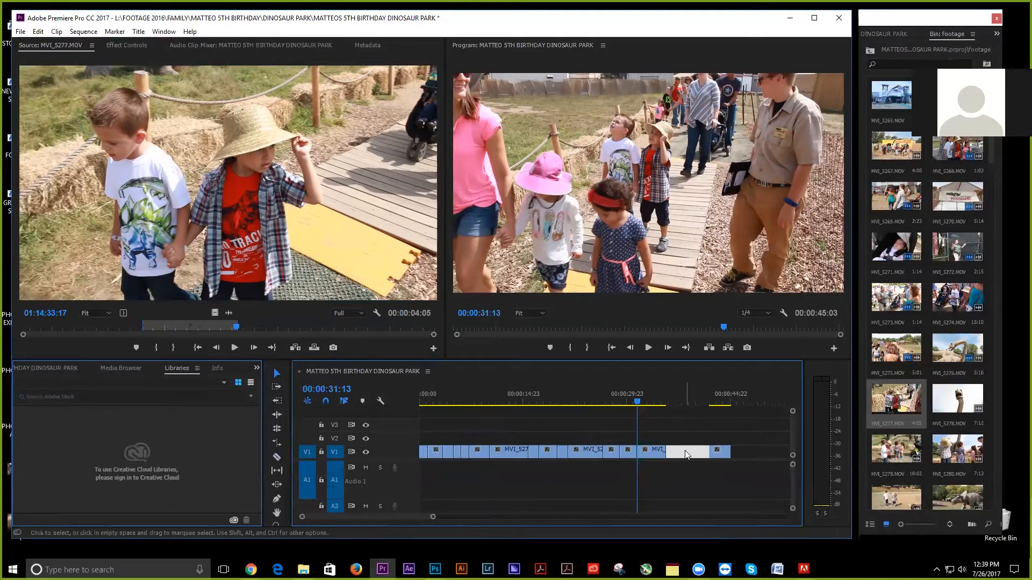
key("Delete")
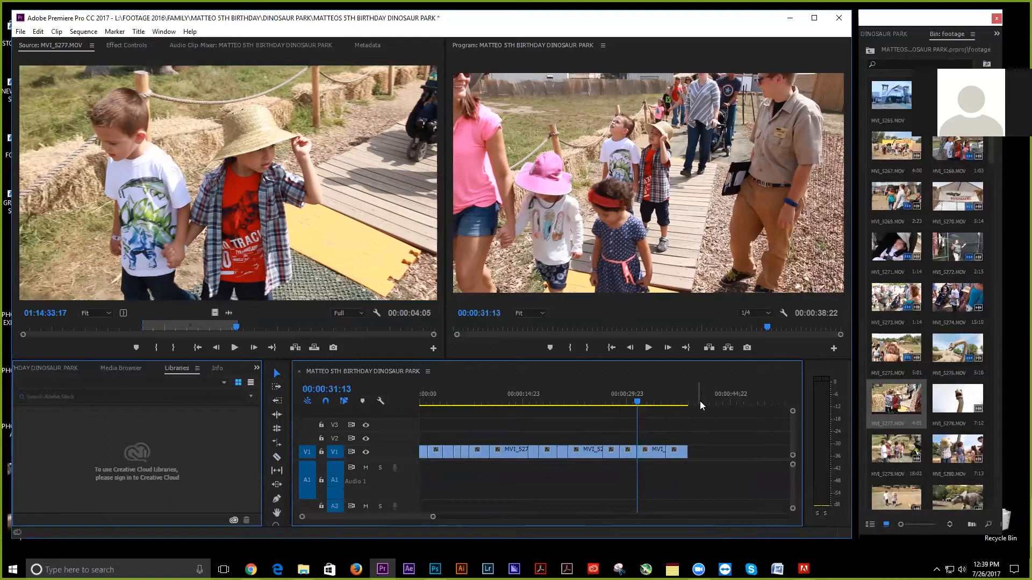
key("ctrl+s")
Mark a 1:01 range of MVI_5278.MOV from 01:14:42:16 to 01:14:43:16 and add its video only after the last clip on V1.
left_click_drag(271, 333, 400, 328)
scroll(907, 376, "down", 1)
double_click(960, 345)
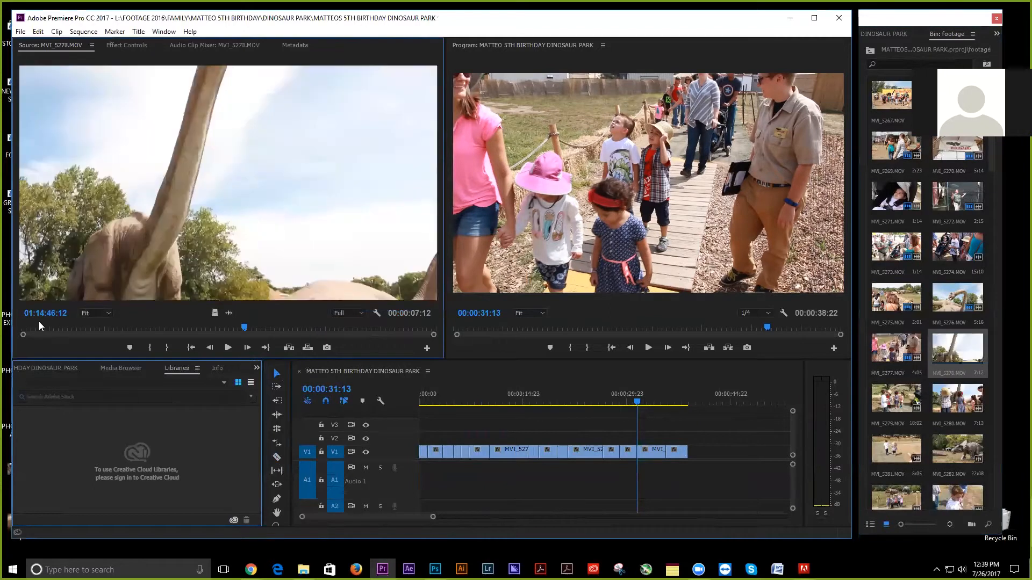
key("space")
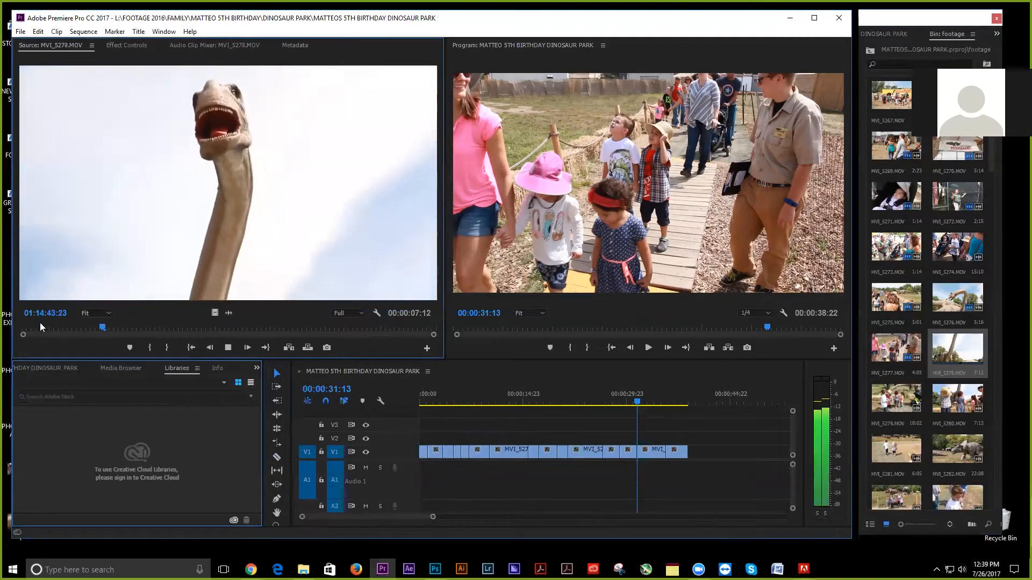
left_click_drag(105, 325, 31, 315)
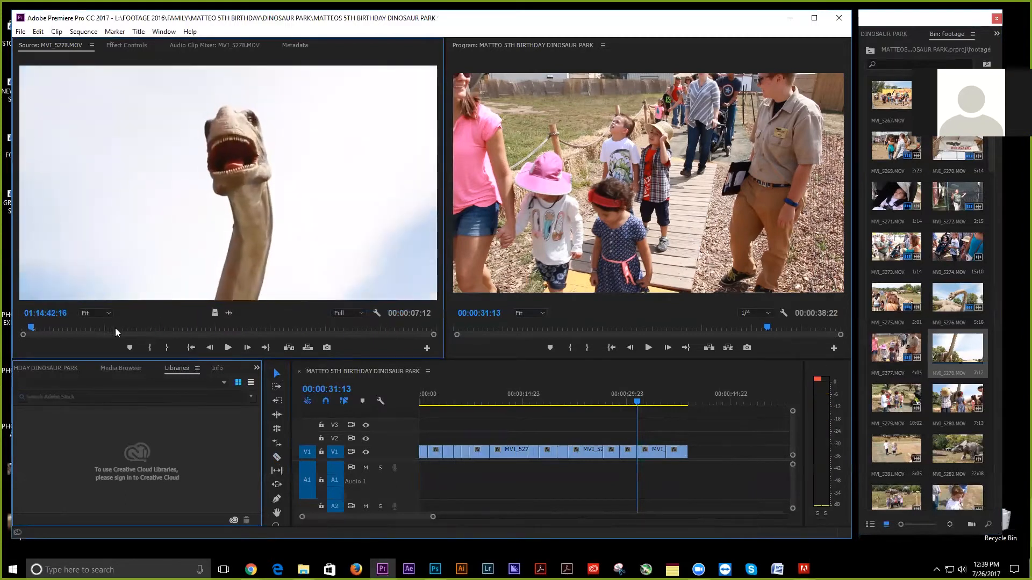
left_click(150, 348)
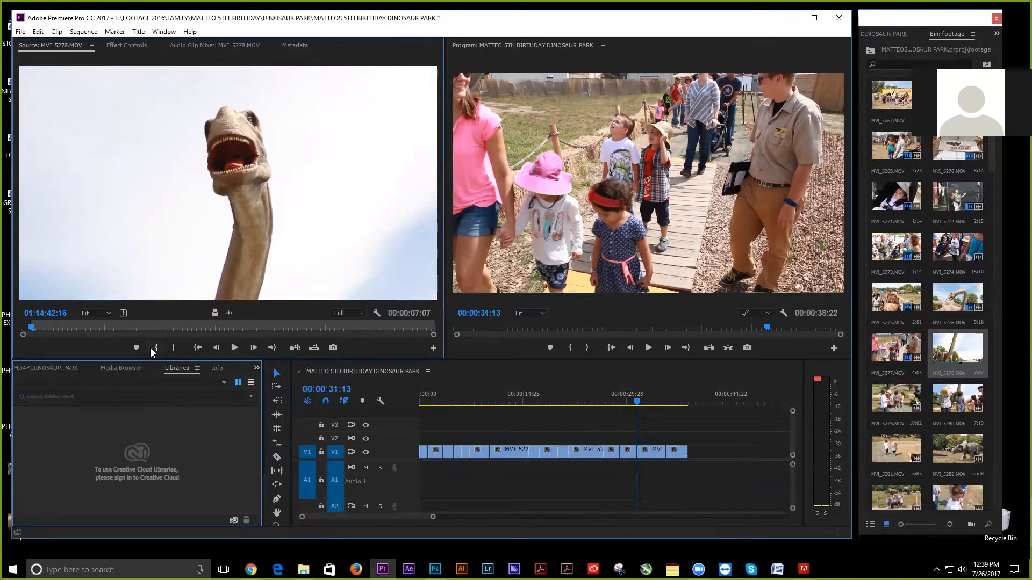
key("space")
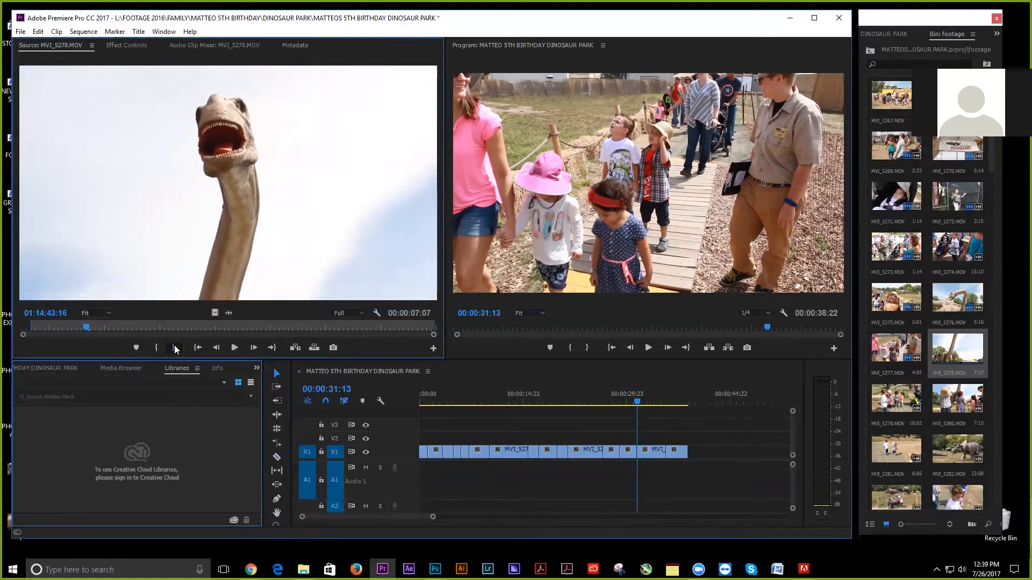
left_click(174, 346)
left_click_drag(215, 313, 696, 453)
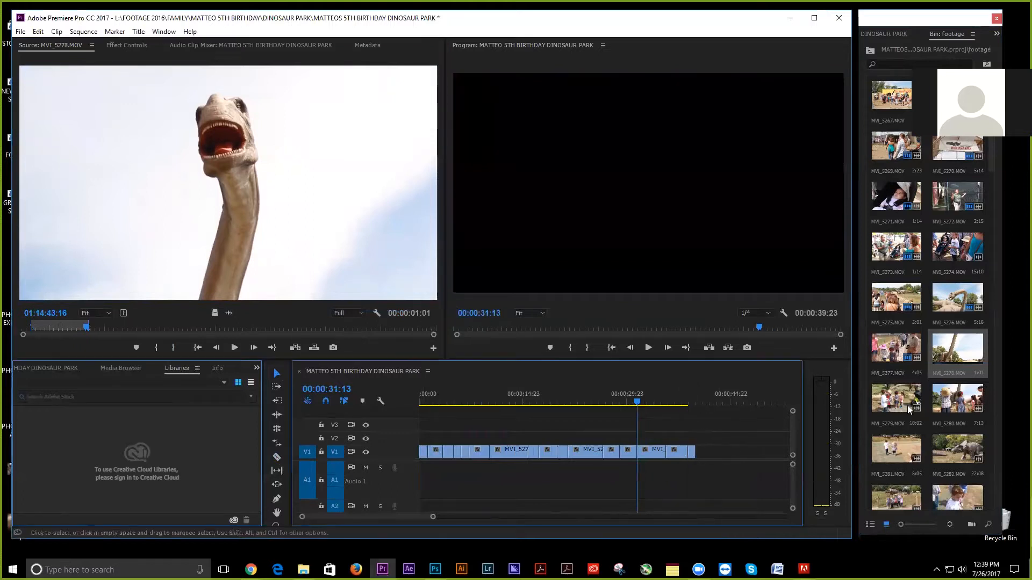
Play through MVI_5279.MOV to find the start of the arm-raising shot and set its In point at 01:14:53:08.
double_click(896, 396)
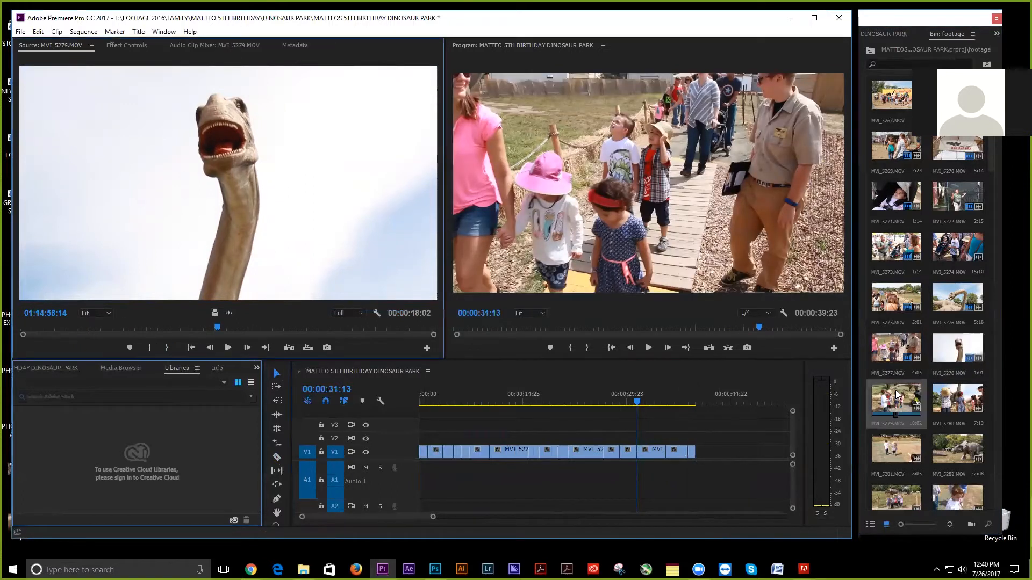
left_click(36, 327)
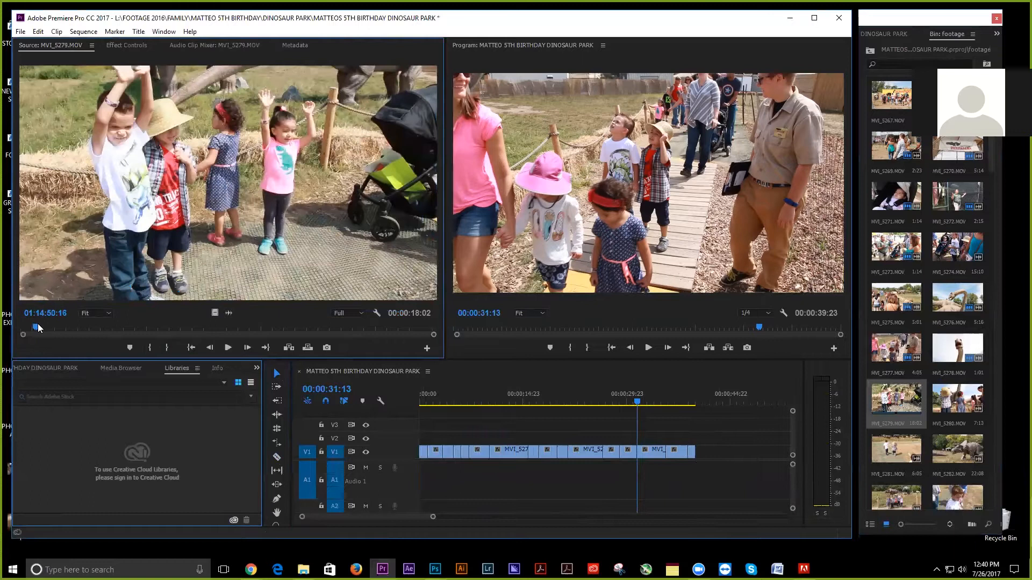
key("space")
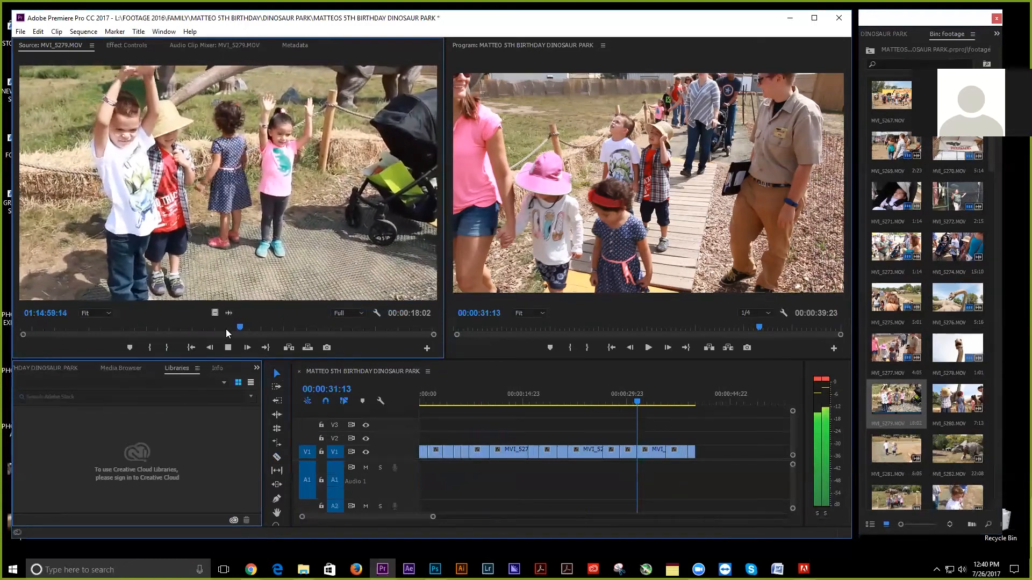
key("space")
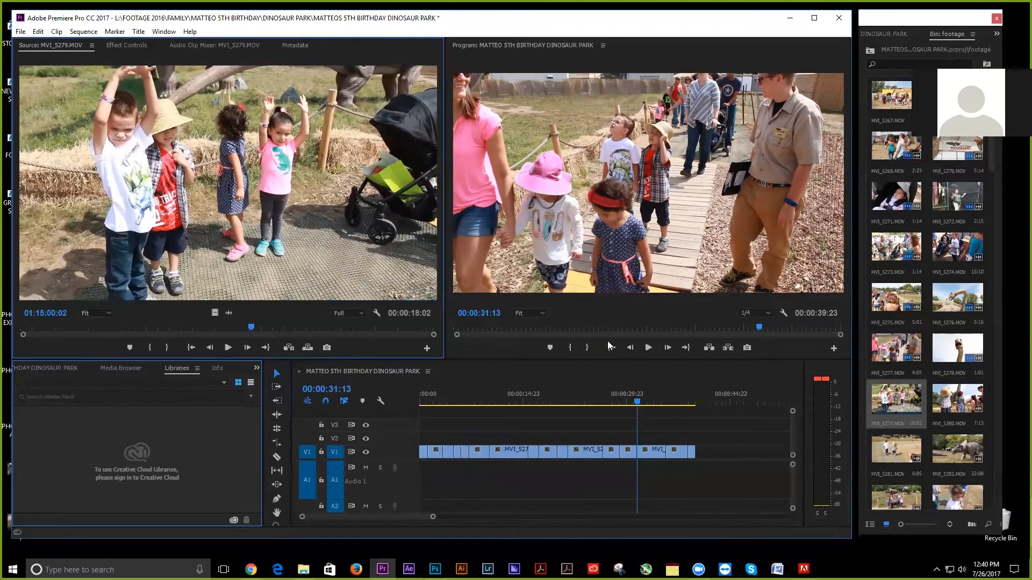
left_click(77, 325)
key("space")
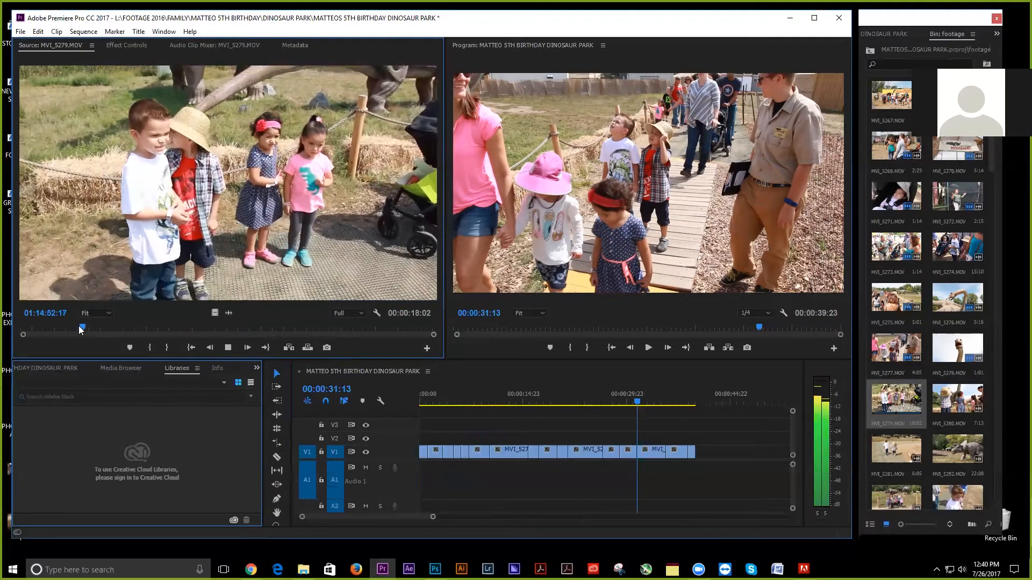
mouse_move(112, 328)
left_mouse_down()
mouse_move(126, 326)
mouse_move(94, 329)
left_mouse_up()
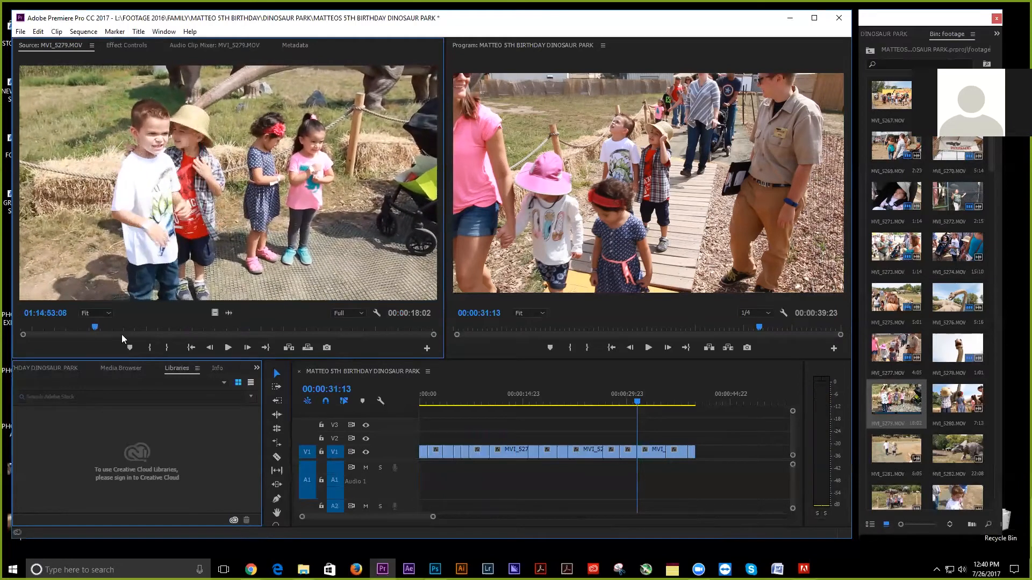
left_click(149, 348)
Mark the Out point of MVI_5279.MOV for a 3:23 range and add its video only after the last clip on V1.
key("space")
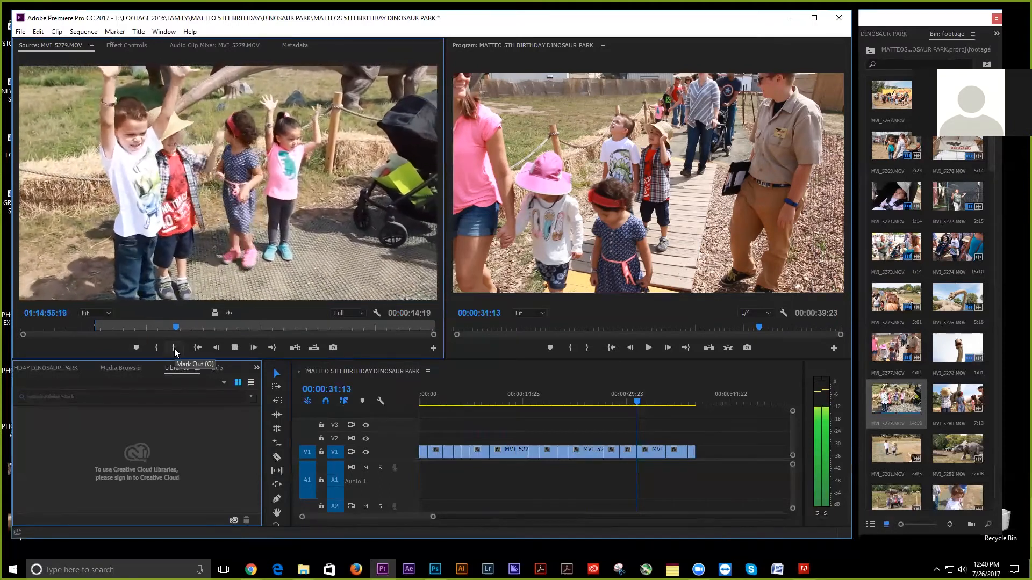
key("space")
left_click(174, 349)
left_click_drag(214, 313, 707, 451)
Save the project, and set the In point of MVI_5280.MOV about one second after its start.
double_click(966, 407)
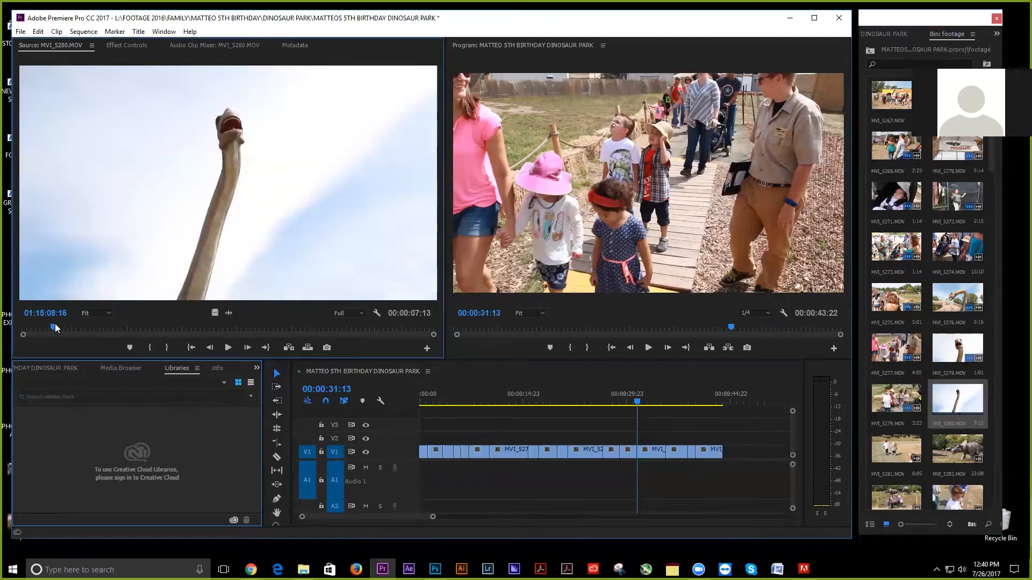
left_click_drag(54, 327, 34, 329)
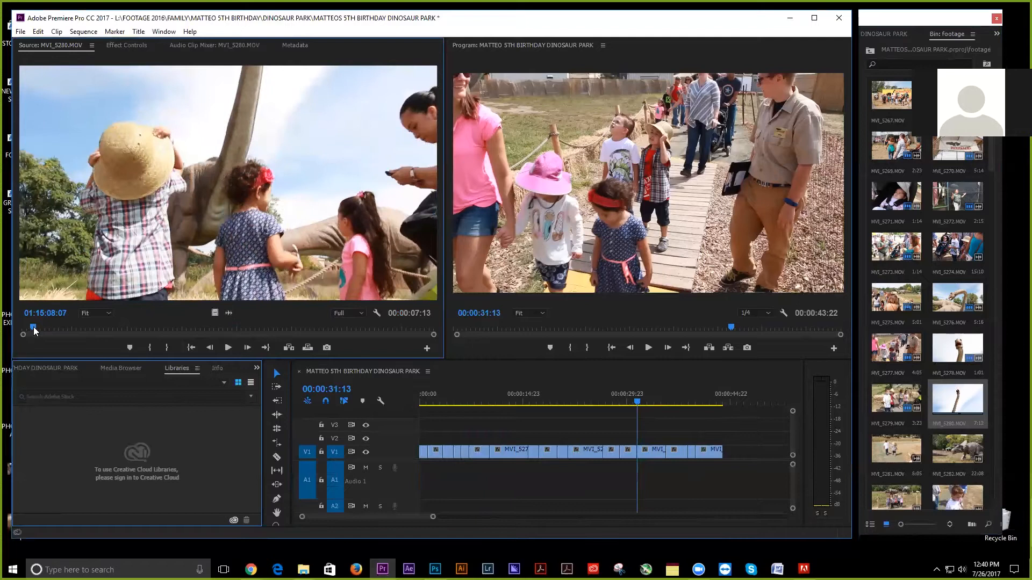
key("ctrl+s")
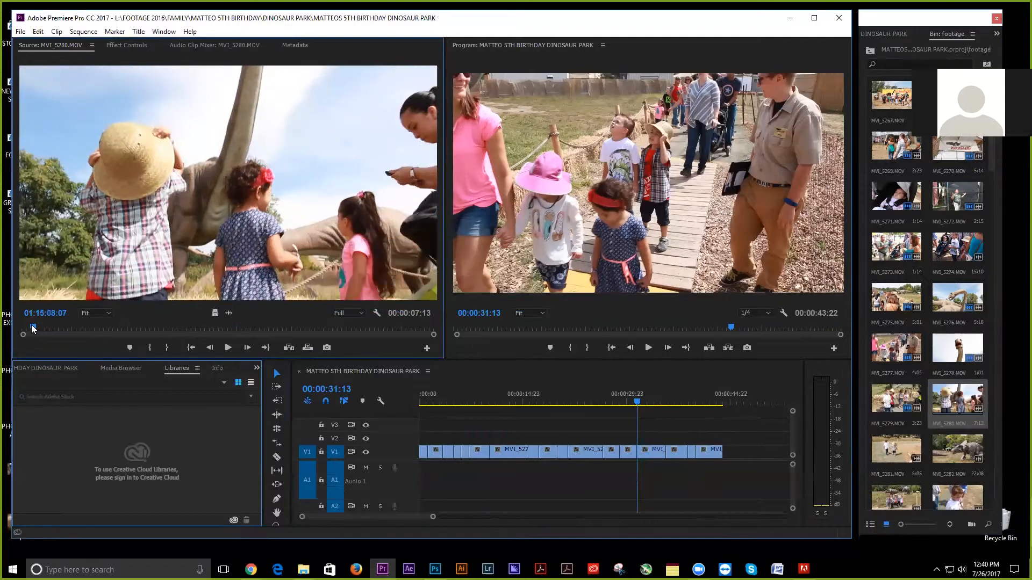
key("space")
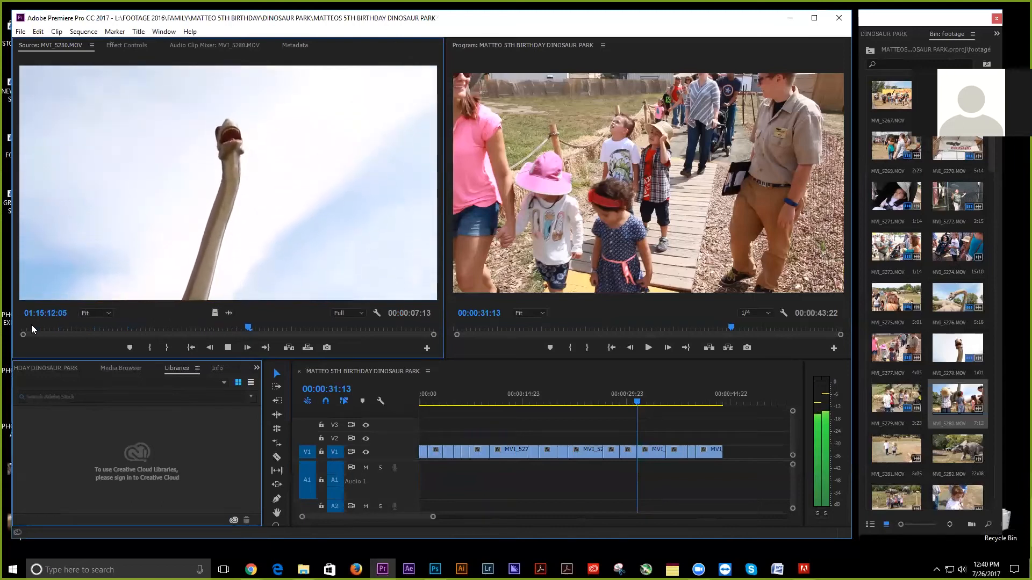
mouse_move(78, 326)
left_mouse_down()
mouse_move(67, 325)
mouse_move(92, 329)
mouse_move(79, 329)
left_mouse_up()
left_click(150, 349)
Mark the Out point of MVI_5280.MOV at 01:15:12:20 and add the 3:15 range, video only, at the end of V1.
key("space")
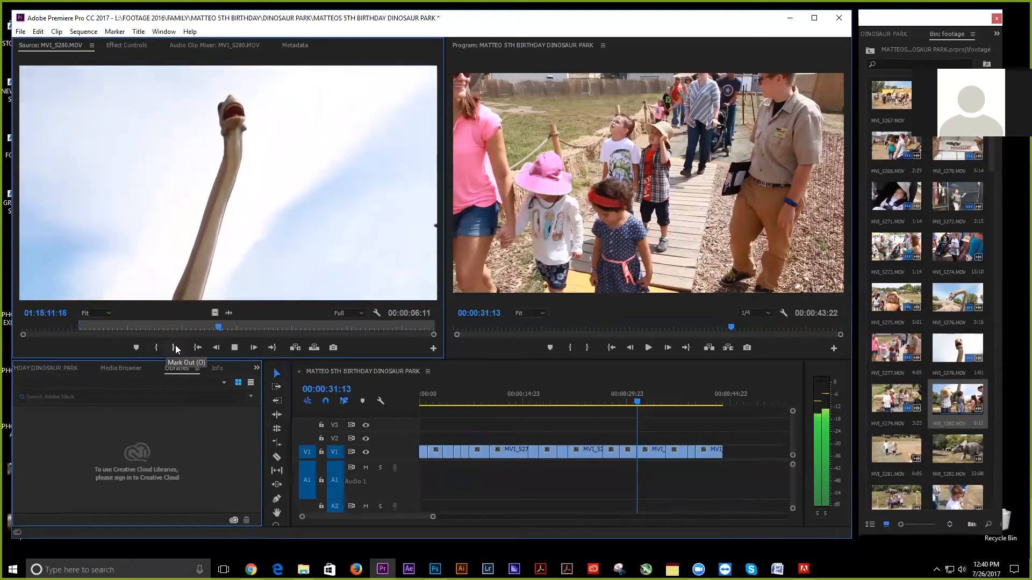
left_click(175, 347)
left_click_drag(654, 420, 719, 451)
Widen the timeline by narrowing the Libraries and tools areas, and save the project.
left_click_drag(404, 518, 406, 517)
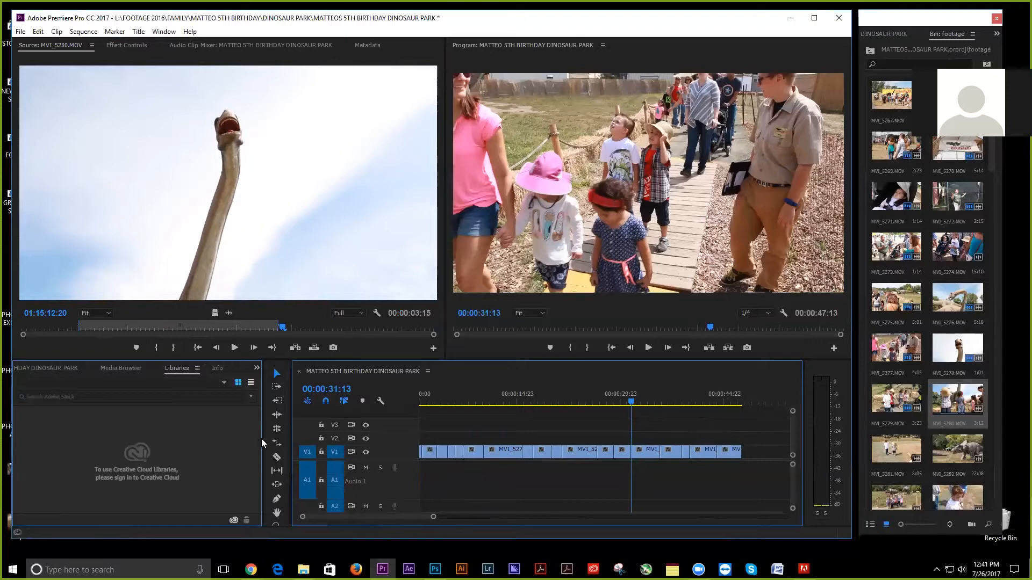
left_click_drag(259, 437, 58, 436)
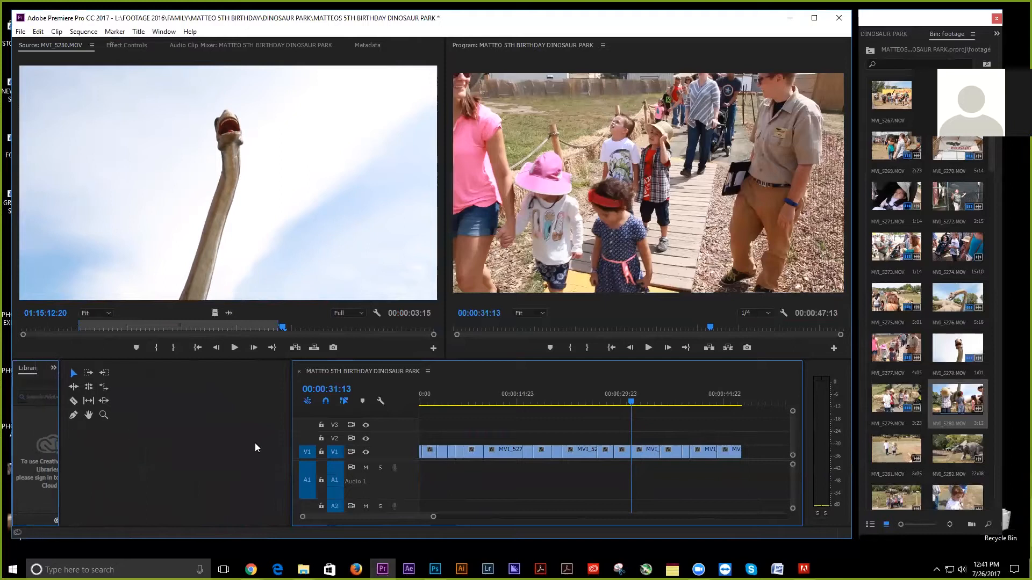
left_click_drag(291, 451, 81, 453)
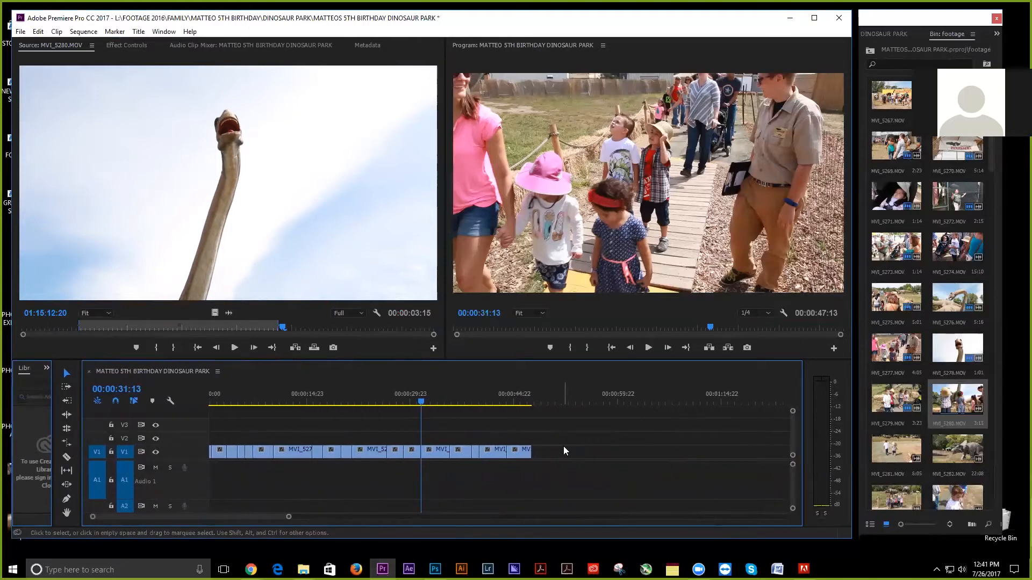
key("ctrl+s")
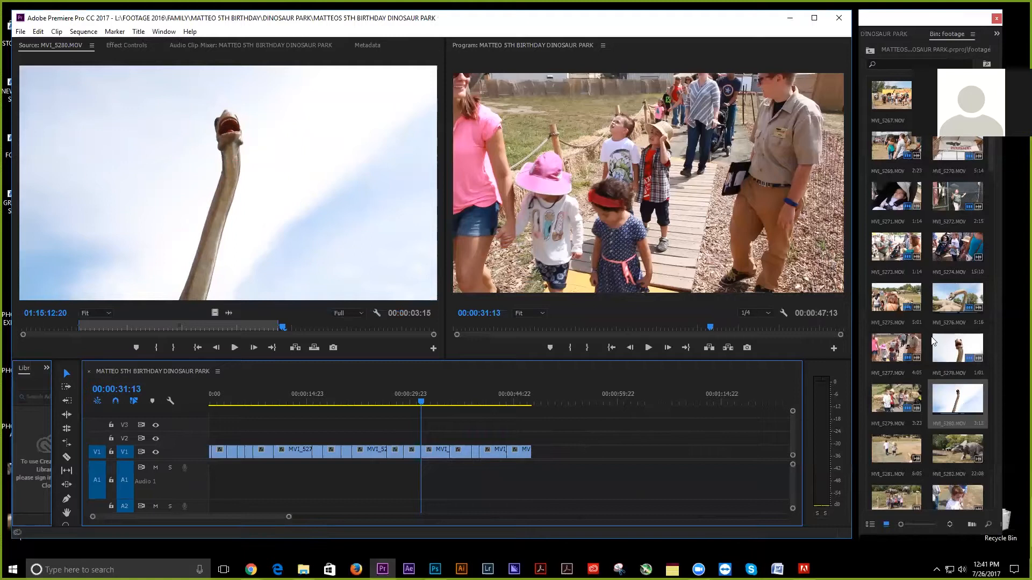
Mark a 4:20 range of MVI_5281.MOV starting at about 01:15:16:13 and add its video only after the last clip on V1.
left_click(907, 451)
double_click(906, 451)
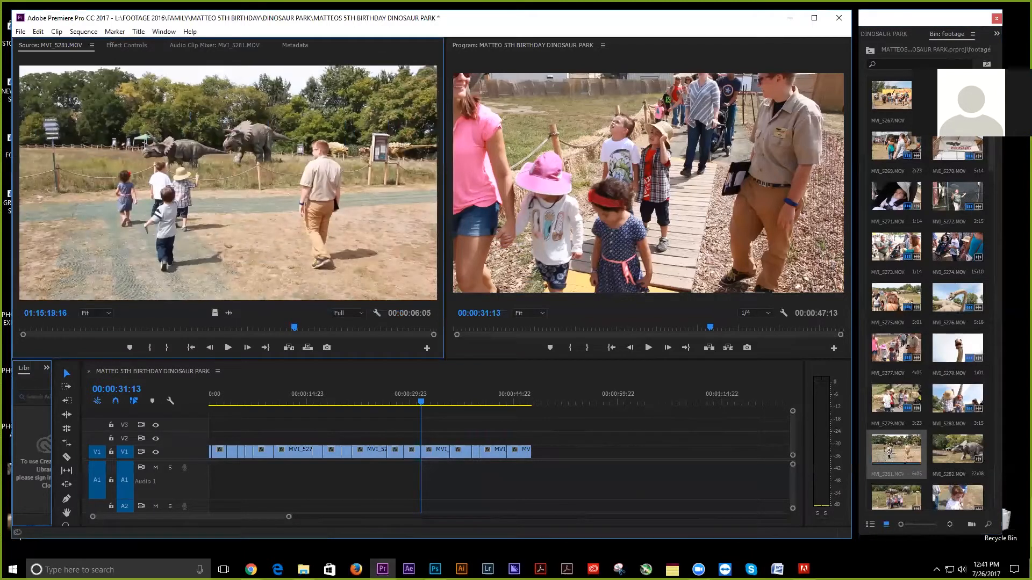
left_click(33, 324)
key("space")
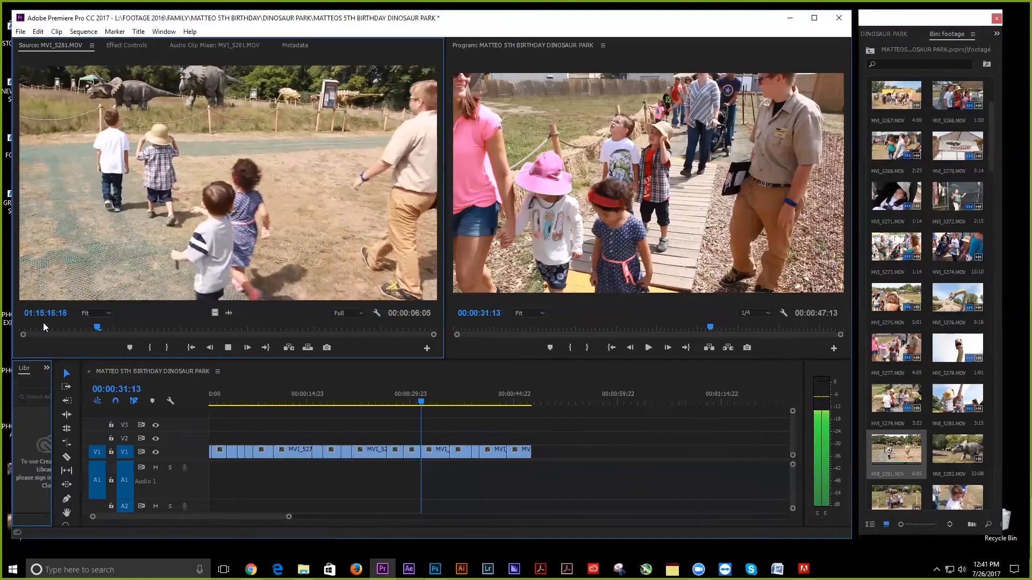
key("space")
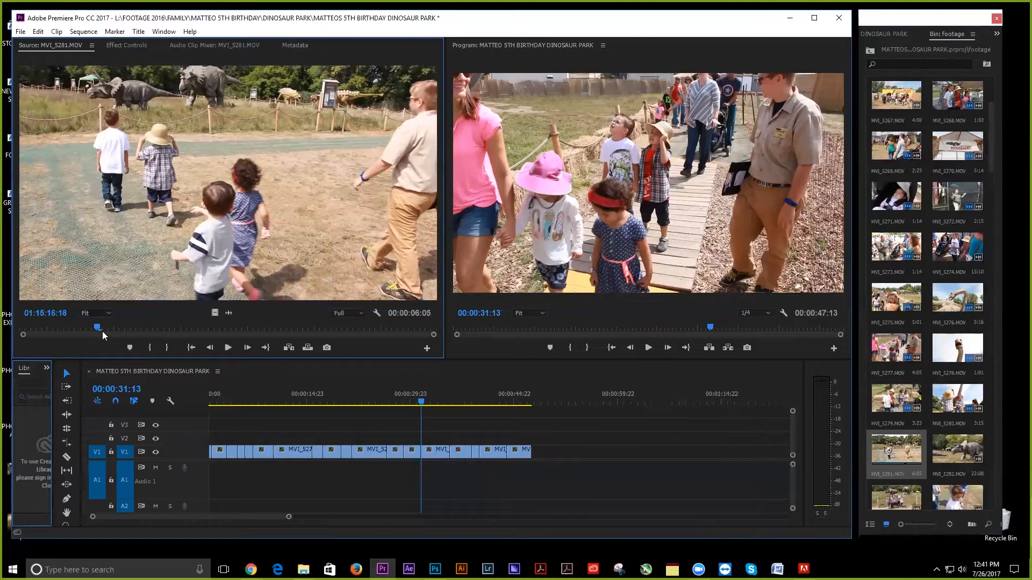
key("space")
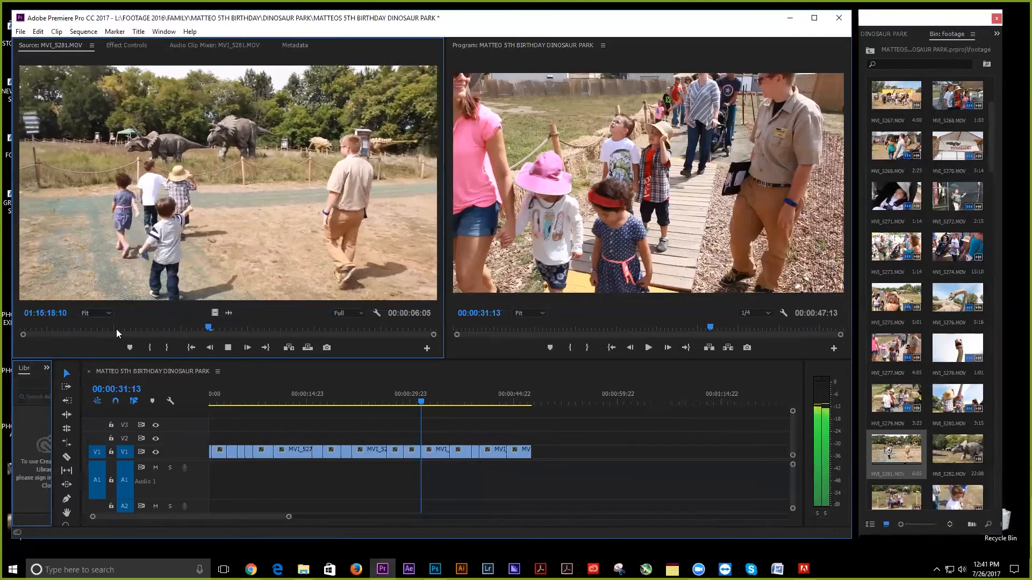
left_click(84, 328)
left_click(150, 350)
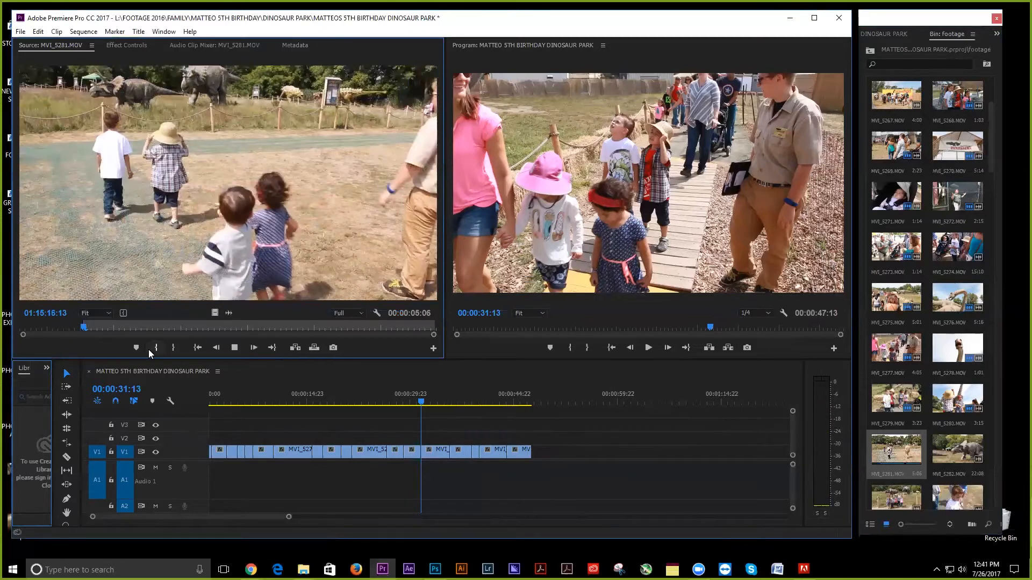
key("space")
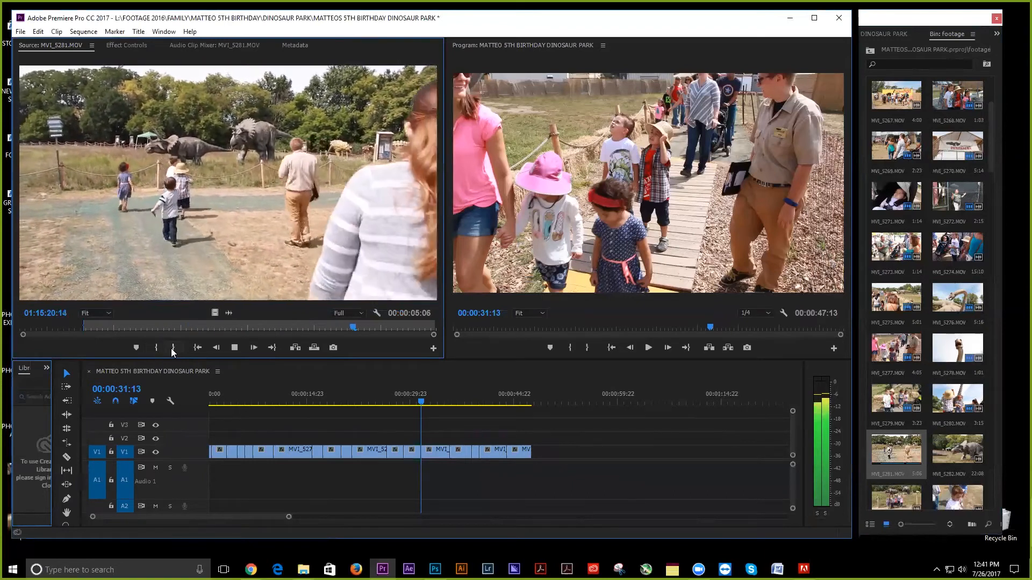
left_click(173, 347)
left_click(296, 346)
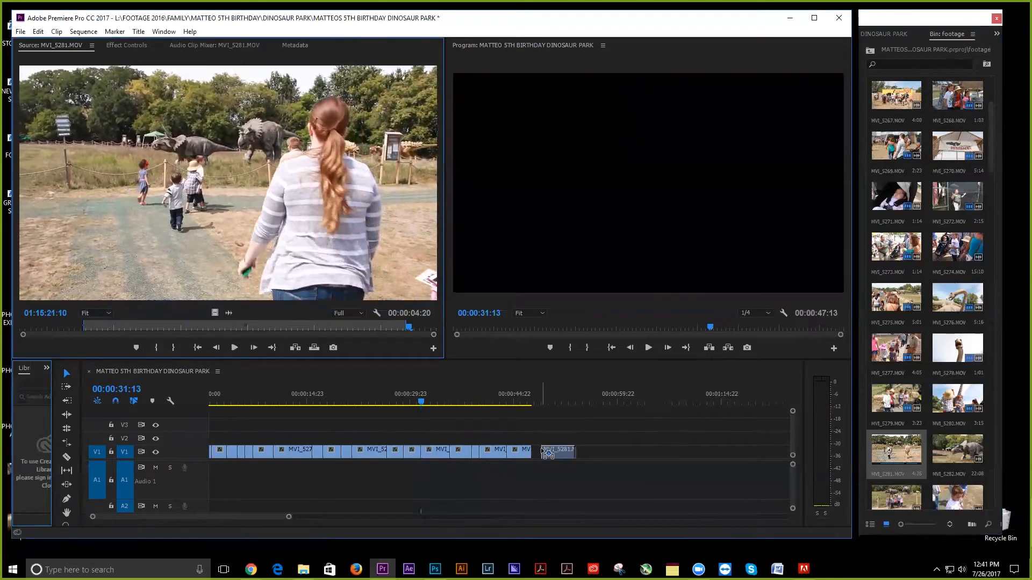
Mark a 4:04 range of MVI_5282.MOV from 01:15:24:10 to 01:15:28:13 and add its video only at the end of V1.
double_click(950, 451)
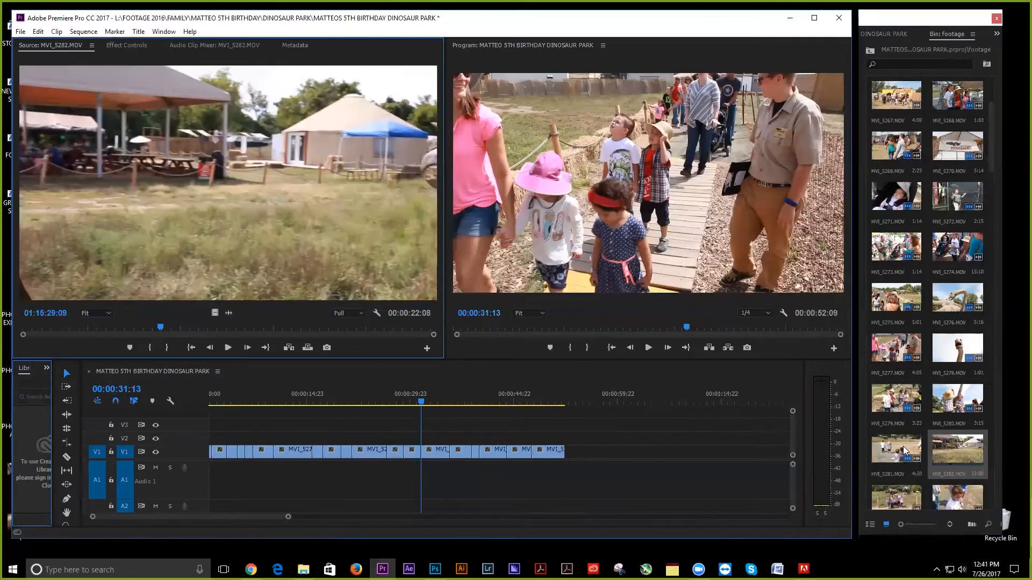
scroll(905, 452, "down", 2)
scroll(905, 452, "down", 2)
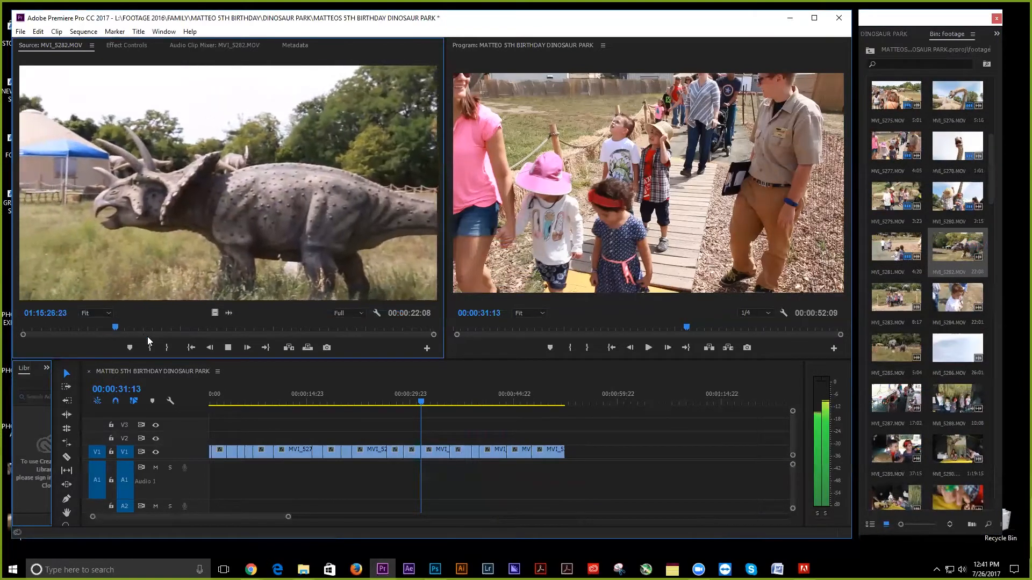
key("space")
left_click_drag(154, 328, 69, 322)
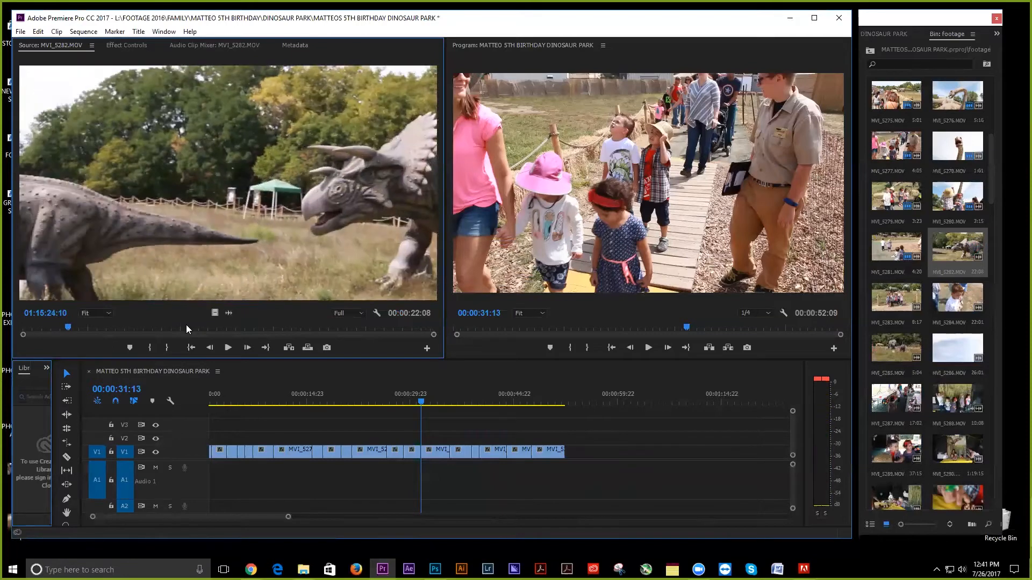
left_click(152, 348)
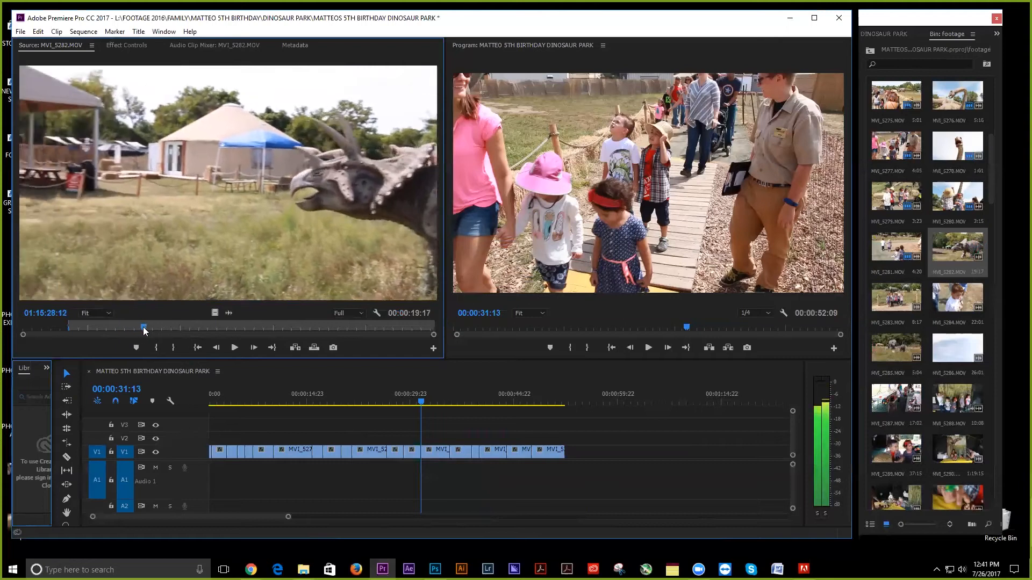
left_click(173, 347)
left_click(215, 313)
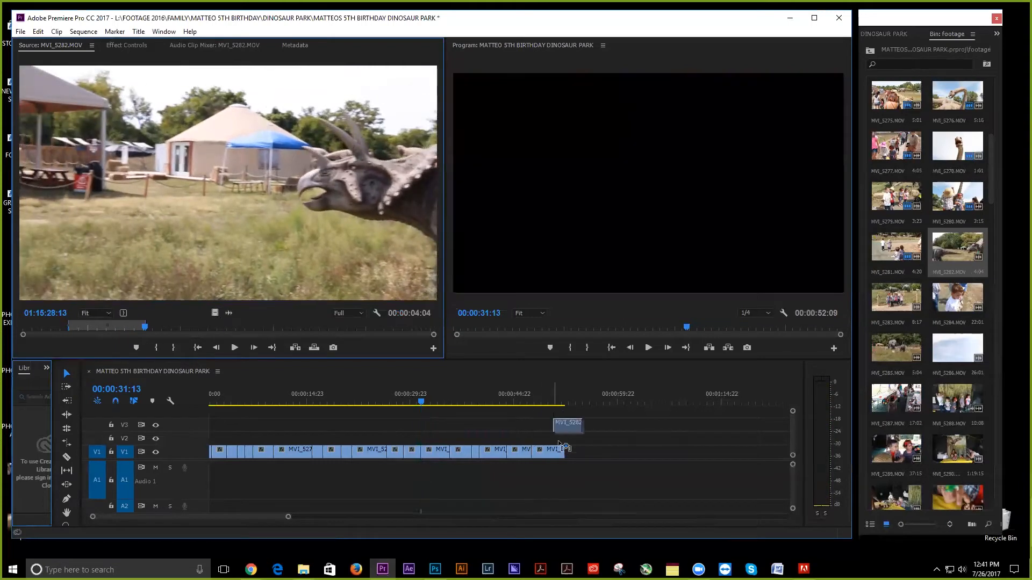
Play MVI_5283.MOV to find the children's group shot and mark a 3:15 range from 01:15:47:00 to 01:15:50:14.
double_click(890, 304)
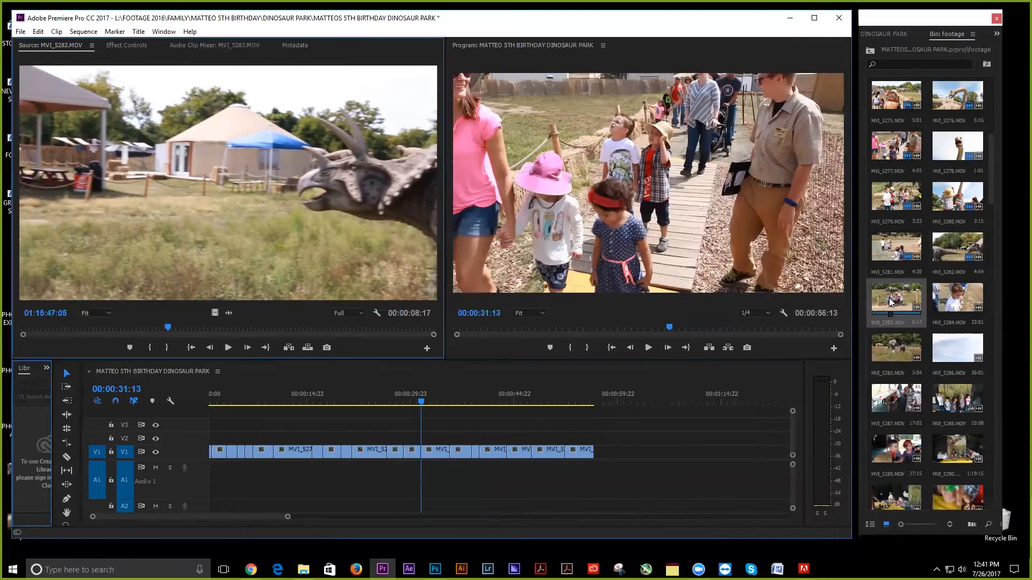
left_click(87, 327)
key("space")
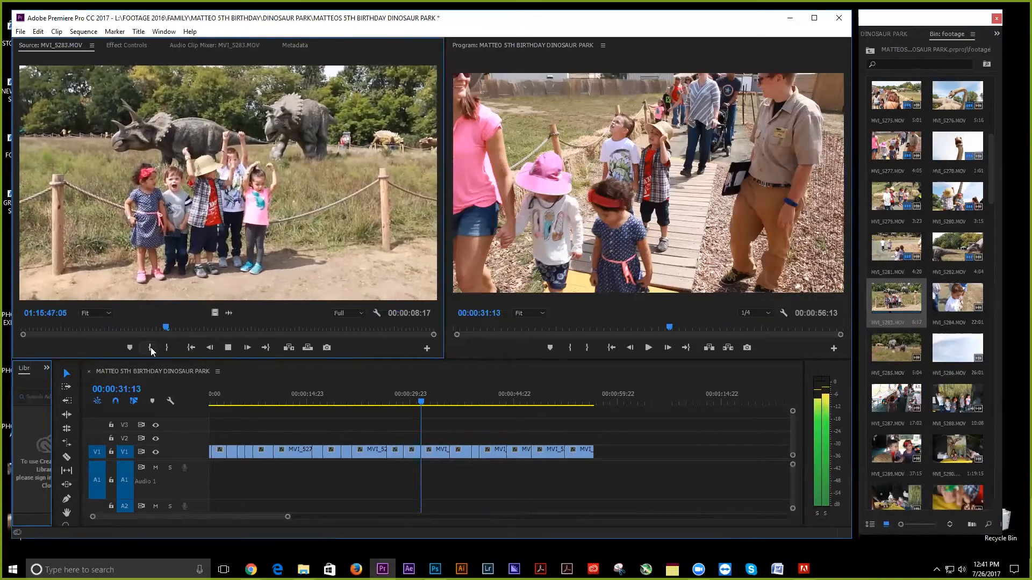
key("space")
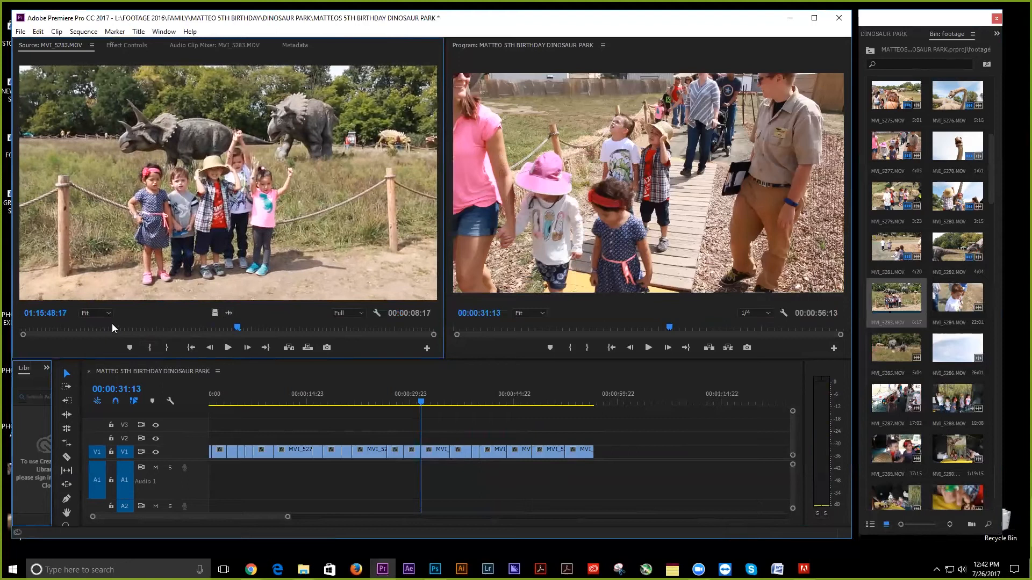
left_click(88, 327)
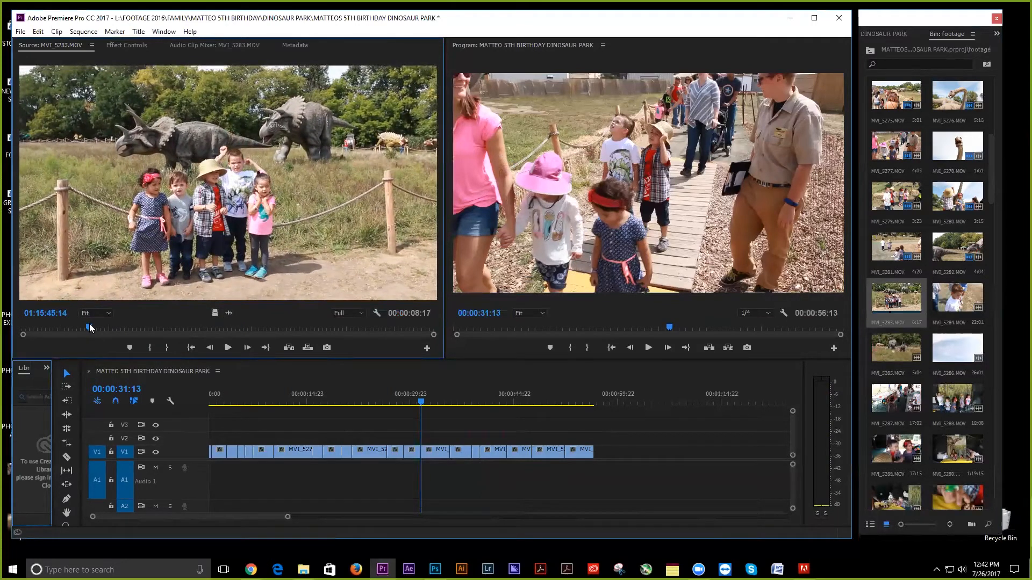
key("space")
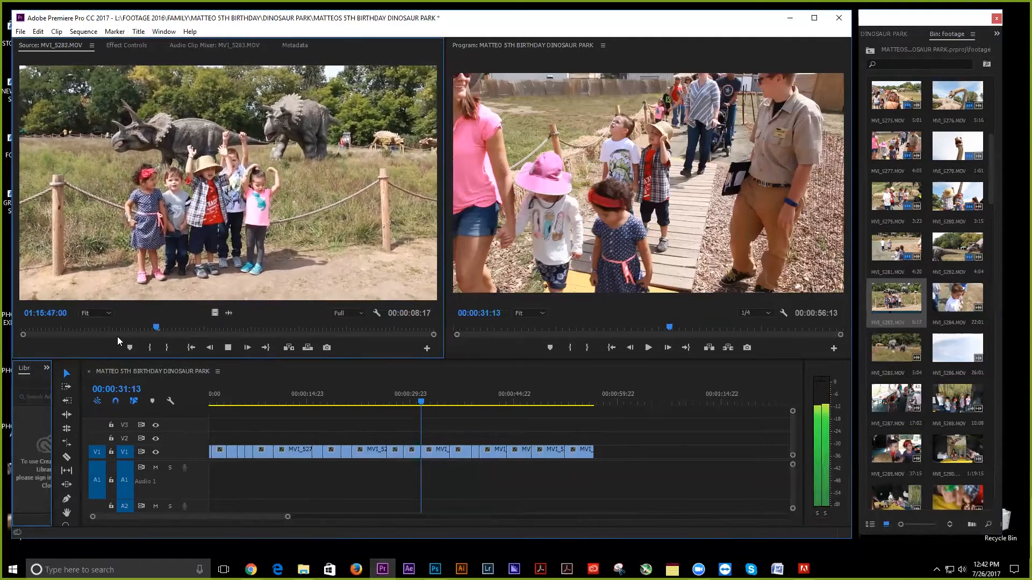
key("space")
left_click_drag(165, 327, 158, 333)
left_click(151, 348)
key("space")
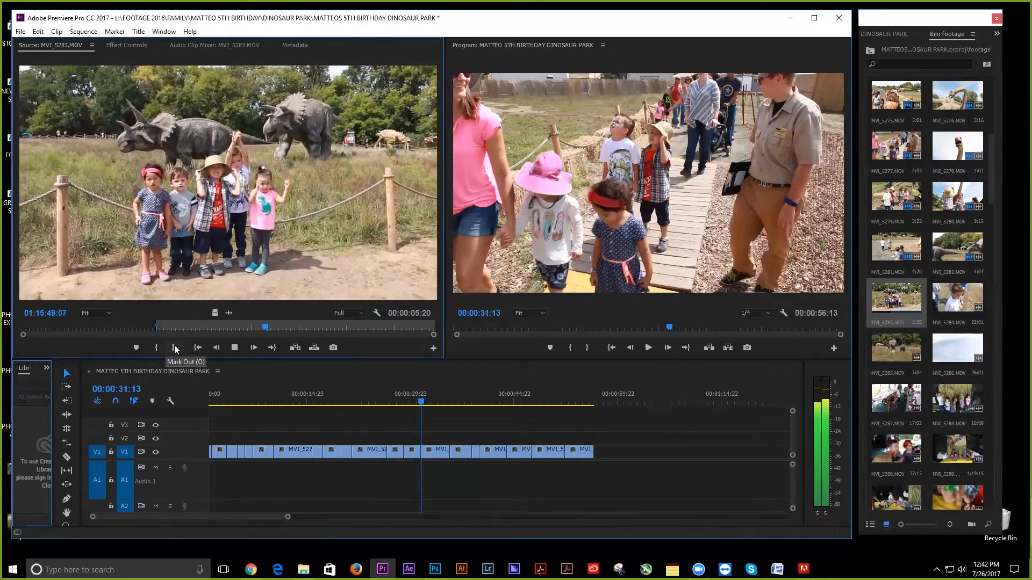
left_click(176, 347)
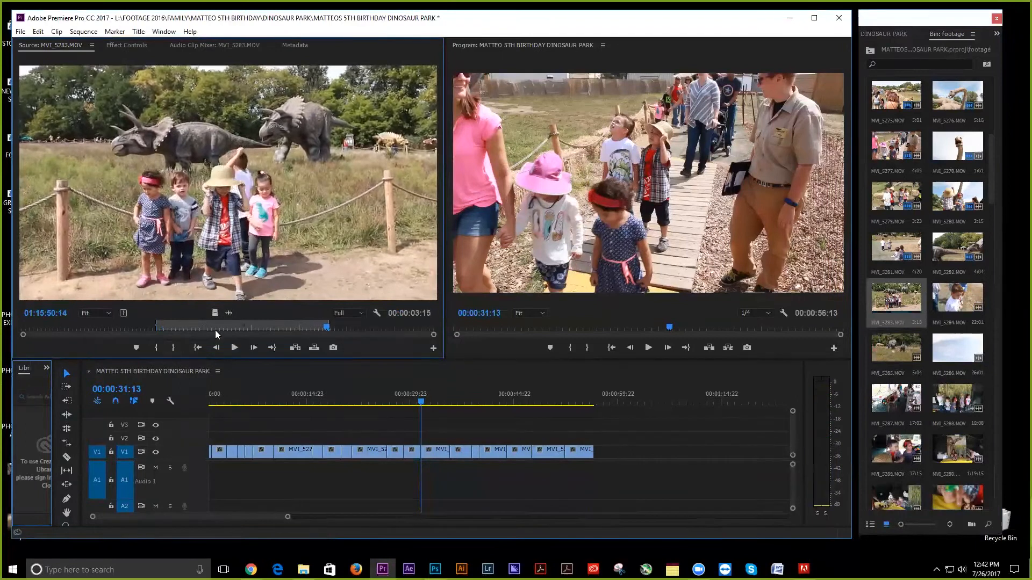
Add the marked 3:15 range of MVI_5283.MOV with its audio after the last clip on V1.
left_click_drag(543, 349, 606, 439)
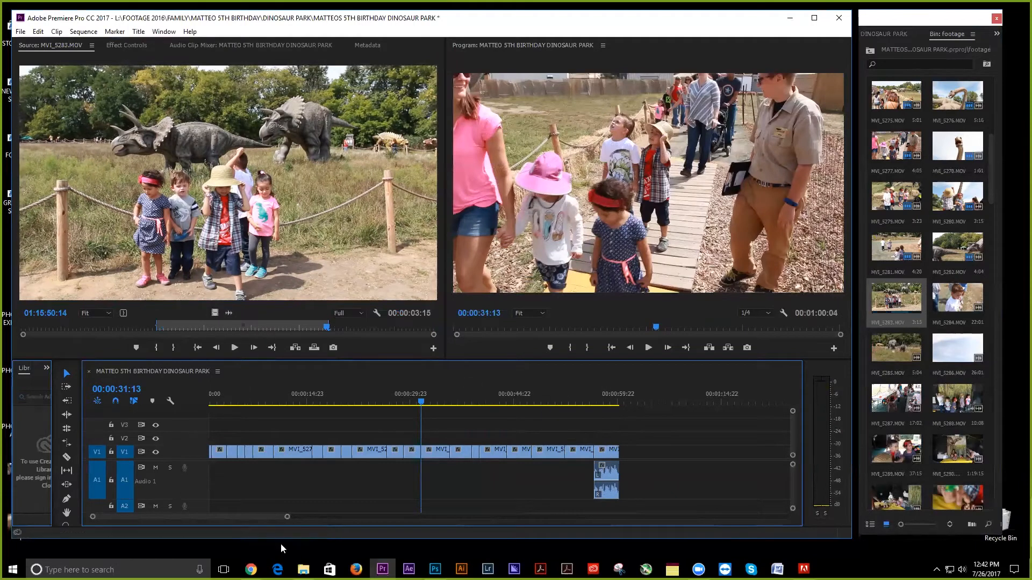
left_click_drag(272, 515, 296, 515)
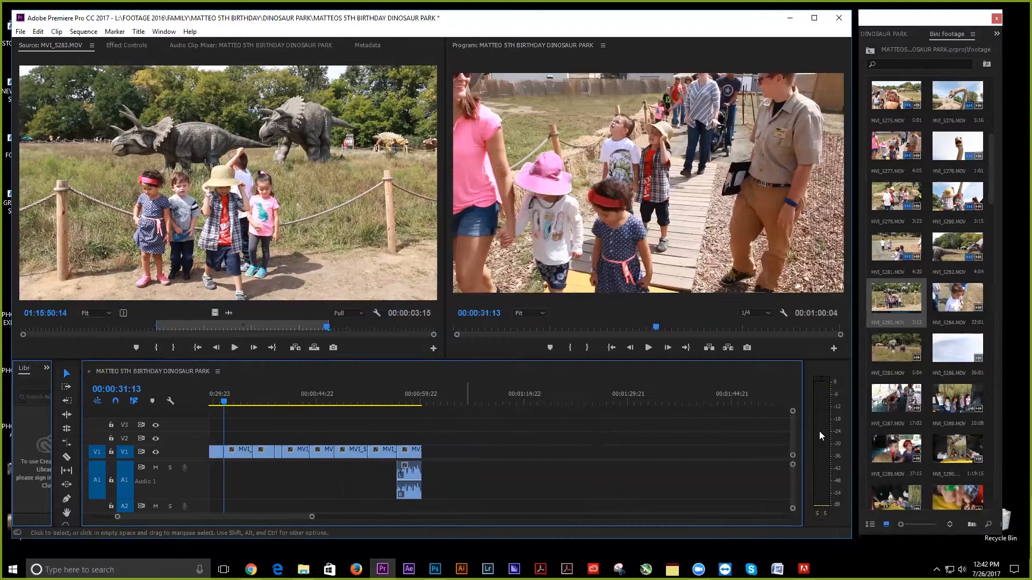
Mark a 7:23 range of MVI_5284.MOV starting at about 01:15:54:05 and add it with its audio at the end of V1.
double_click(947, 293)
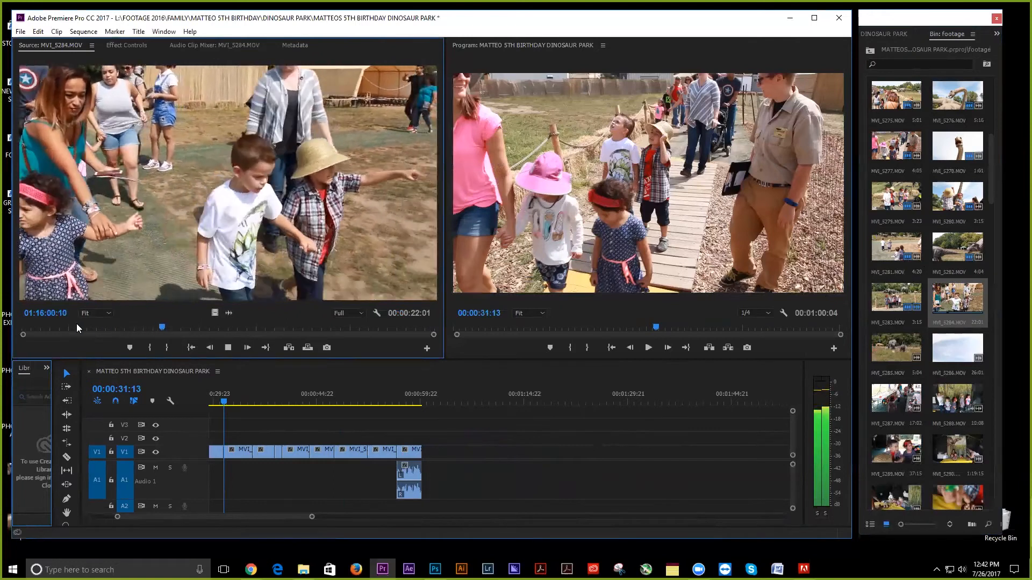
left_click(71, 328)
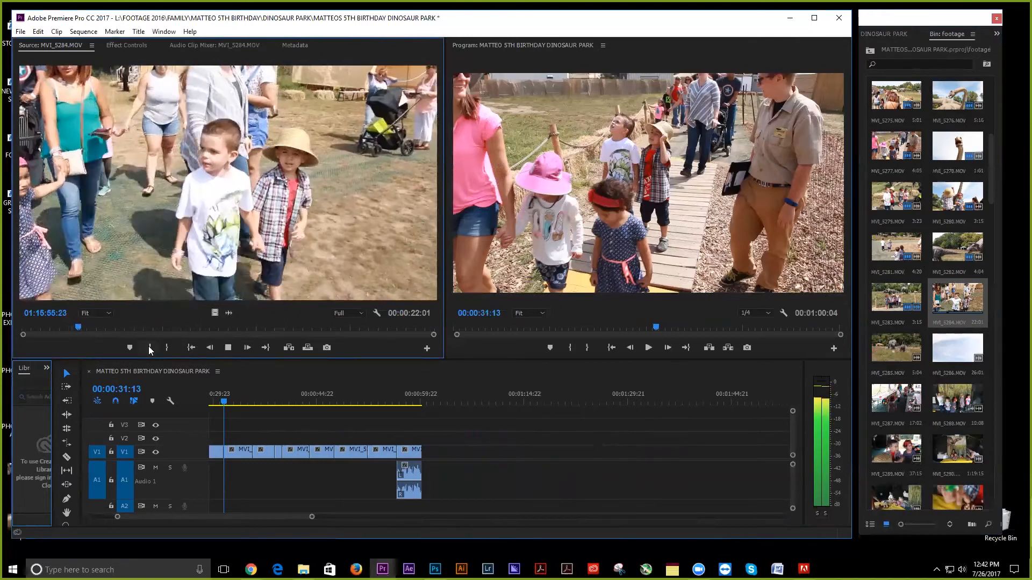
key("space")
left_click(154, 348)
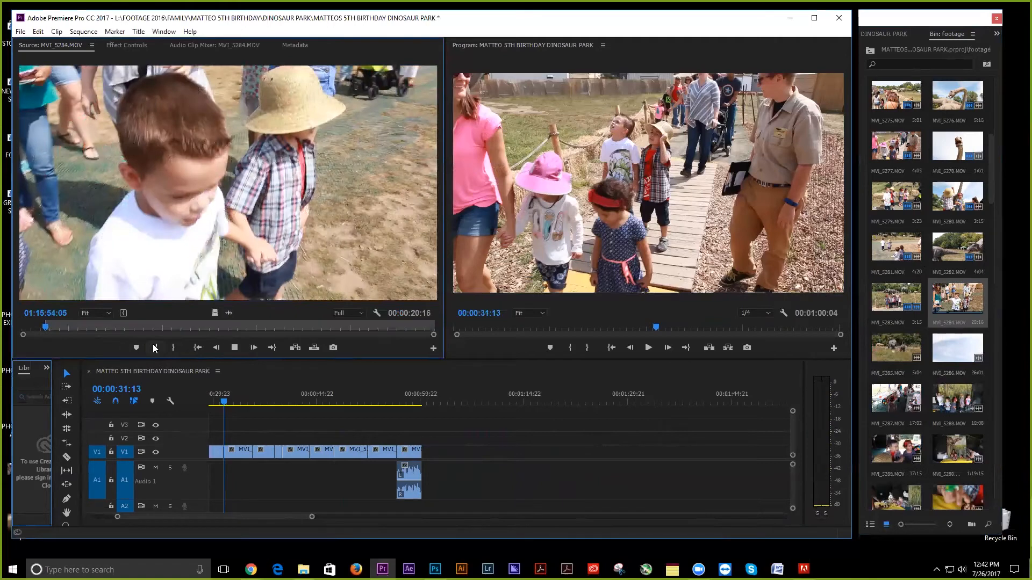
key("space")
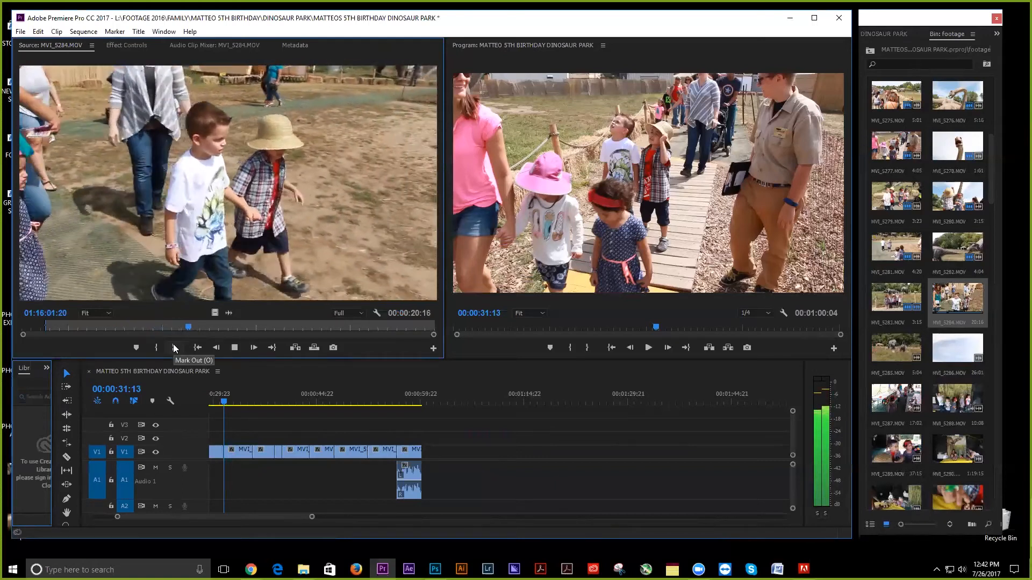
left_click(174, 346)
left_click_drag(427, 424, 425, 452)
Mark a 1:01 range of MVI_5285.MOV ending at 01:16:18:06 and add its video only after the last clip on V1.
double_click(897, 348)
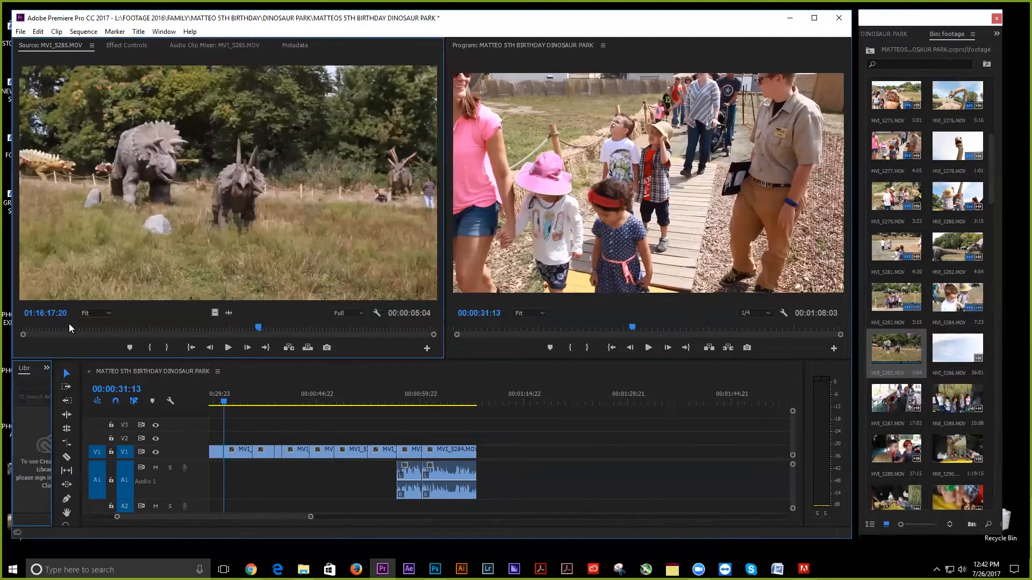
left_click(228, 347)
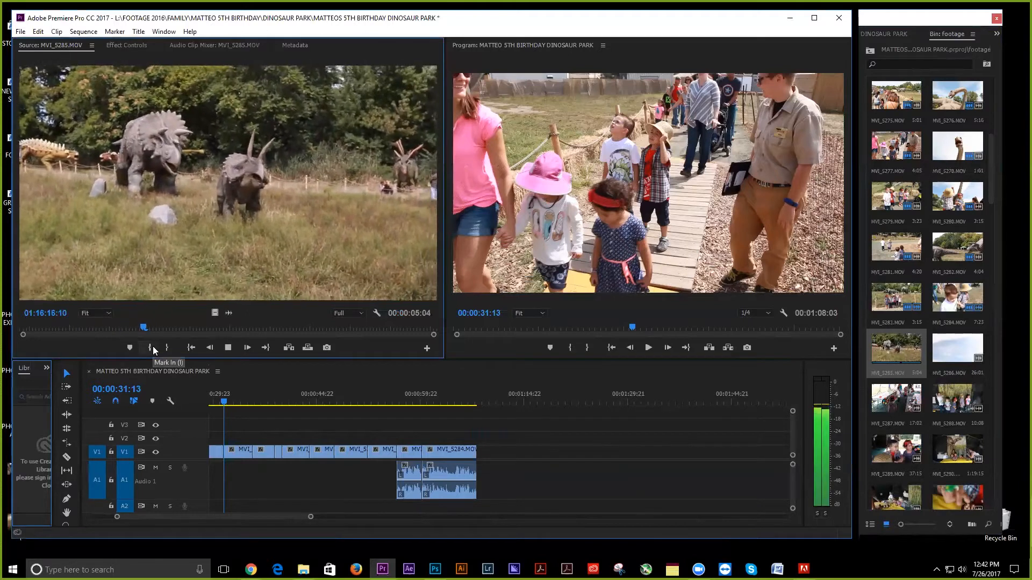
left_click(153, 347)
left_click(171, 348)
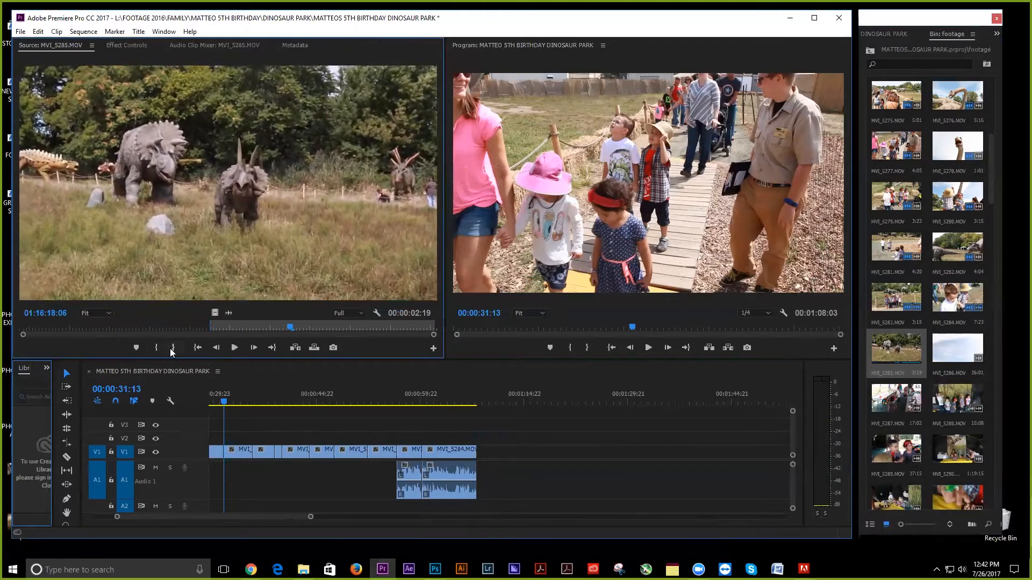
left_click_drag(212, 312, 478, 451)
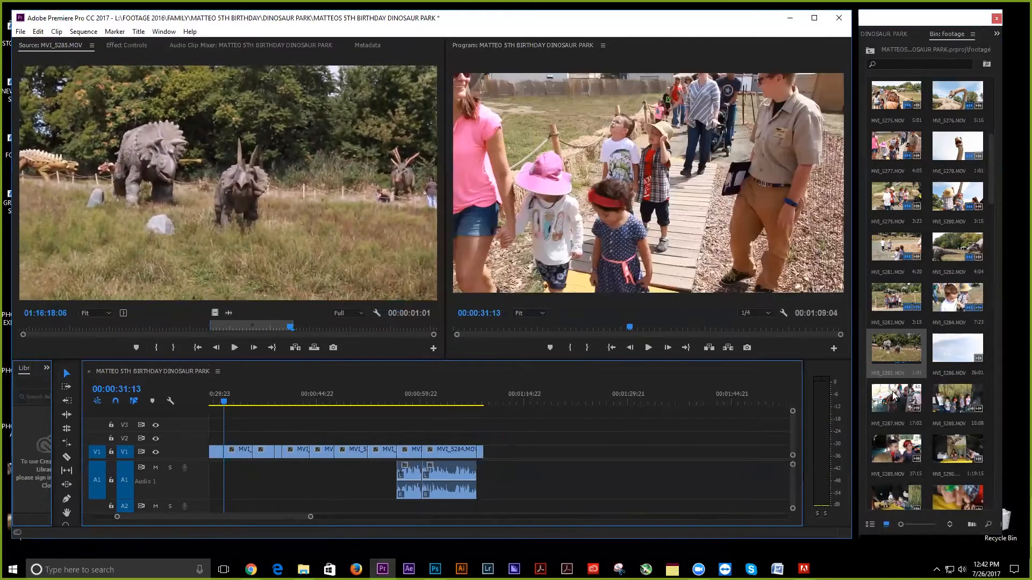
Mark a 5:07 range of MVI_5286.MOV from 01:16:20:20 to 01:16:26:02 and add its video only at the end of V1.
double_click(962, 348)
left_click_drag(204, 333, 100, 336)
key("space")
left_click(43, 327)
key("space")
key("space")
left_click_drag(45, 326, 32, 326)
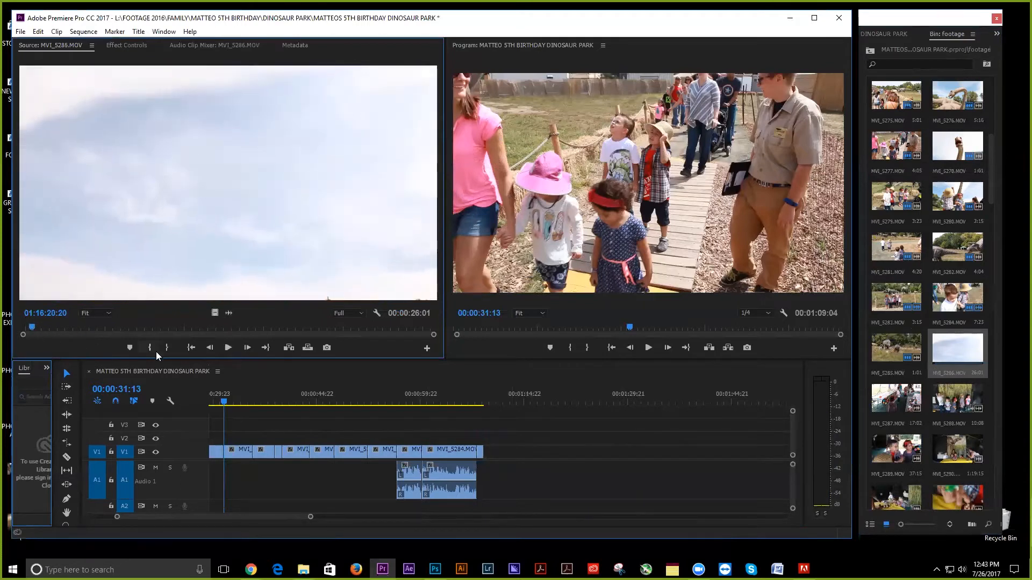
left_click(152, 349)
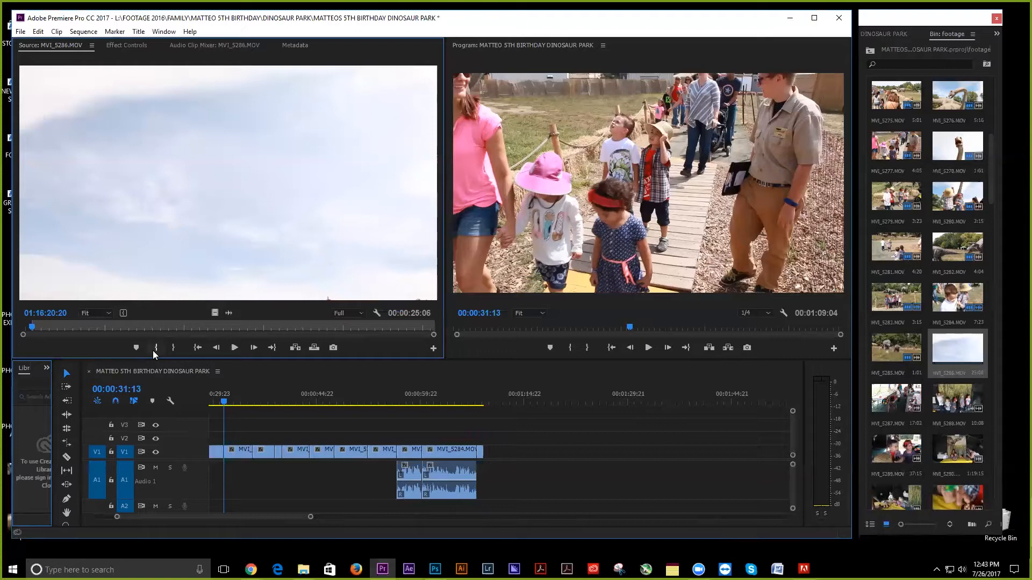
key("space")
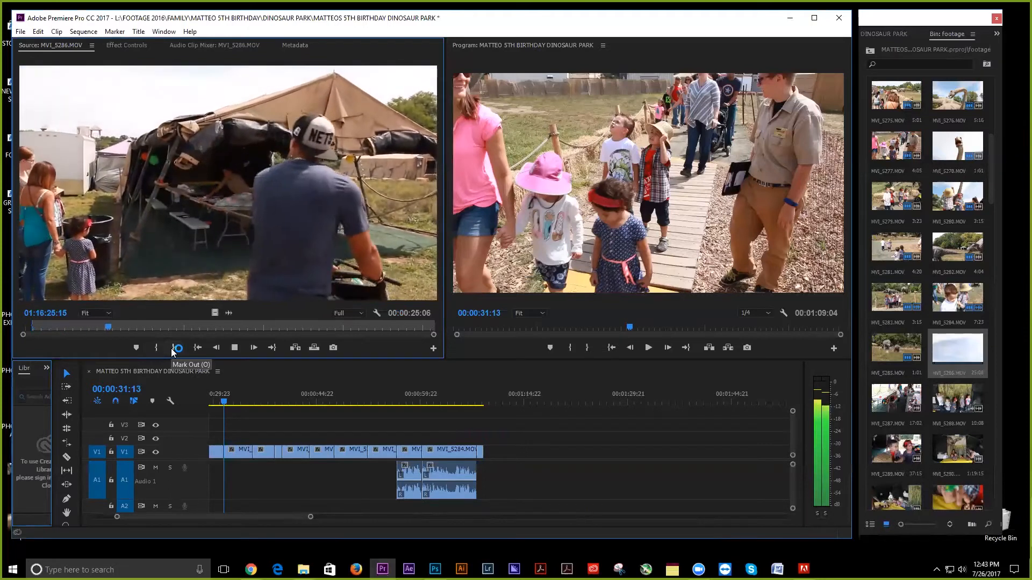
left_click(173, 349)
left_click_drag(521, 410, 506, 455)
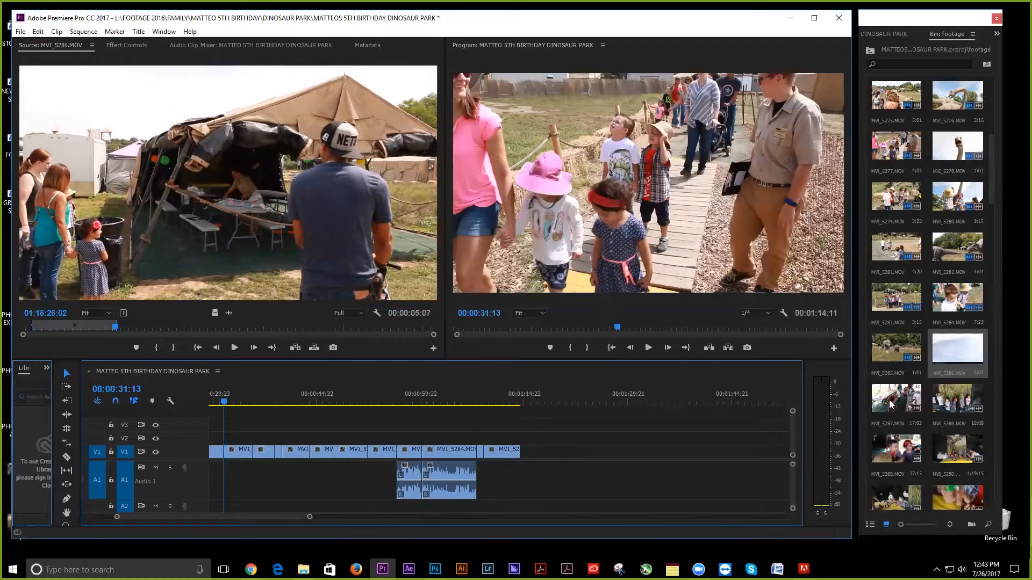
Save the project.
scroll(891, 404, "down", 1)
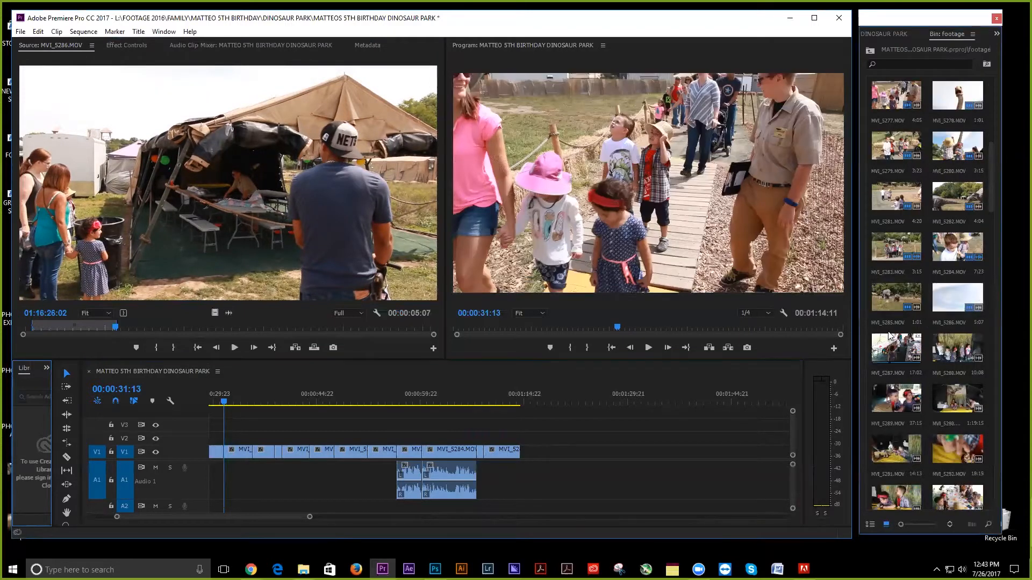
key("ctrl+i")
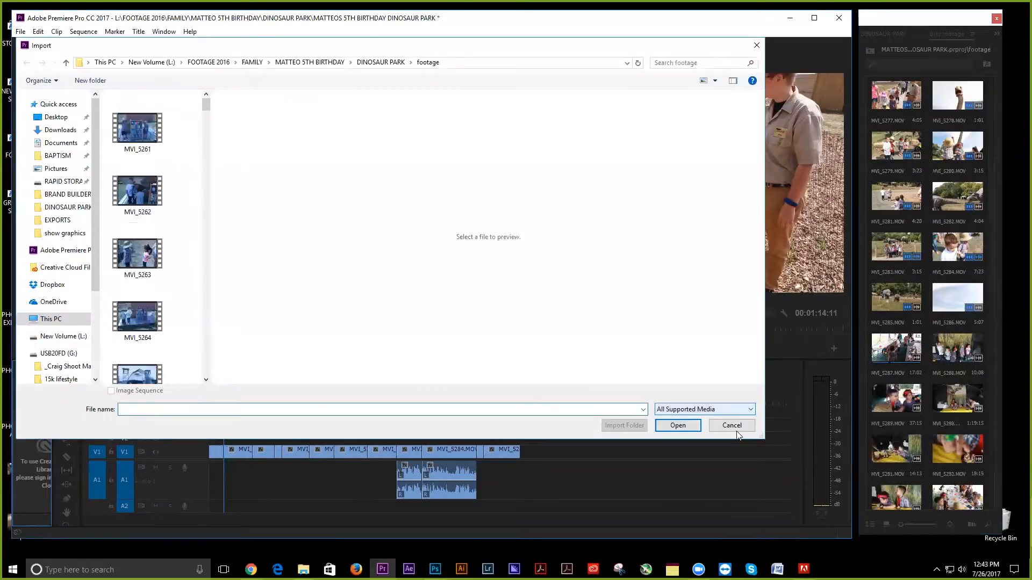
left_click(732, 426)
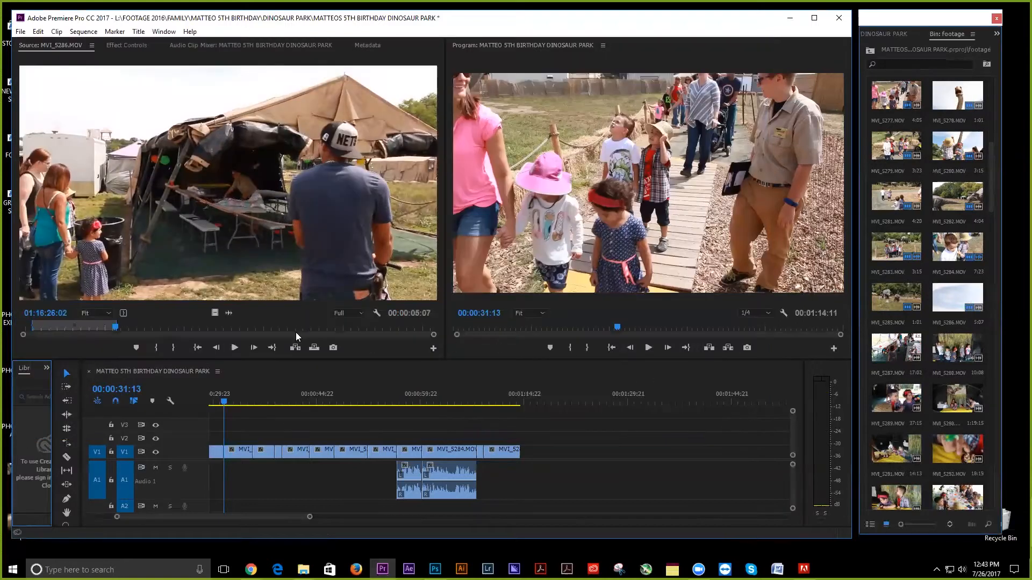
left_click(162, 375)
key("ctrl+s")
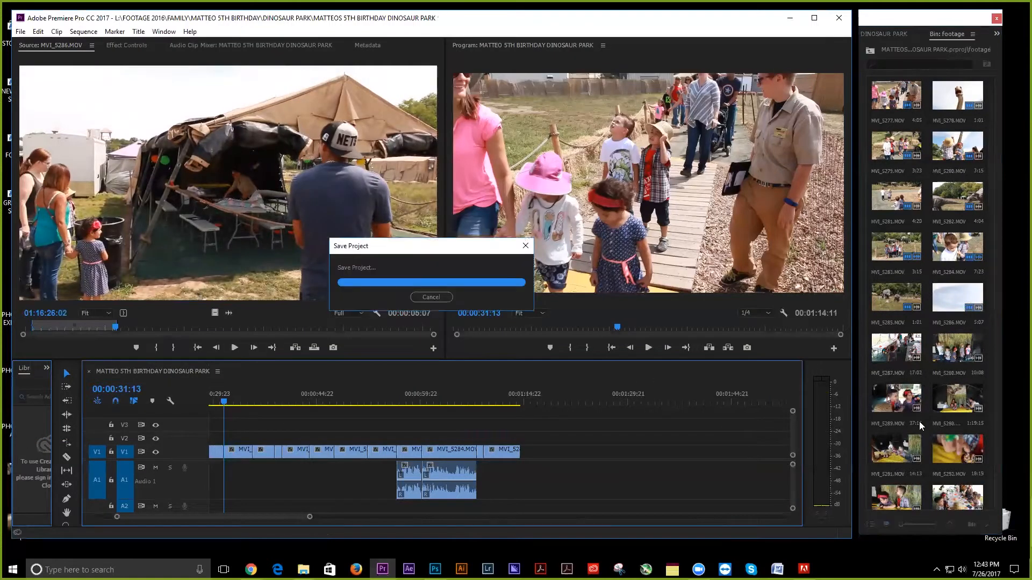
Mark about three seconds of MVI_5287.MOV with the children walking between the tables and add the video only at the end of V1.
double_click(890, 337)
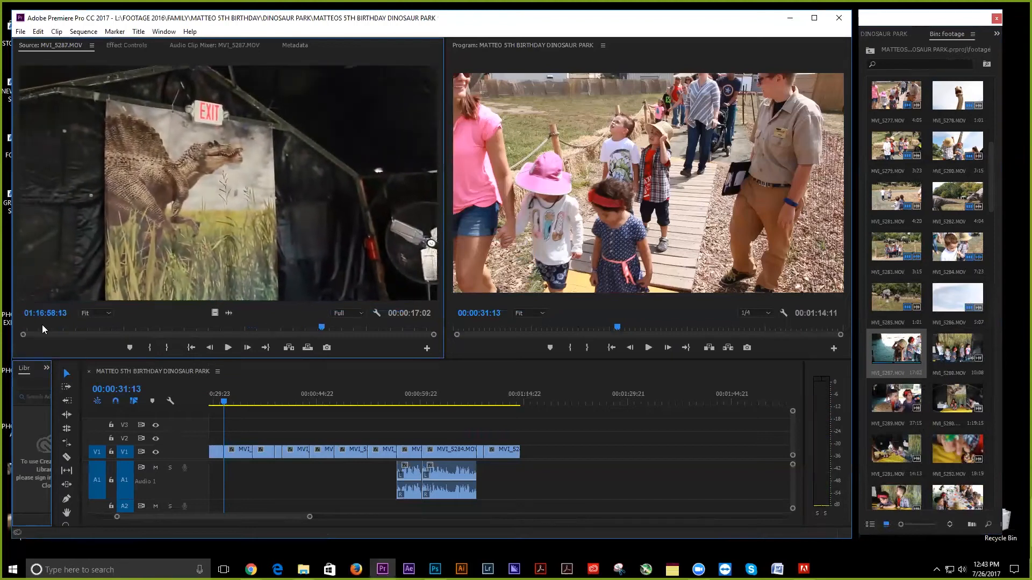
left_click(46, 327)
key("space")
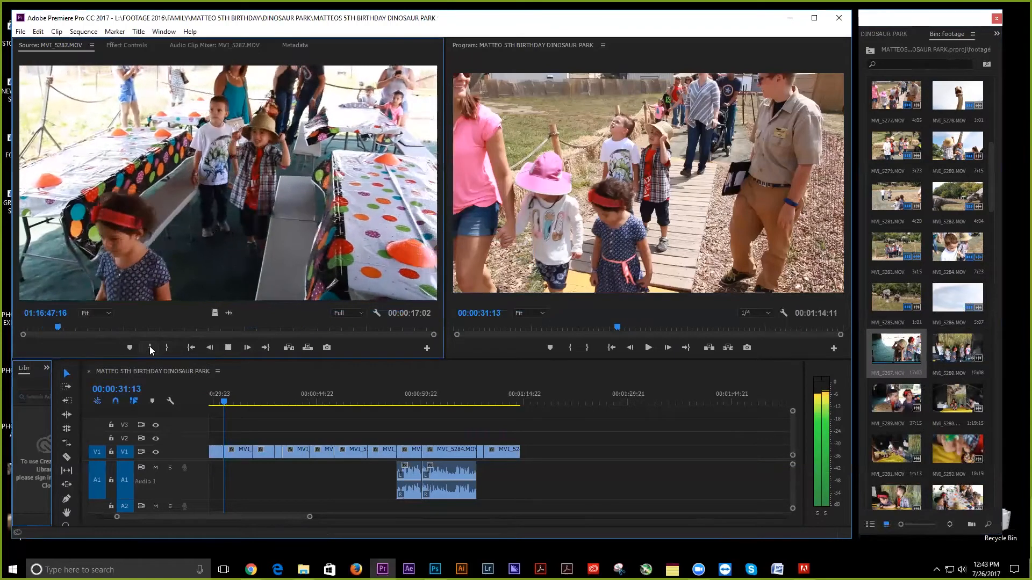
left_click(151, 347)
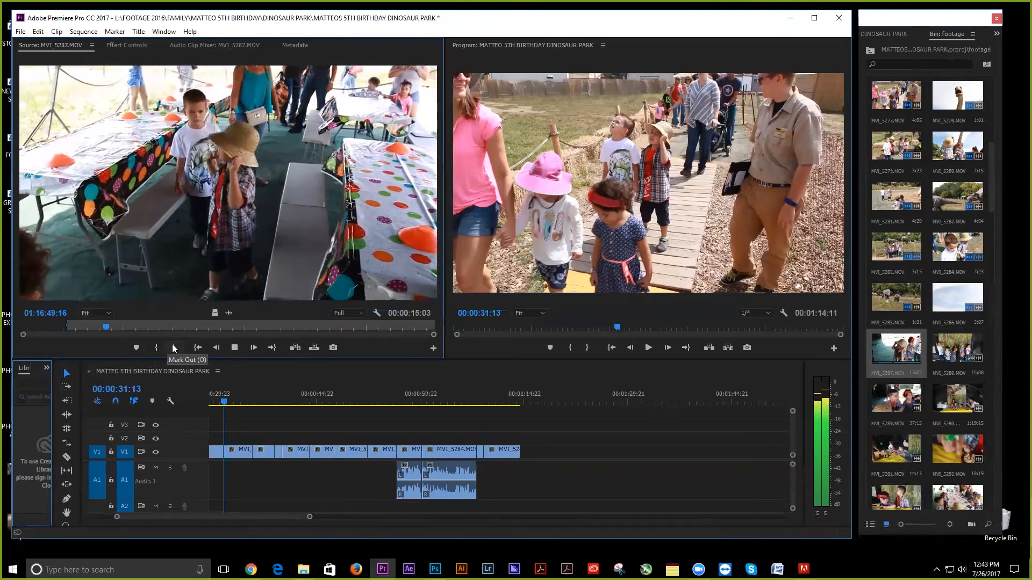
left_click(173, 347)
left_click_drag(215, 313, 532, 453)
Mark a 2:03 range of the dinosaur backdrop in MVI_5287.MOV ending at 01:16:59:07 and add its video only at the end of V1.
left_click(281, 328)
left_click_drag(285, 327, 287, 327)
key("space")
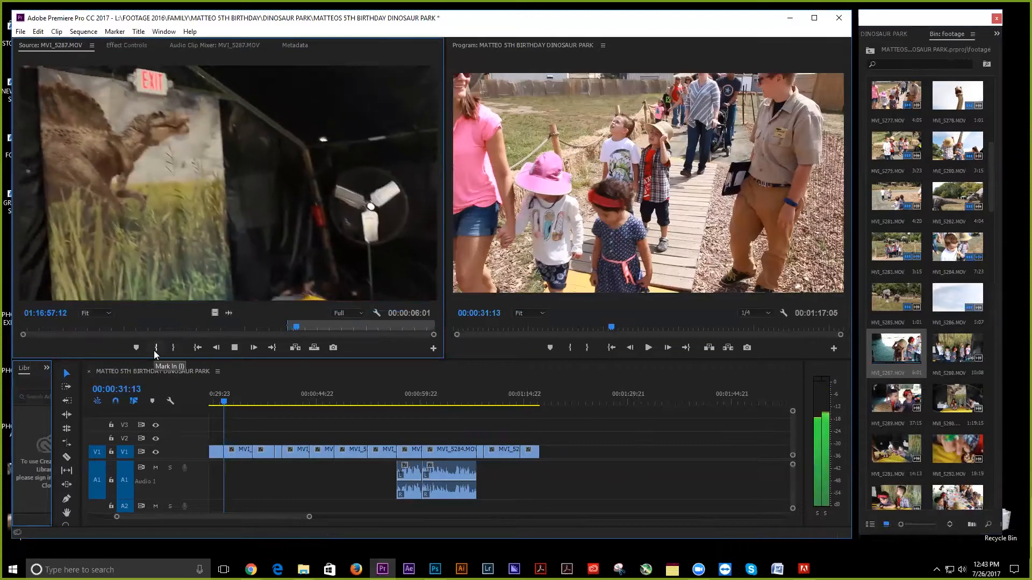
left_click(173, 348)
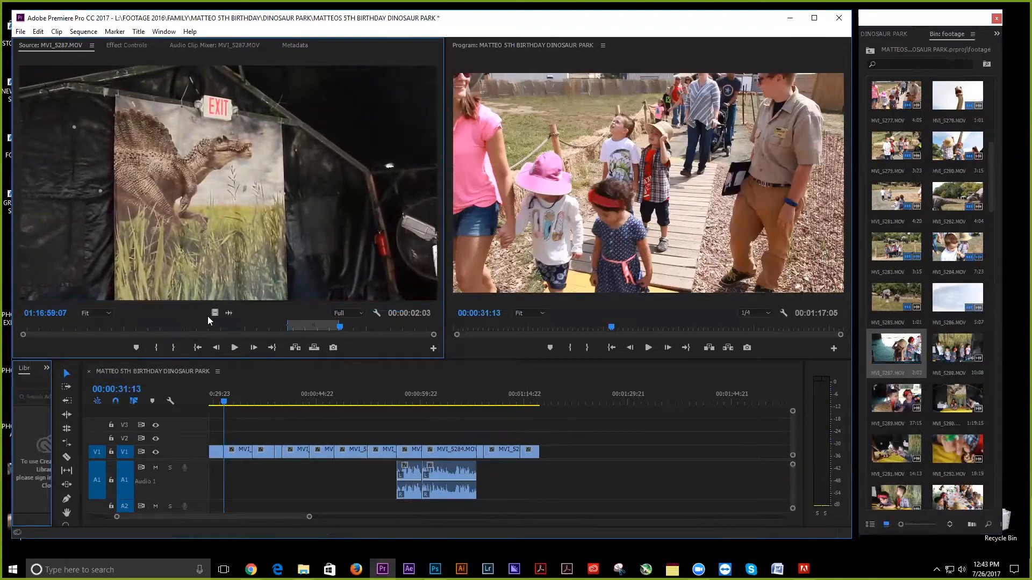
left_click_drag(212, 312, 542, 451)
Mark a 3:10 range of MVI_5288.MOV ending at 01:17:08:21 and add it with its audio after the last clip on V1.
double_click(965, 349)
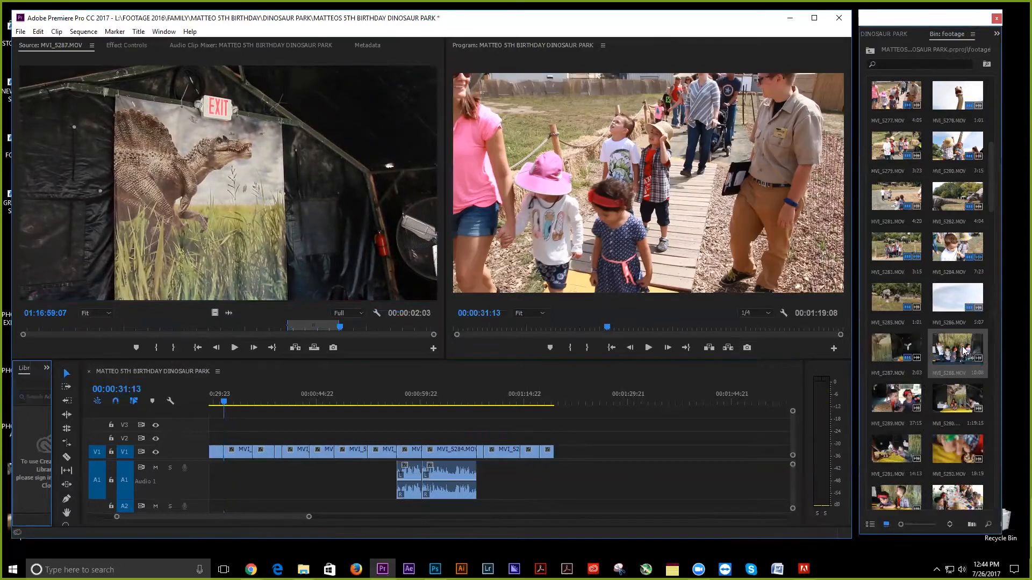
left_click(77, 326)
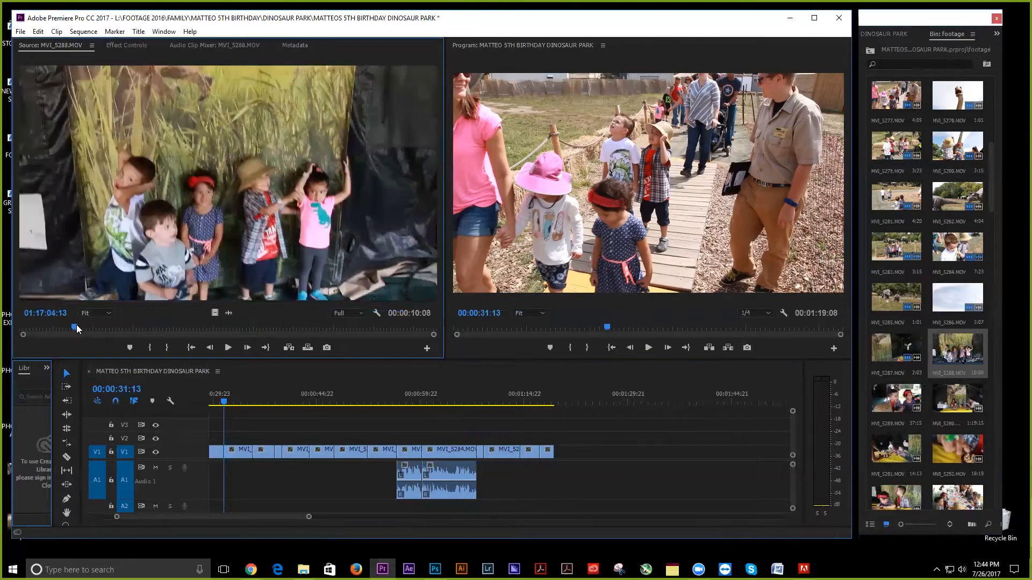
key("space")
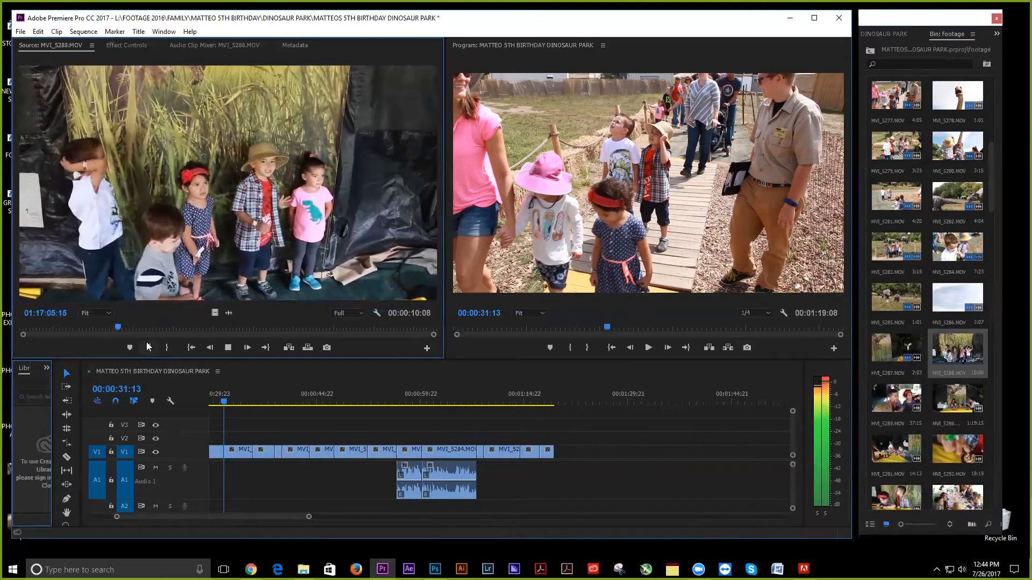
left_click(146, 346)
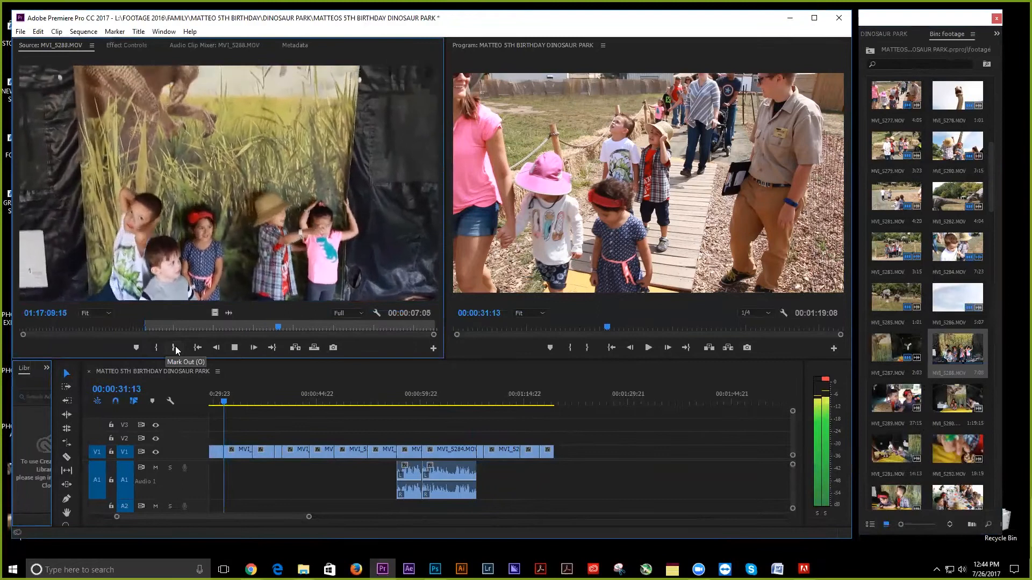
left_click(112, 328)
left_click(156, 347)
key("space")
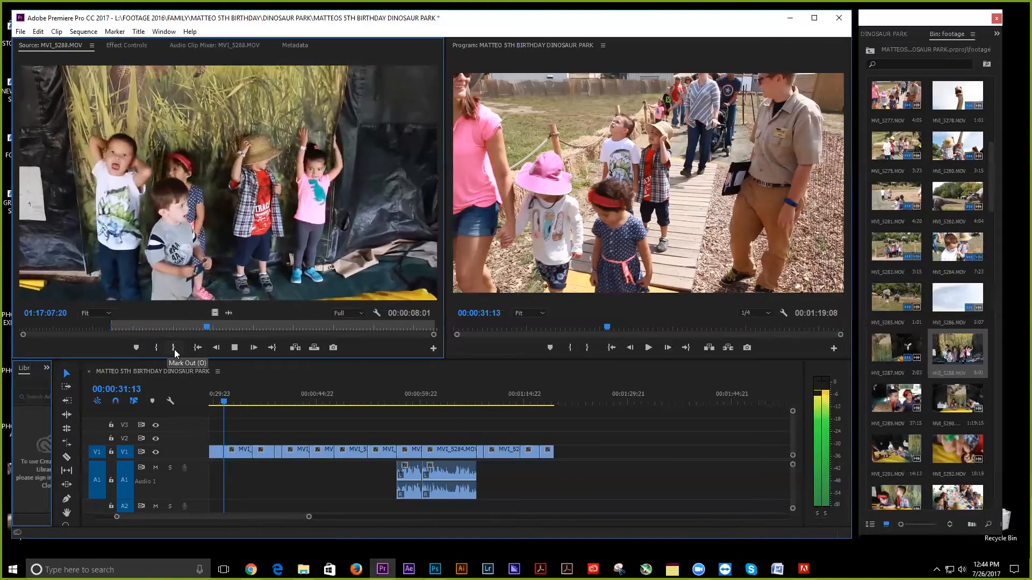
key("space")
left_click(173, 347)
left_click_drag(537, 399, 559, 454)
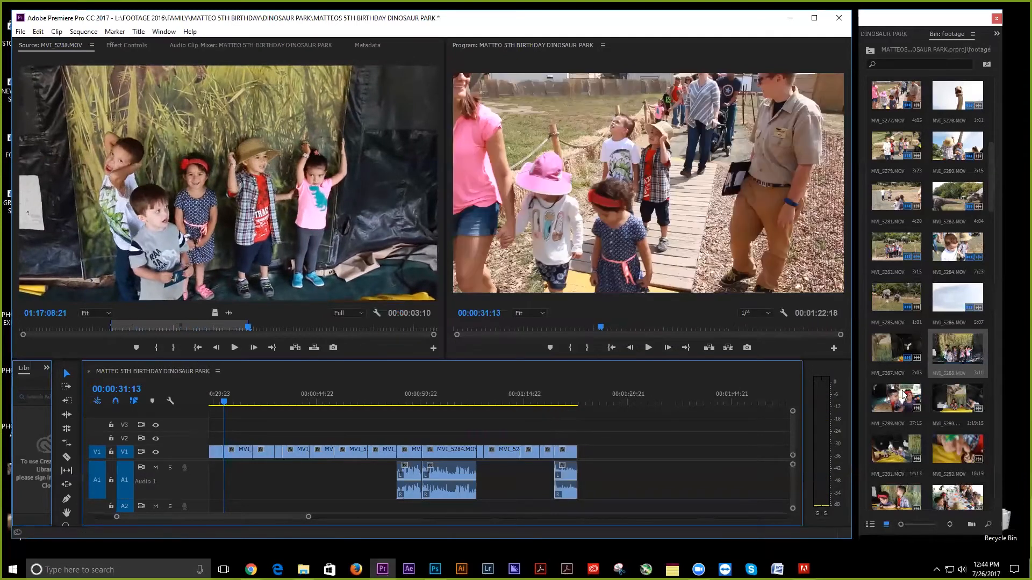
Preview MVI_5289.MOV, mark a 2:16 range ending at 01:17:21:09, and add its video only at the end of V1.
double_click(903, 394)
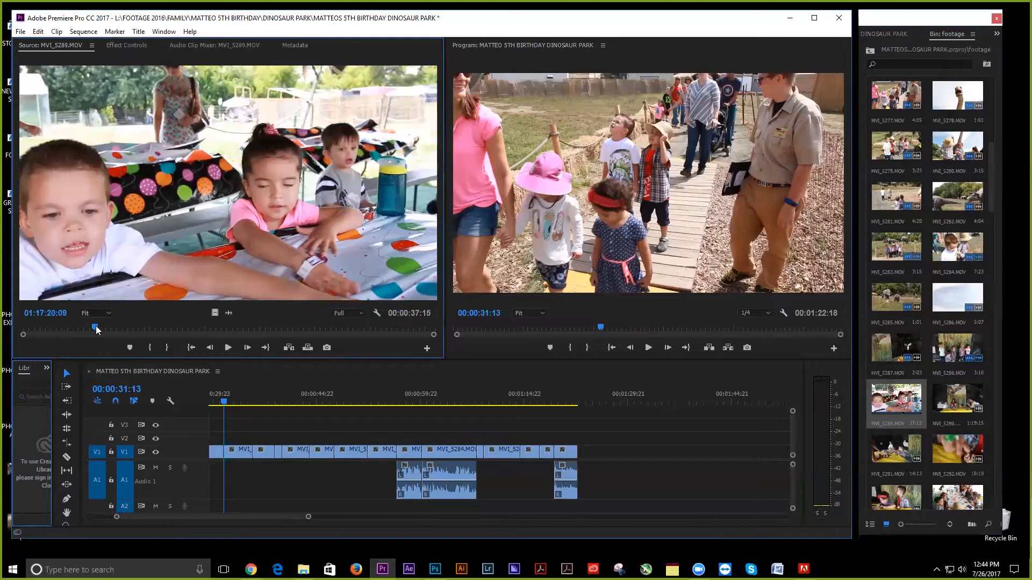
key("space")
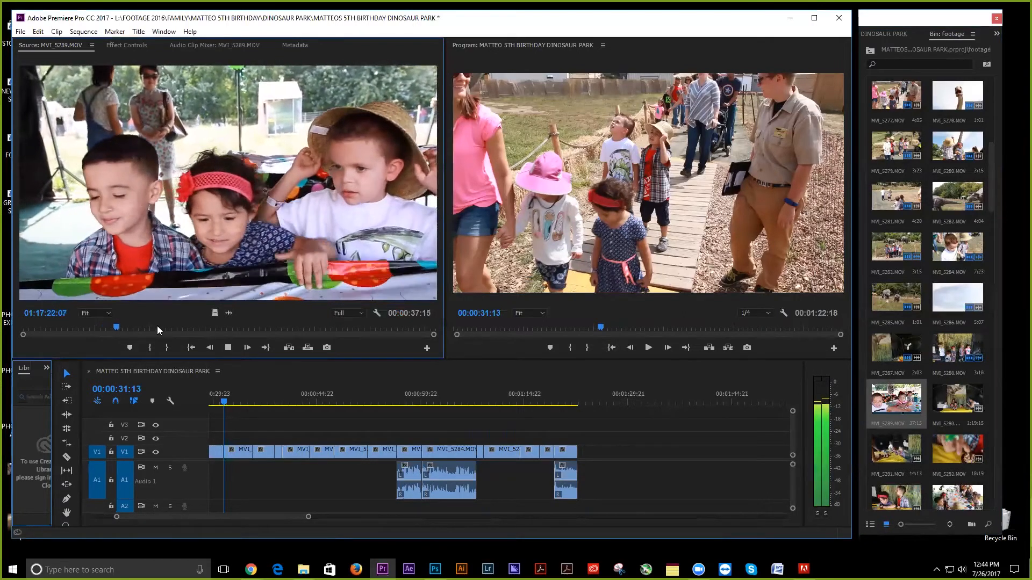
left_click_drag(157, 326, 264, 326)
key("space")
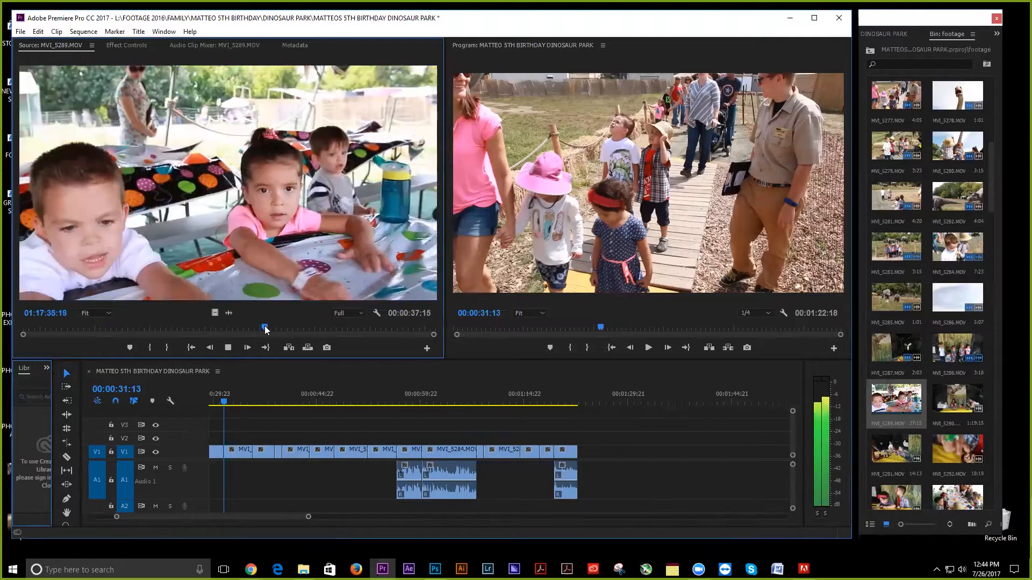
left_click(67, 325)
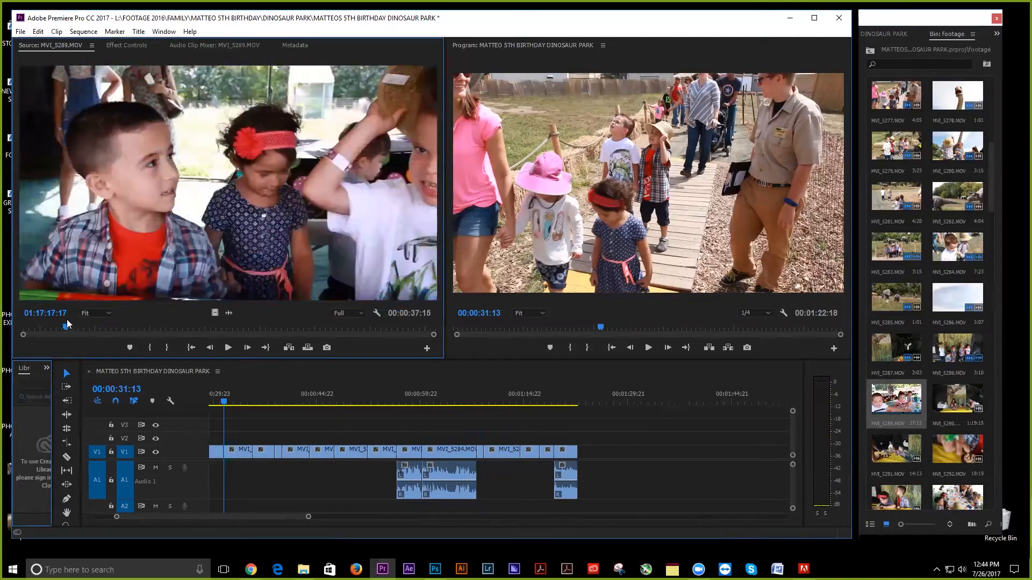
left_click(150, 347)
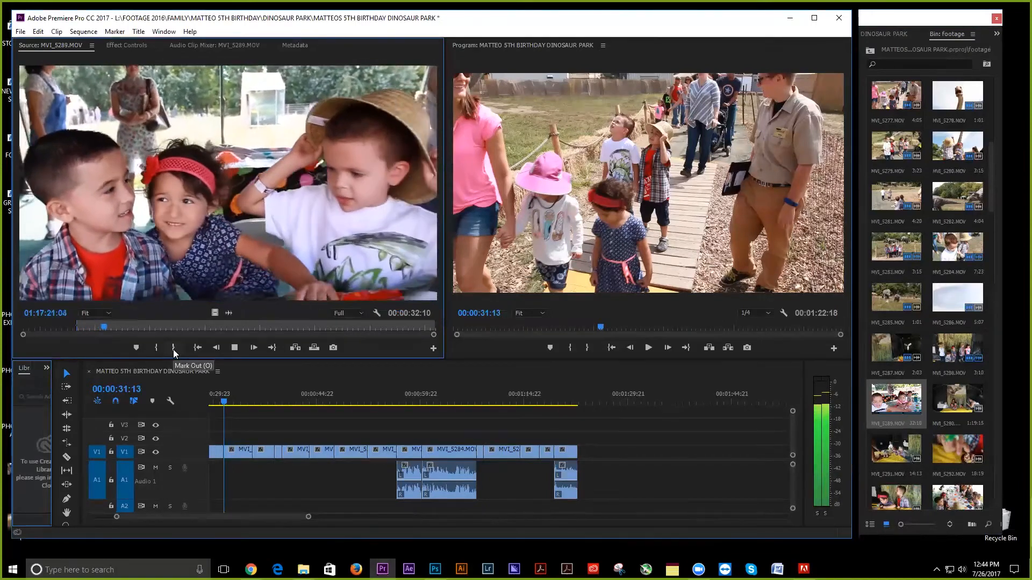
left_click(173, 347)
key("space")
left_click_drag(366, 359, 582, 449)
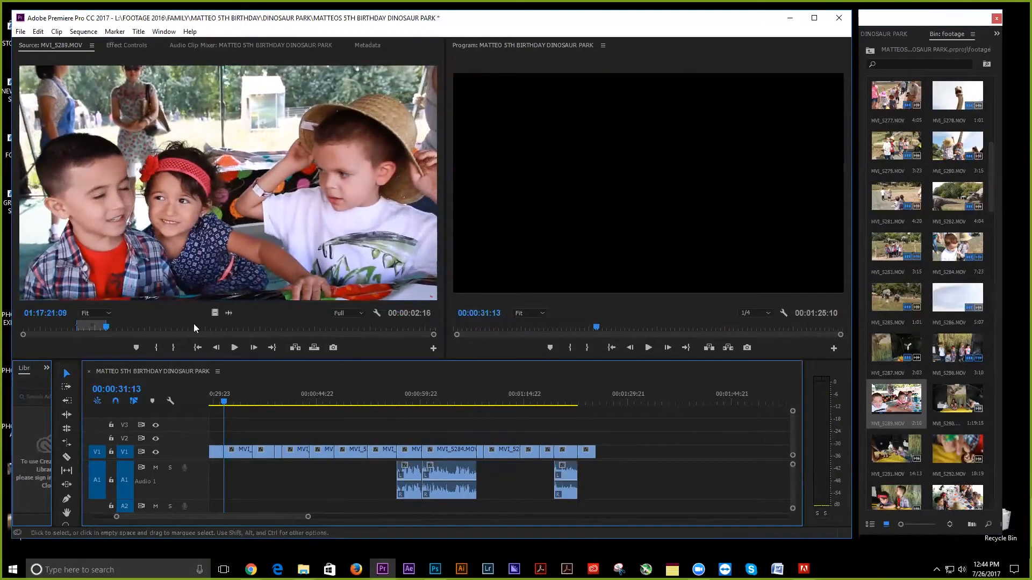
Mark a 2:00 range of MVI_5289.MOV ending at 01:17:44:06 and add its video only at the end of V1.
left_click(149, 325)
left_click(212, 327)
left_click_drag(214, 326, 337, 328)
left_click(157, 346)
key("space")
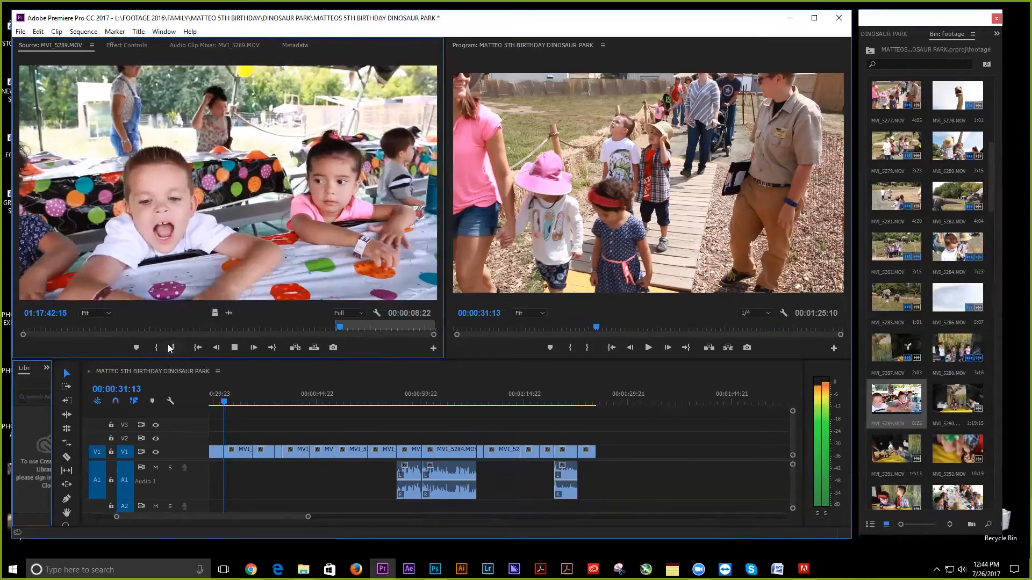
left_click(172, 347)
key("space")
left_click_drag(215, 312, 602, 451)
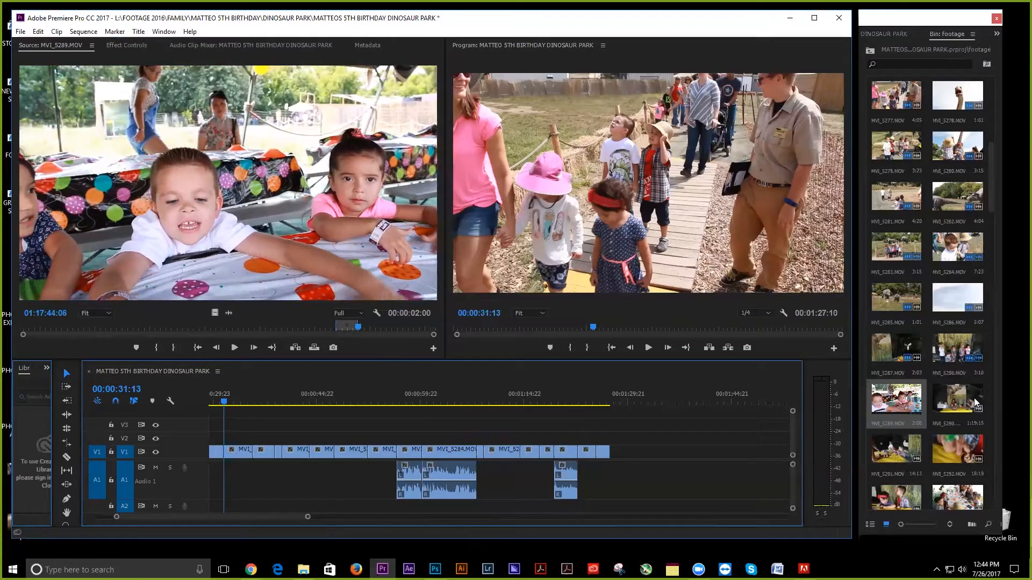
Preview MVI_5290.MOV and mark its In point at about 01:18:29, with the family gathered behind the cupcake table.
double_click(944, 398)
left_click(73, 328)
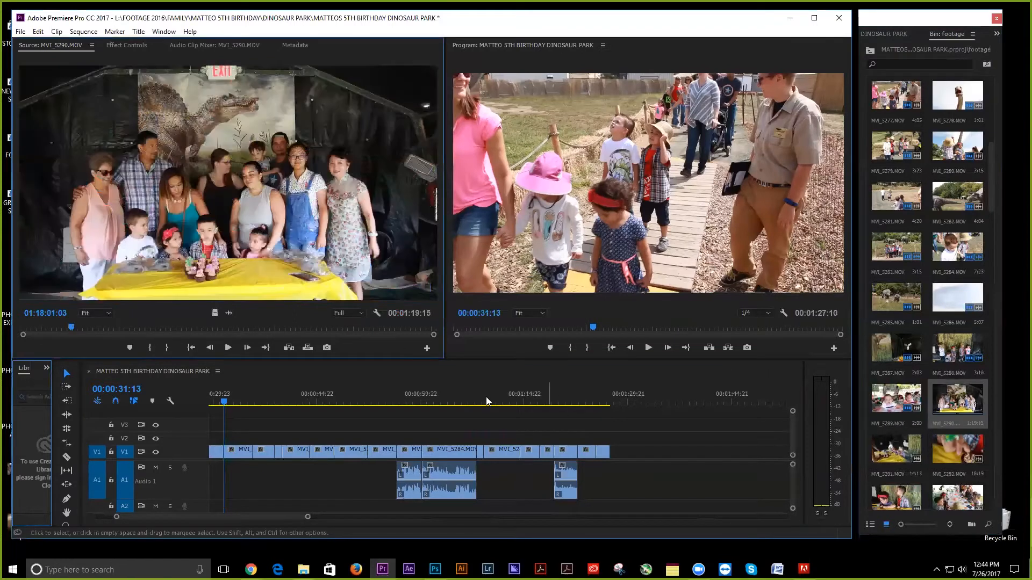
left_click(582, 401)
left_click_drag(603, 394, 611, 395)
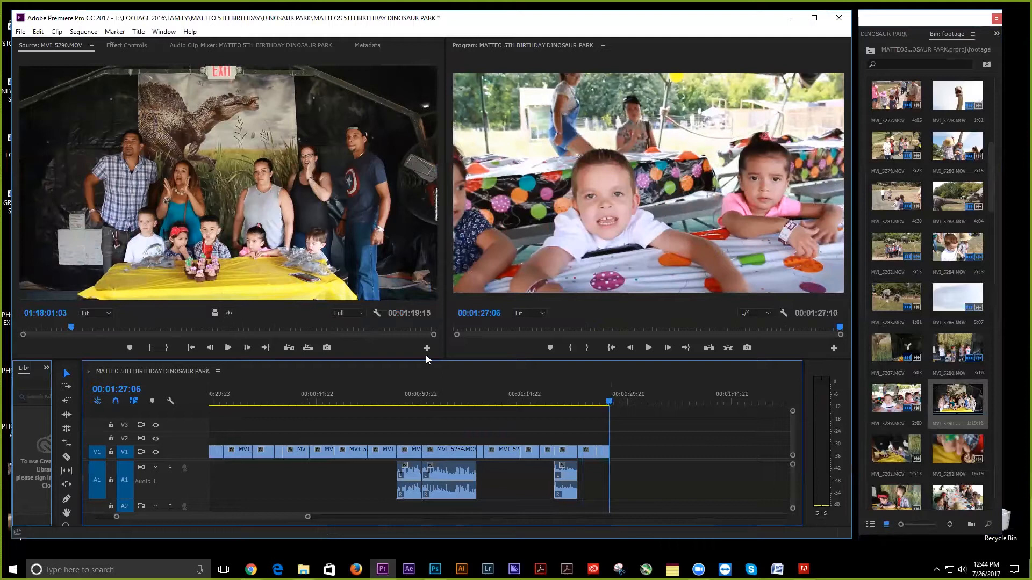
left_click_drag(79, 327, 176, 324)
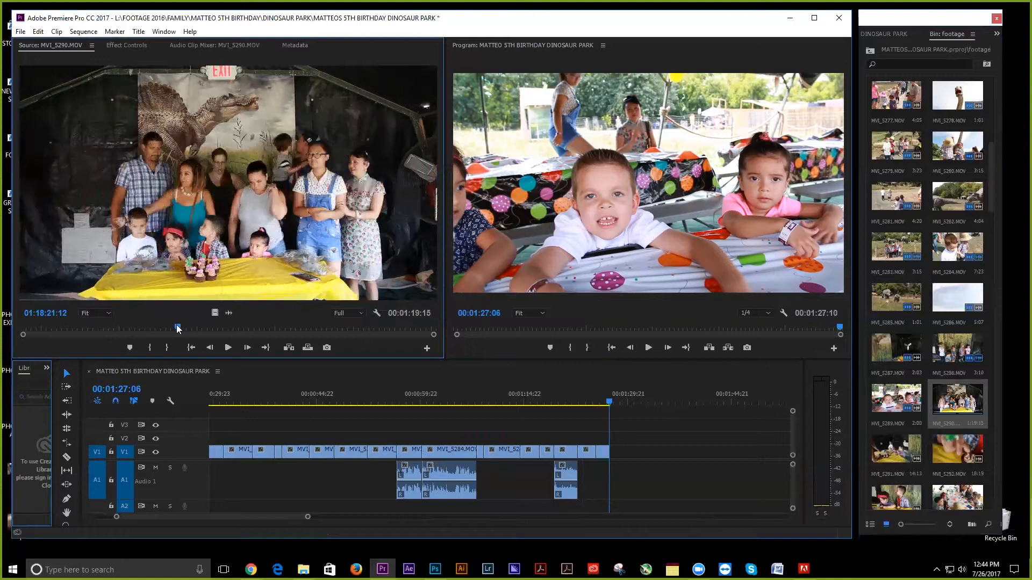
key("space")
left_click(225, 325)
key("space")
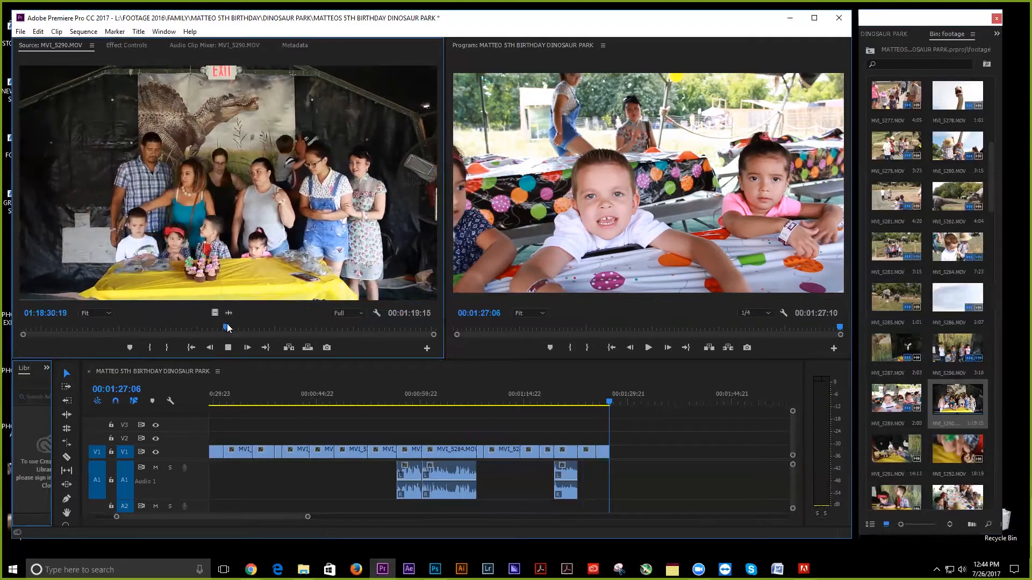
left_click(193, 324)
key("space")
key("space")
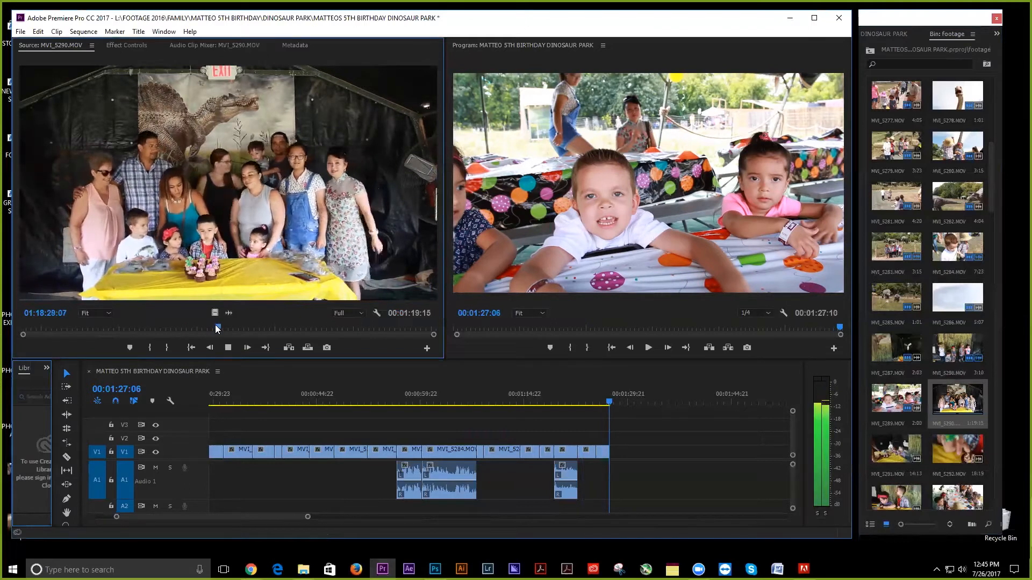
key("space")
left_click(153, 348)
Mark the Out point of MVI_5290.MOV at 01:18:54:06 and add the range with its audio after the last clip on V1.
key("space")
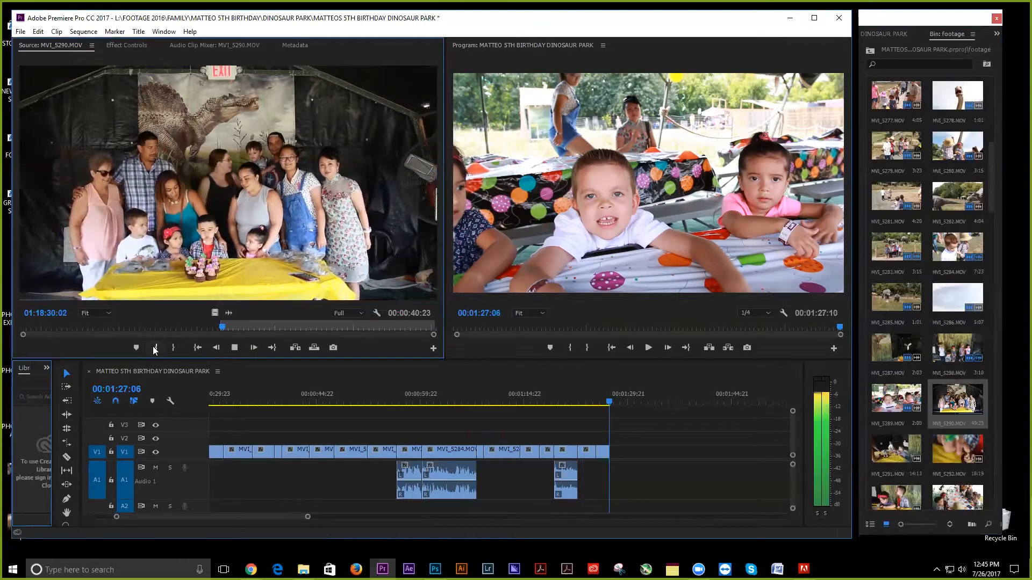
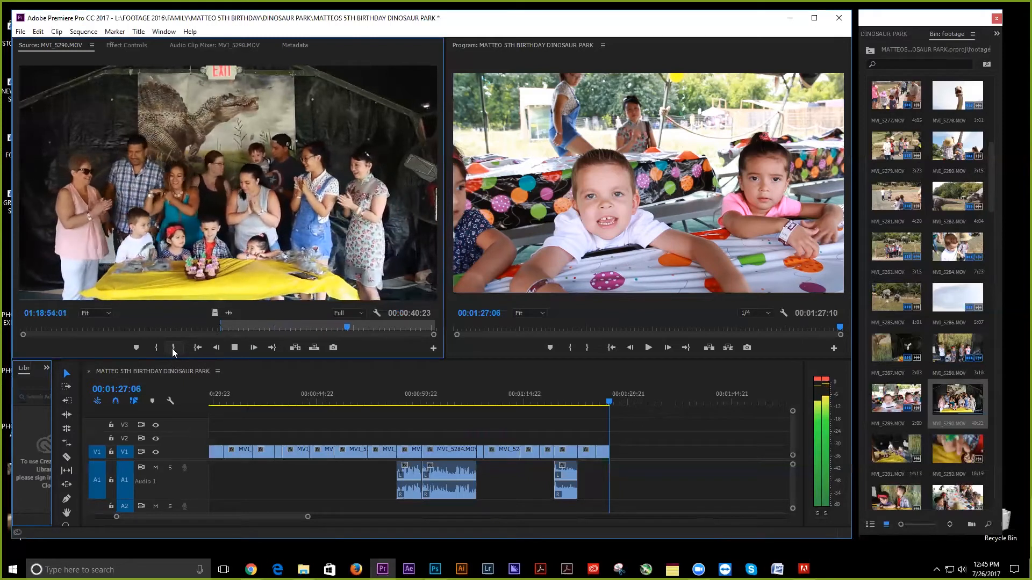
left_click(172, 348)
left_click_drag(474, 332, 632, 409)
Save the project and move the sequence playhead to 00:01:49:03, near the end of the last clip.
key("minus")
key("minus")
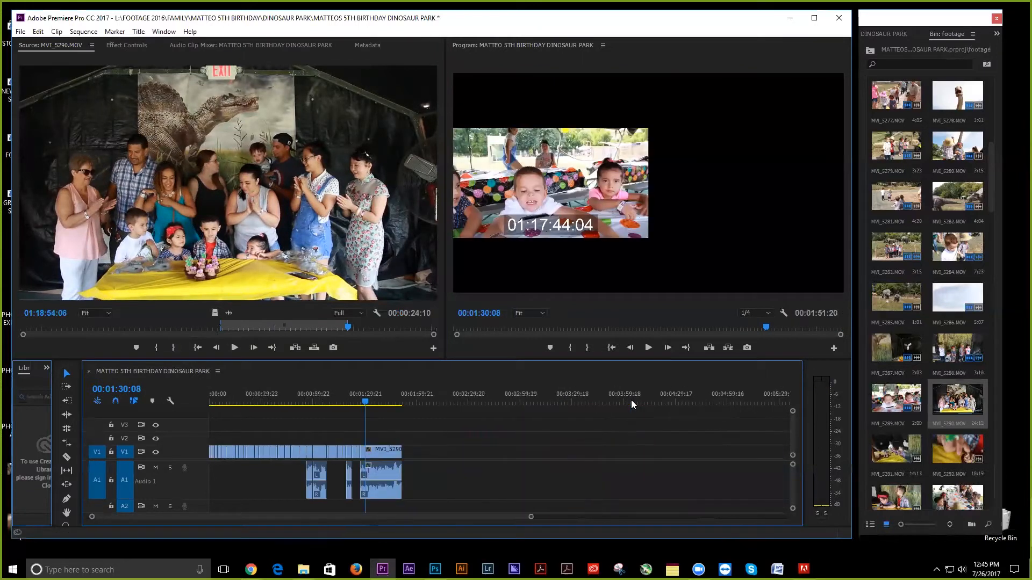
key("ctrl+s")
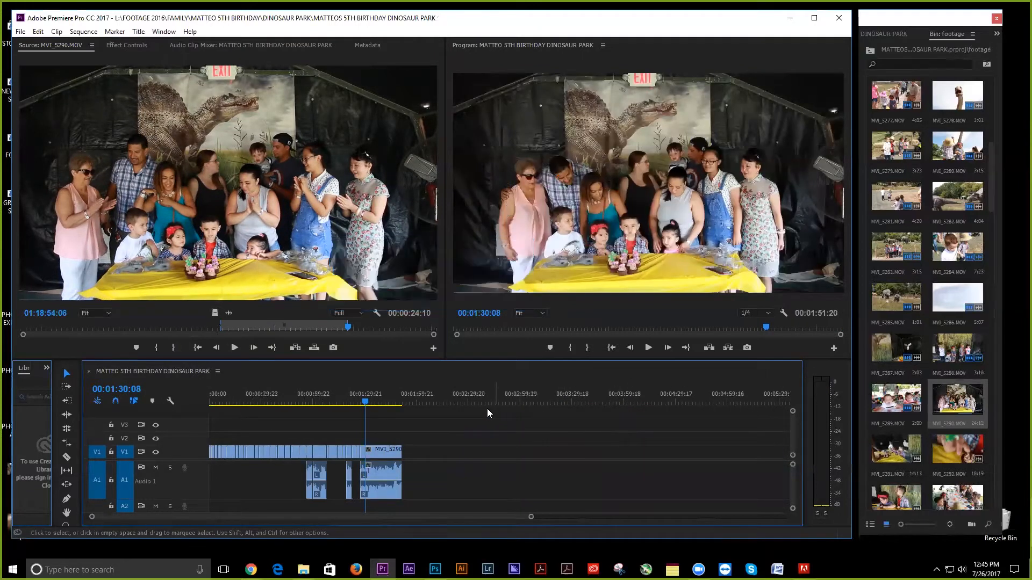
left_click(399, 400)
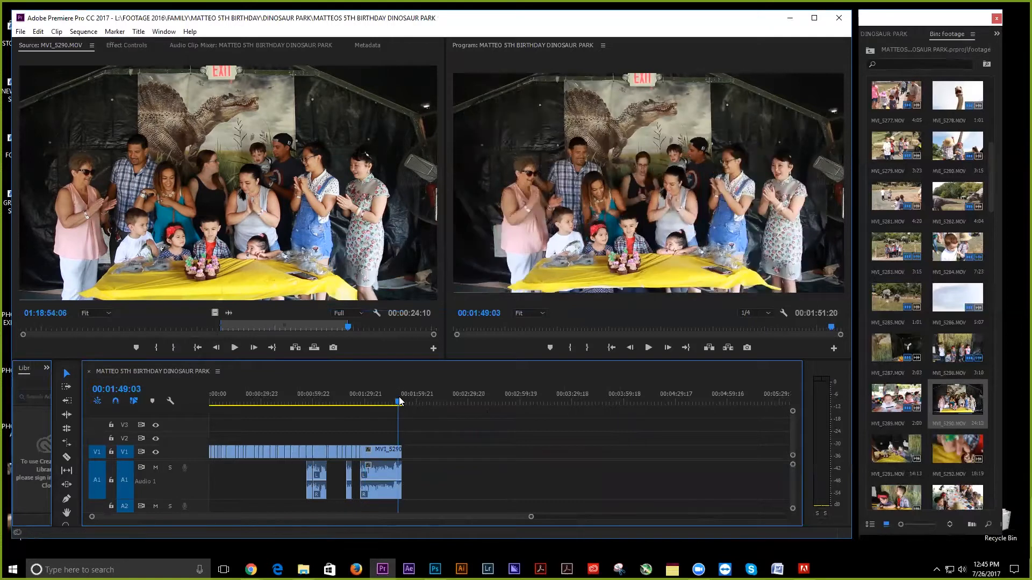
key("equal")
key("equal")
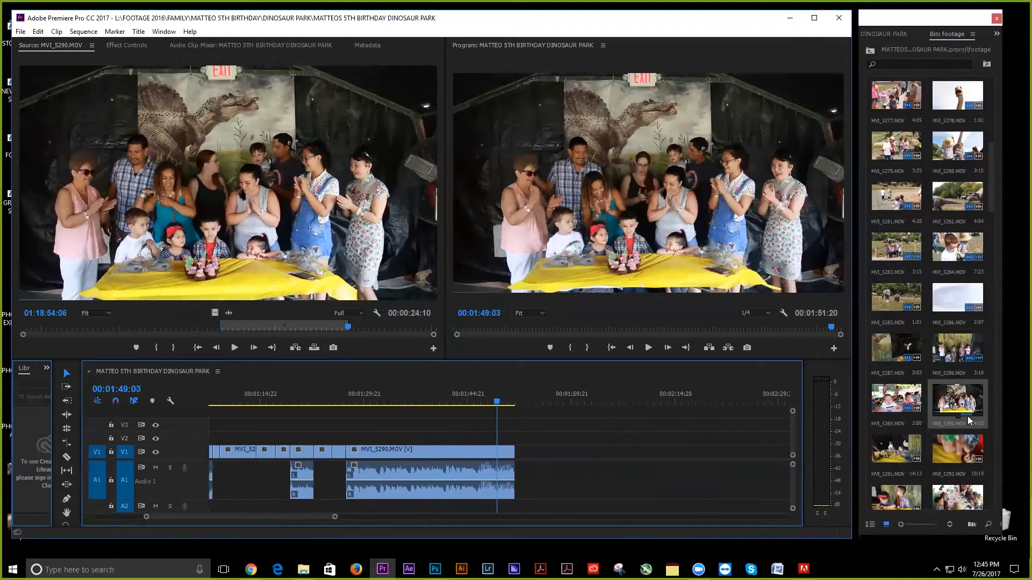
Preview MVI_5291.MOV of the children eating cupcakes for a usable moment.
double_click(898, 449)
left_click_drag(991, 170, 992, 209)
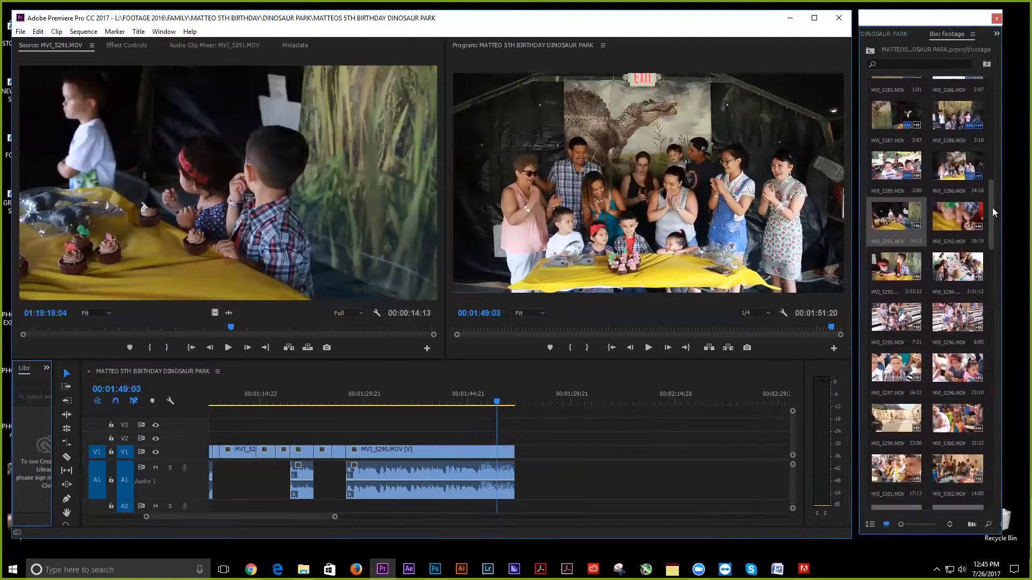
left_click(251, 304)
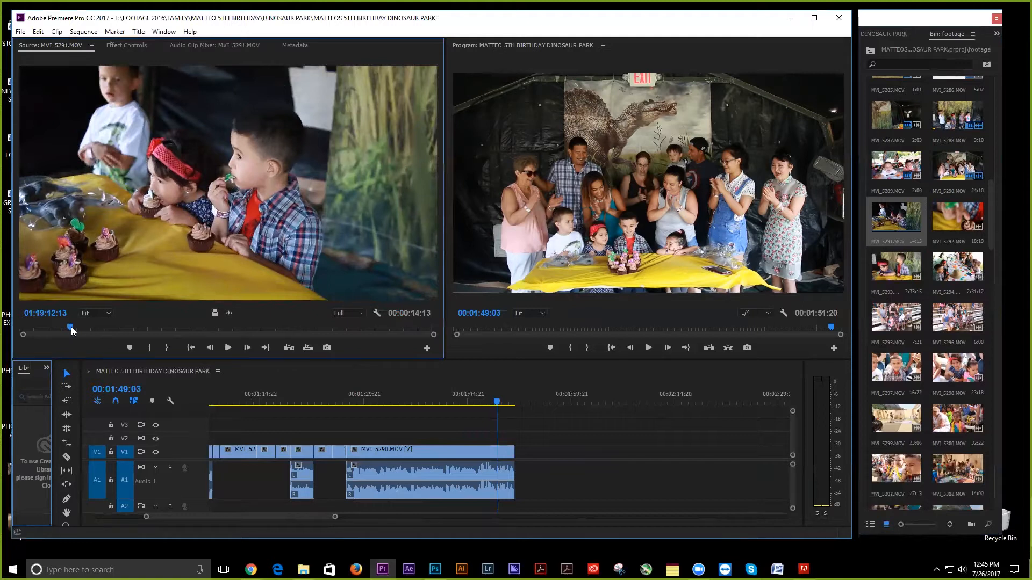
left_click_drag(71, 331, 218, 332)
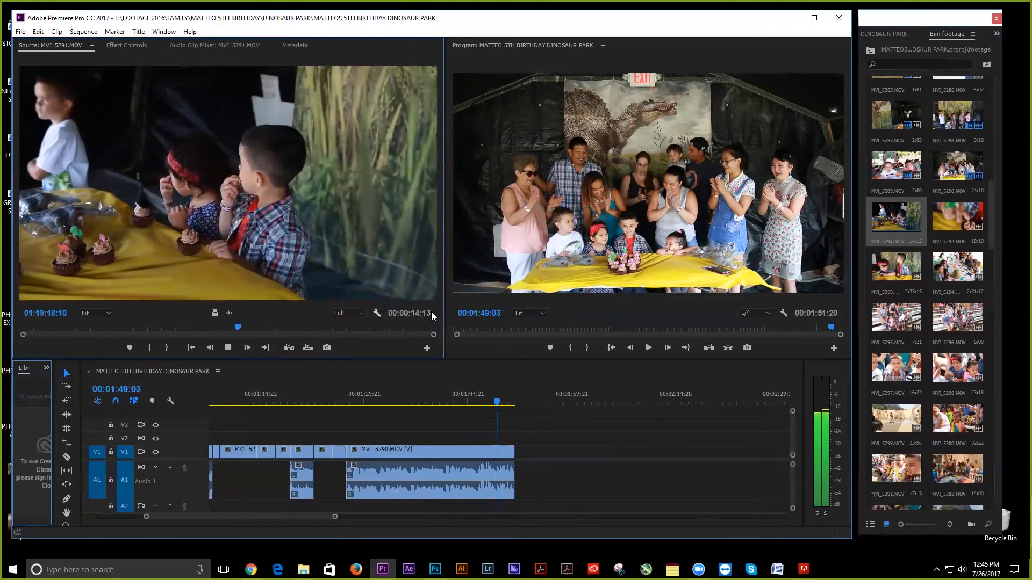
key("space")
Mark a 1:20 range of MVI_5292.MOV ending at 01:19:34:23 with the boy waving, and add its video only at the end of V1.
double_click(965, 212)
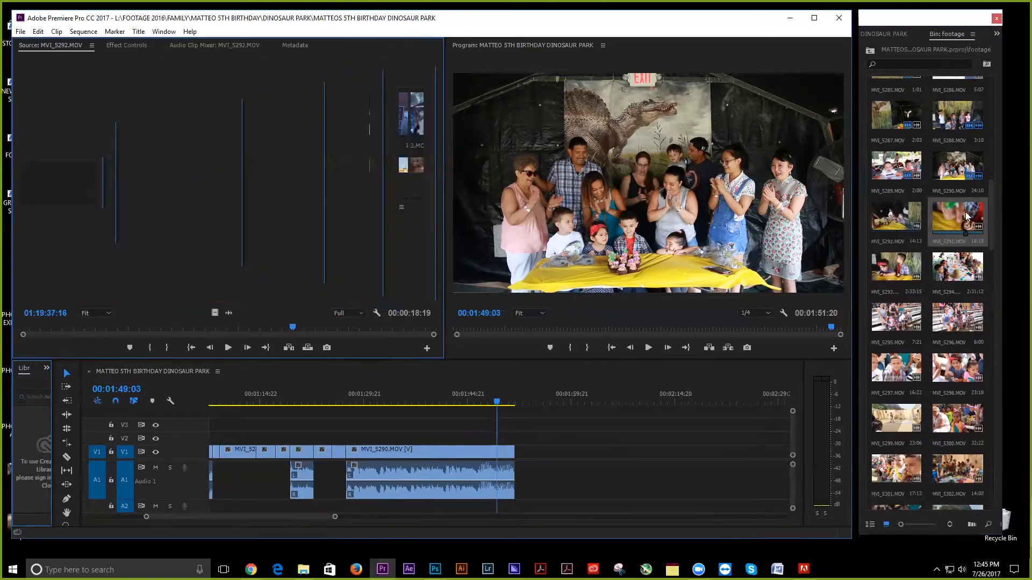
key("space")
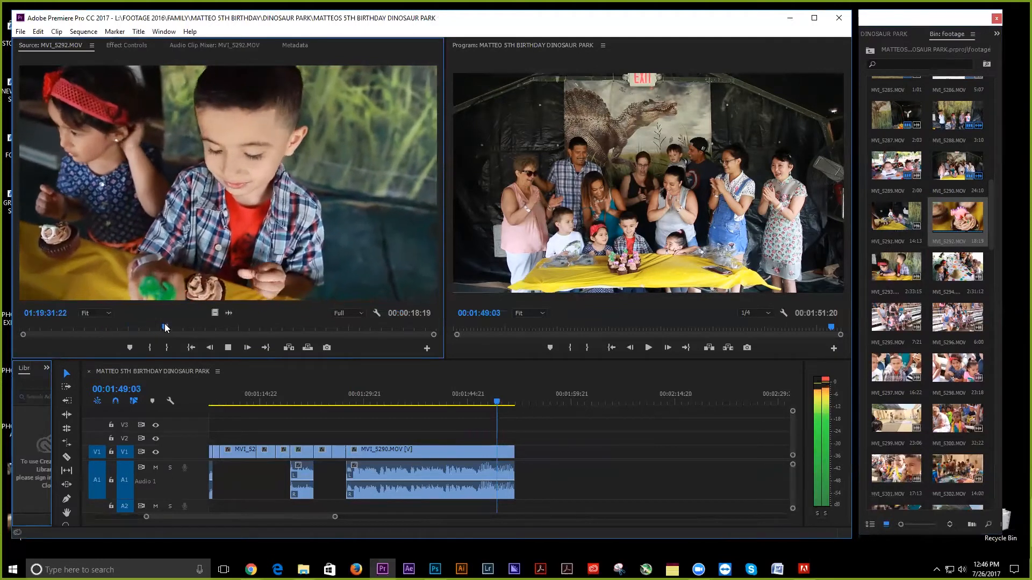
left_click(150, 348)
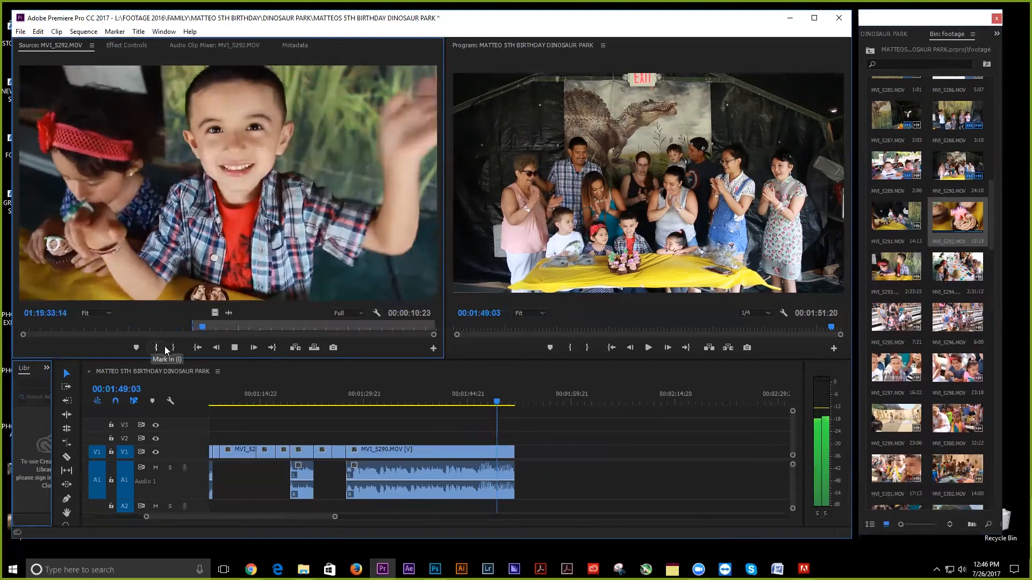
left_click(172, 349)
left_click_drag(223, 321, 524, 457)
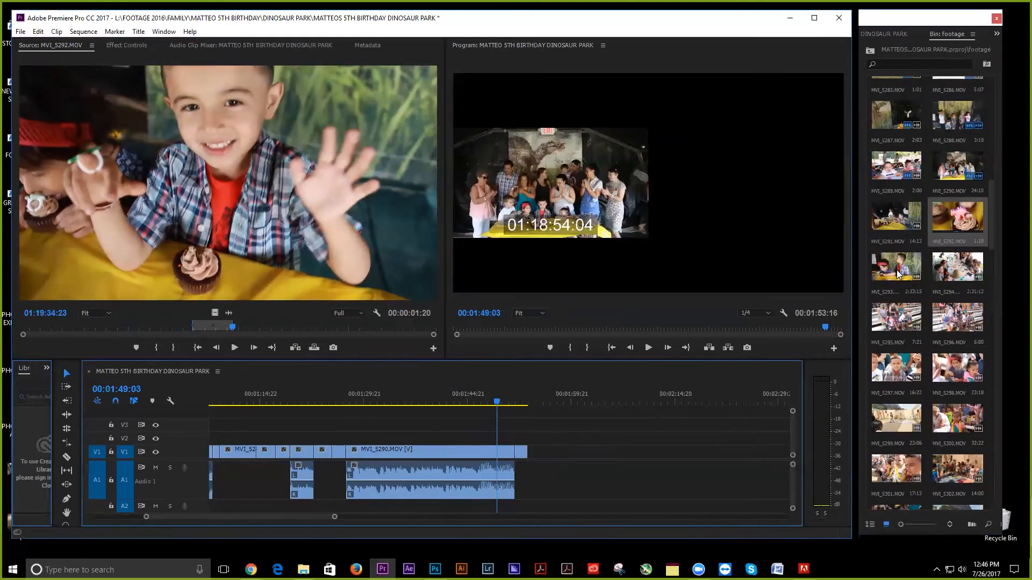
Mark an excerpt of about 2 seconds in MVI_5293.MOV and append its video only to the end of V1.
double_click(873, 264)
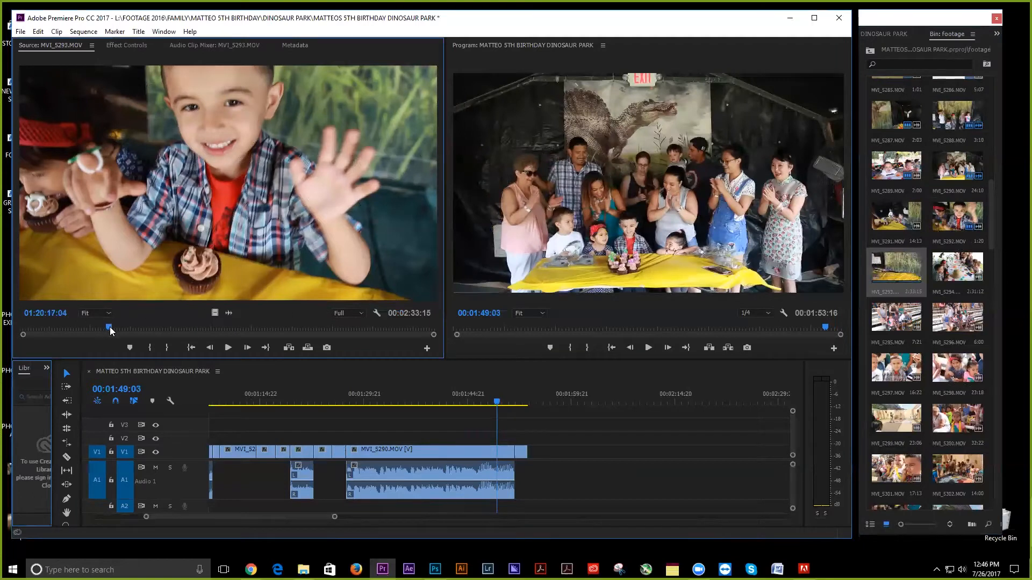
left_click_drag(227, 327, 281, 325)
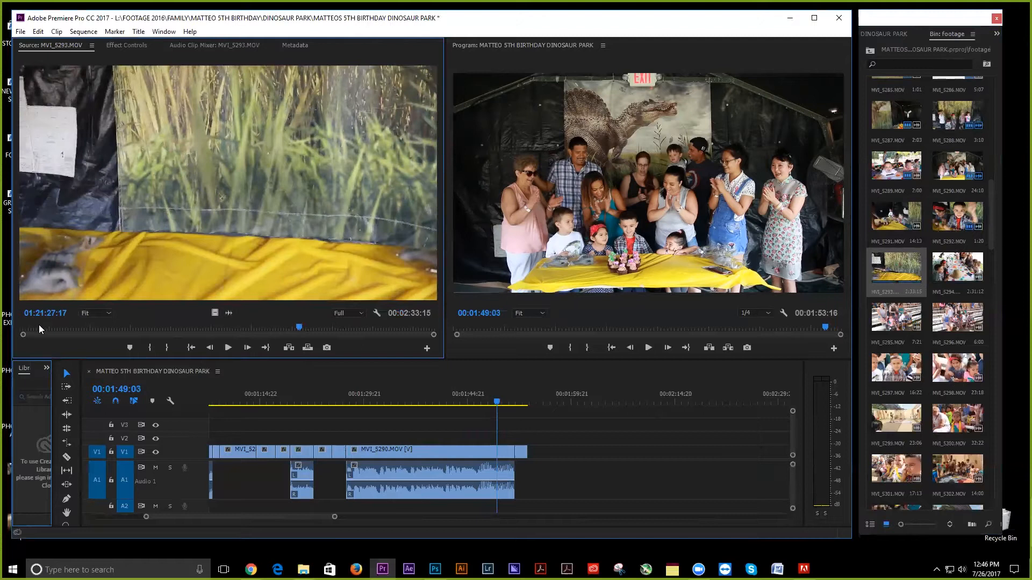
left_click(24, 325)
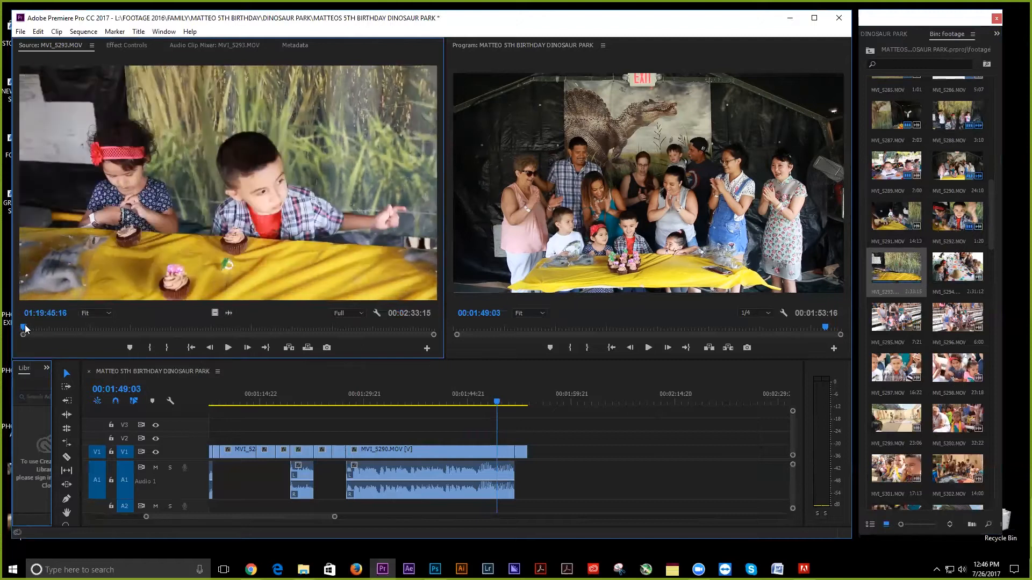
left_click(173, 348)
left_click_drag(214, 314, 533, 451)
Mark an excerpt of about 3 seconds in MVI_5294.MOV and append its video only to the end of V1.
double_click(957, 264)
left_click(68, 324)
key("space")
left_click_drag(67, 324, 124, 329)
left_click(149, 348)
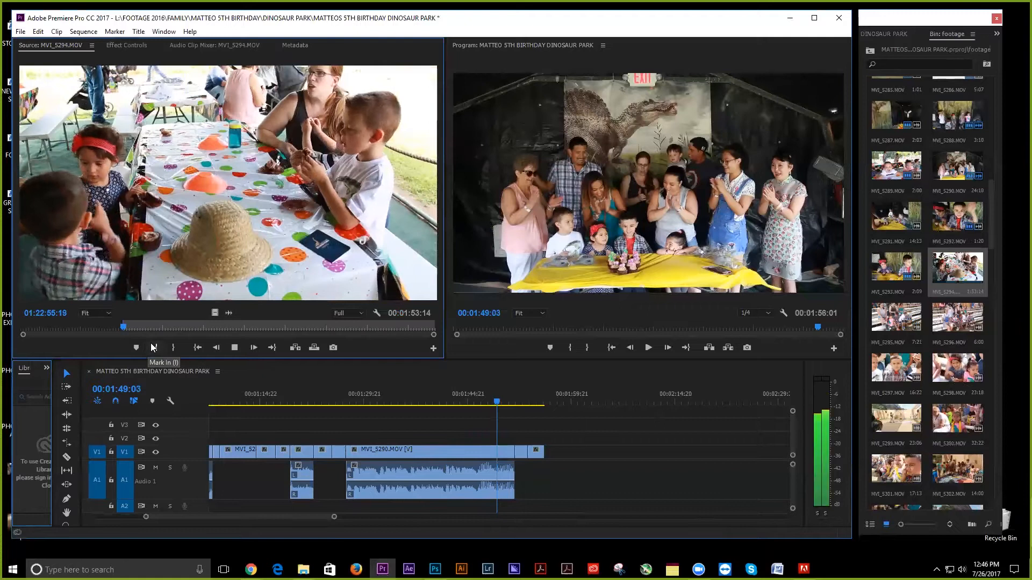
key("space")
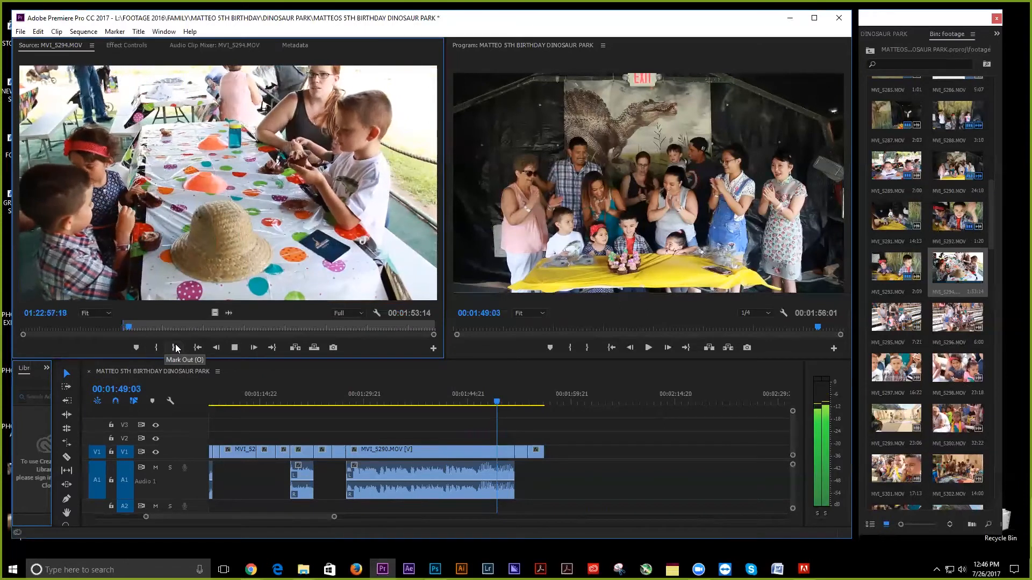
left_click(174, 347)
left_click_drag(215, 313, 550, 455)
Mark MVI_5297.MOV from 01:25:12:08 to 01:25:16:08 and append its video only to the end of V1.
double_click(896, 317)
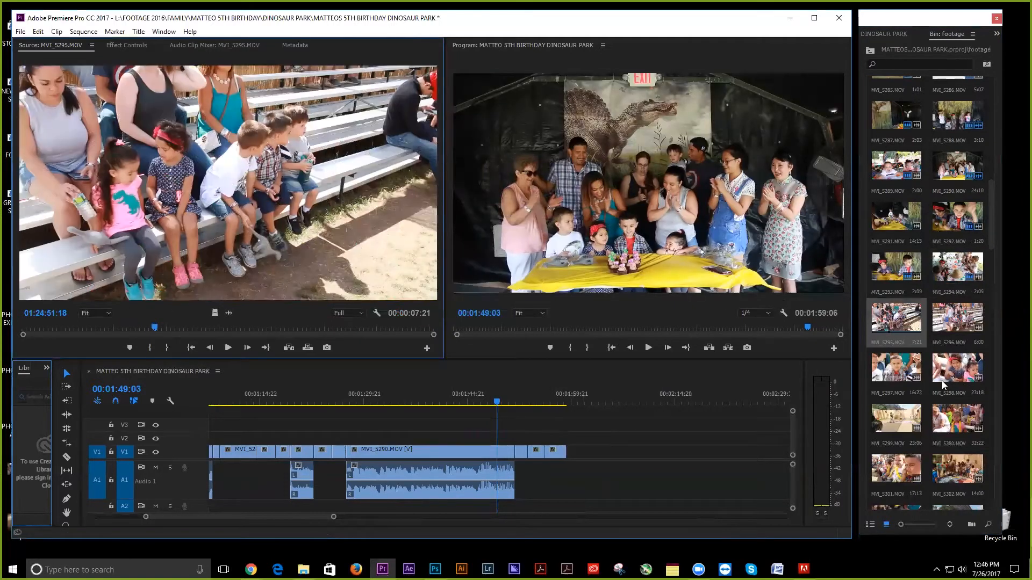
double_click(902, 367)
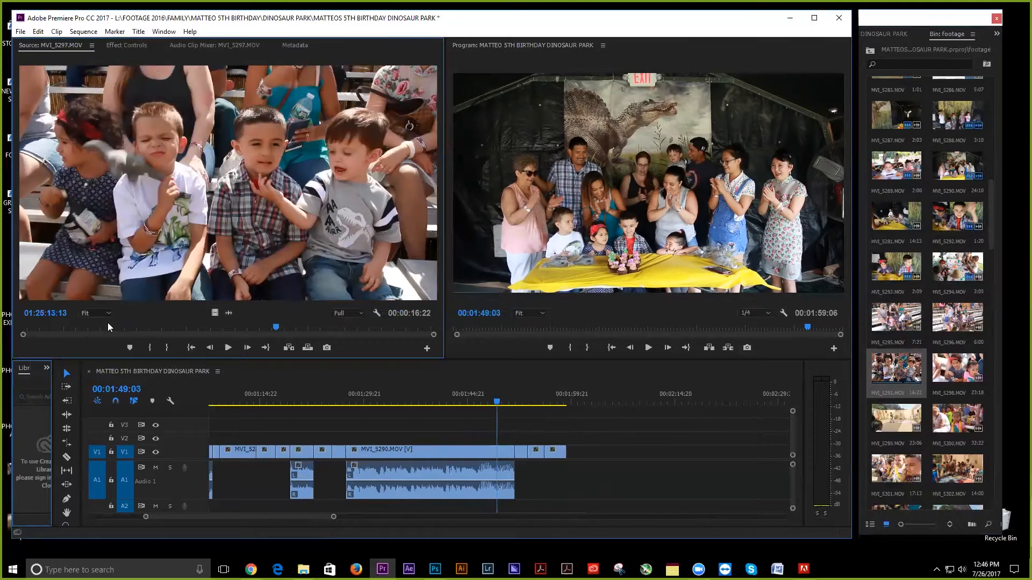
key("space")
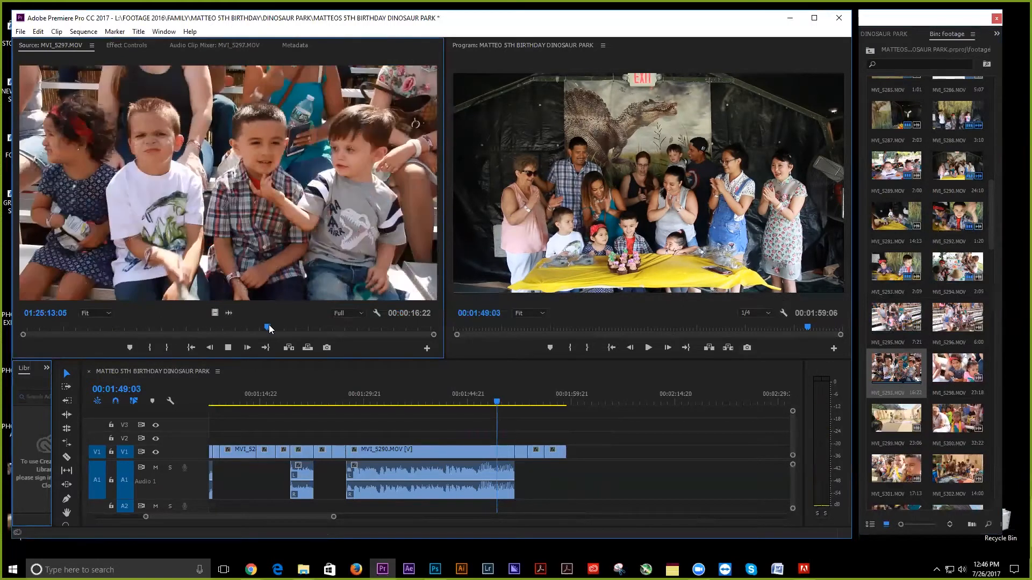
left_click(258, 327)
left_click_drag(258, 323, 247, 325)
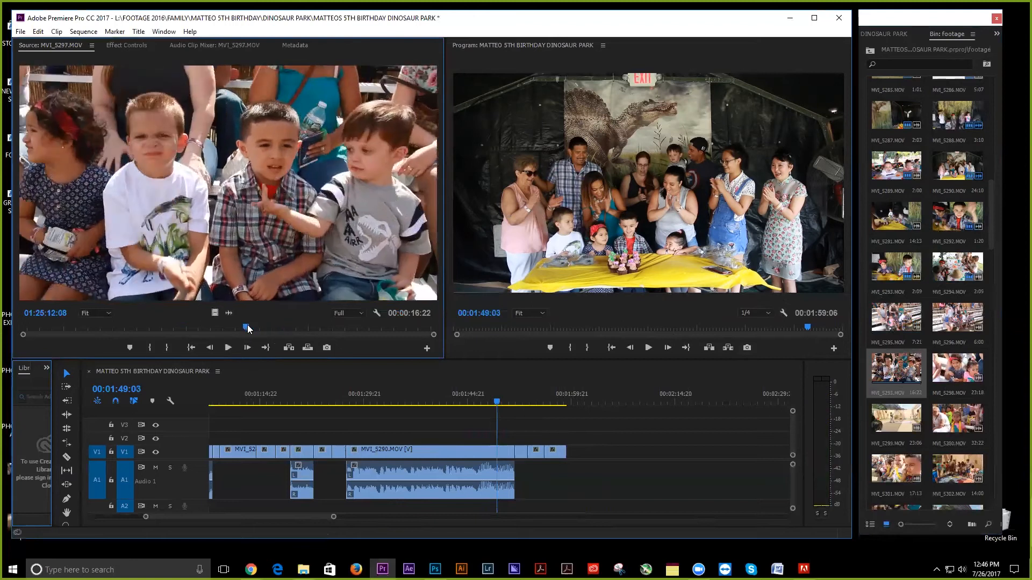
left_click(150, 350)
key("space")
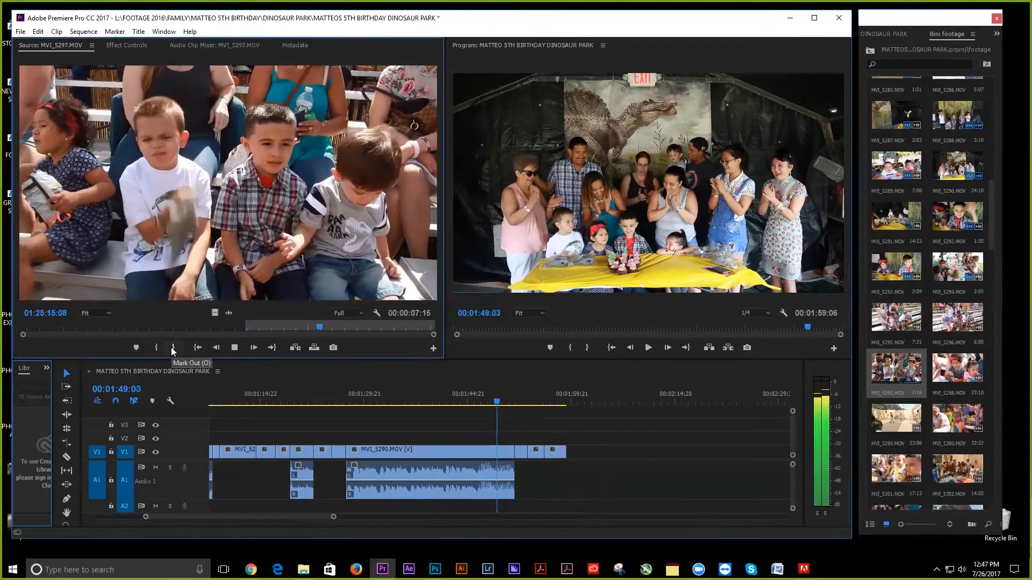
left_click_drag(214, 312, 576, 454)
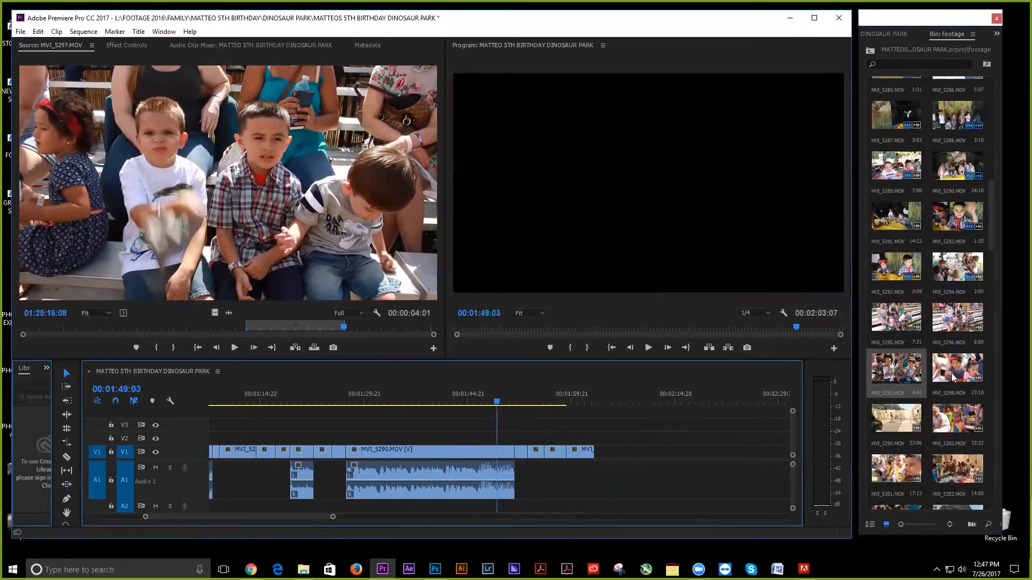
Mark about 2 seconds of MVI_5296.MOV starting at 01:24:57:17 and append its video only to the end of V1.
double_click(897, 317)
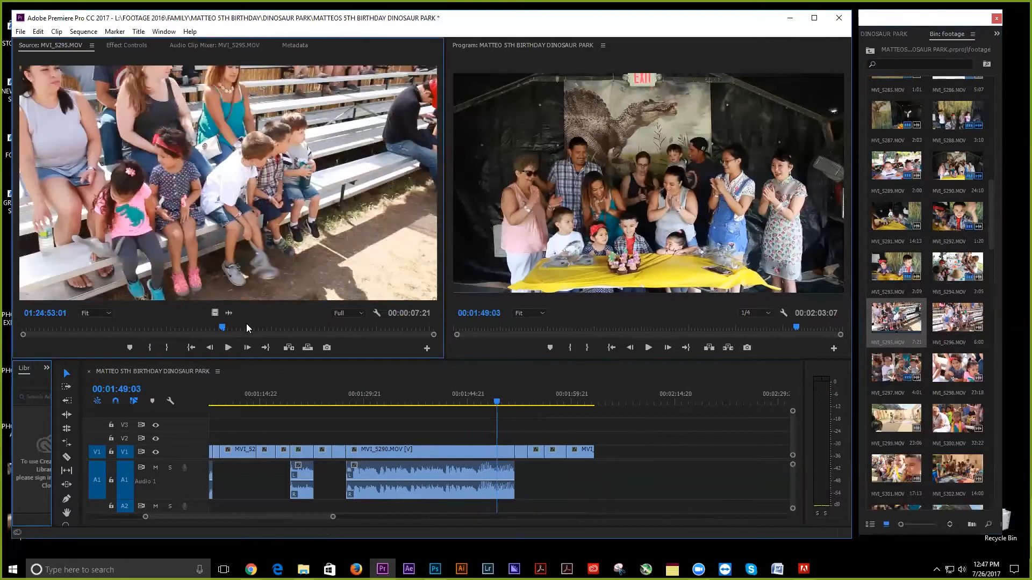
double_click(967, 316)
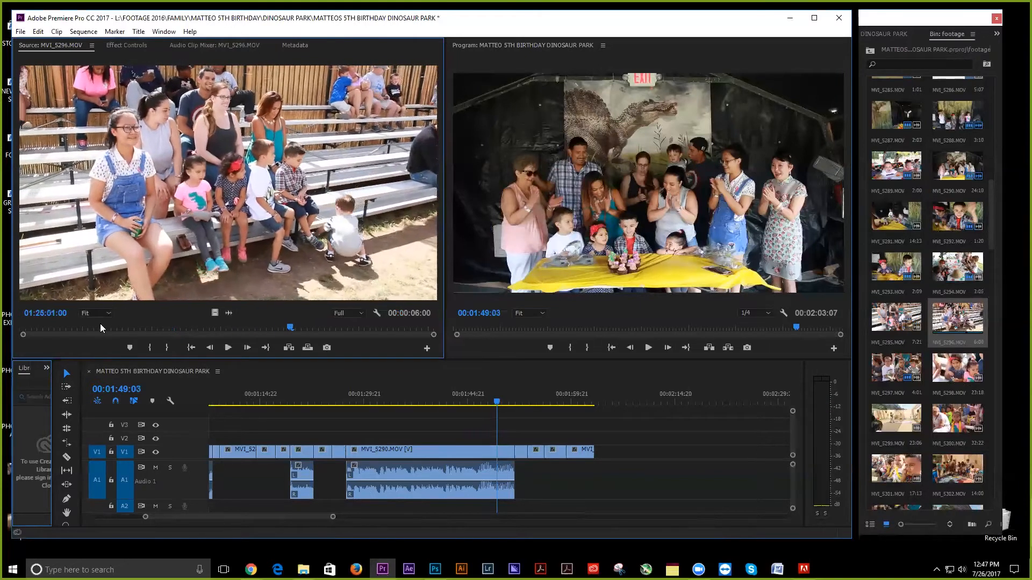
left_click(59, 326)
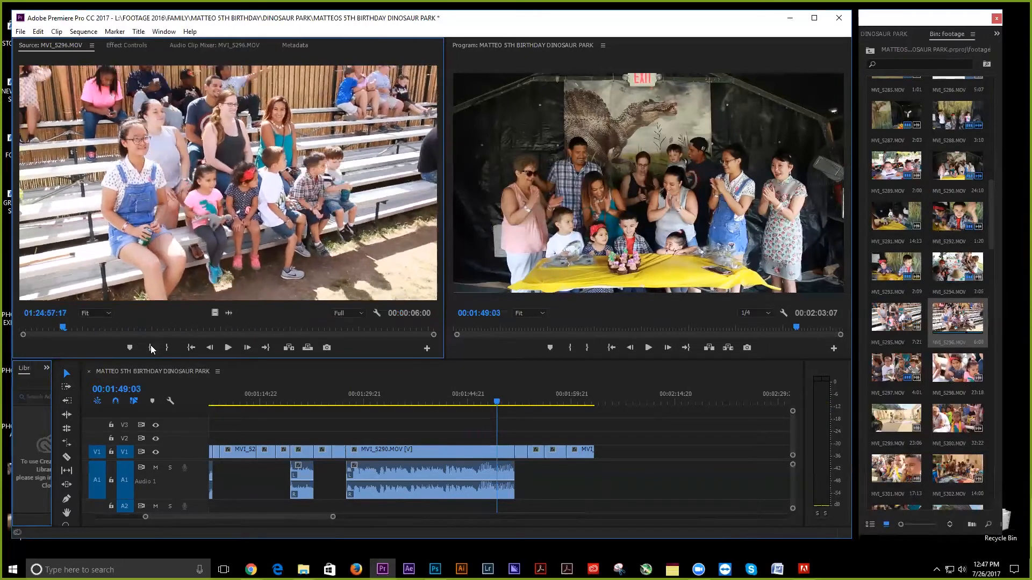
left_click(151, 347)
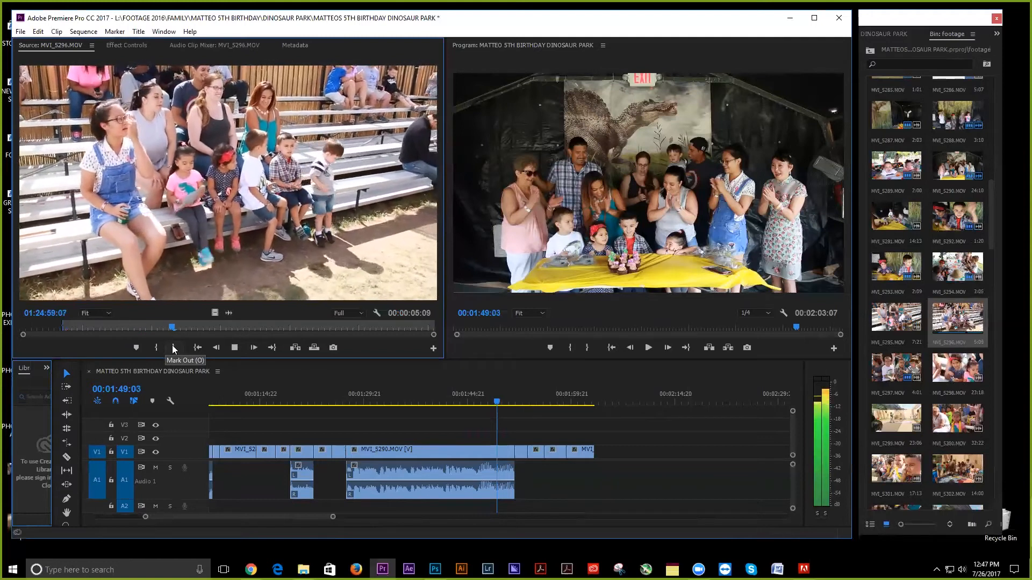
left_click(173, 348)
left_click_drag(215, 313, 657, 450)
Mark an excerpt of about 3 seconds in MVI_5301.MOV and place its video only on V2, right after the last V1 clip.
scroll(911, 416, "down", 2)
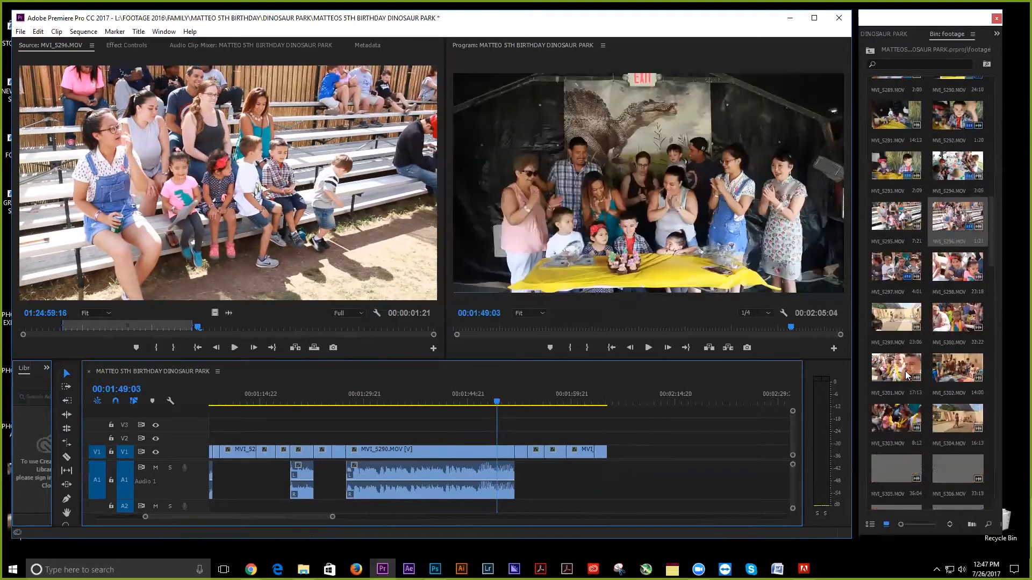
double_click(902, 366)
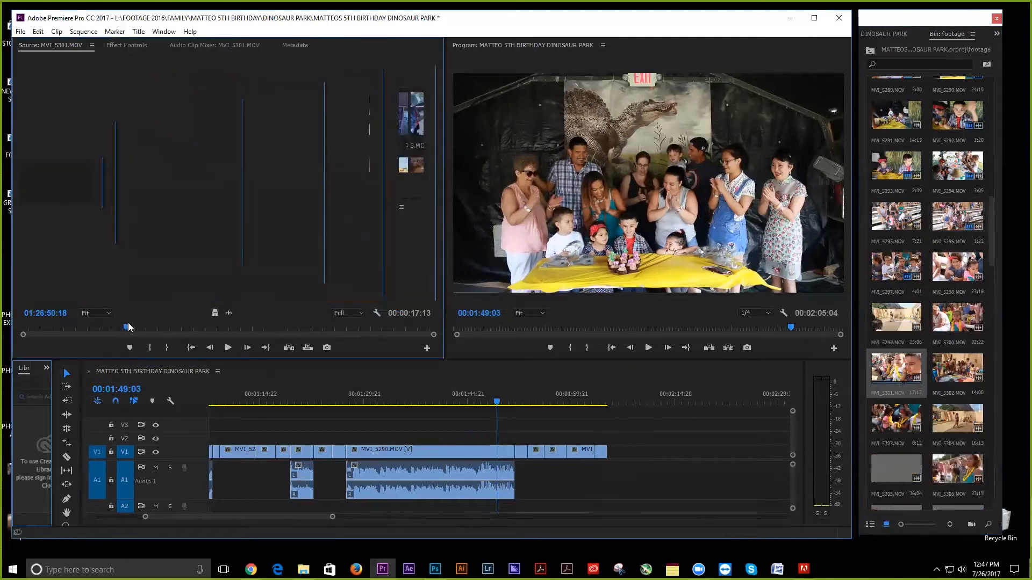
key("space")
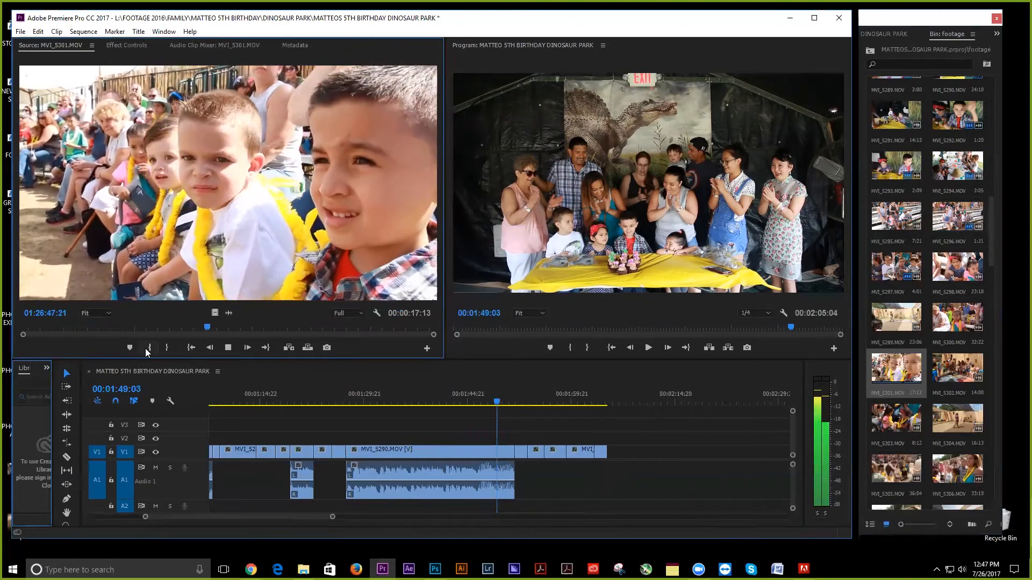
left_click(162, 350)
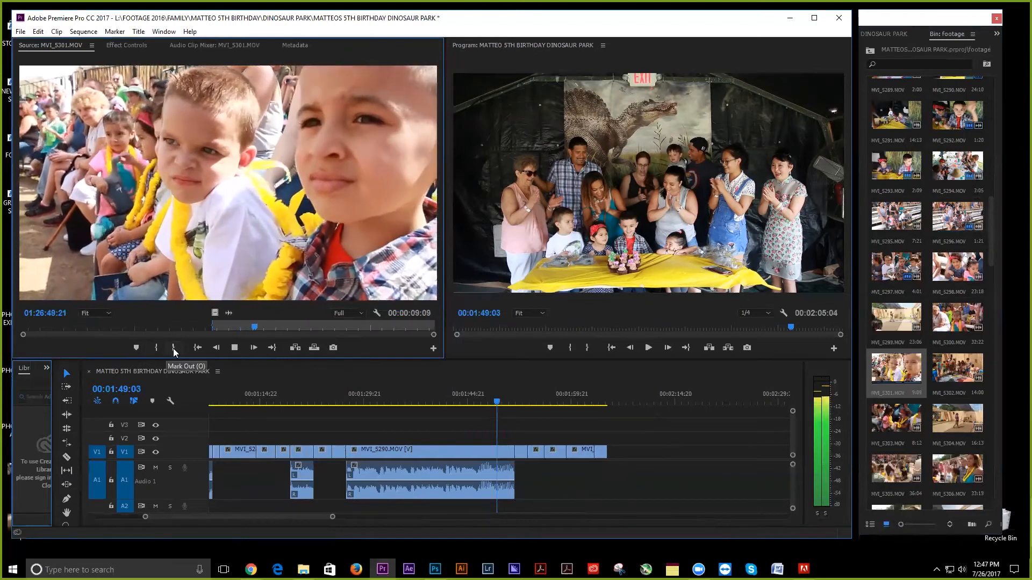
left_click(173, 348)
left_click_drag(215, 313, 614, 446)
Examine several points throughout MVI_5308.MOV for a usable moment.
scroll(941, 471, "down", 1)
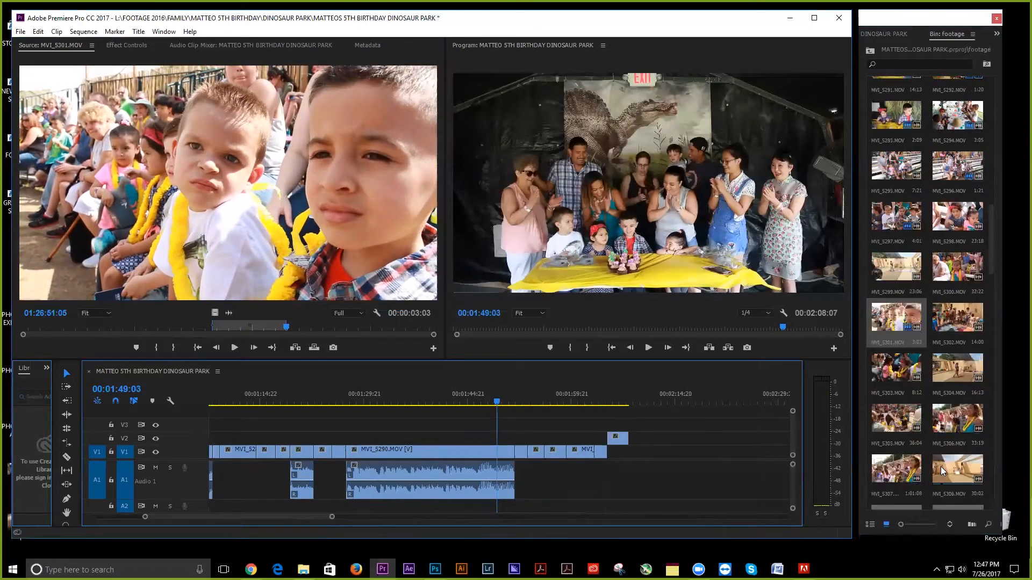
scroll(941, 470, "down", 2)
double_click(966, 365)
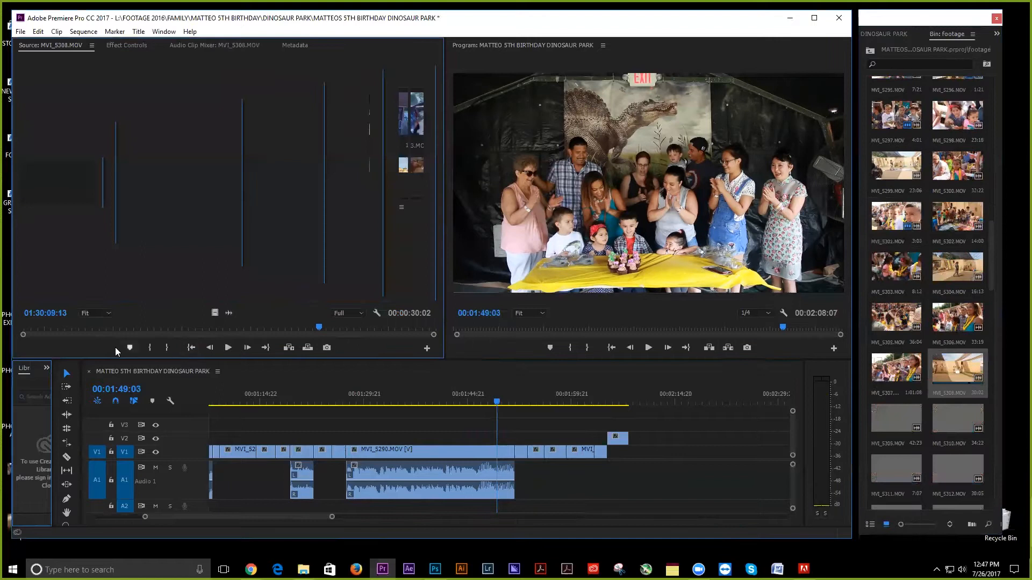
left_click(127, 326)
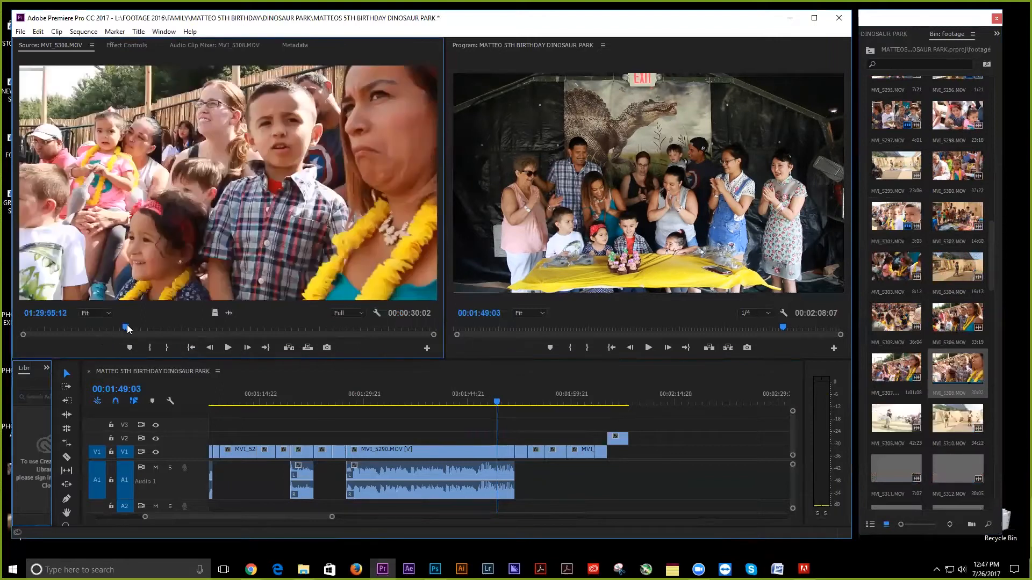
left_click(186, 328)
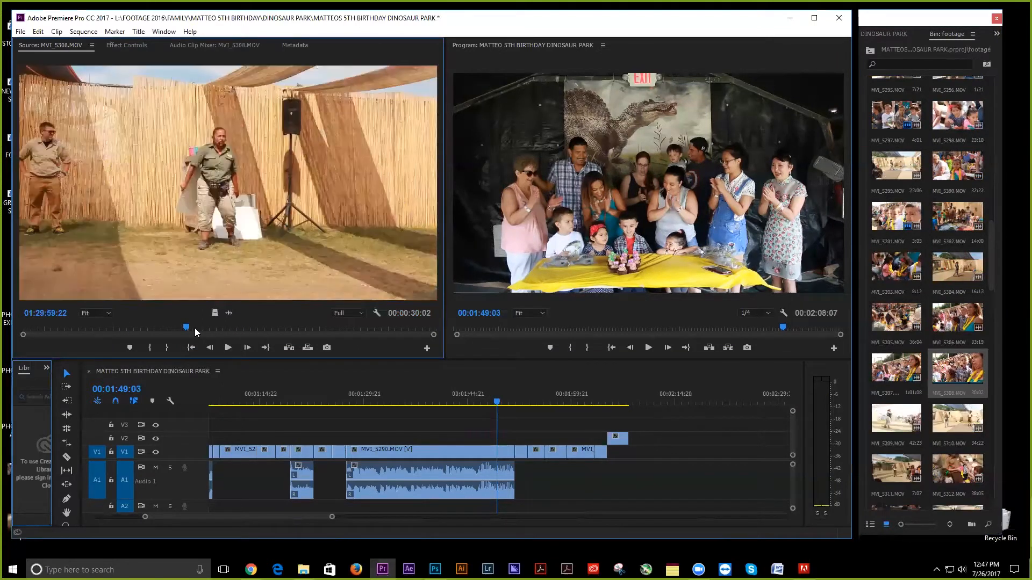
left_click(302, 327)
key("space")
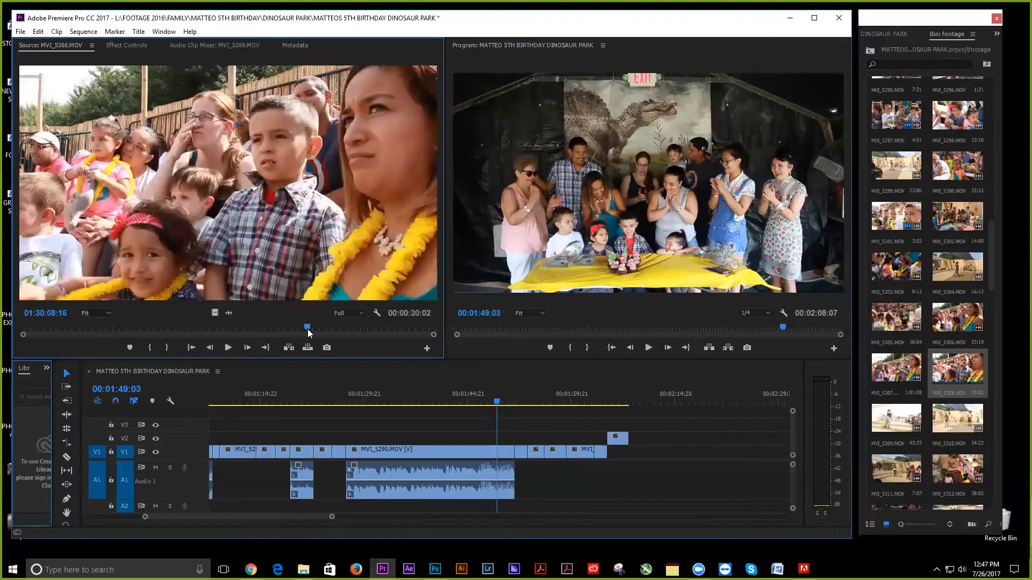
left_click(354, 328)
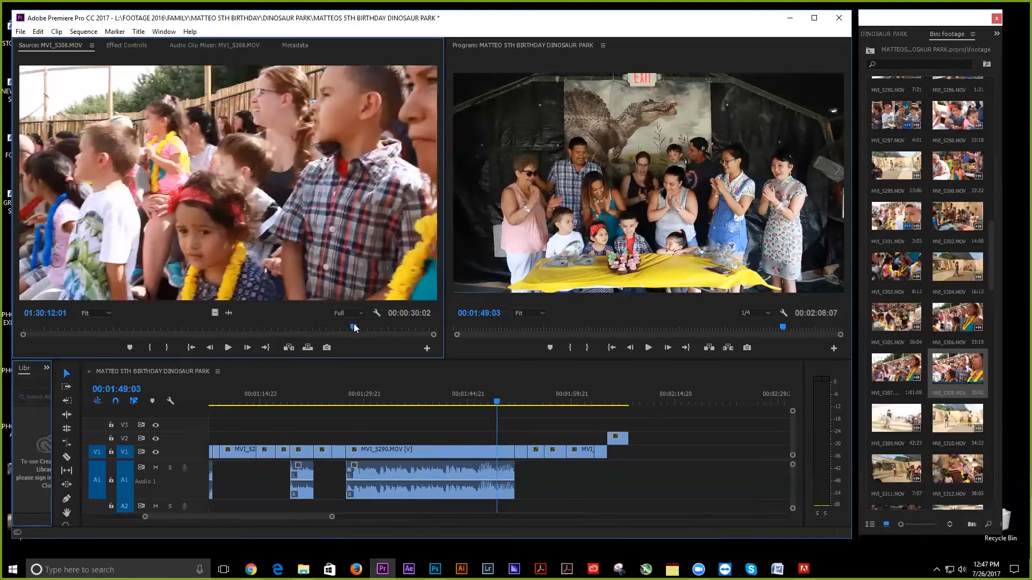
Preview MVI_5309.MOV and MVI_5310.MOV at several points for usable shots.
double_click(899, 412)
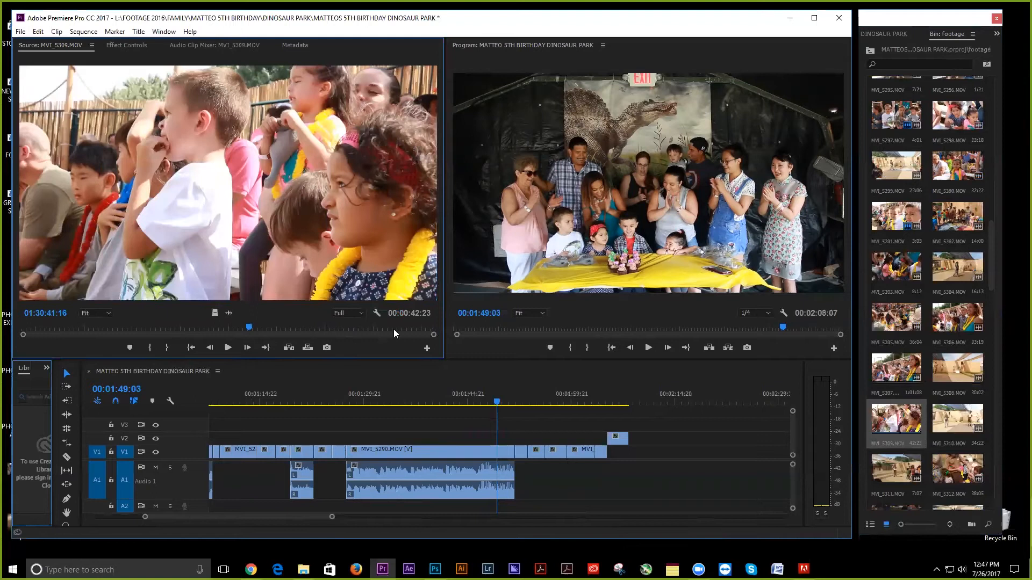
key("space")
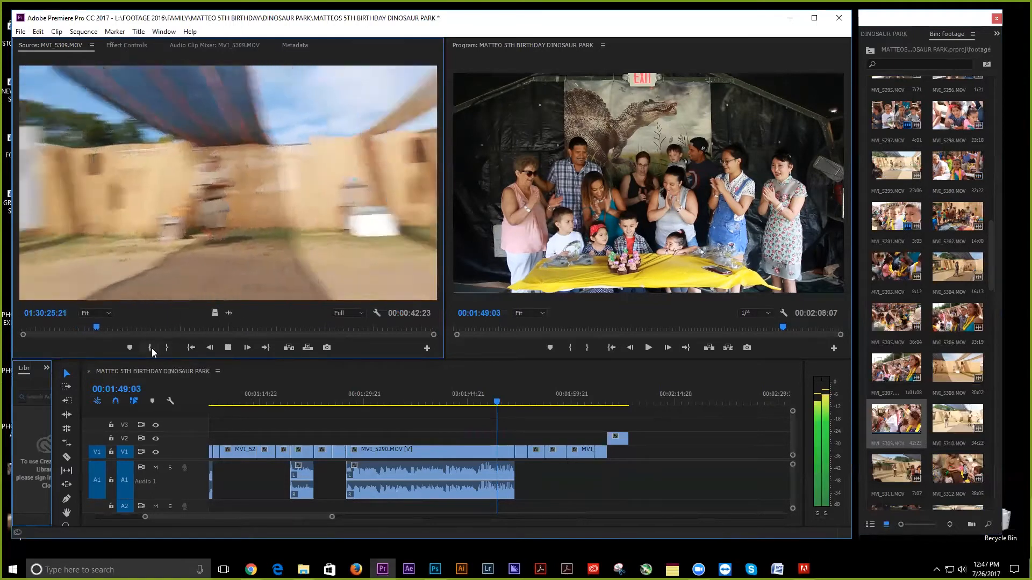
key("space")
double_click(977, 417)
left_click(155, 326)
key("space")
left_click(284, 326)
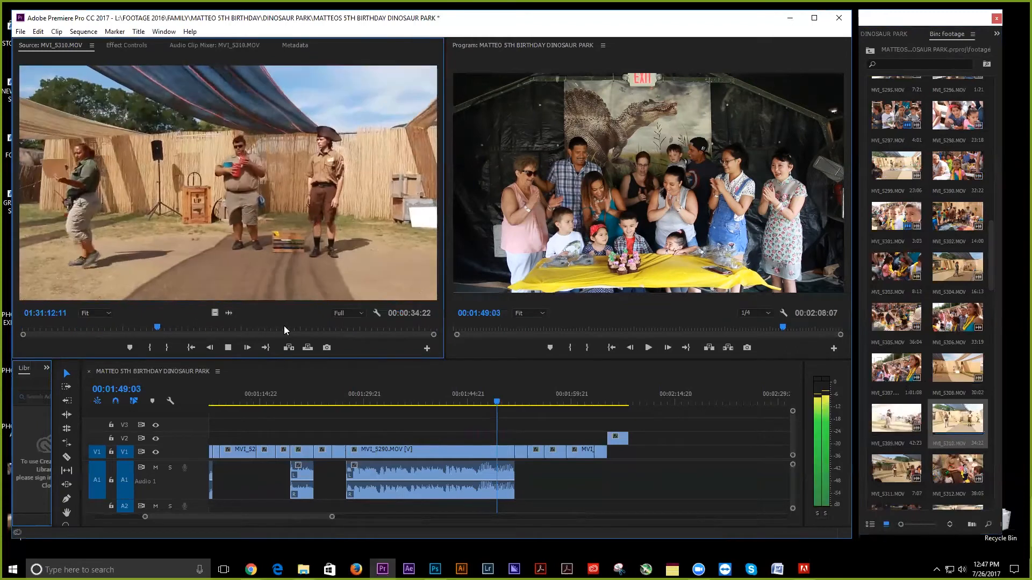
key("space")
Preview MVI_5311.MOV, MVI_5312.MOV and MVI_5313.MOV at several points for usable shots.
scroll(907, 444, "down", 2)
double_click(912, 373)
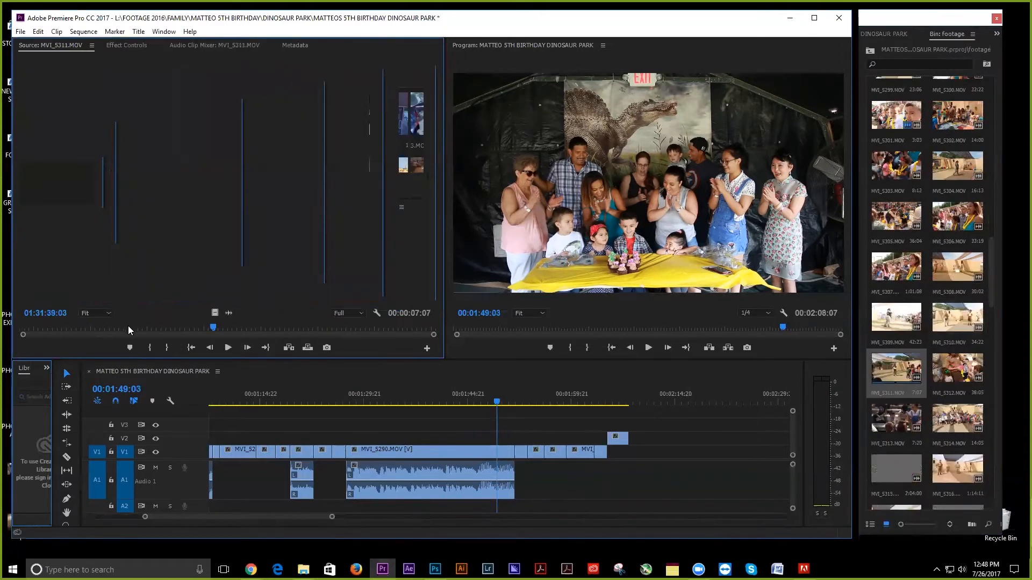
left_click(142, 326)
key("space")
key("space")
double_click(956, 370)
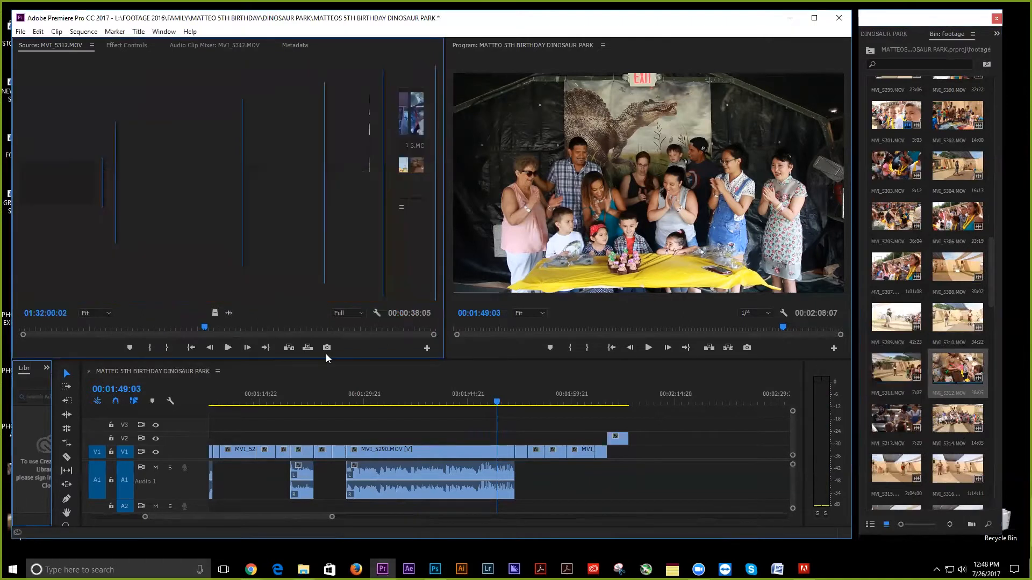
left_click(140, 326)
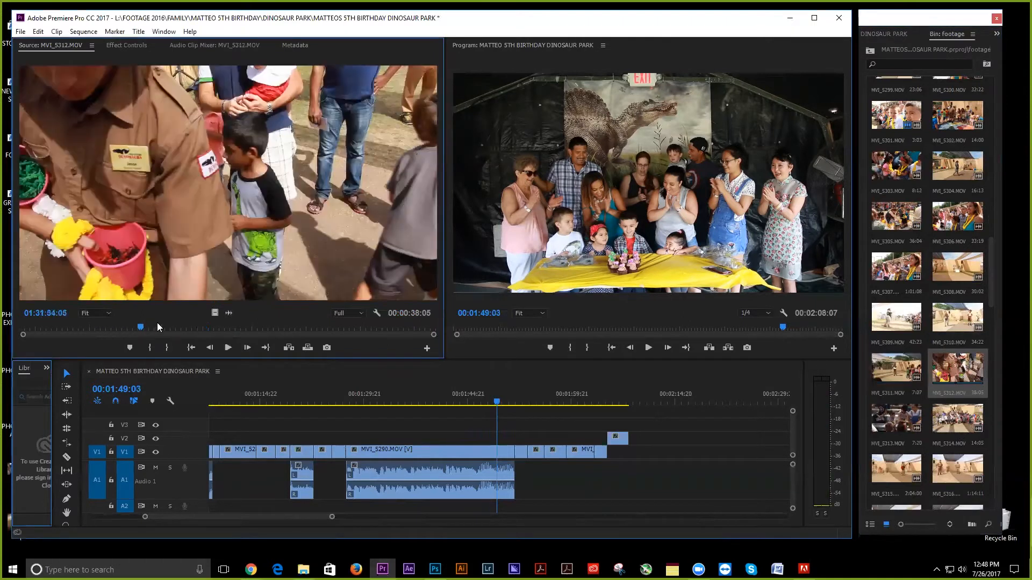
left_click(256, 326)
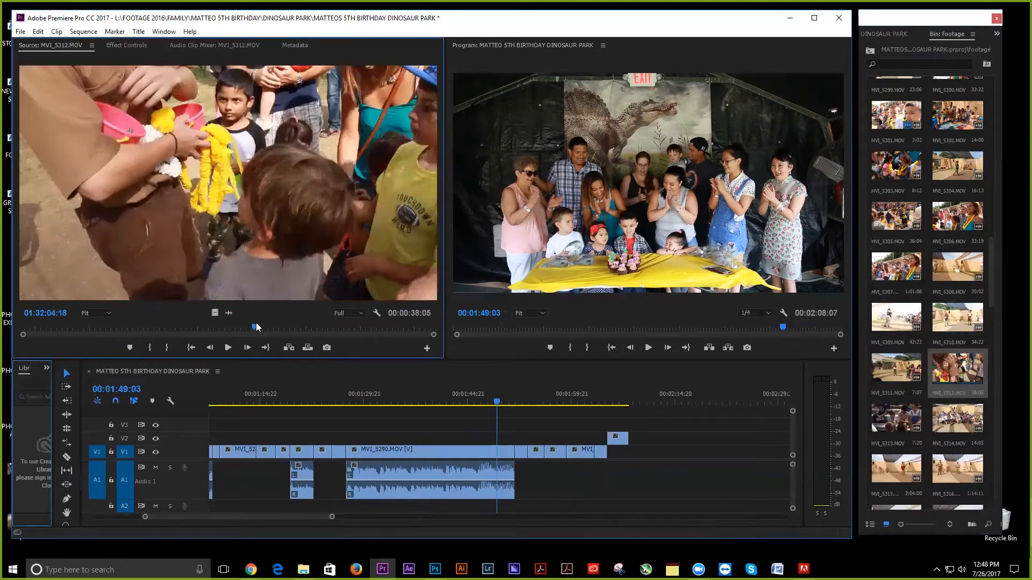
scroll(960, 411, "down", 1)
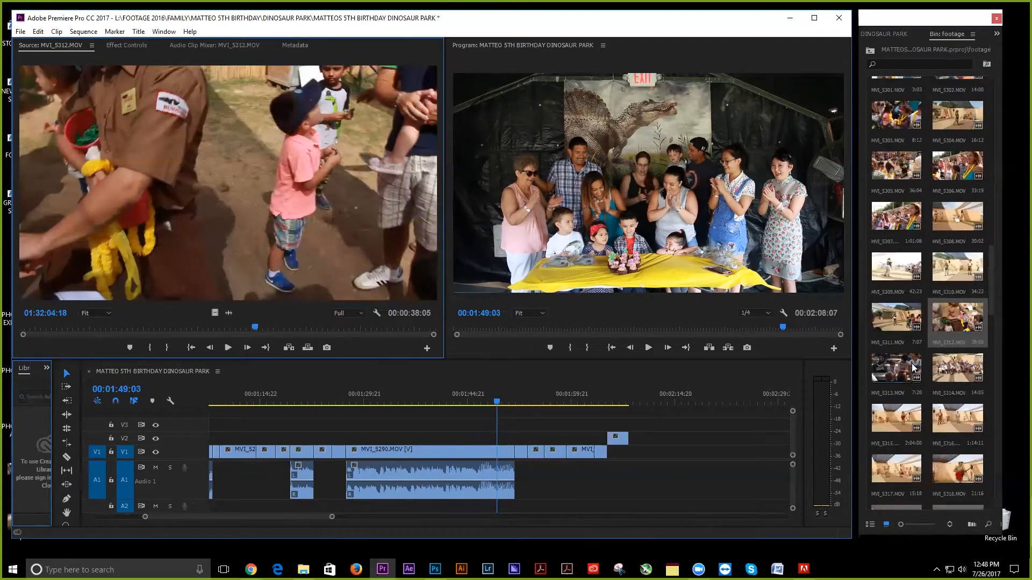
left_click_drag(913, 367, 137, 345)
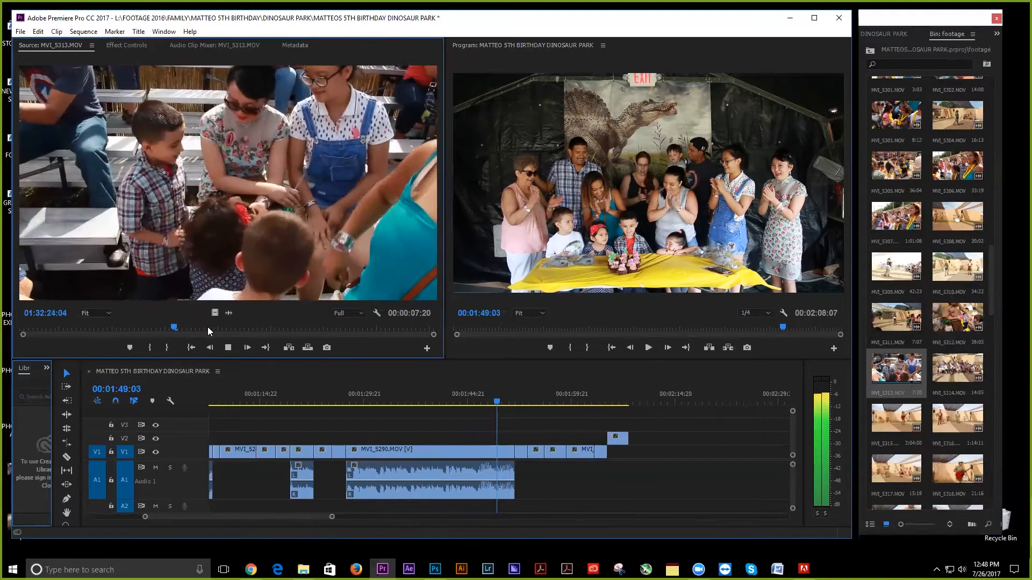
key("space")
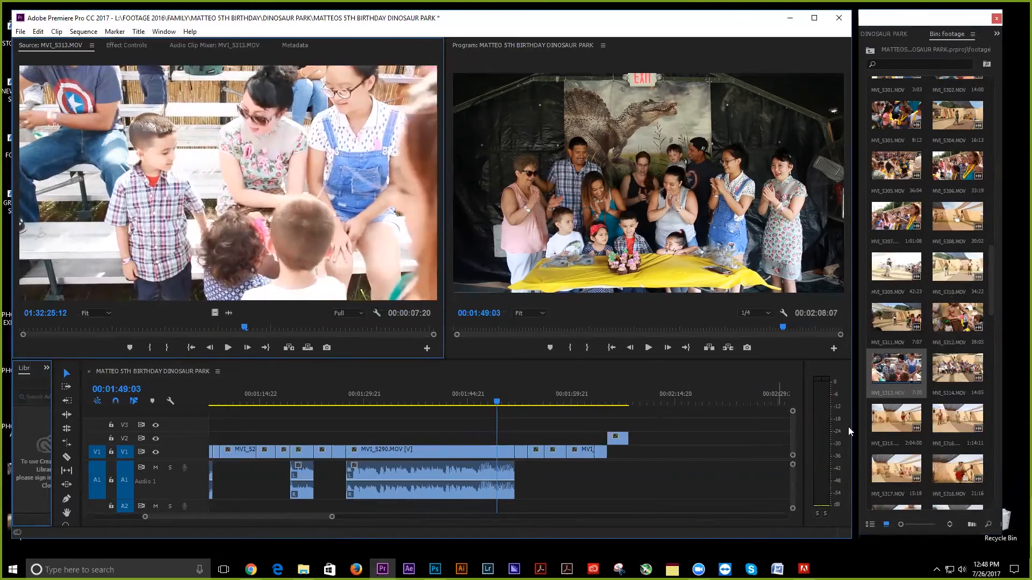
Append the video of a roughly 4-second excerpt of MVI_5315.MOV to V1 and move the V2 clip down into the gap before it.
double_click(888, 415)
key("space")
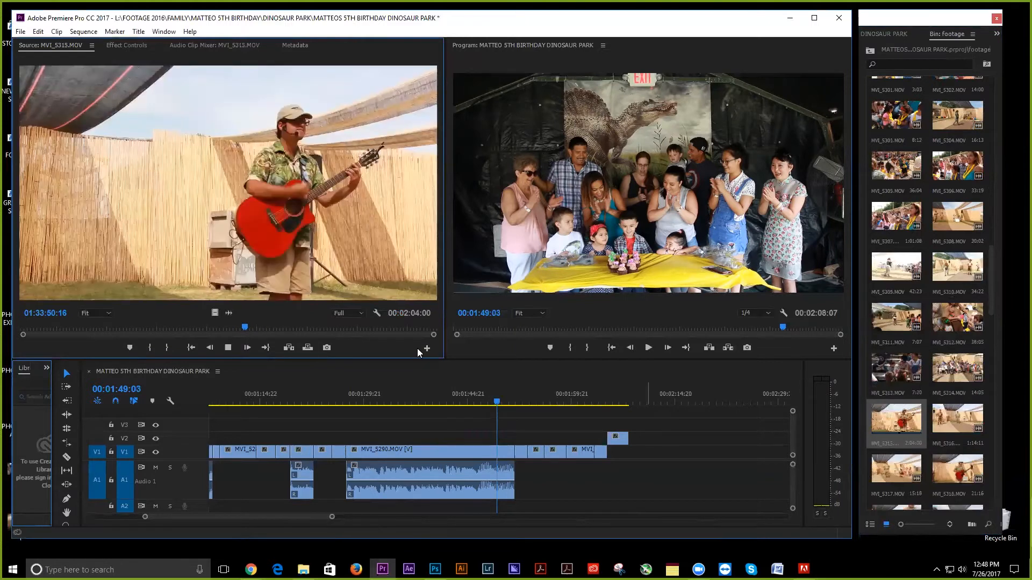
left_click(155, 347)
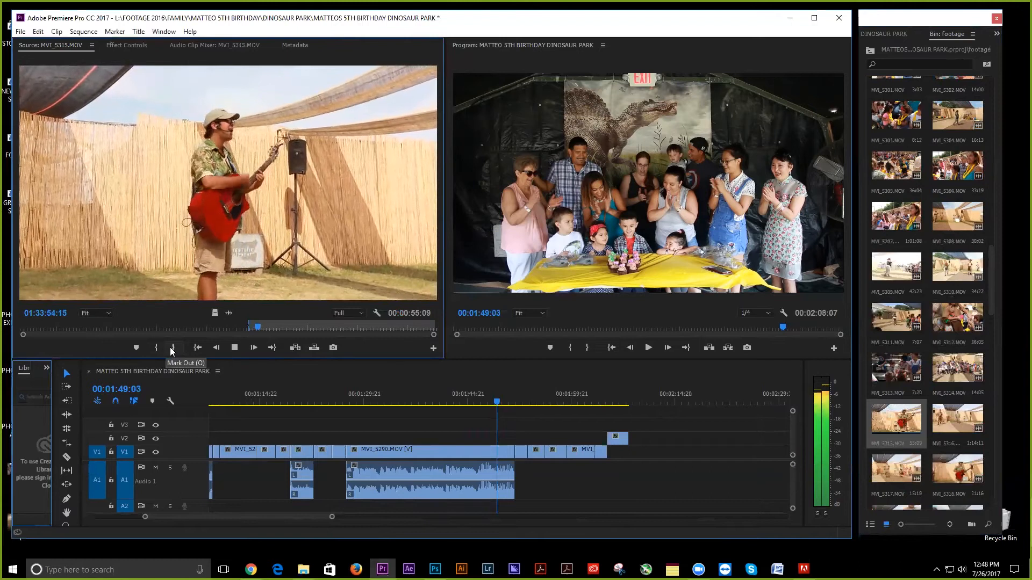
left_click(173, 348)
left_click_drag(215, 313, 627, 450)
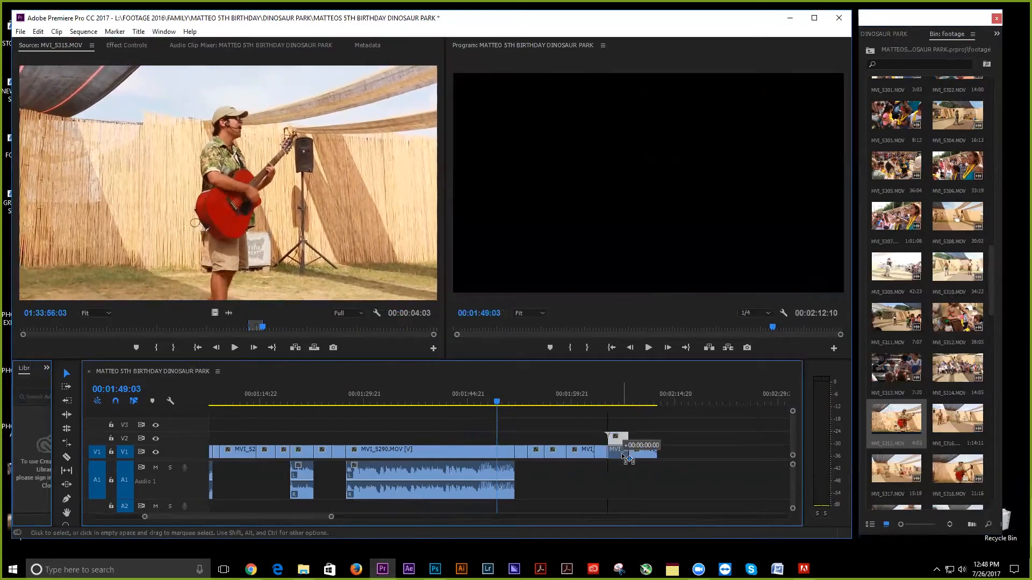
Preview MVI_5317.MOV at several points for a usable moment.
double_click(902, 463)
left_click(178, 325)
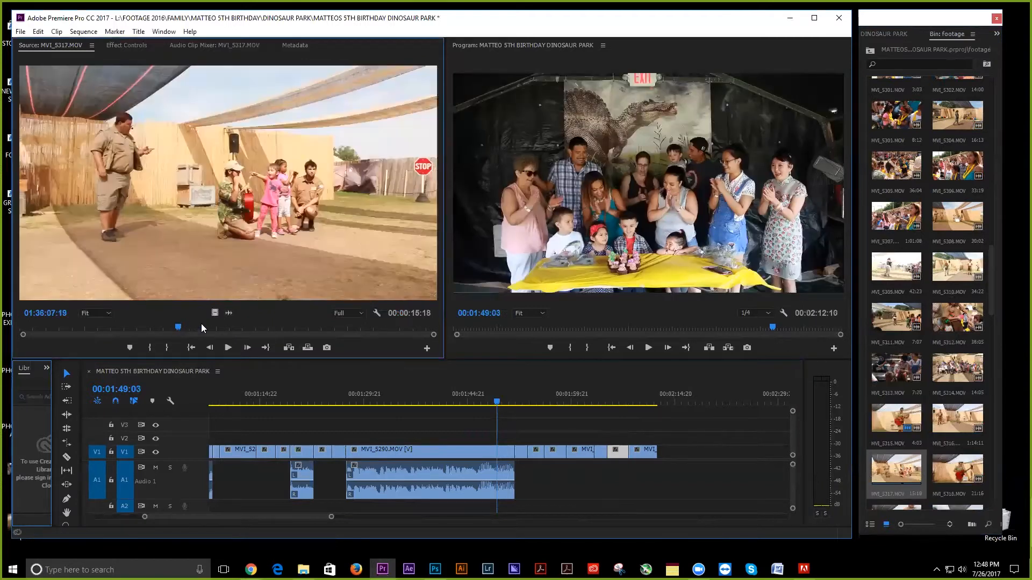
left_click(226, 327)
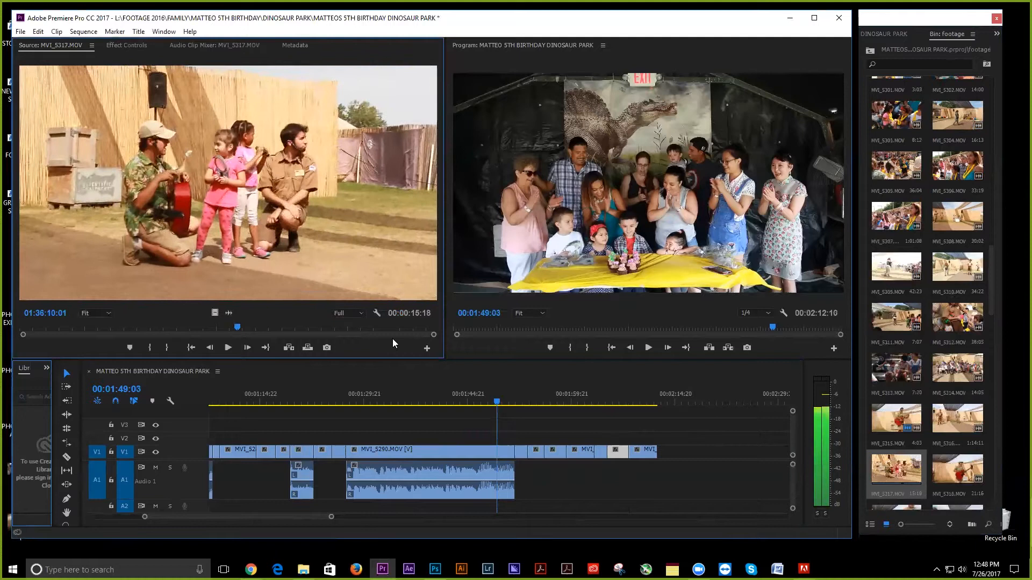
Mark an excerpt of about 4 seconds of the children's group shot in MVI_5314.MOV.
scroll(891, 456, "down", 2)
scroll(891, 455, "down", 1)
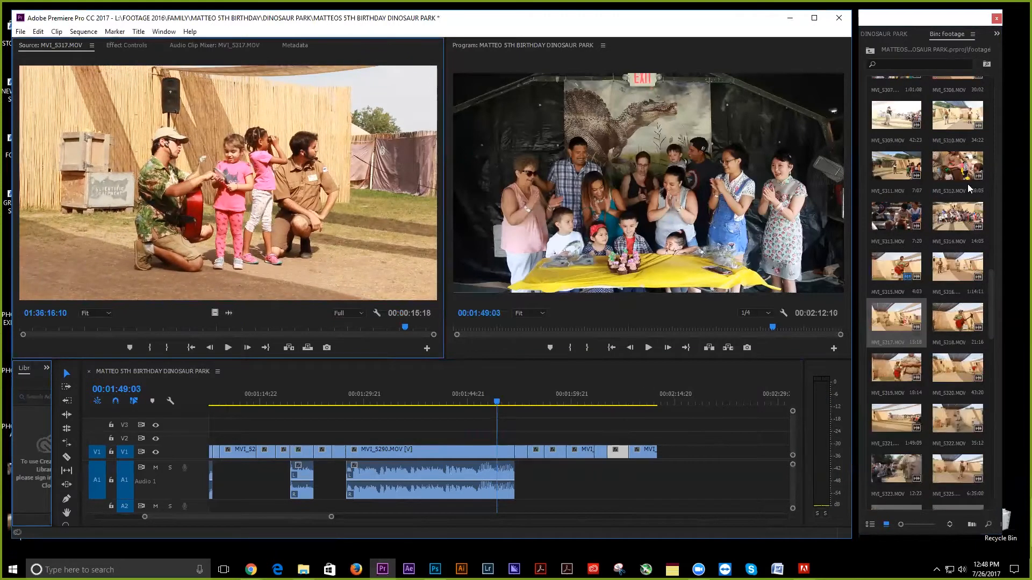
double_click(957, 217)
left_click(152, 325)
left_click(76, 327)
key("space")
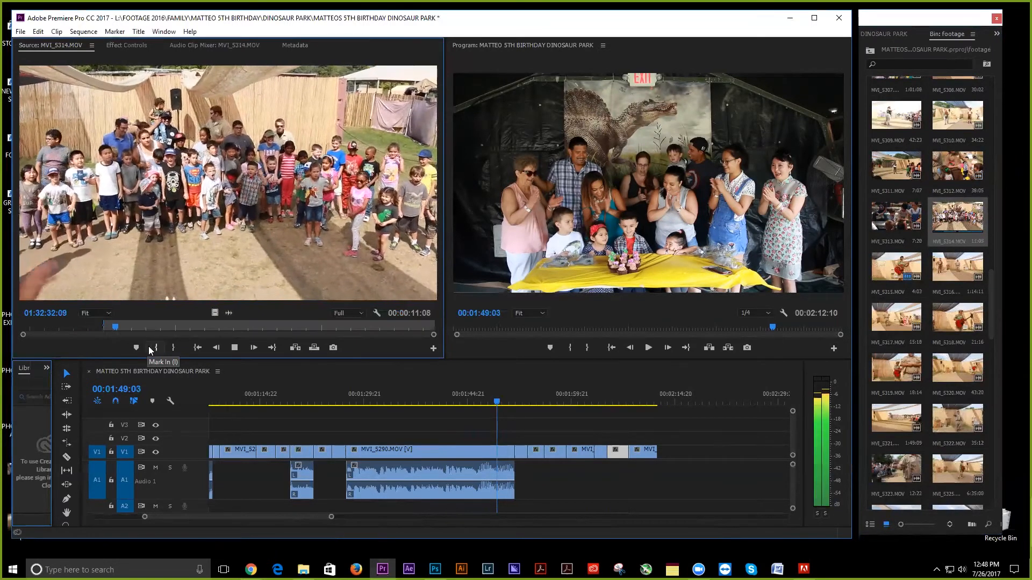
left_click(151, 348)
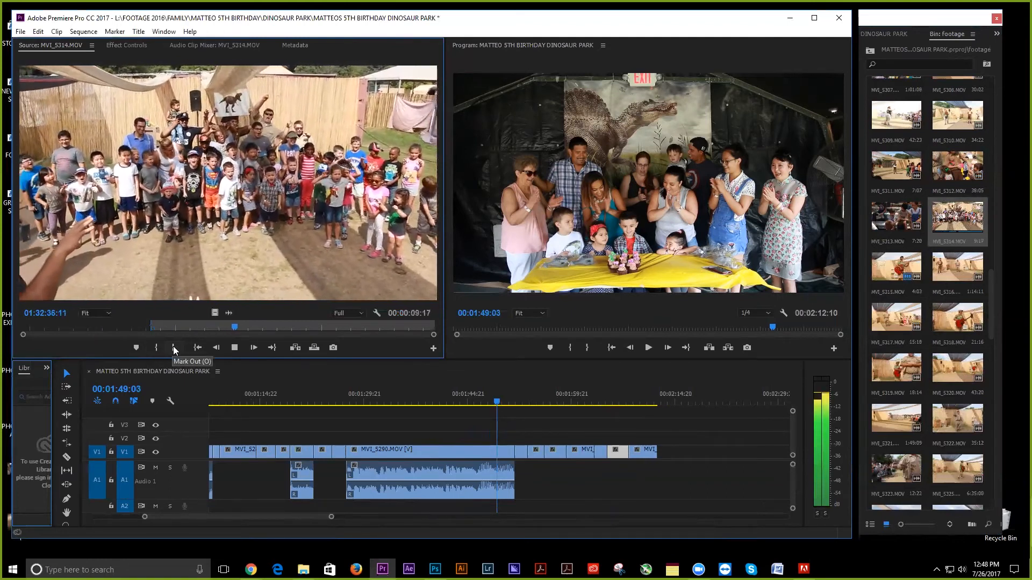
left_click(173, 346)
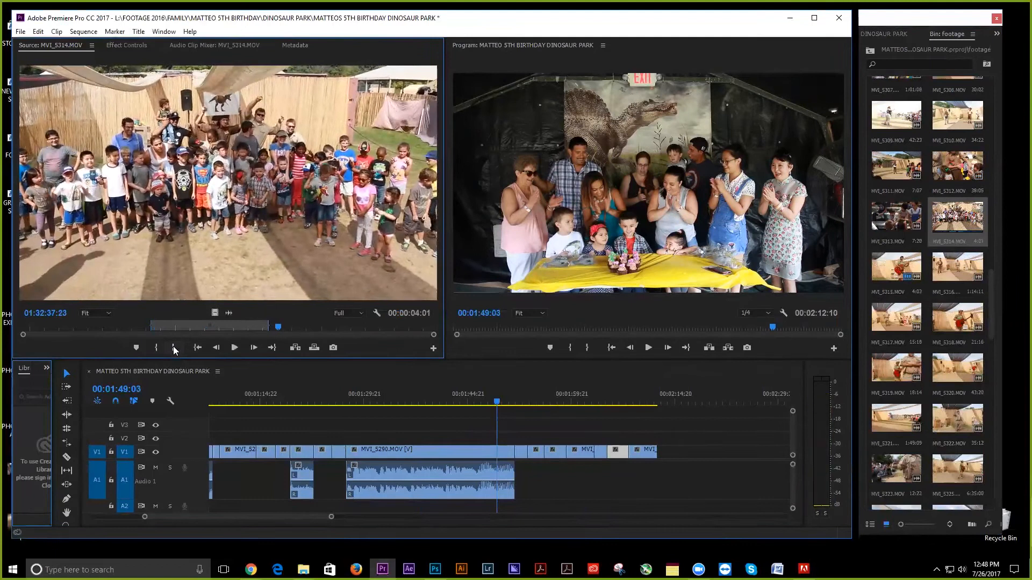
key("space")
left_click(173, 346)
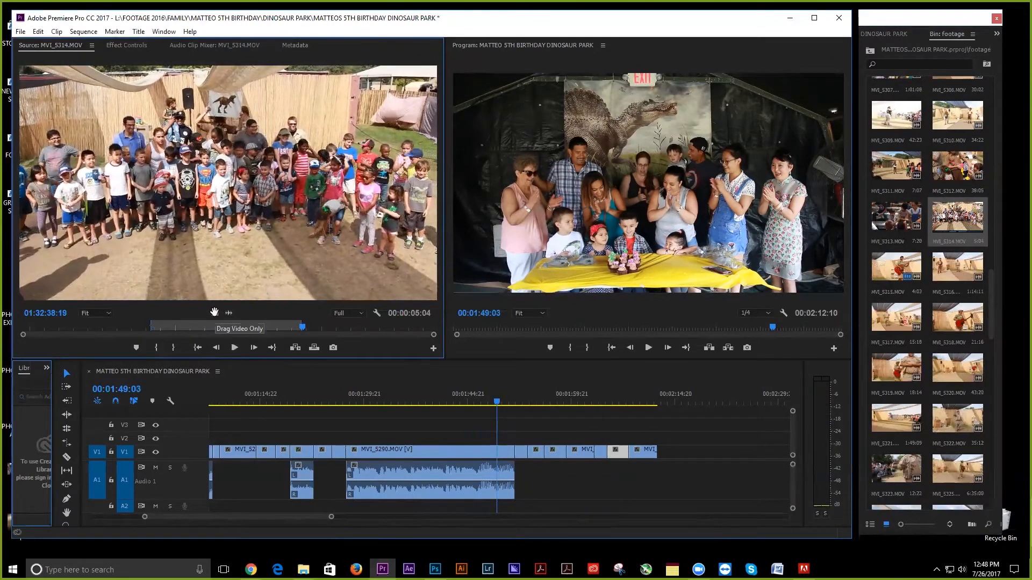
left_click_drag(302, 327, 271, 329)
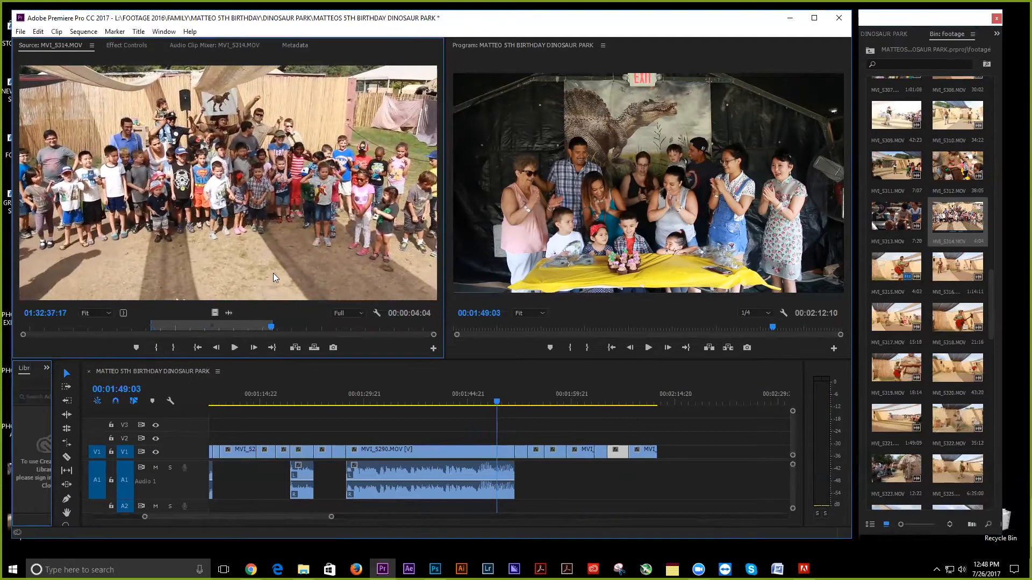
Place the MVI_5314.MOV excerpt with its audio on V1 and A1, set apart well beyond the last clip and ending around 4:10.
left_click_drag(641, 378, 693, 451)
key("minus")
key("minus")
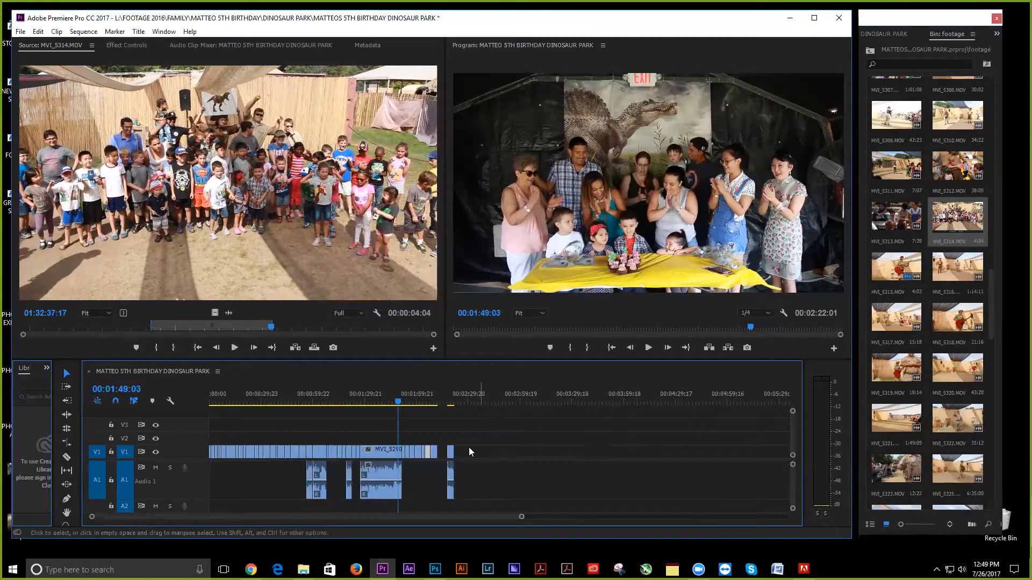
left_click_drag(452, 450, 639, 450)
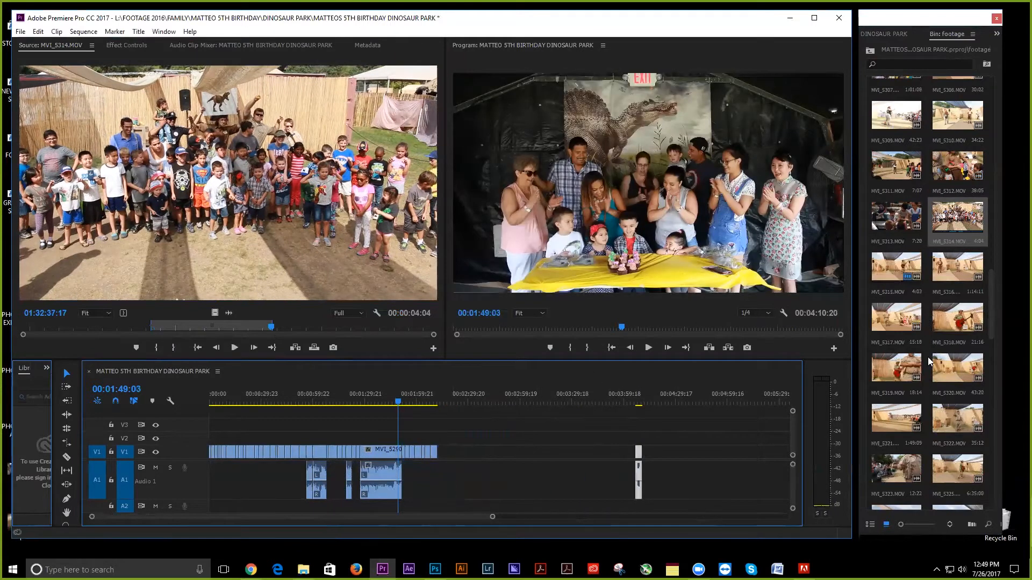
Preview MVI_5326.MOV from near its start to its end.
scroll(928, 361, "down", 2)
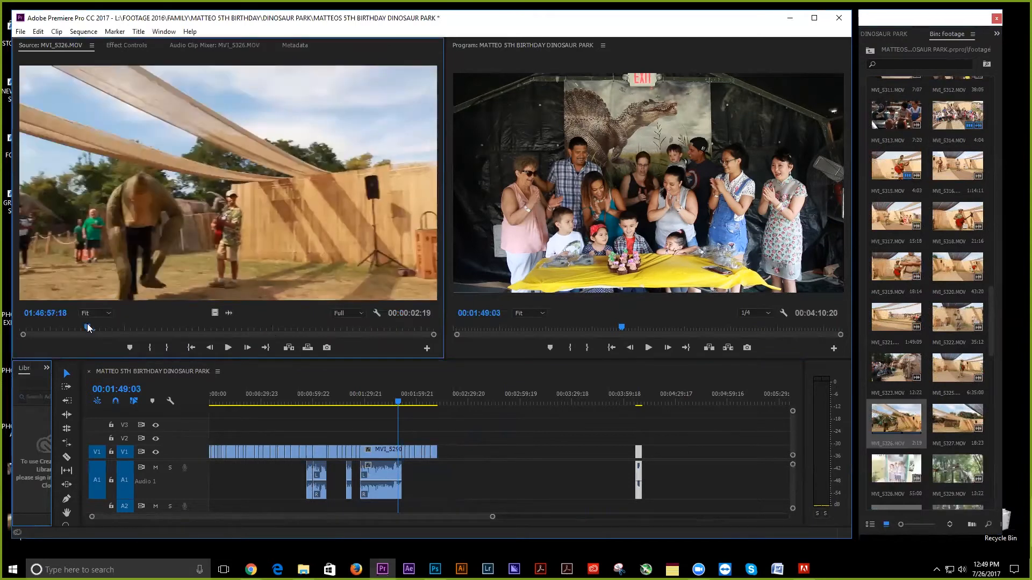
key("space")
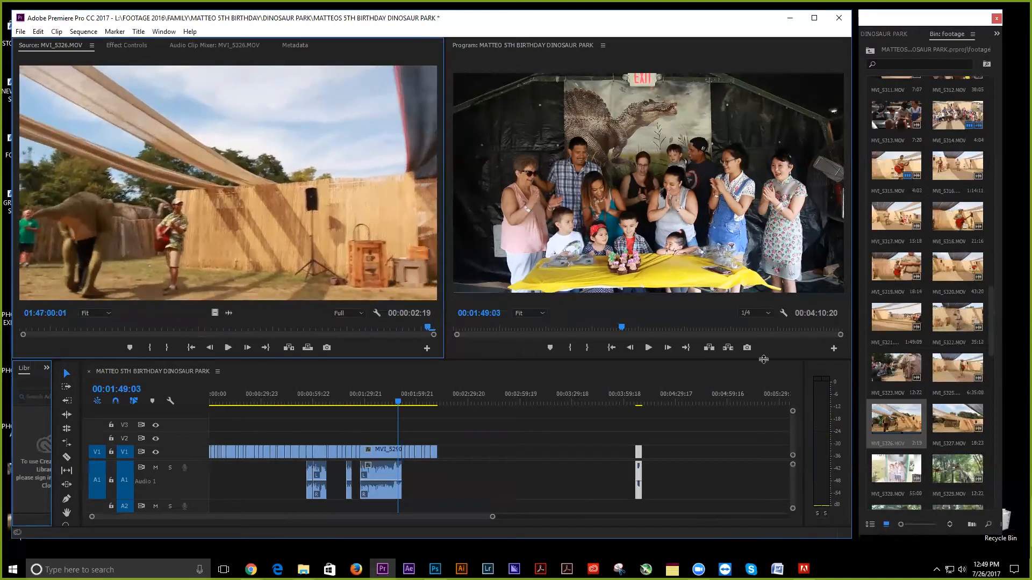
Mark an excerpt of about 10 seconds in MVI_5325.MOV, ending near 01:42:20, and append only its video to V1.
double_click(964, 364)
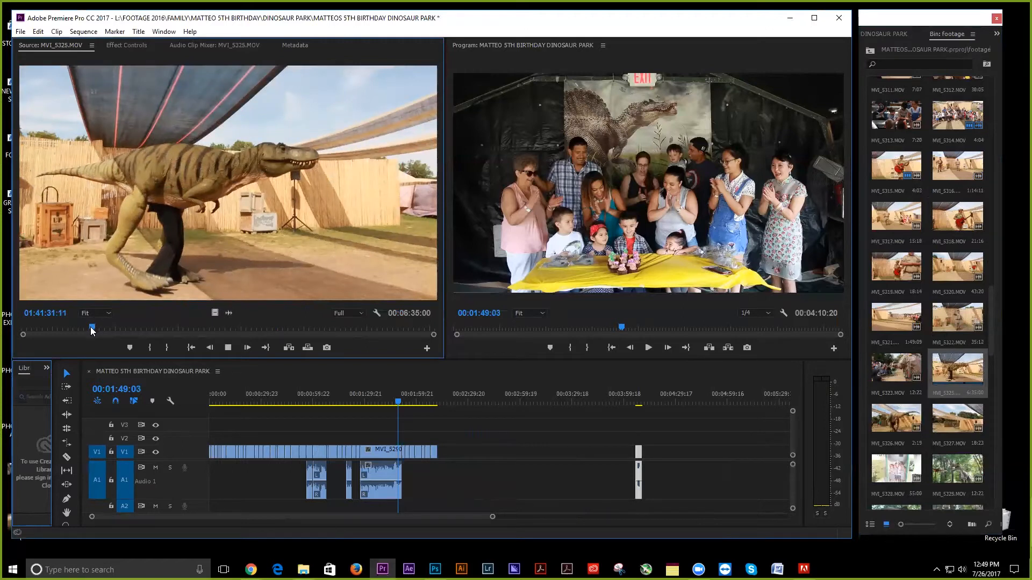
left_click(179, 326)
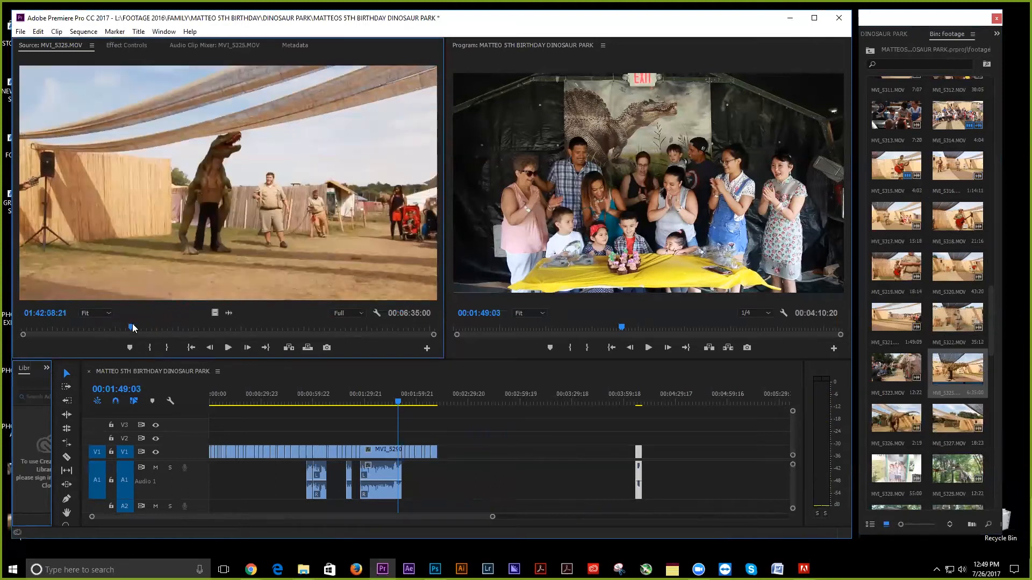
left_click(152, 348)
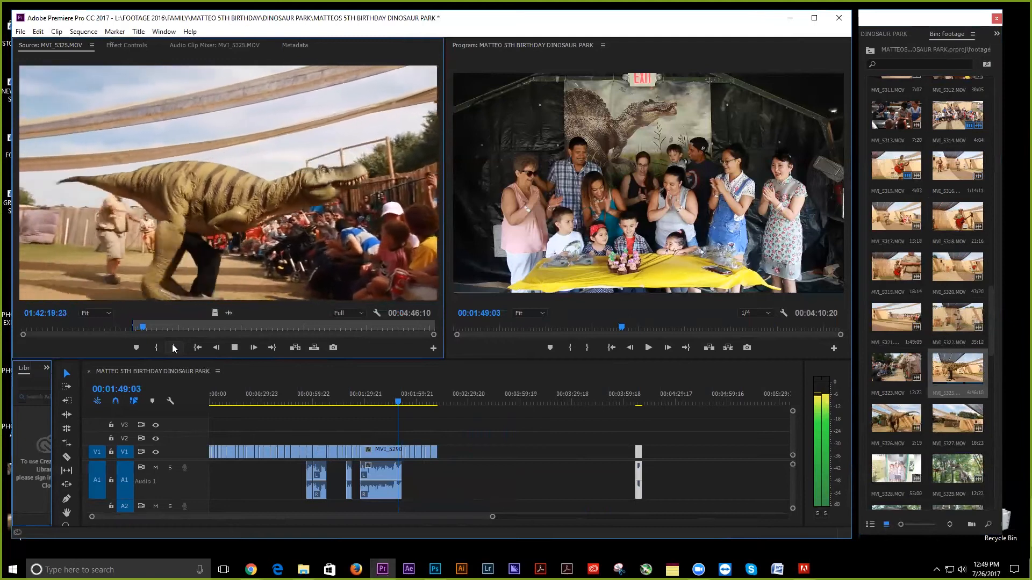
left_click(173, 348)
left_click_drag(212, 313, 447, 457)
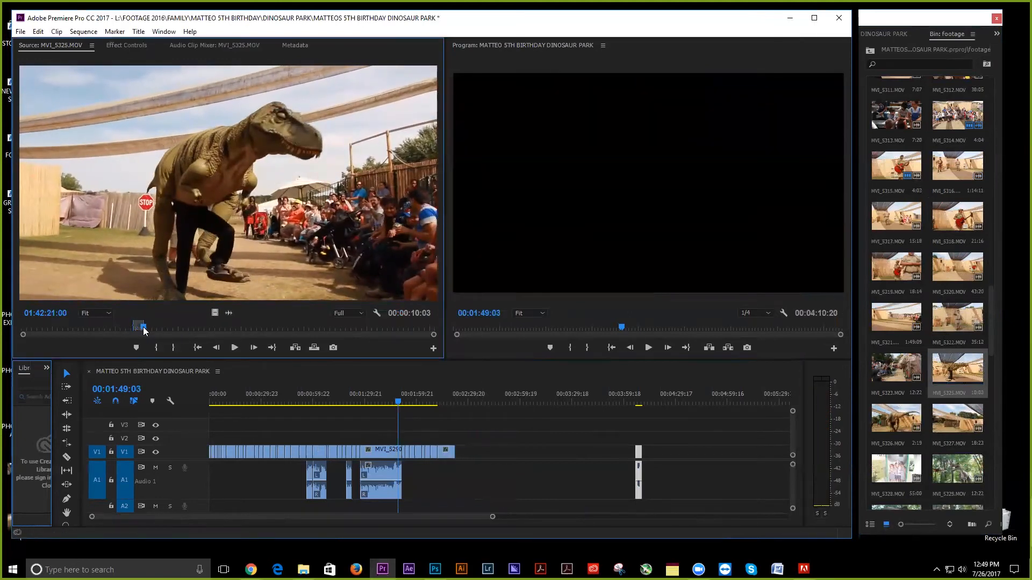
Mark a further excerpt of MVI_5325.MOV, about 3.5 seconds long and ending at 01:42:45:06, and append only its video to V1.
key("space")
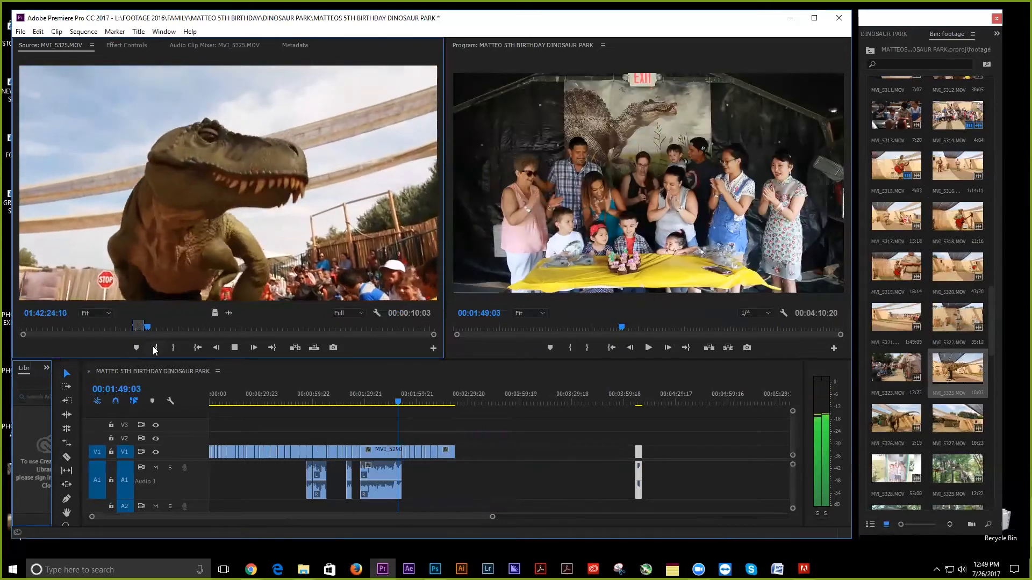
left_click(156, 349)
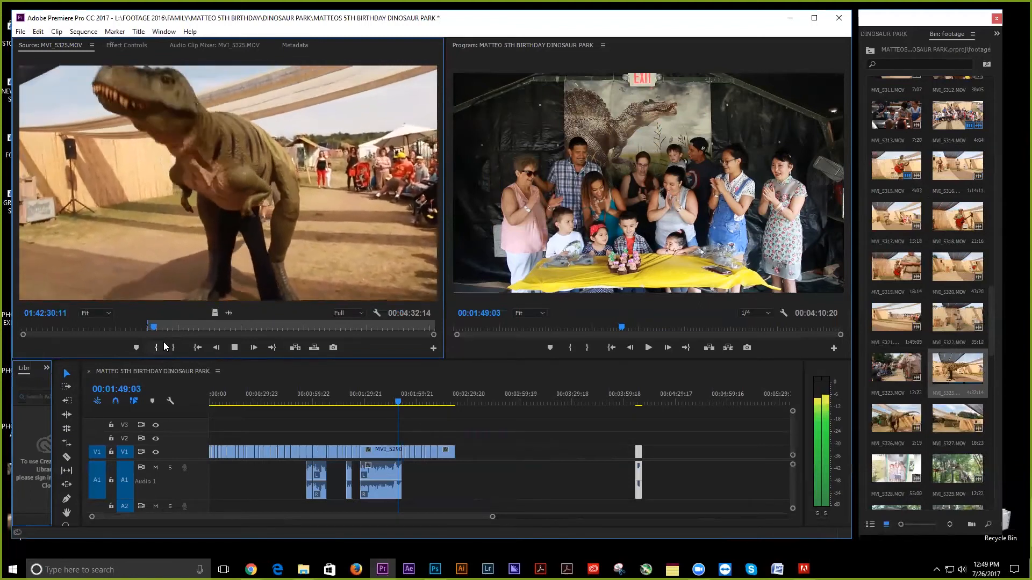
left_click(159, 347)
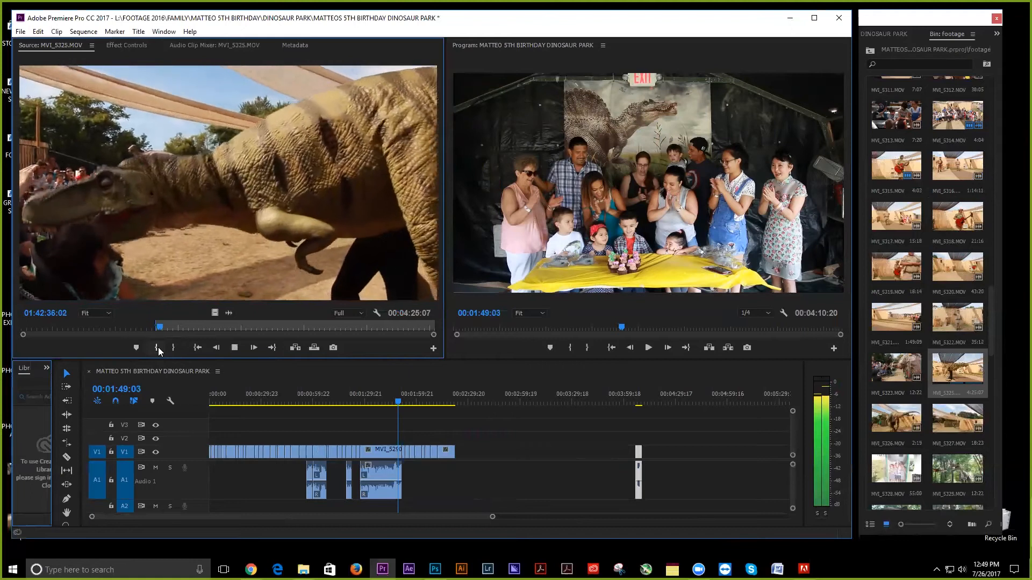
left_click(157, 348)
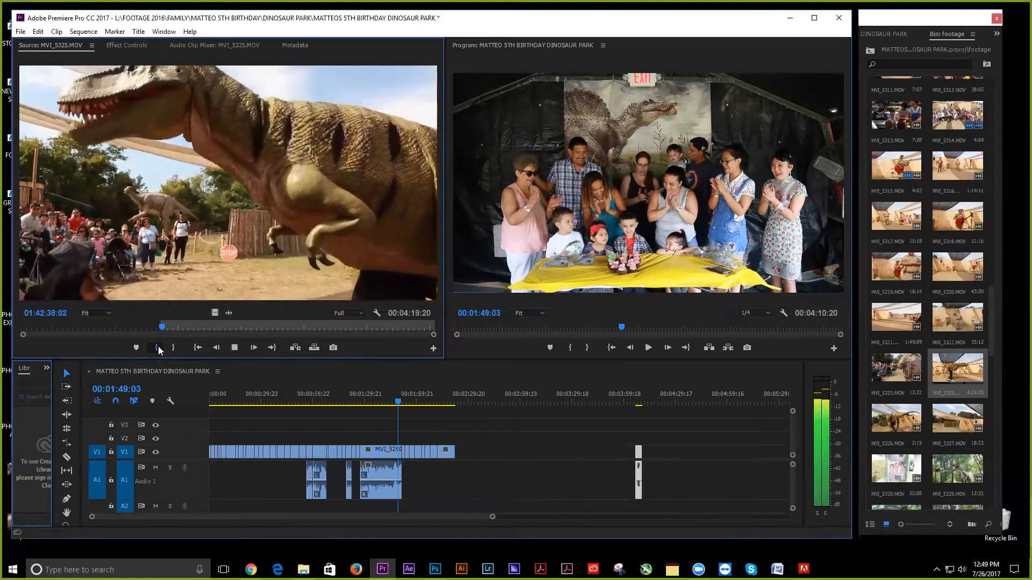
left_click(158, 348)
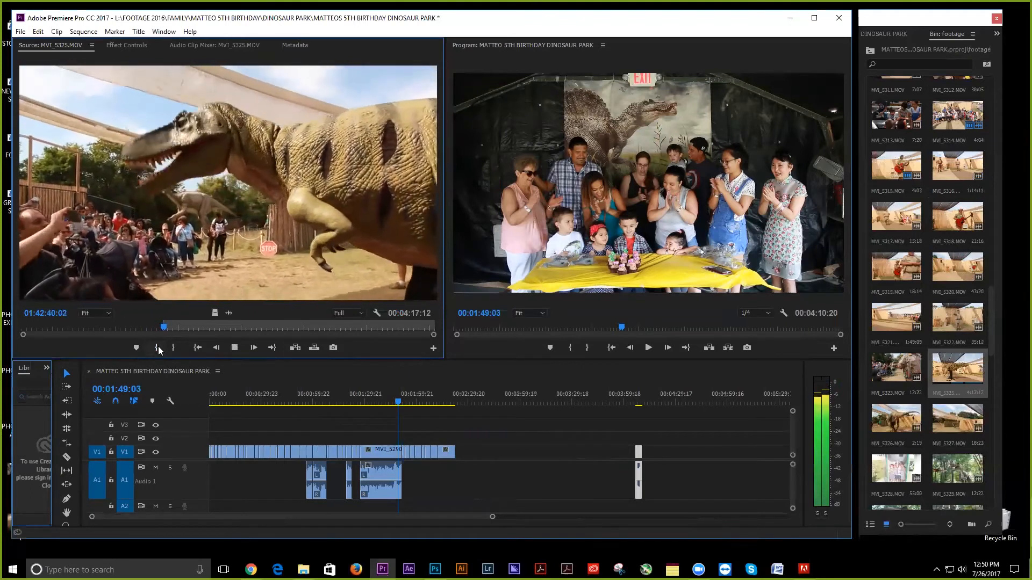
key("space")
key("space")
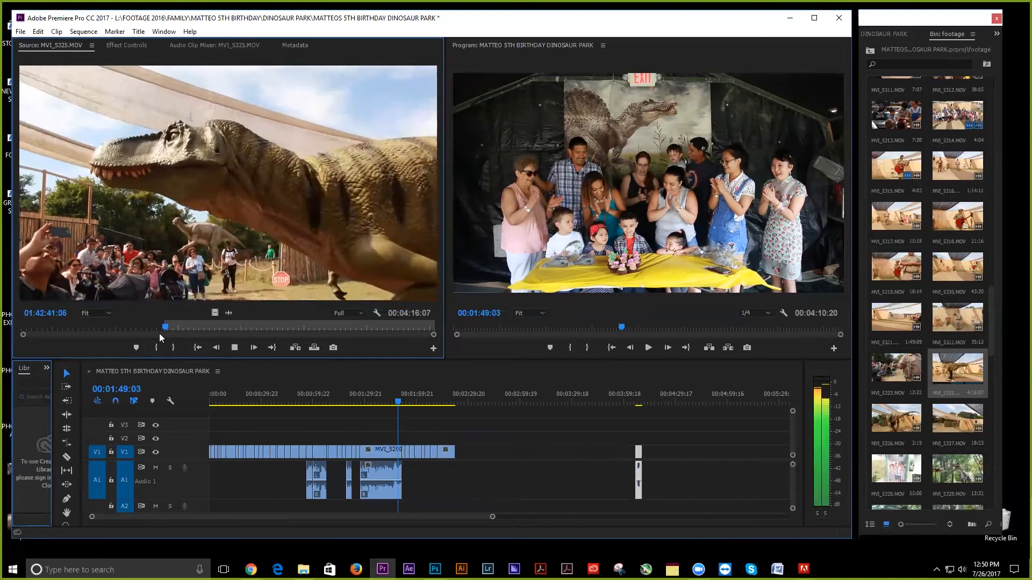
key("space")
left_click(161, 347)
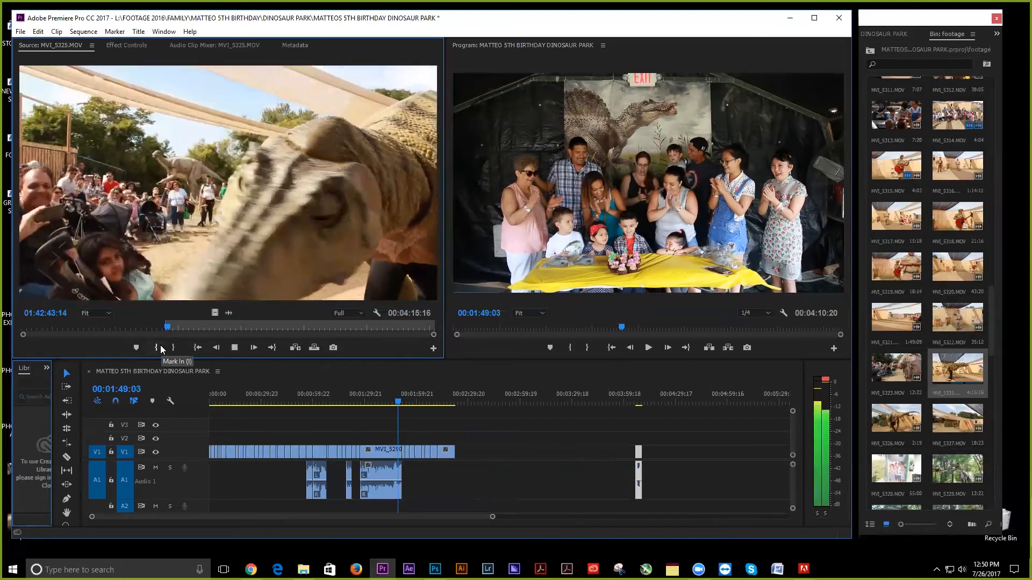
key("space")
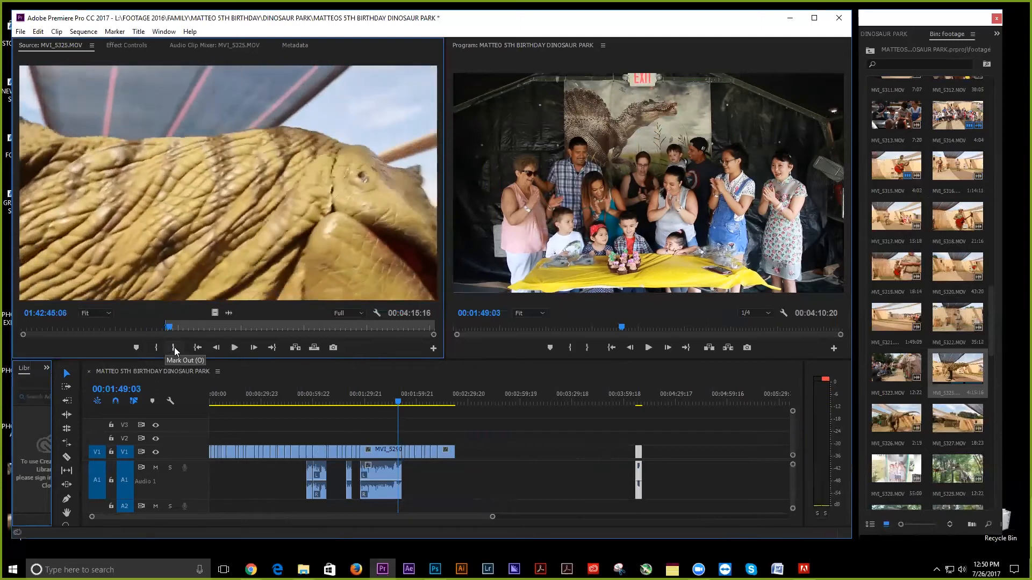
left_click(174, 347)
left_click_drag(214, 313, 463, 453)
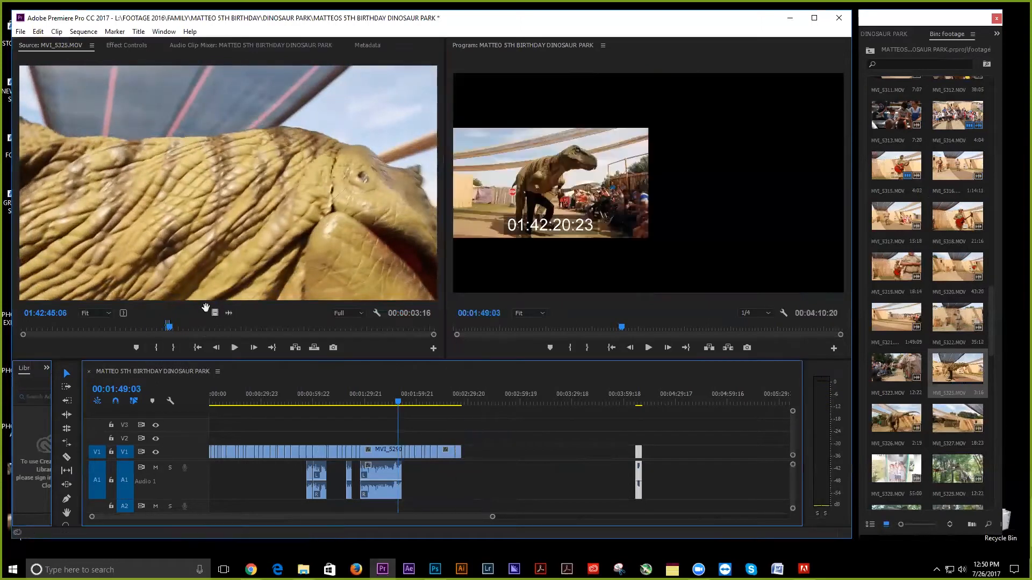
Mark an excerpt of about 3 seconds near 01:45:07 in MVI_5325.MOV and append only its video to V1.
left_click_drag(206, 327, 189, 328)
key("space")
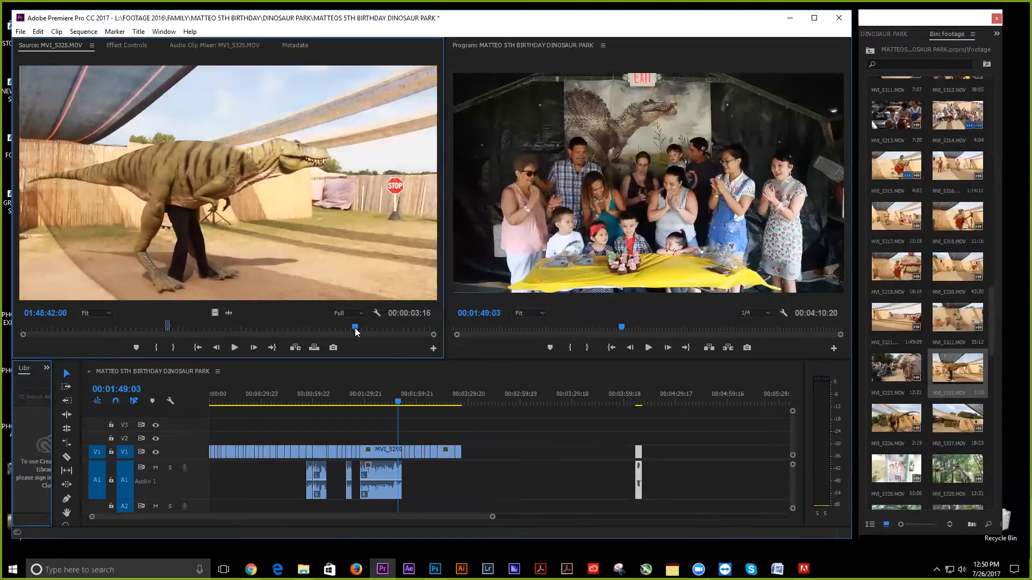
left_click_drag(355, 328, 315, 328)
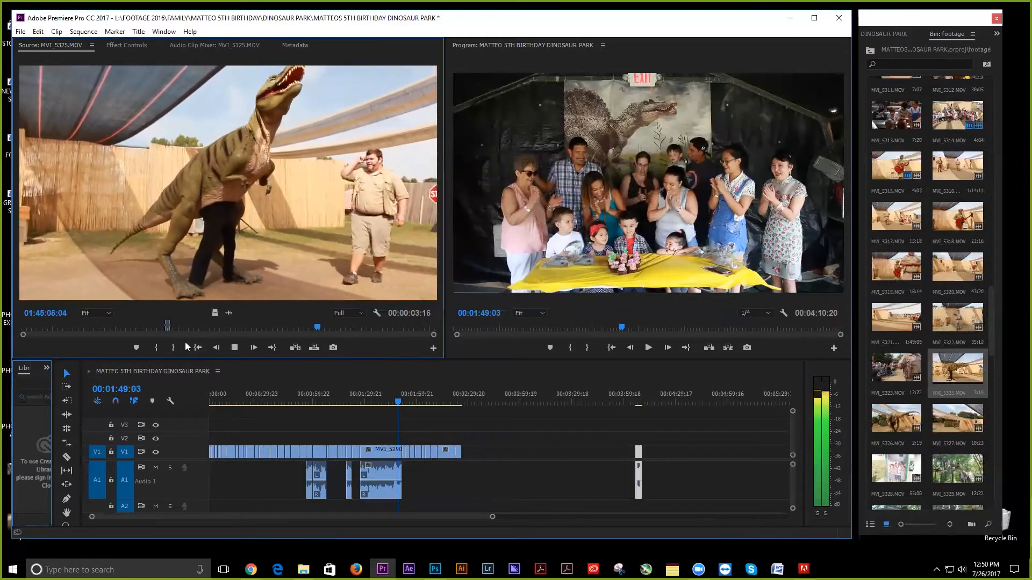
left_click(161, 348)
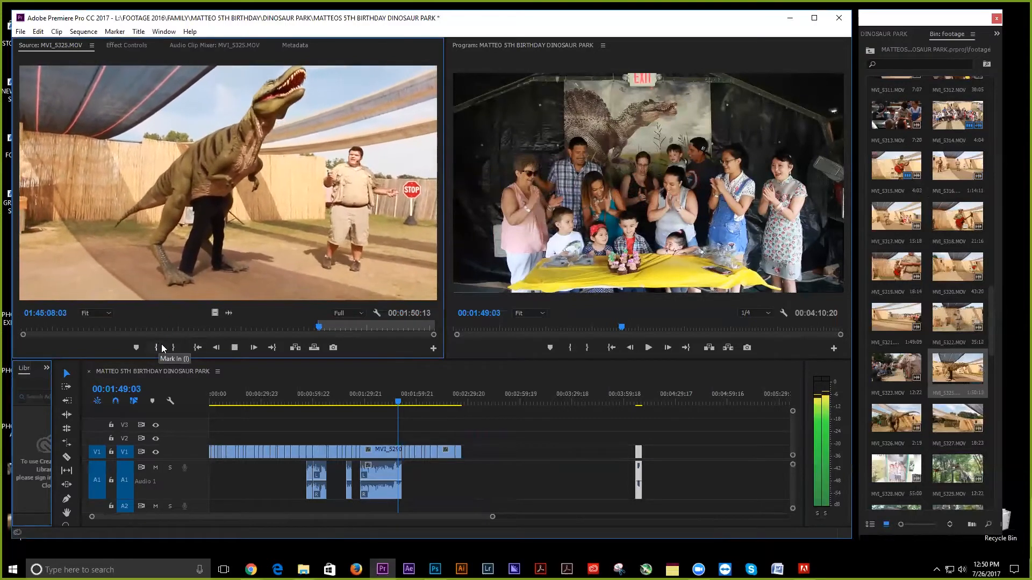
left_click(173, 347)
left_click_drag(214, 312, 495, 449)
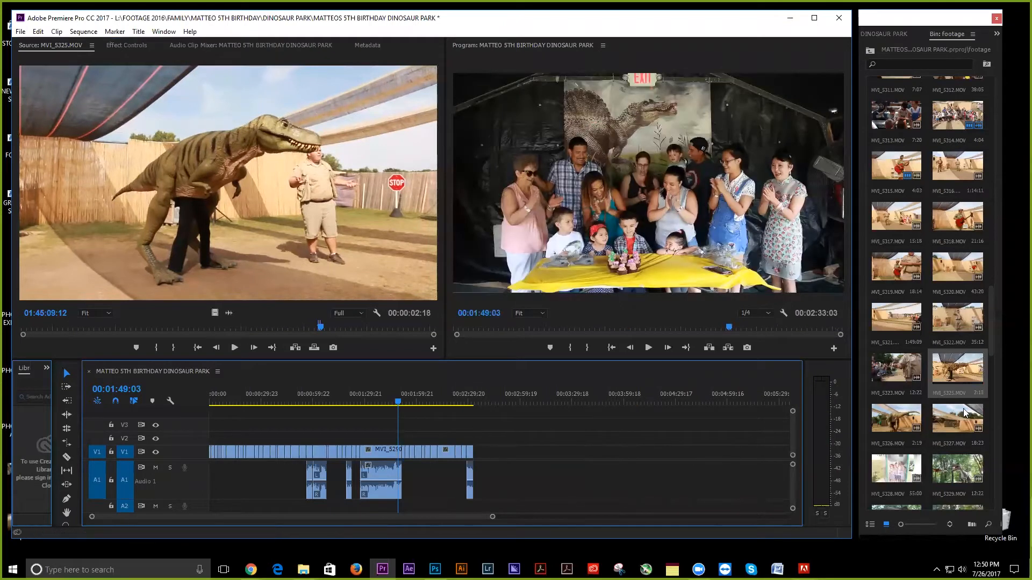
Mark an excerpt of about 1.5 seconds near 01:48:16 in MVI_5329.MOV and append only its video to V1.
scroll(963, 420, "down", 2)
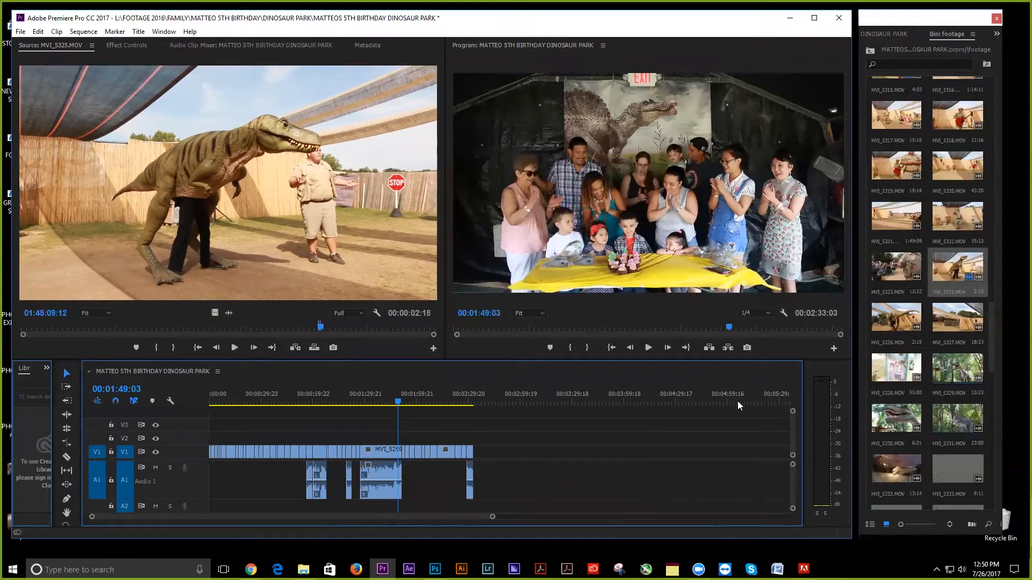
double_click(963, 363)
left_click(89, 325)
key("space")
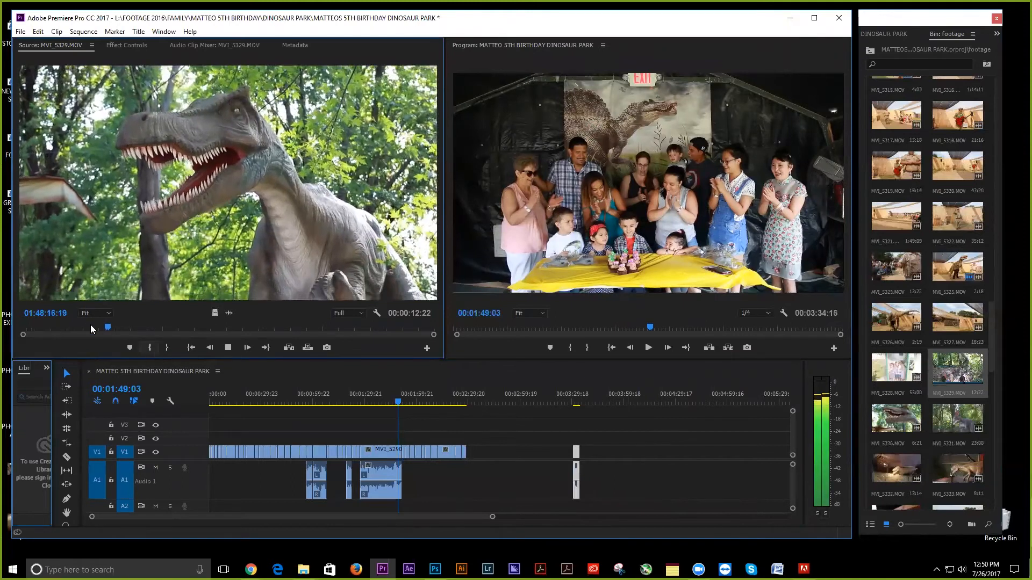
left_click(155, 348)
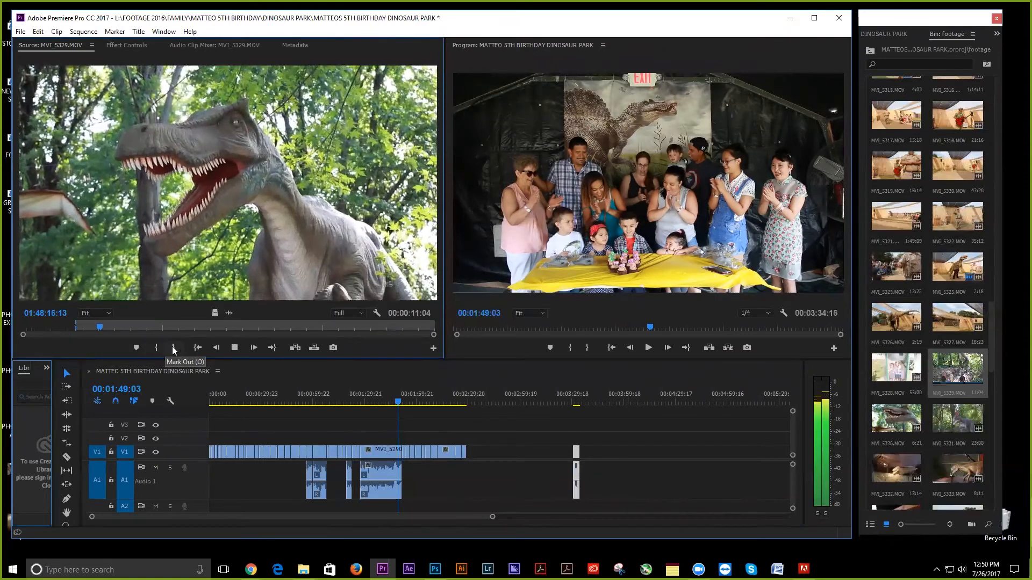
left_click(174, 350)
left_click_drag(215, 313, 475, 445)
Mark an excerpt of about 2 seconds in MVI_5331.MOV, ending at 01:48:44:12, and append only its video to V1.
double_click(966, 418)
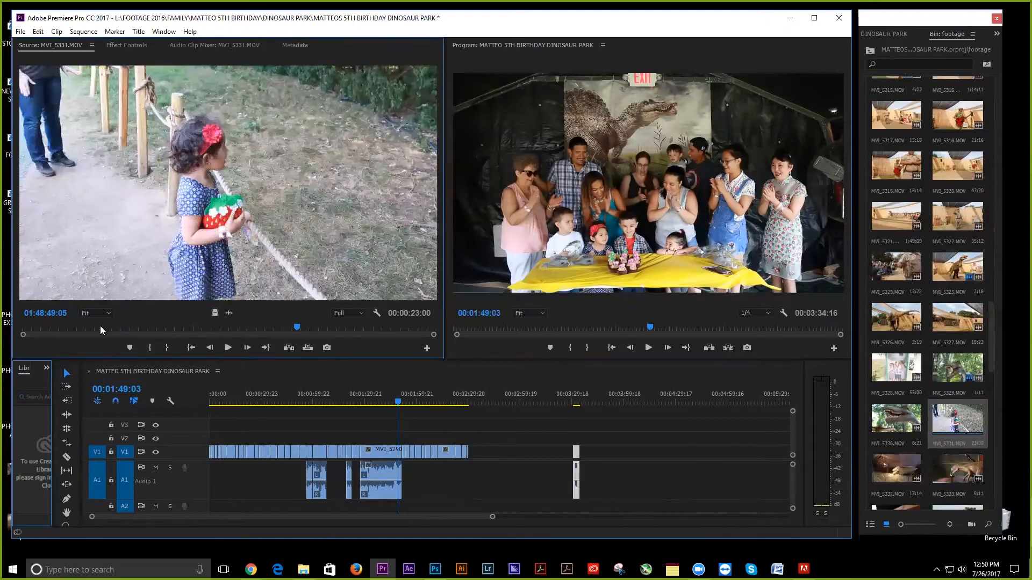
left_click_drag(122, 329, 179, 328)
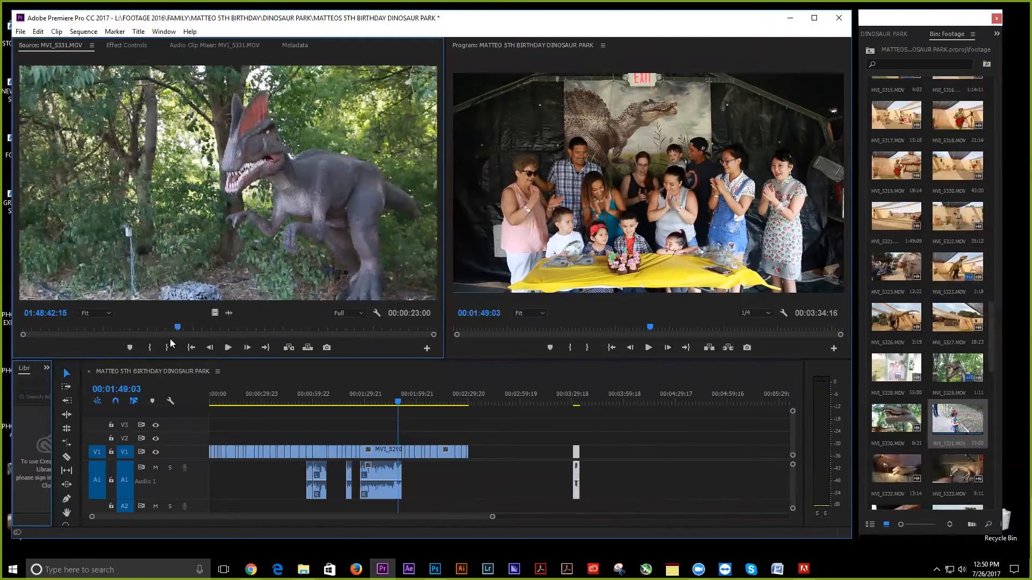
left_click(151, 348)
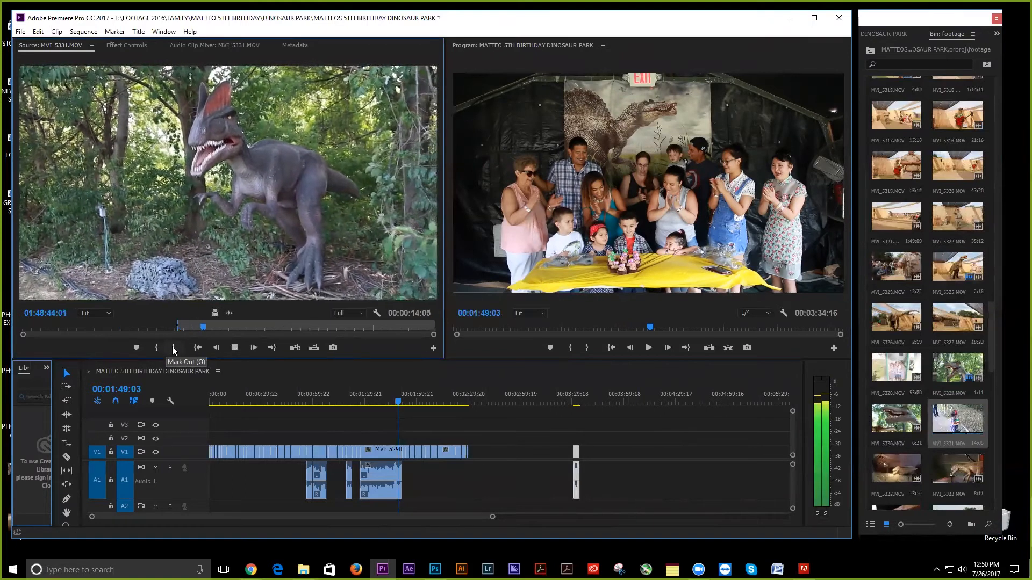
left_click_drag(240, 333, 476, 454)
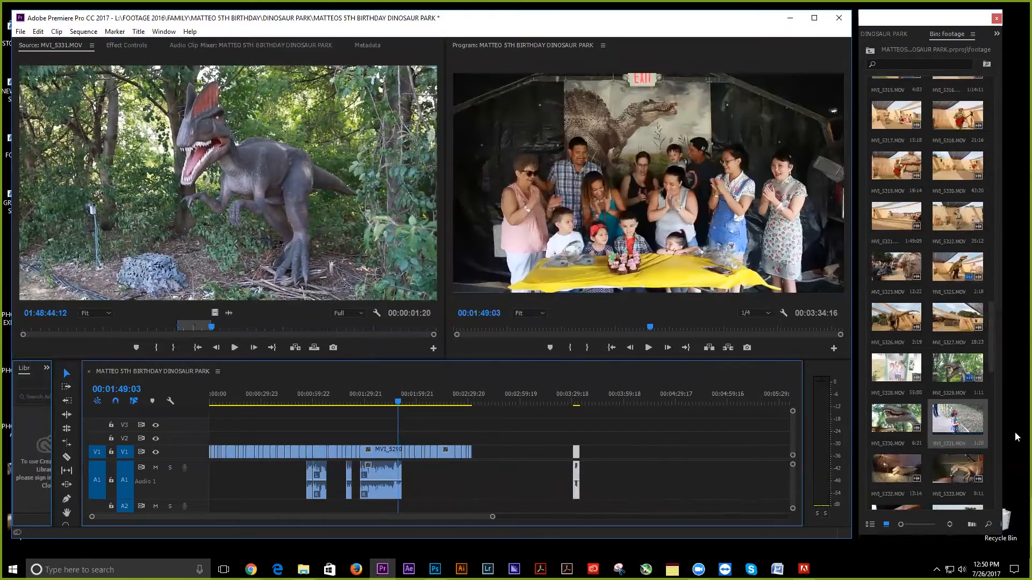
Mark an excerpt of about 2 seconds in MVI_5332.MOV, ending at 01:49:06:18, and append only its video to V1.
scroll(943, 445, "down", 1)
scroll(944, 448, "down", 2)
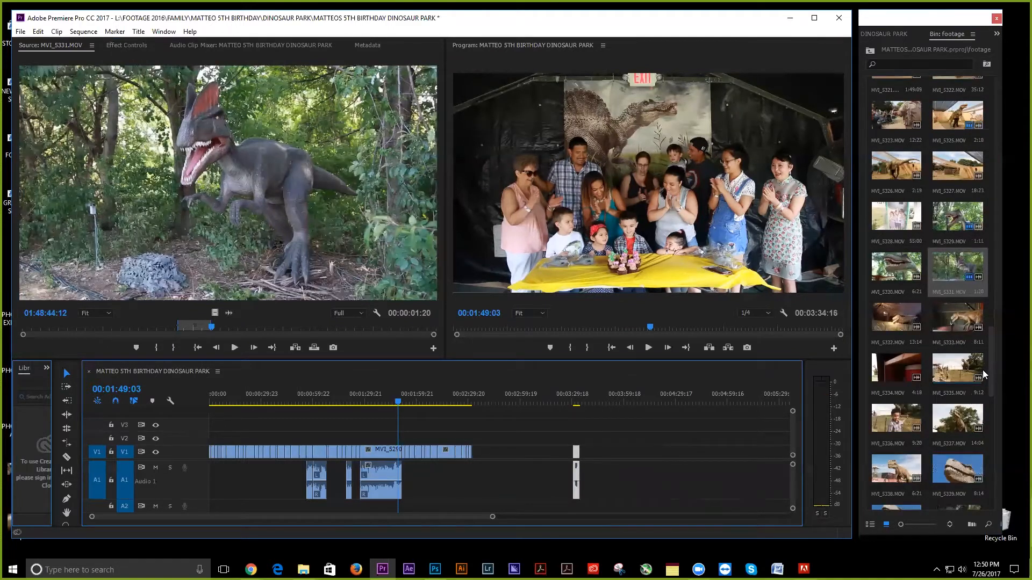
double_click(897, 314)
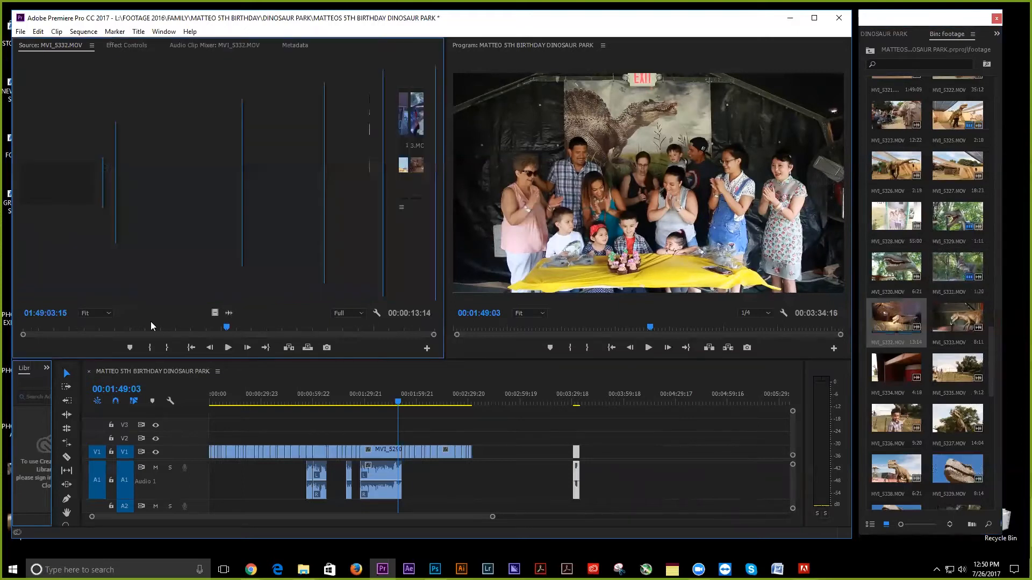
left_click(175, 326)
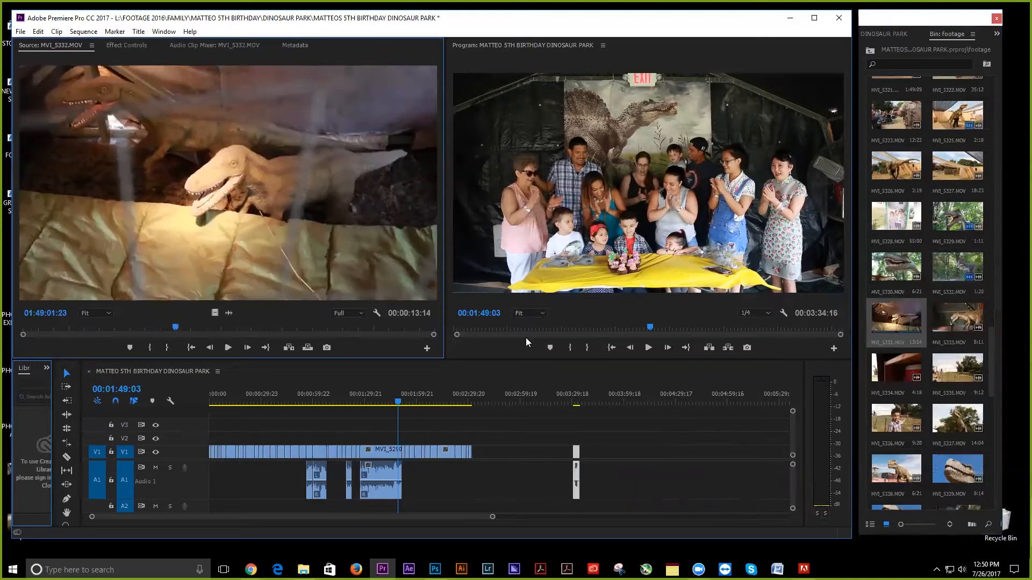
key("space")
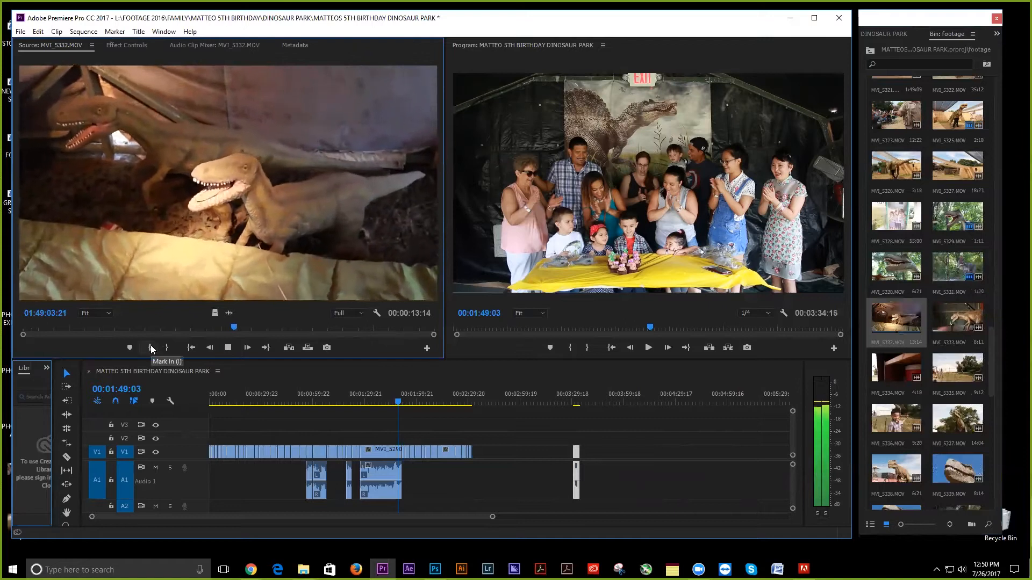
left_click(153, 348)
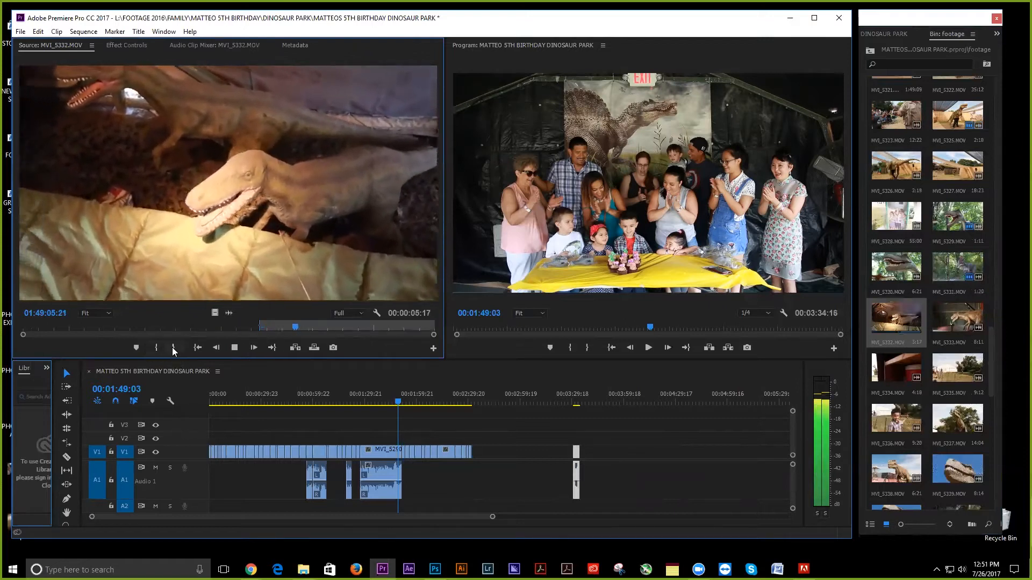
left_click(173, 347)
left_click_drag(223, 318, 474, 452)
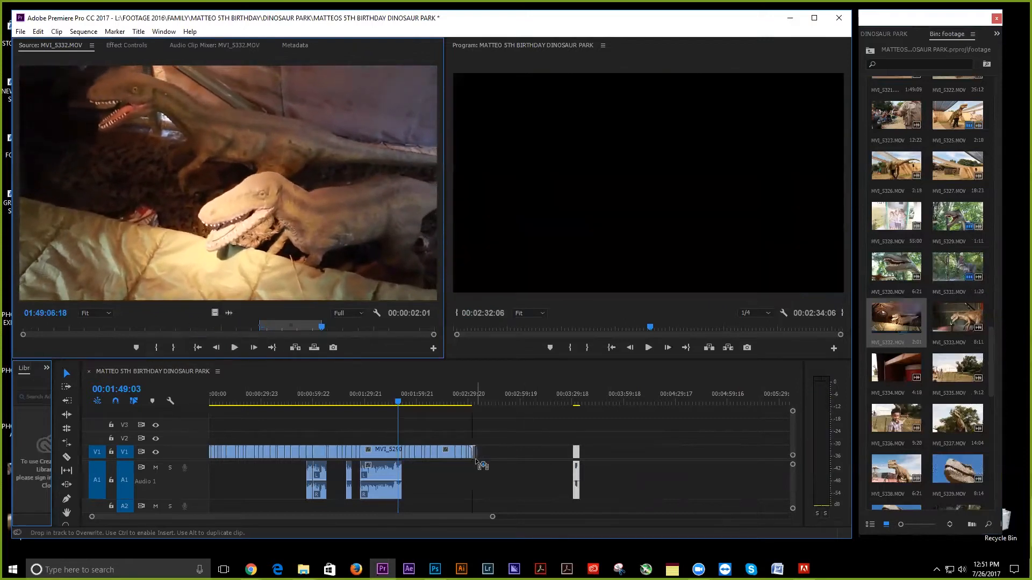
Mark an excerpt of about 2 seconds in MVI_5333.MOV, ending at 01:49:14:23, and append only its video to V1.
double_click(957, 318)
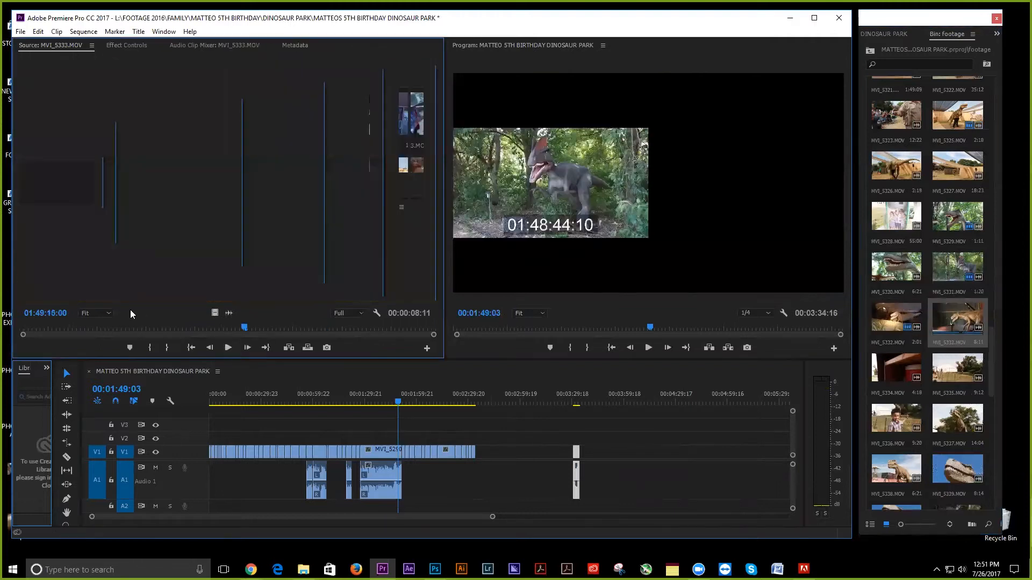
left_click(115, 328)
key("space")
left_click(150, 348)
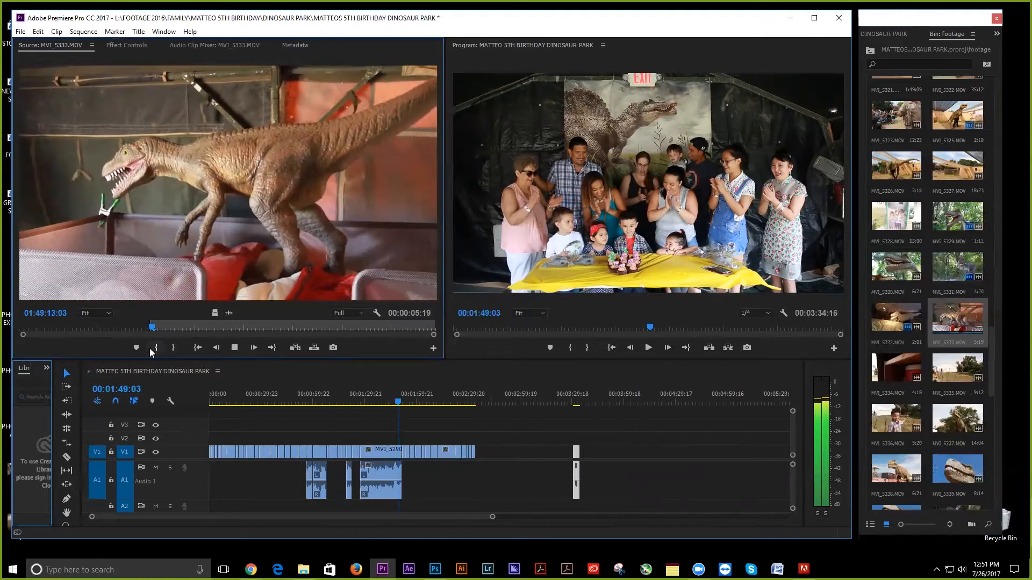
left_click(173, 348)
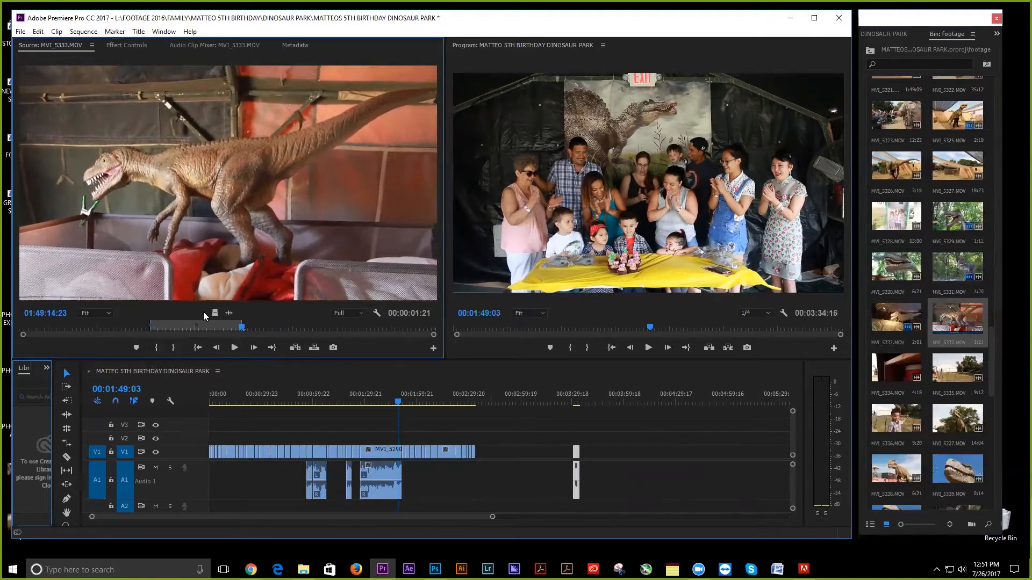
left_click_drag(214, 312, 485, 456)
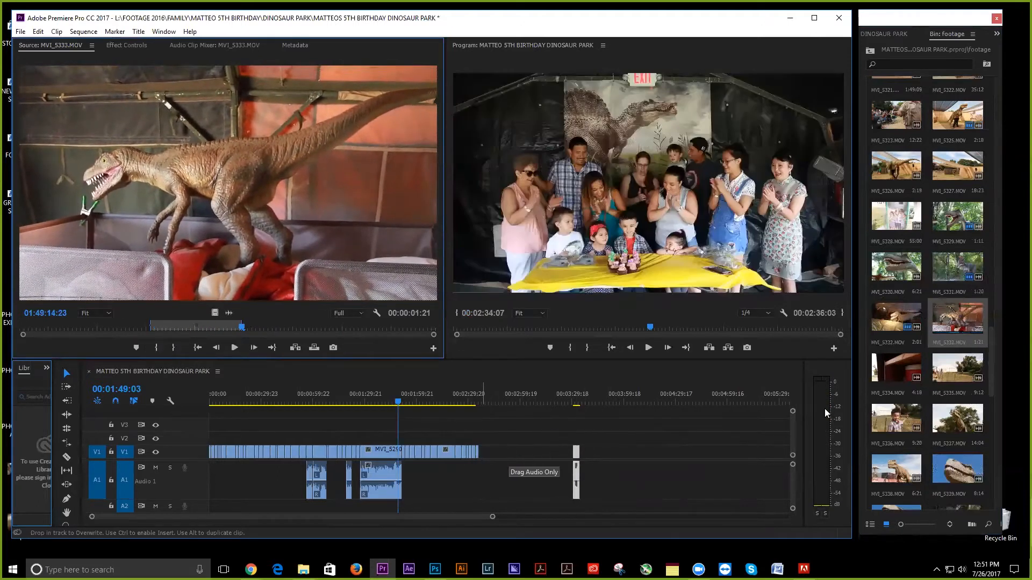
Skim through MVI_5334.MOV from near its start to about its middle.
double_click(899, 371)
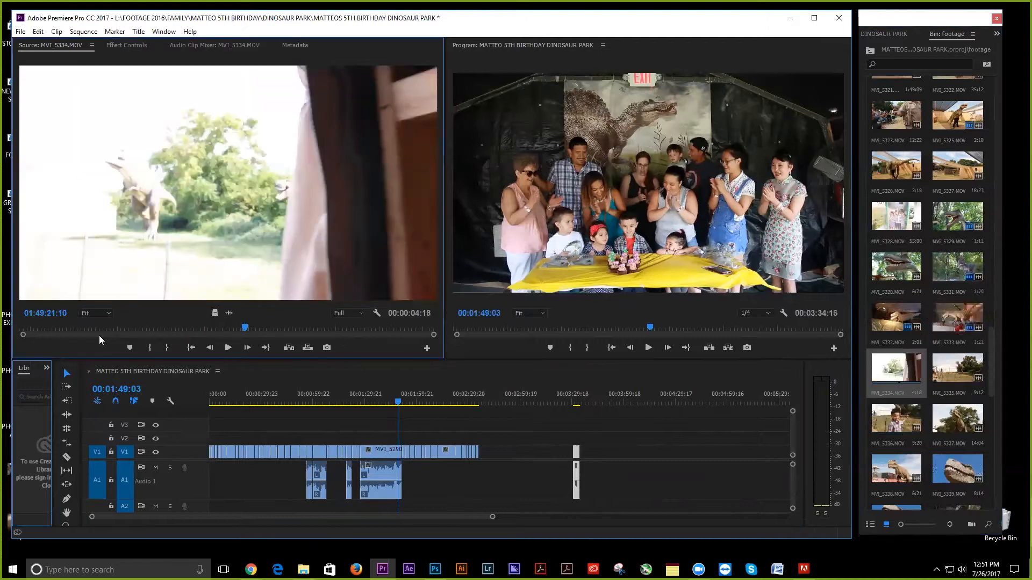
left_click(116, 328)
left_click(241, 328)
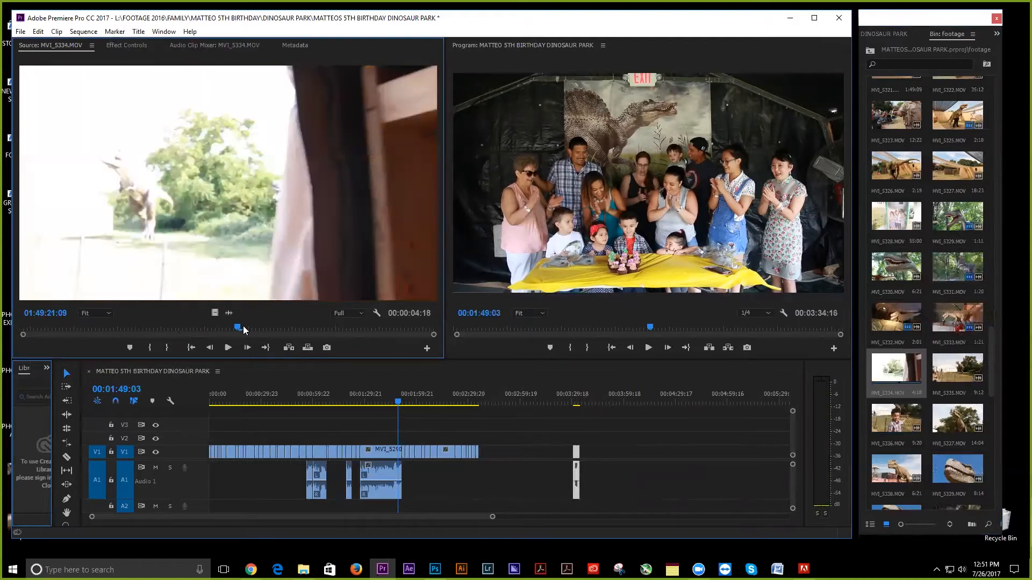
Mark an excerpt of about 3 seconds in MVI_5335.MOV, ending at 01:49:29:21, and append only its video to V1.
double_click(959, 368)
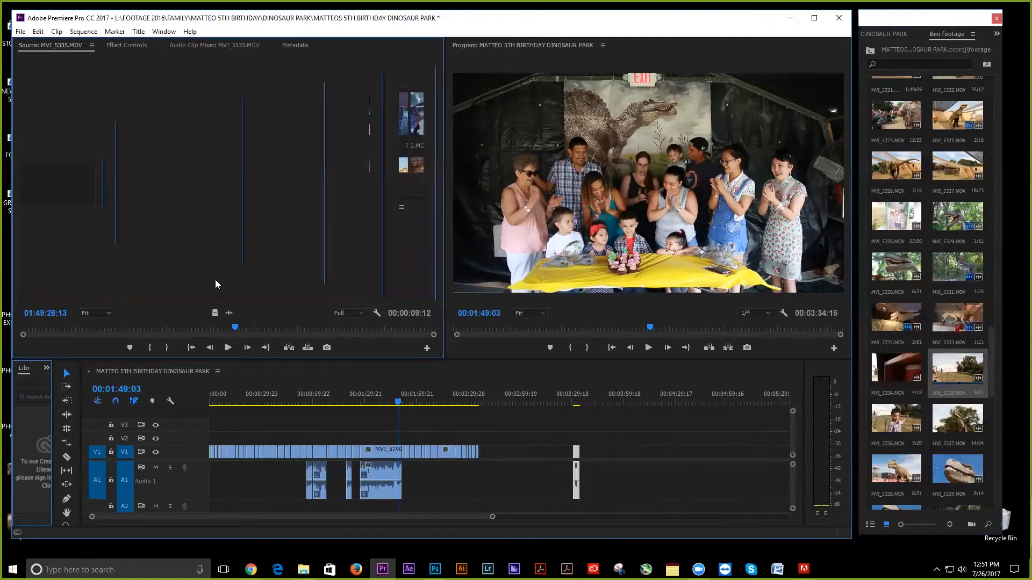
left_click(123, 329)
key("space")
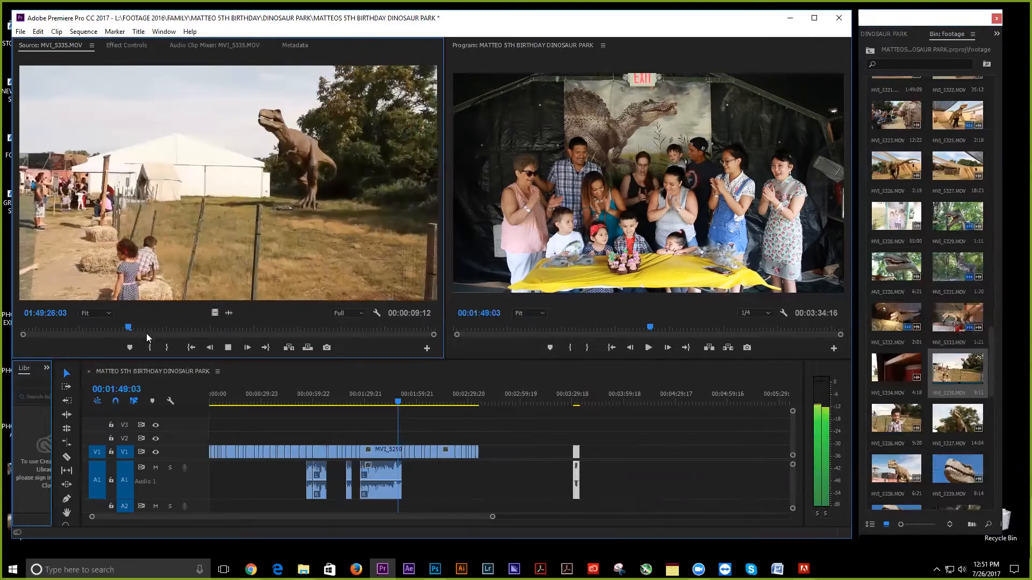
left_click(155, 348)
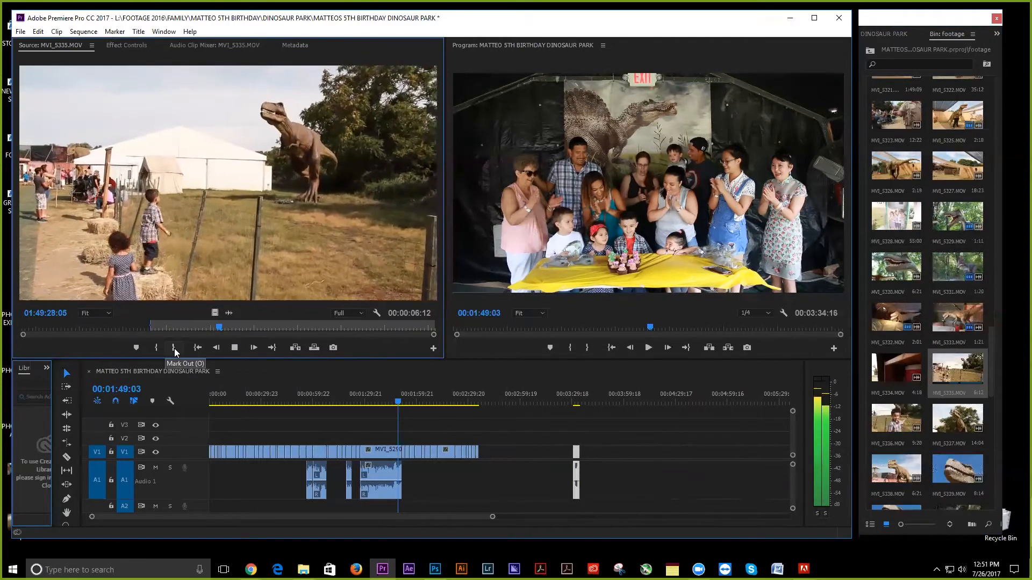
left_click(175, 348)
left_click_drag(215, 313, 483, 454)
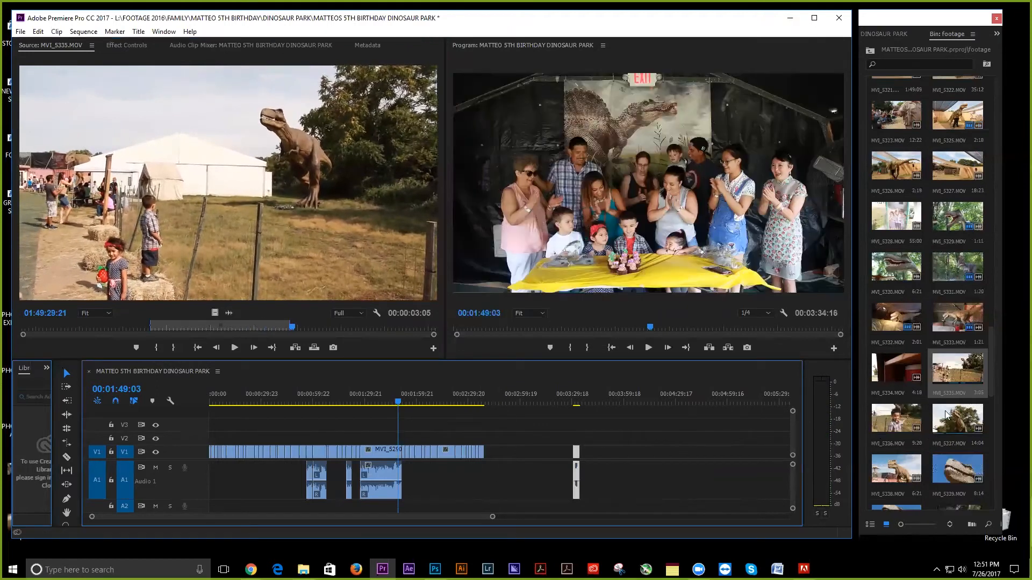
Preview MVI_5336.MOV near its start and again from about 01:49:39.
double_click(893, 421)
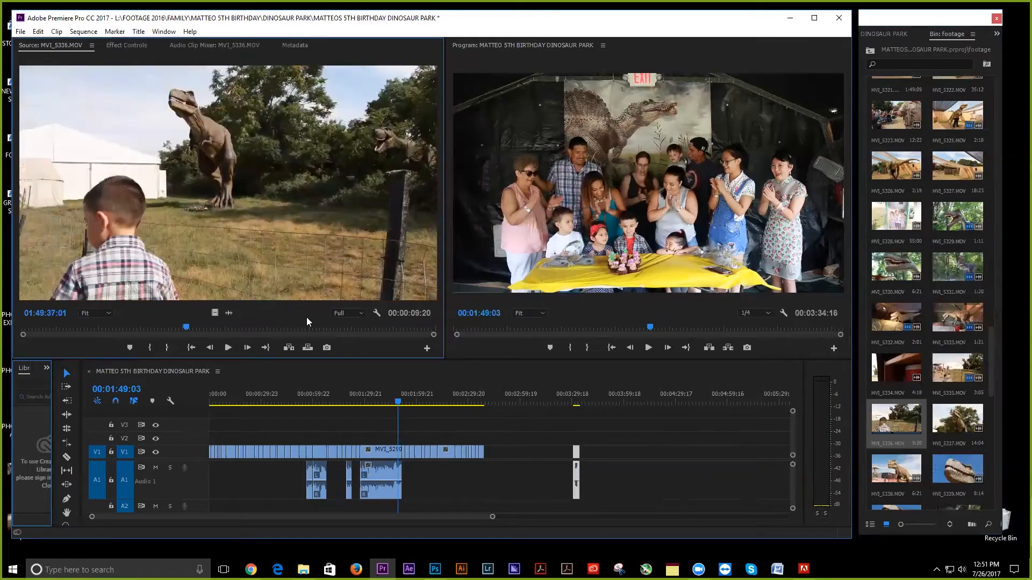
key("space")
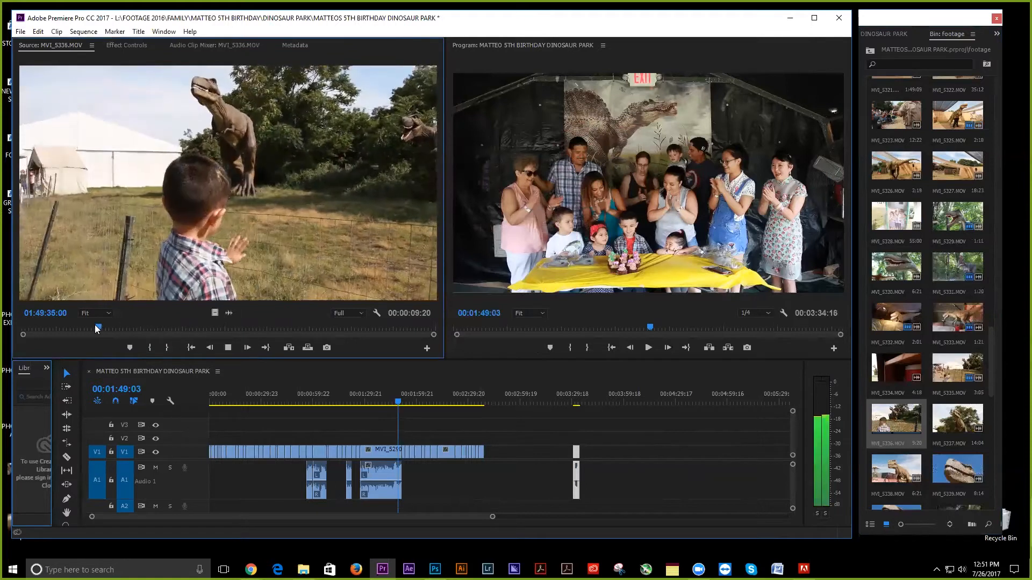
key("space")
left_click(278, 328)
key("space")
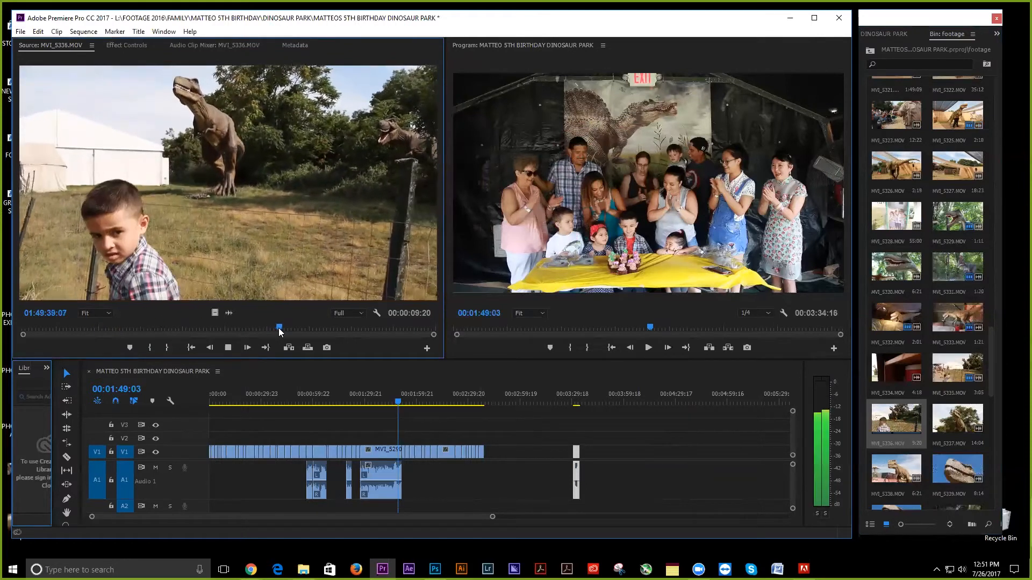
Review MVI_5337.MOV, mark an excerpt of just under 2 seconds near 01:49:52, and append only its video to V1.
double_click(962, 416)
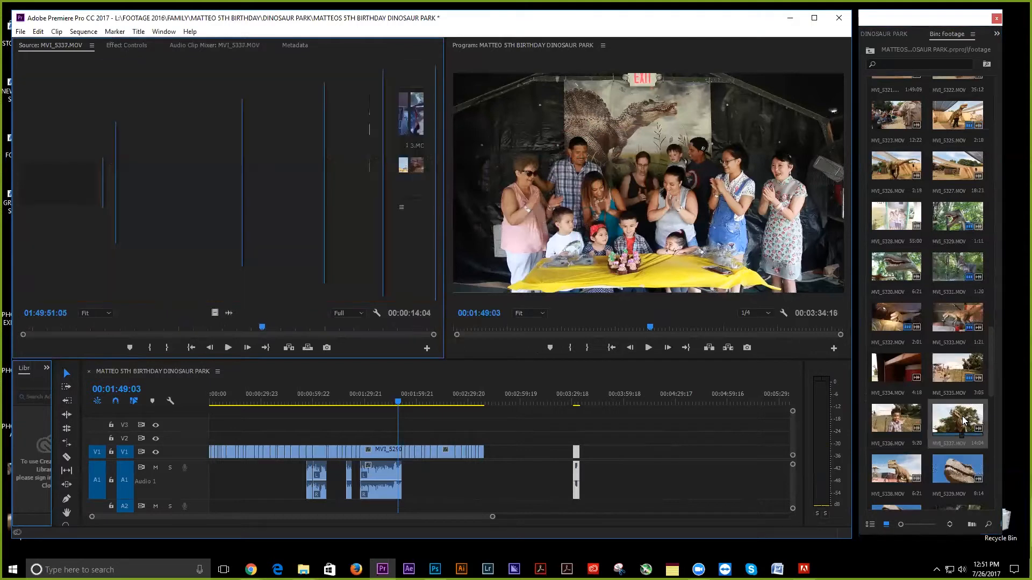
left_click(95, 327)
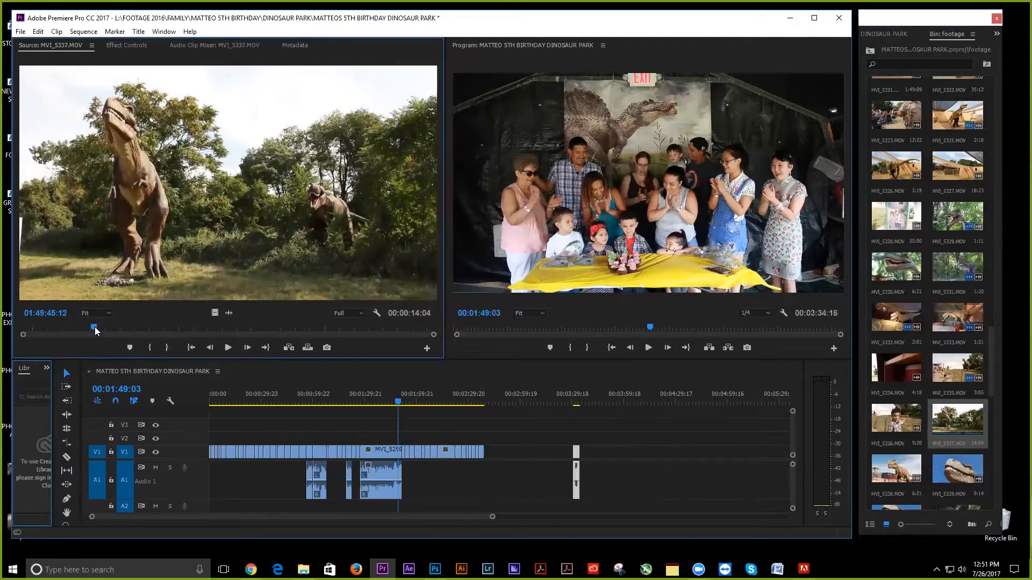
key("space")
key("space")
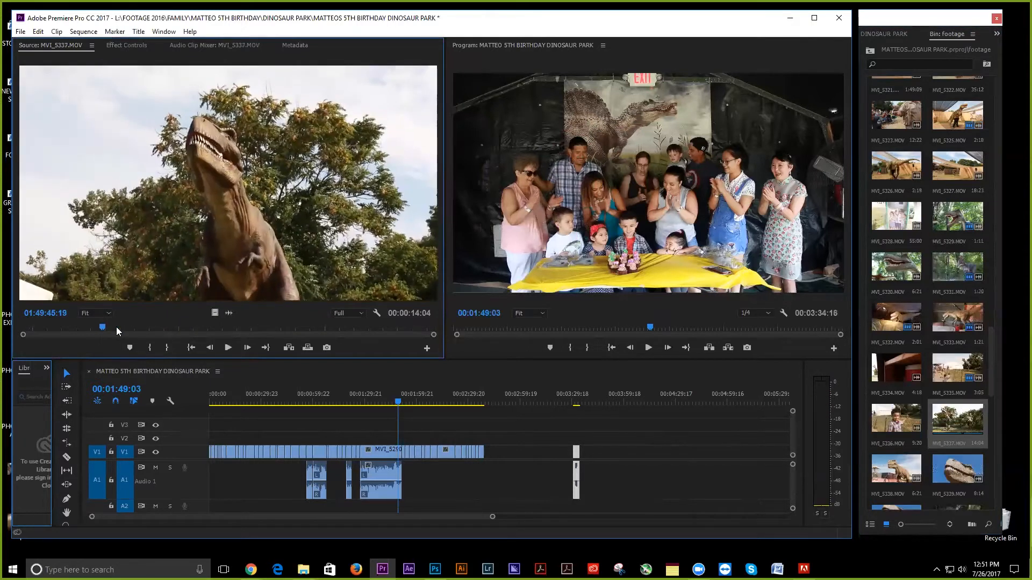
key("space")
left_click(237, 327)
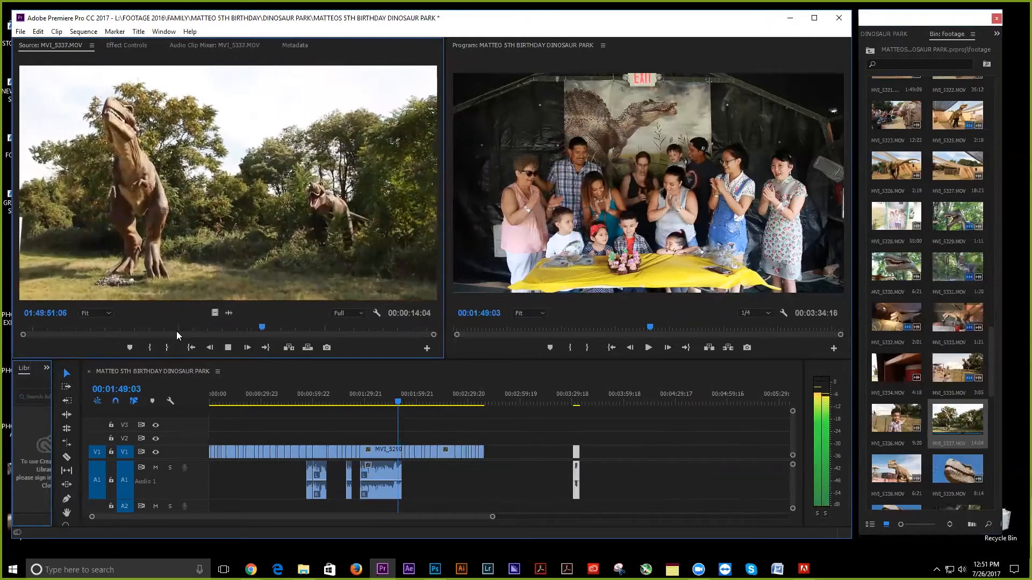
key("space")
left_click(151, 350)
key("space")
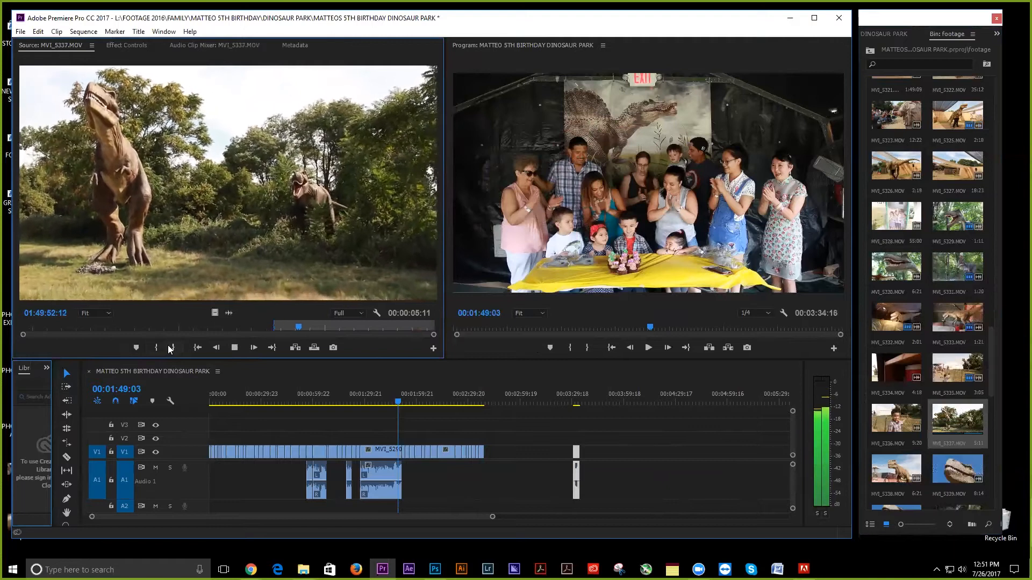
left_click_drag(214, 312, 490, 457)
Preview the dinosaur head close-up in MVI_5339.MOV, including the part around 01:50:10.
scroll(925, 473, "down", 1)
left_click_drag(967, 419, 79, 307)
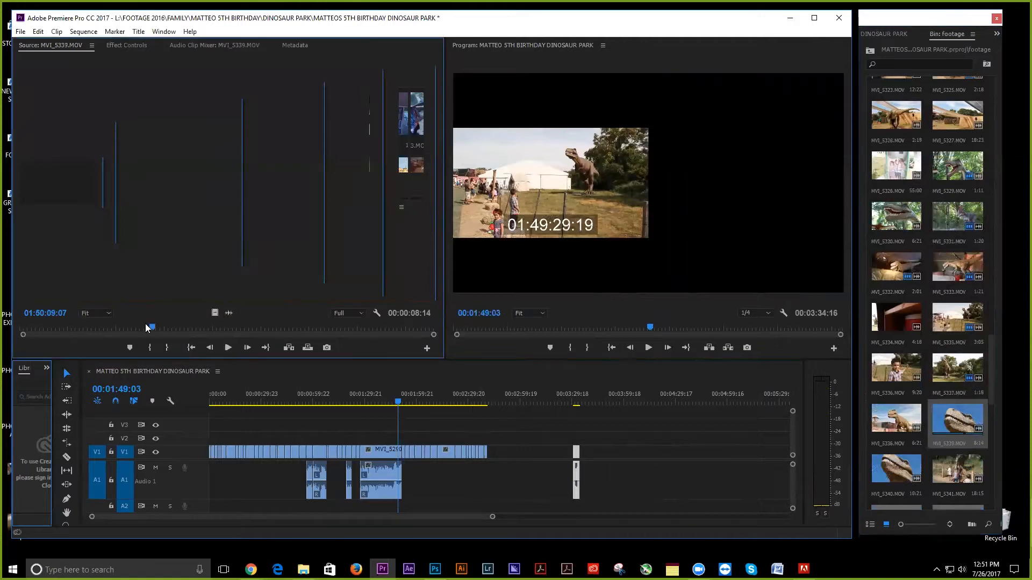
key("space")
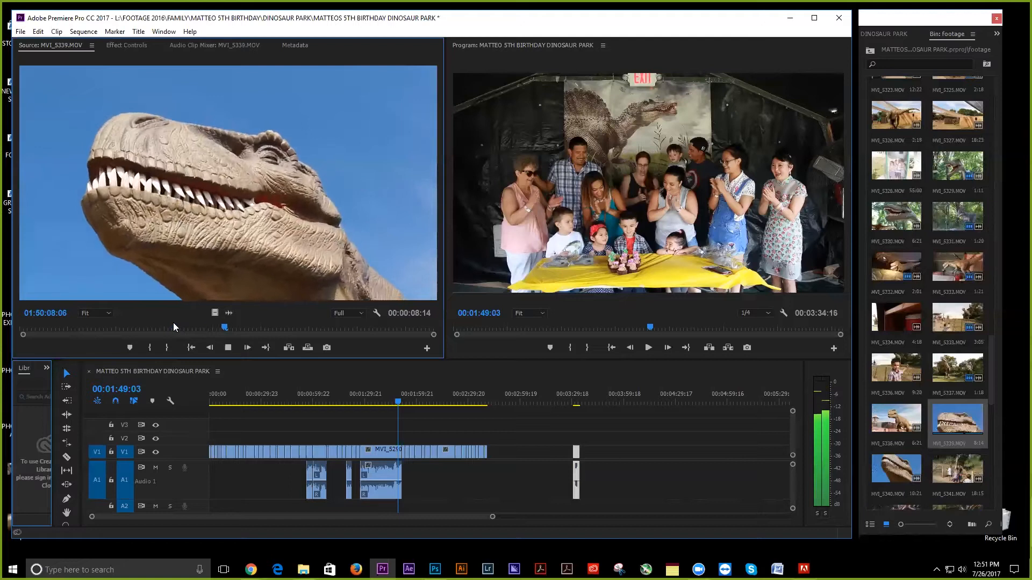
left_click(317, 326)
key("space")
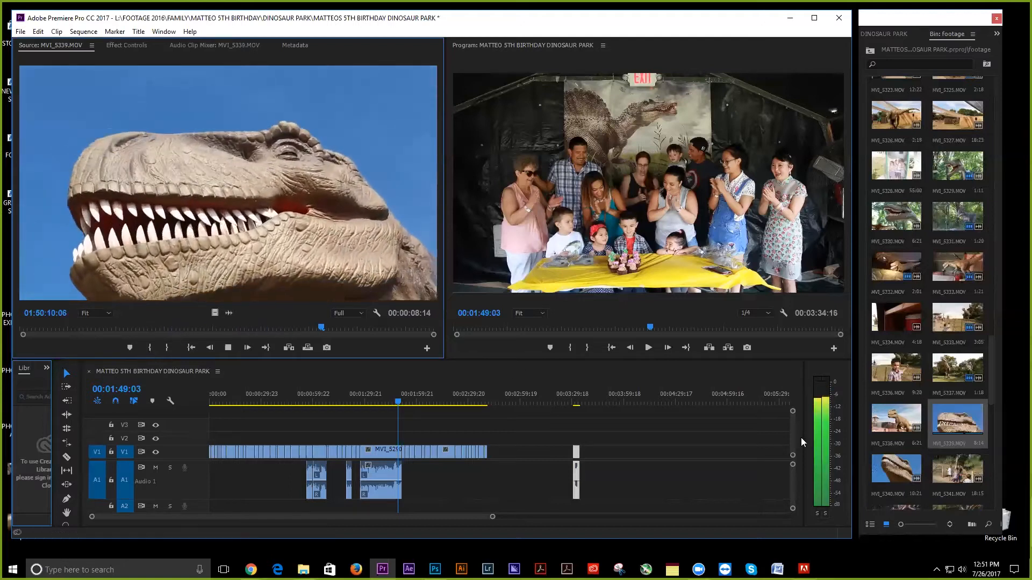
Play MVI_5340.MOV, mark an excerpt of about 6 seconds ending at 01:50:22:07, and append only its video to V1.
double_click(896, 469)
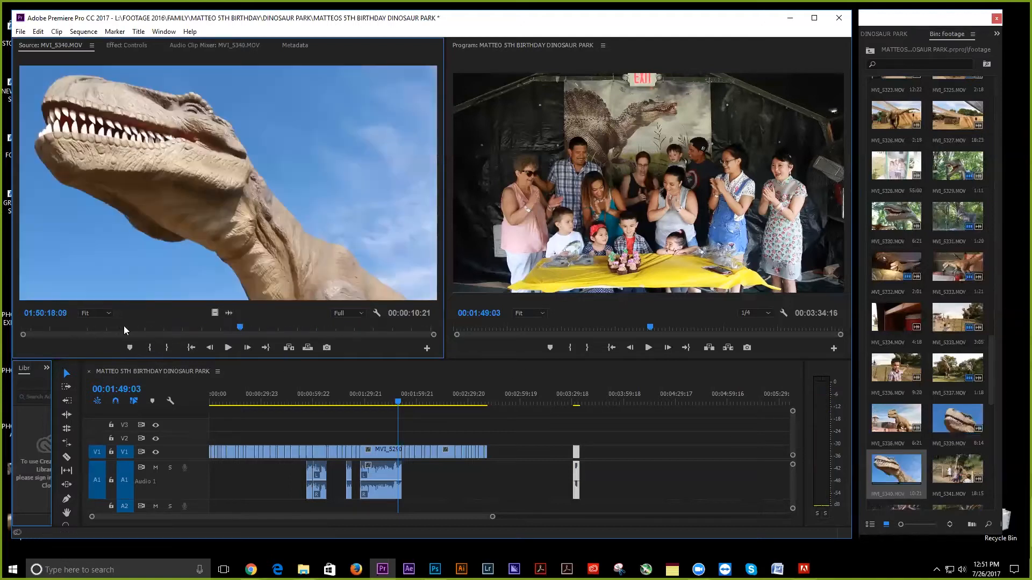
key("space")
left_click(151, 349)
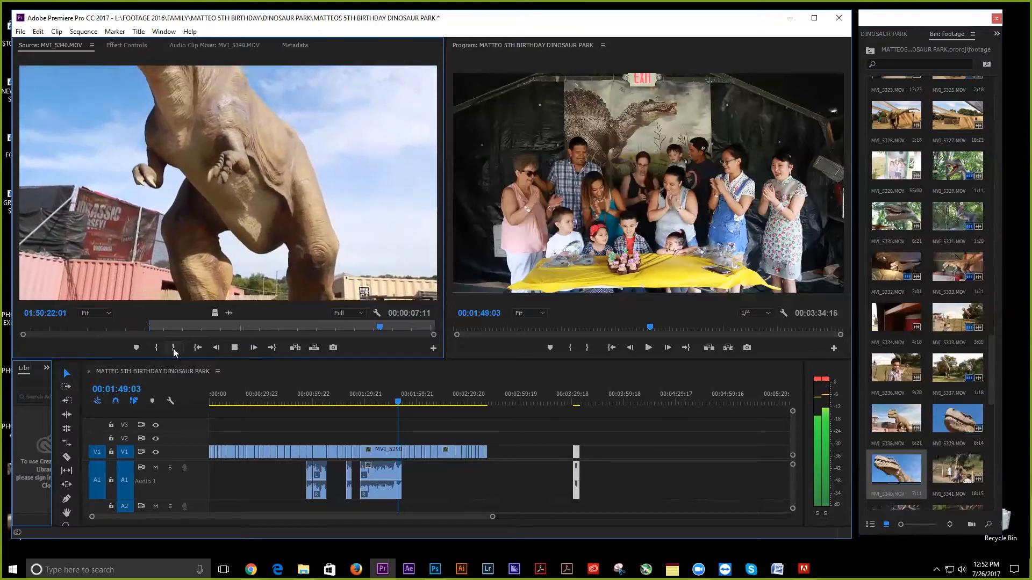
left_click(174, 349)
left_click_drag(326, 356, 495, 463)
Mark an excerpt of just over 2 seconds in MVI_5342.MOV, starting near 01:50:44, and place only its video near the end of V1.
scroll(898, 456, "down", 4)
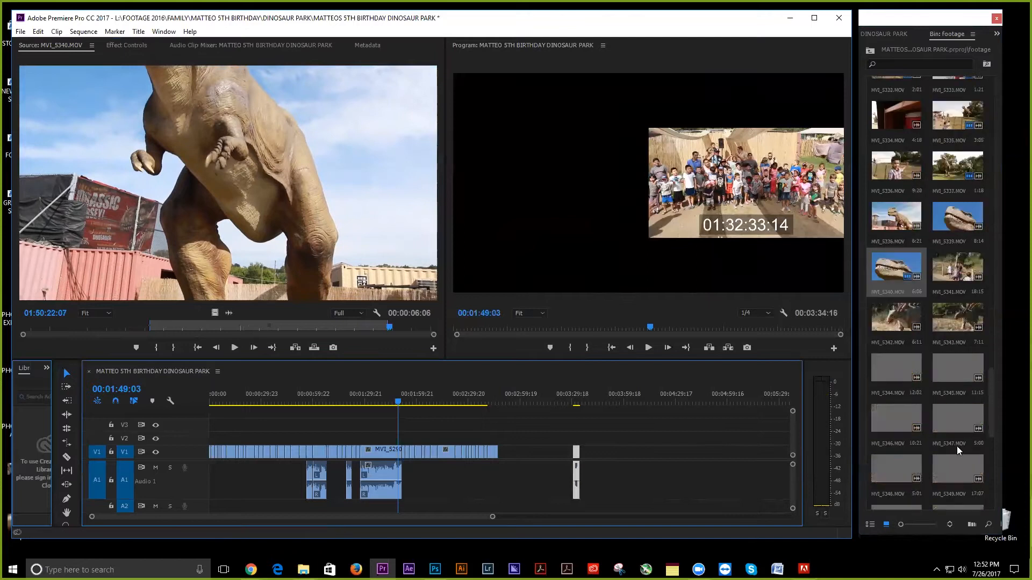
double_click(905, 316)
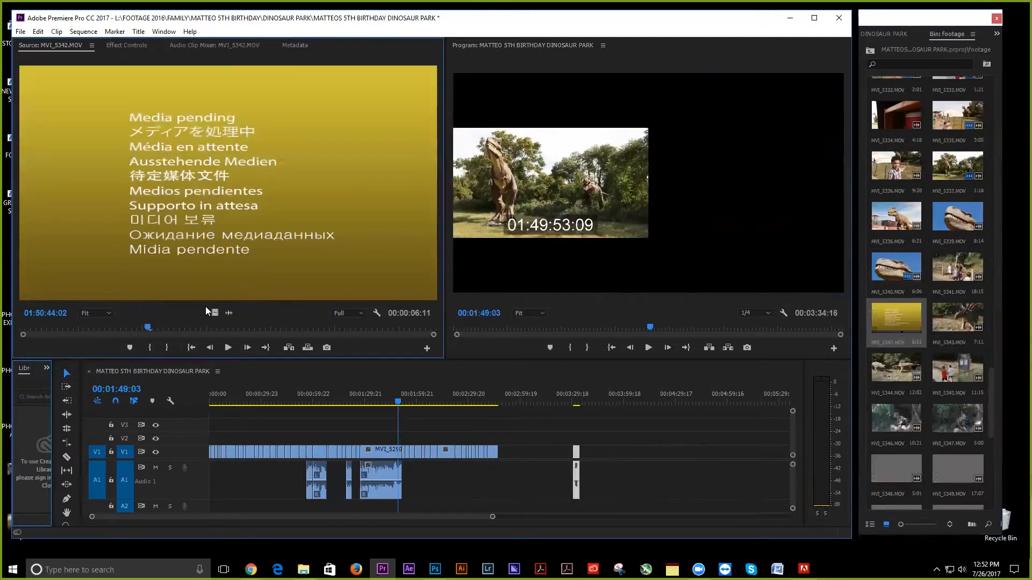
left_click(149, 348)
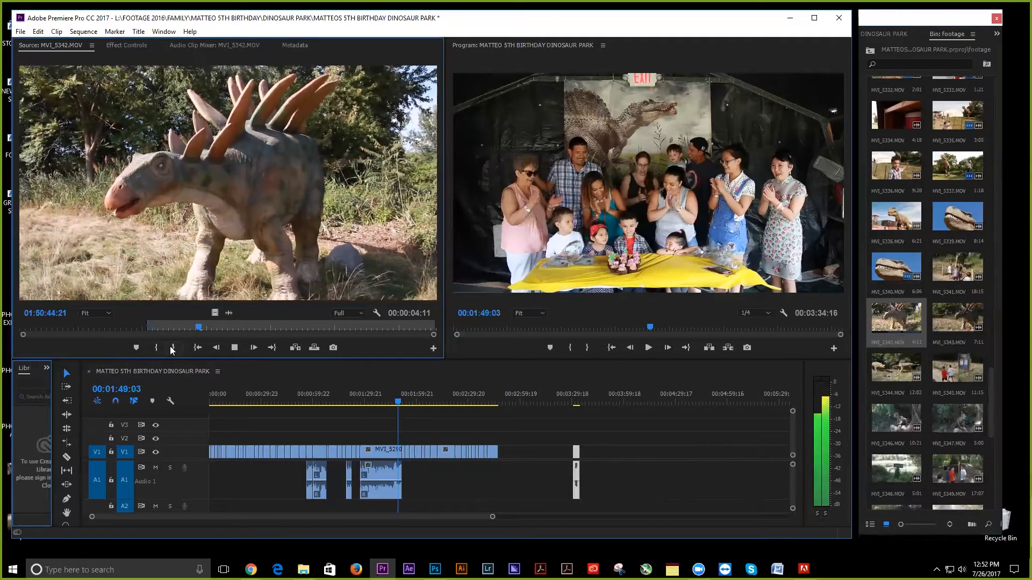
left_click(173, 347)
left_click_drag(215, 312, 507, 458)
Find MVI_5347.MOV further down the footage bin and preview it around 01:51:33.
scroll(977, 429, "down", 2)
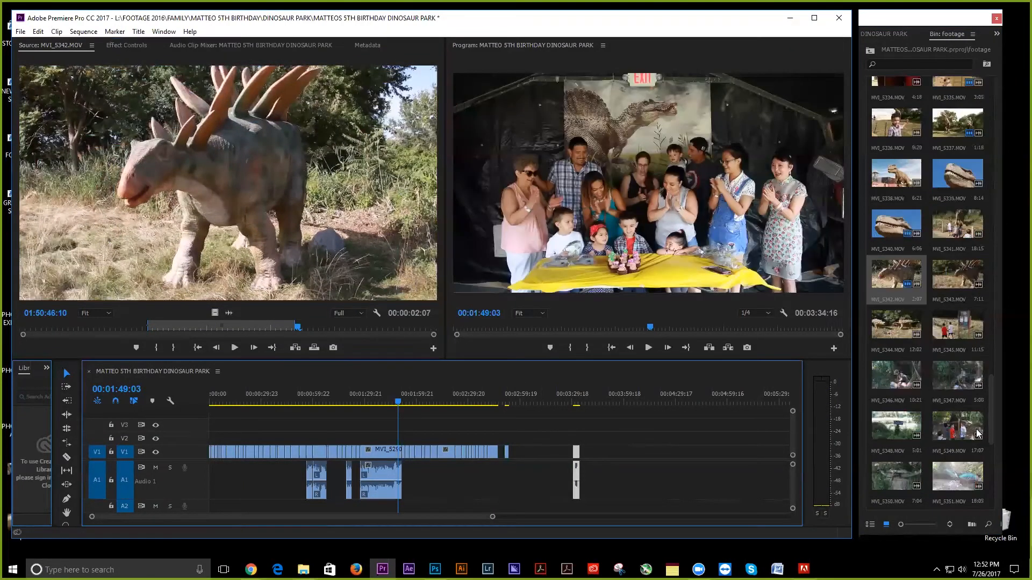
scroll(947, 435, "down", 1)
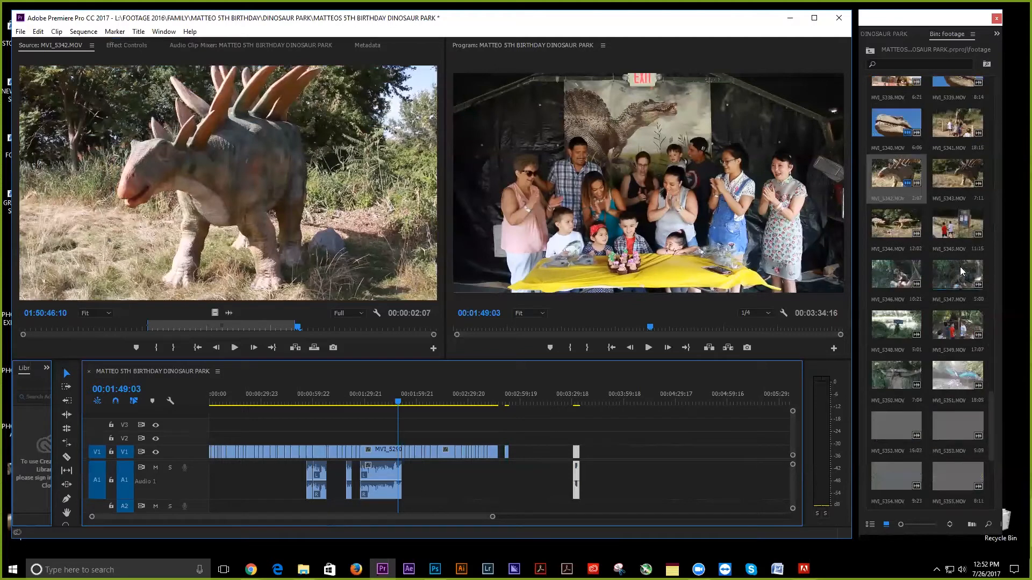
double_click(961, 271)
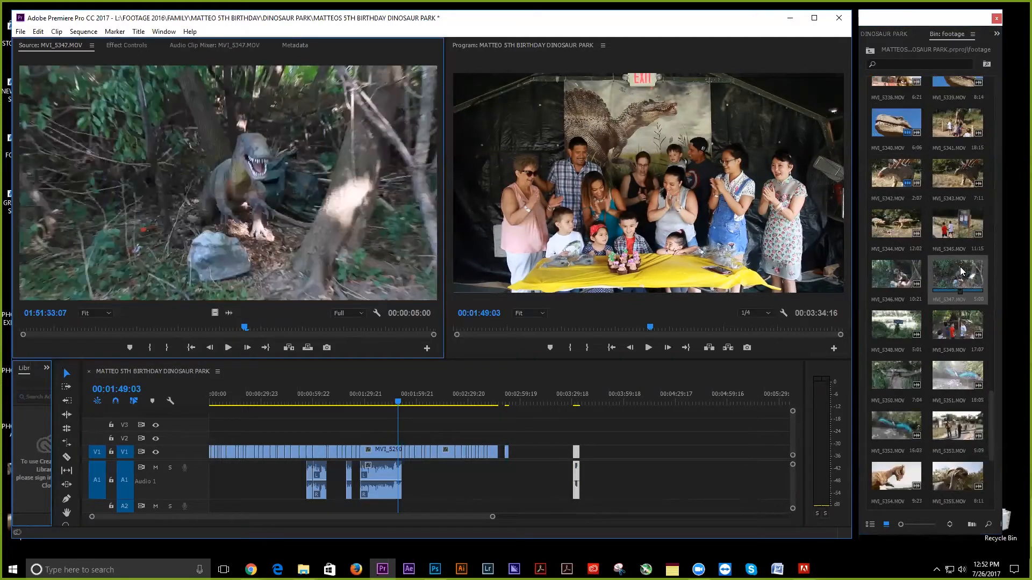
key("space")
key("space")
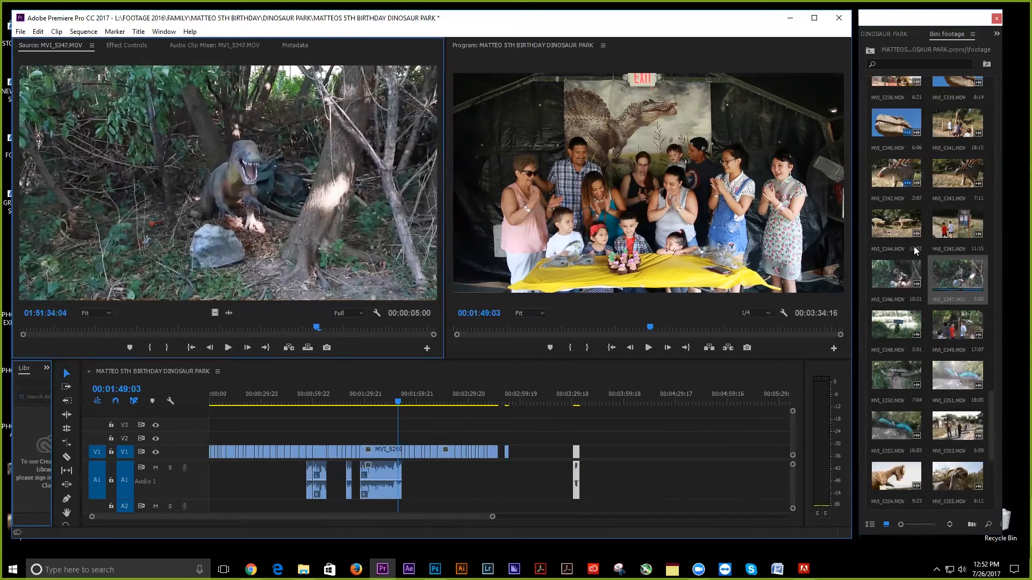
Mark a 2-second excerpt in MVI_5346.MOV ending at 01:51:25:16 and append only its video to V1.
double_click(897, 276)
left_click(169, 325)
left_click(151, 349)
key("space")
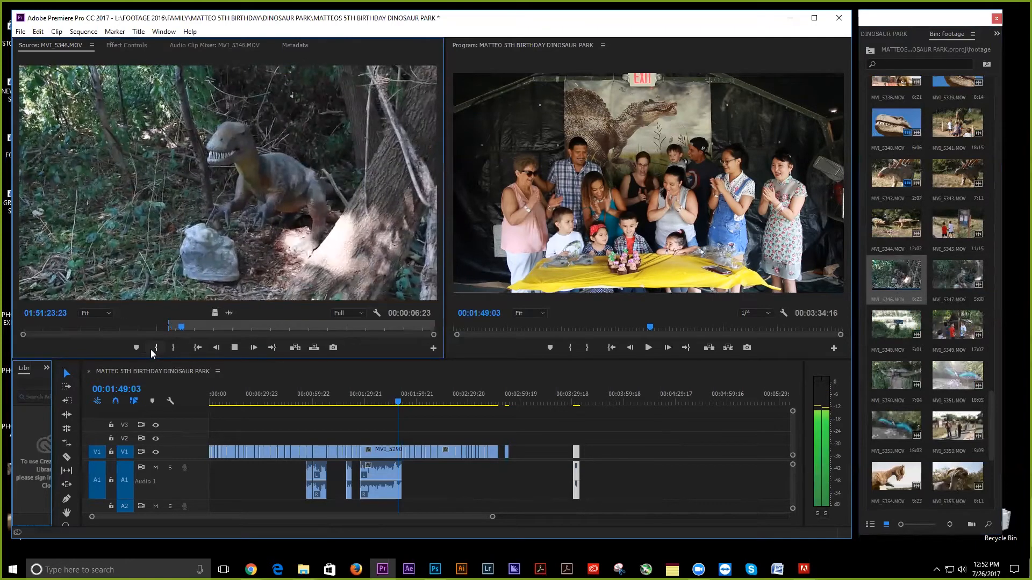
left_click(171, 347)
left_click_drag(215, 313, 501, 454)
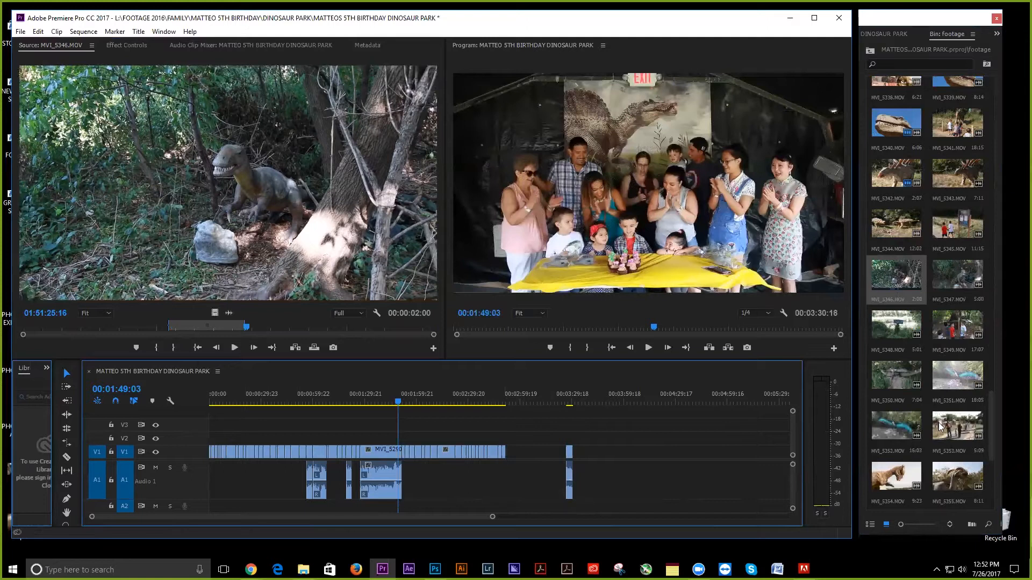
Mark an excerpt of just over 2 seconds in MVI_5352.MOV, starting at 01:52:24:11, and append only its video to V1.
double_click(903, 427)
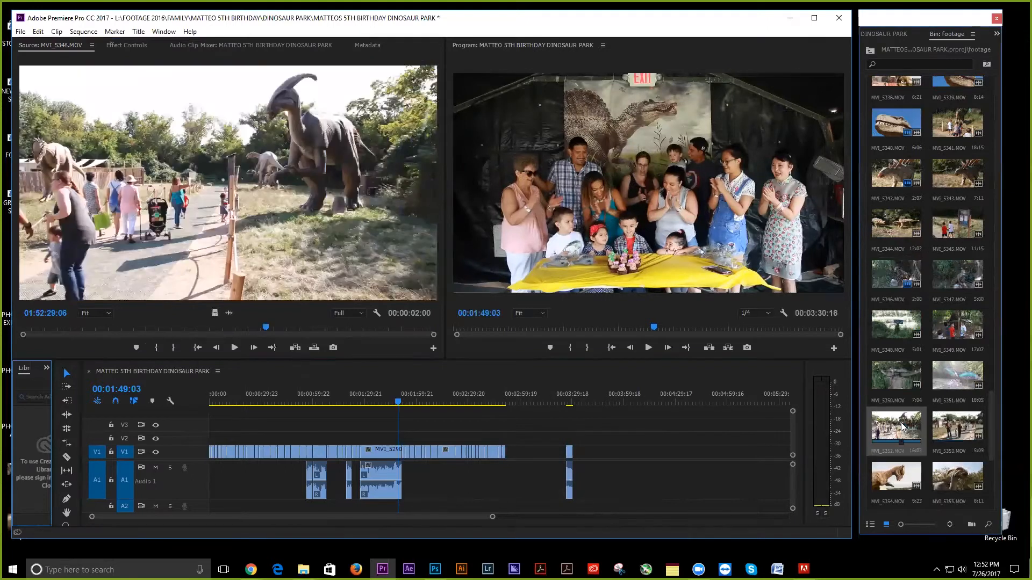
left_click_drag(168, 325, 48, 325)
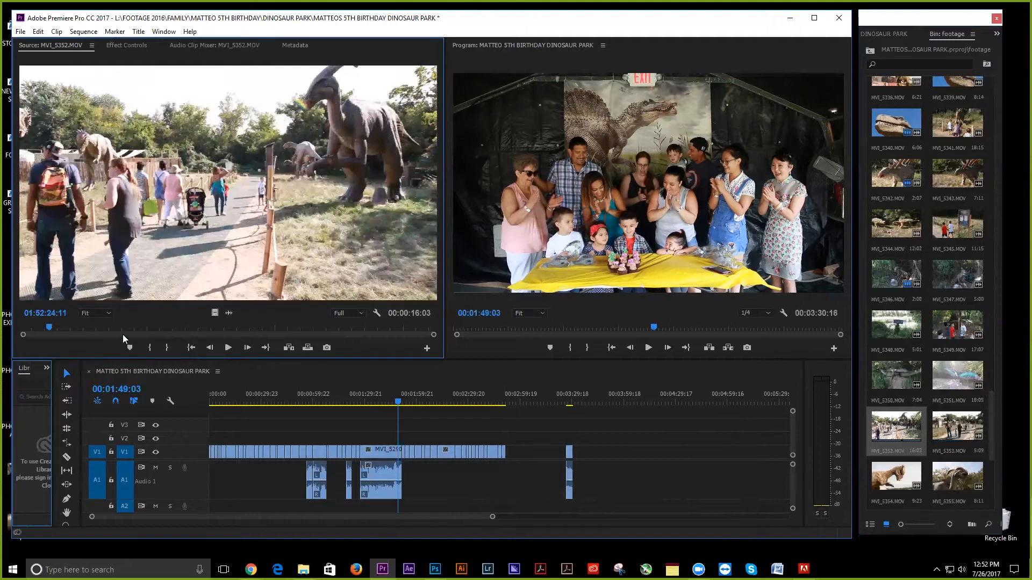
left_click(150, 347)
key("space")
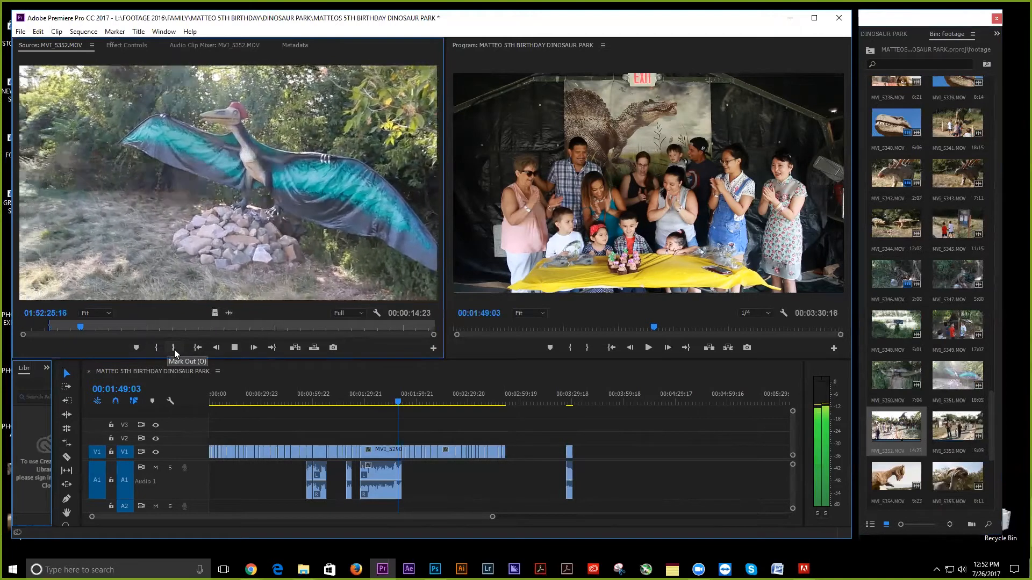
left_click(174, 350)
left_click_drag(214, 313, 514, 446)
Review MVI_5354.MOV, mark an excerpt of about 2.7 seconds starting at 01:52:50:09, and append only its video to V1.
scroll(901, 462, "down", 2)
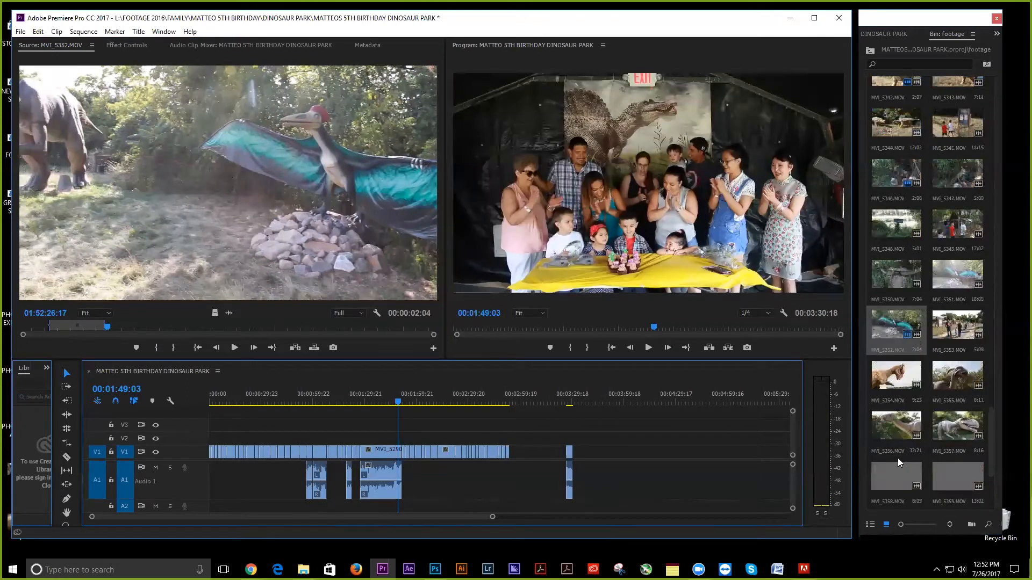
double_click(907, 369)
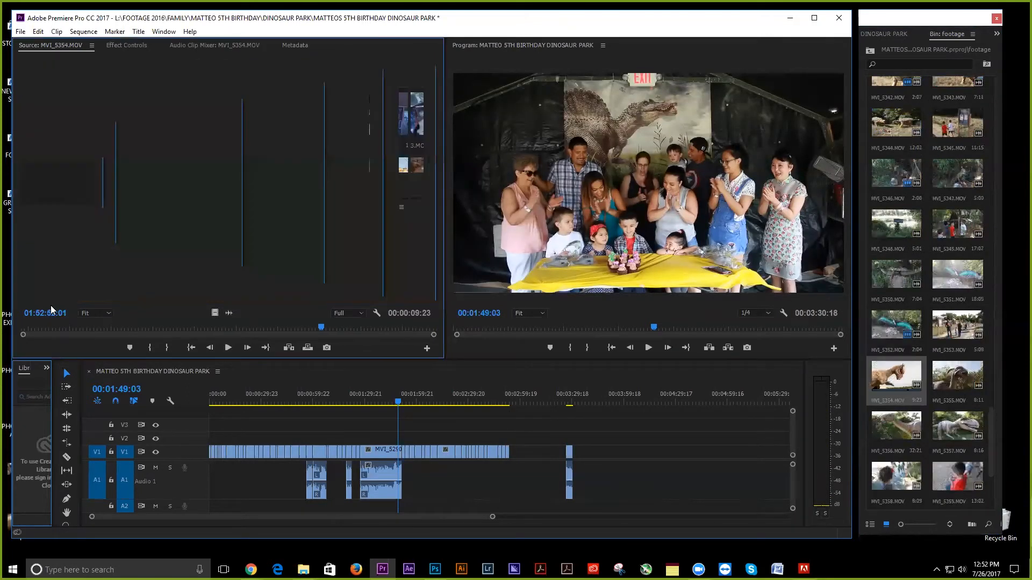
left_click(130, 325)
left_click(150, 348)
key("space")
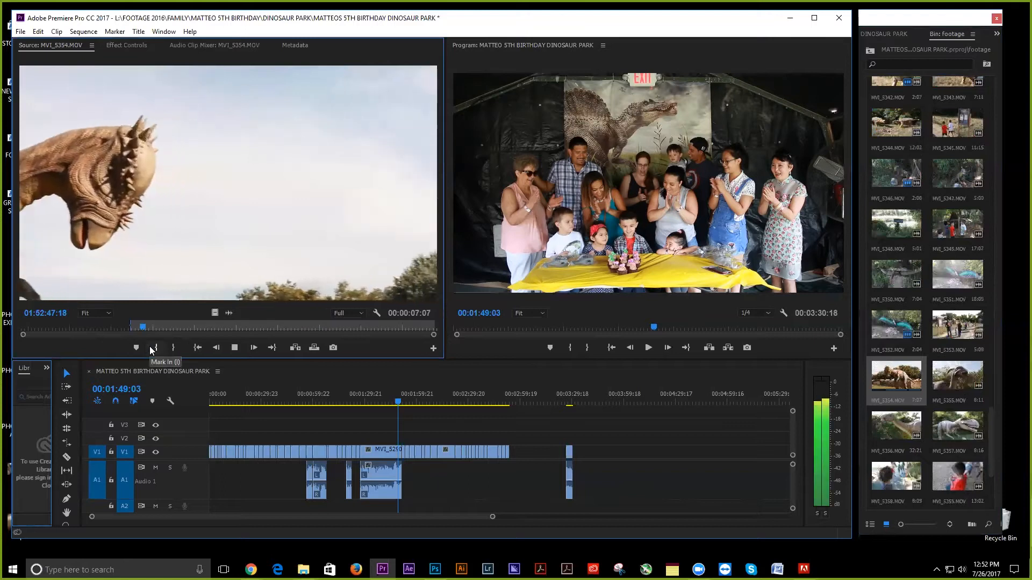
left_click(205, 325)
key("space")
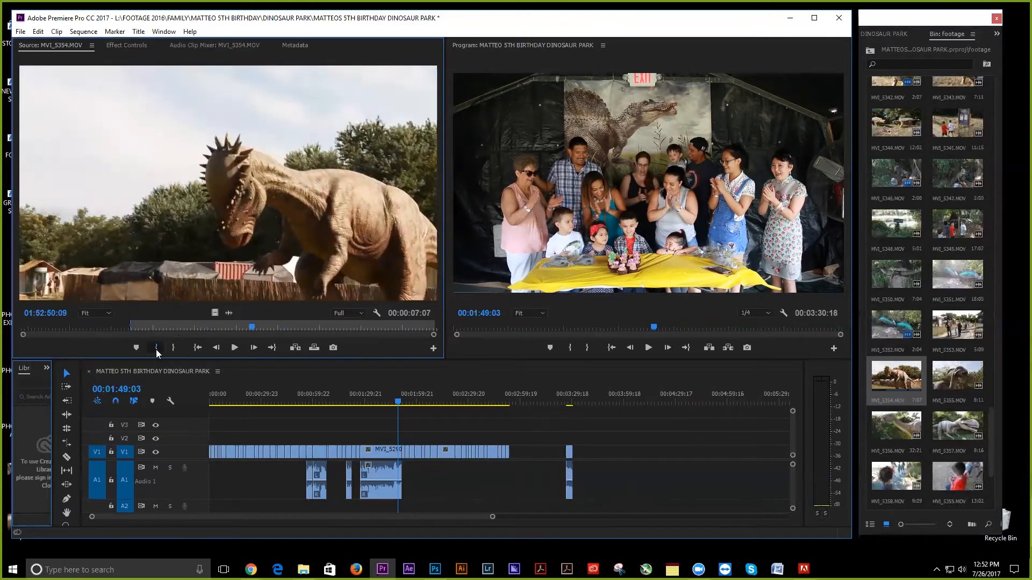
left_click(156, 349)
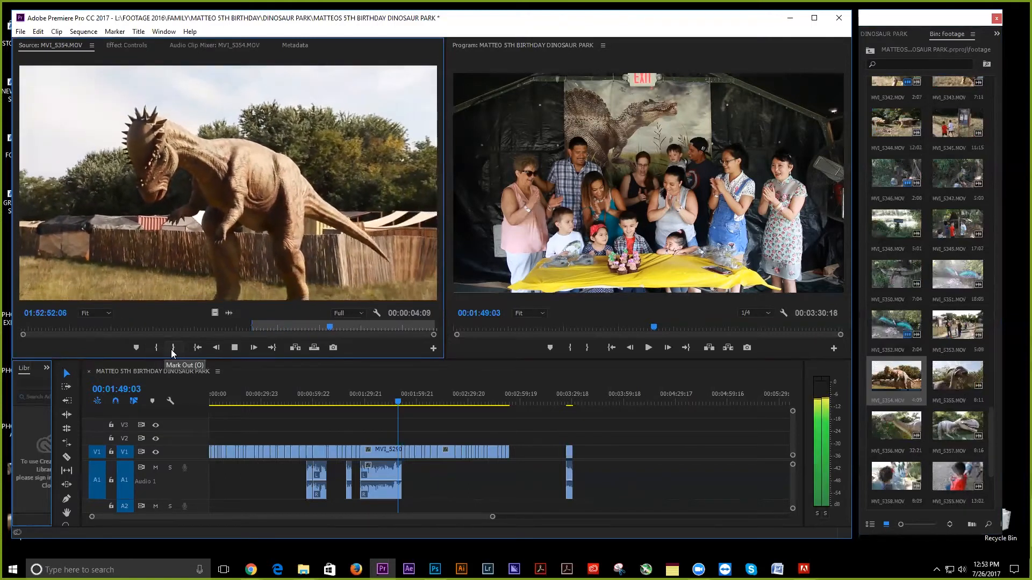
left_click(172, 349)
left_click_drag(215, 313, 516, 457)
Preview MVI_5355.MOV around 01:52:58, and play MVI_5356.MOV from near its start.
double_click(959, 377)
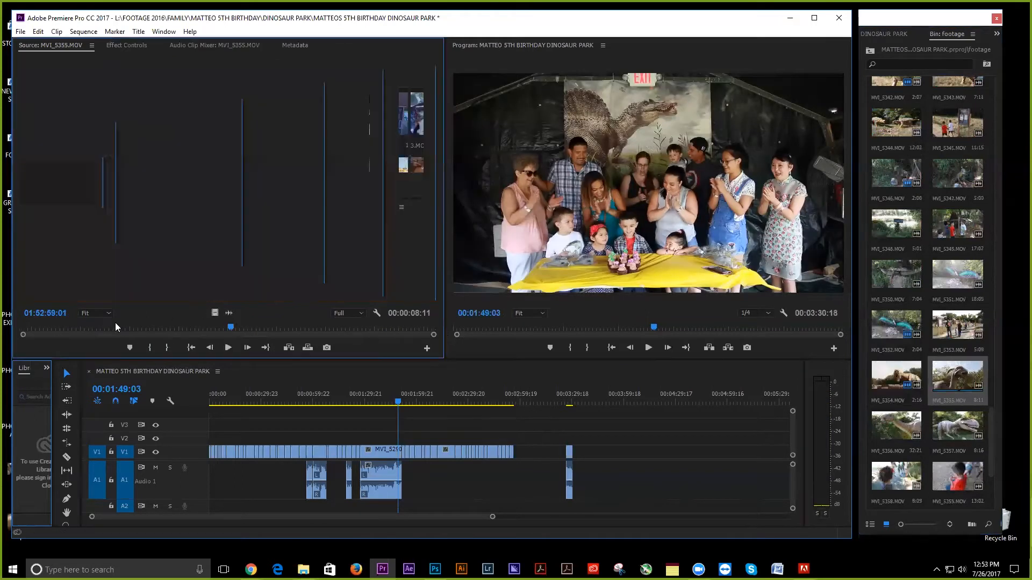
key("space")
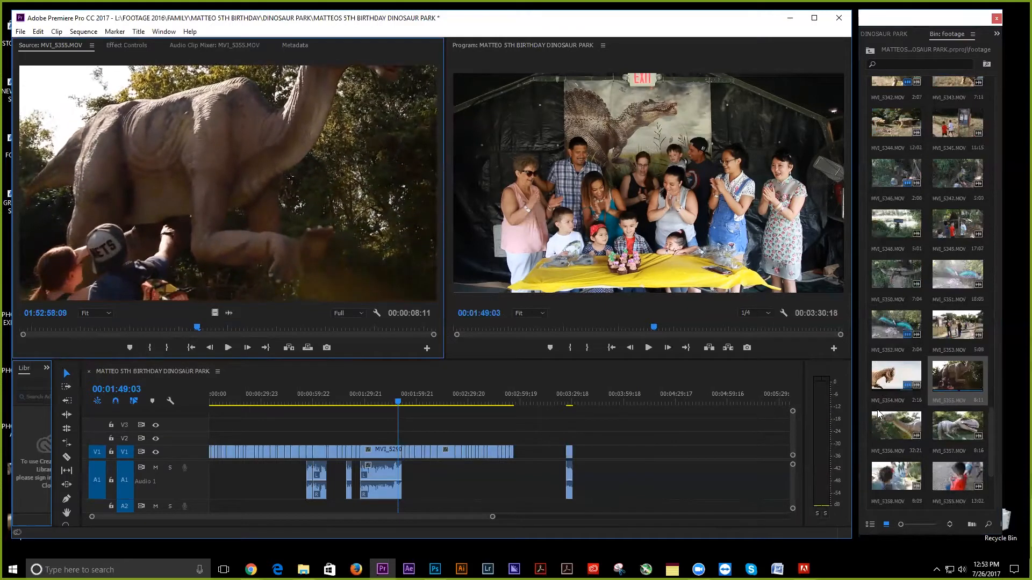
double_click(896, 426)
left_click(90, 326)
key("space")
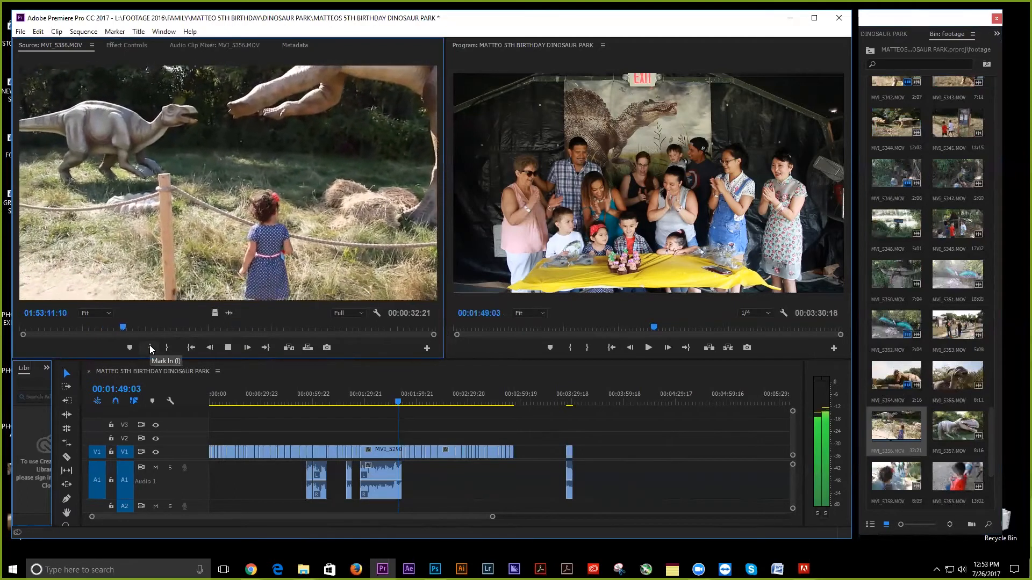
Mark an excerpt of just under 3 seconds in MVI_5356.MOV, ending at 01:53:20:01, and append only its video to V1.
left_click(196, 329)
key("i")
left_click(232, 327)
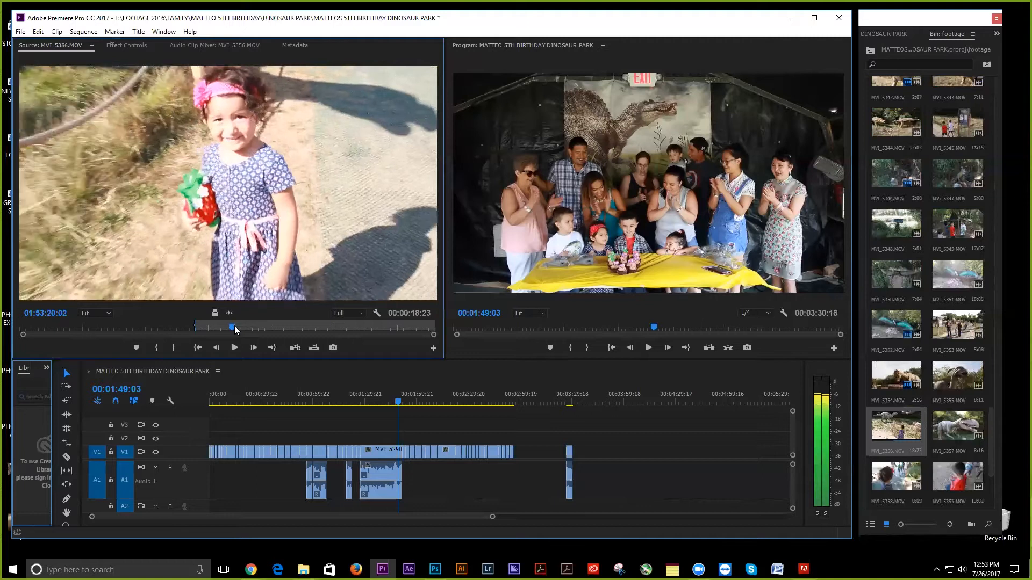
left_click(174, 347)
left_click_drag(214, 312, 518, 450)
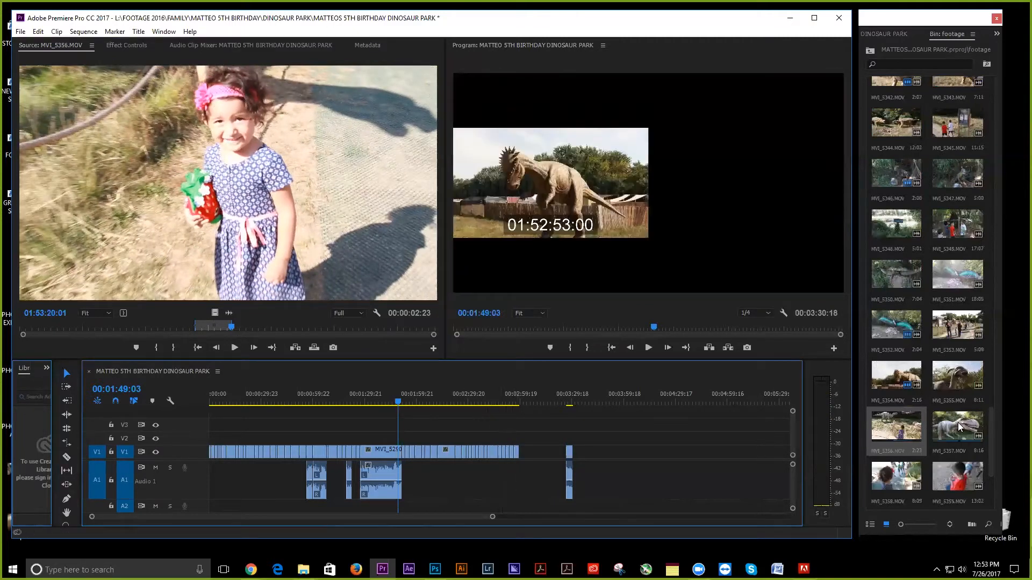
Mark an excerpt of about 2.6 seconds in MVI_5357.MOV, ending at 01:53:41:09, and append only its video to V1.
double_click(960, 428)
left_click(122, 328)
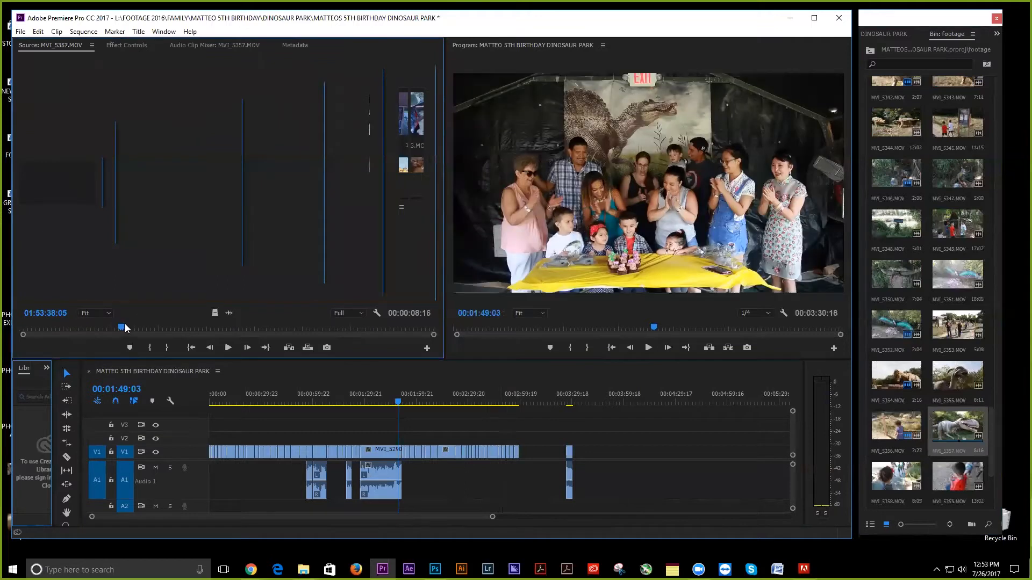
key("space")
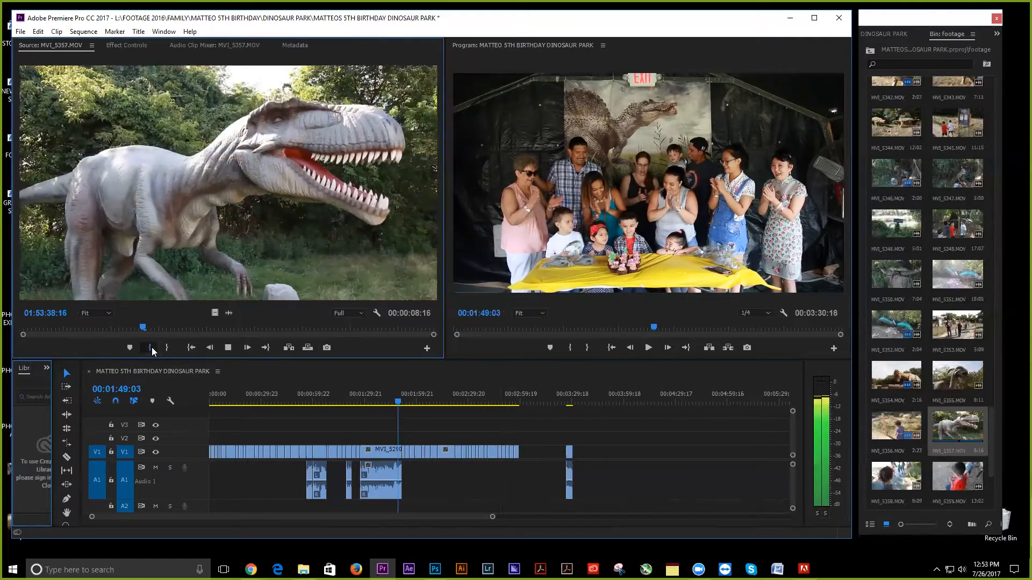
left_click(152, 347)
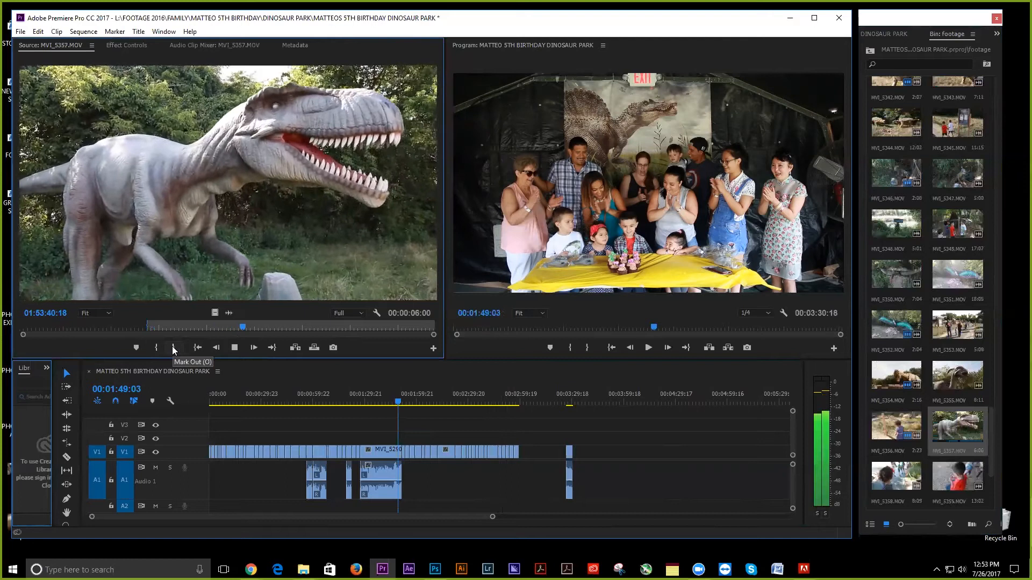
left_click(173, 348)
left_click_drag(215, 313, 521, 453)
Mark an excerpt of just under 5 seconds of the birthday cake in MVI_5362.MOV, ending at 01:54:30:21.
scroll(895, 436, "down", 4)
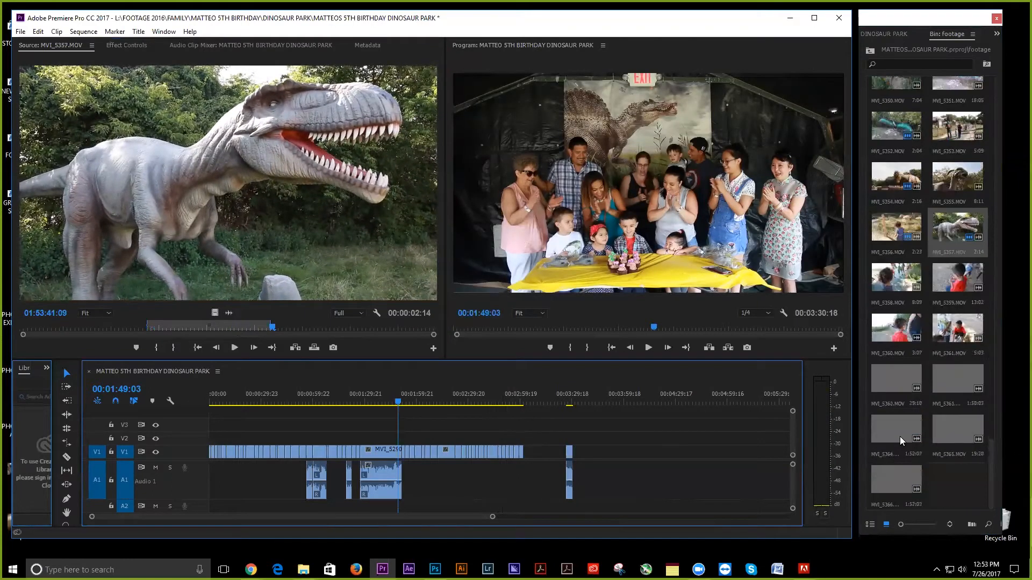
double_click(895, 377)
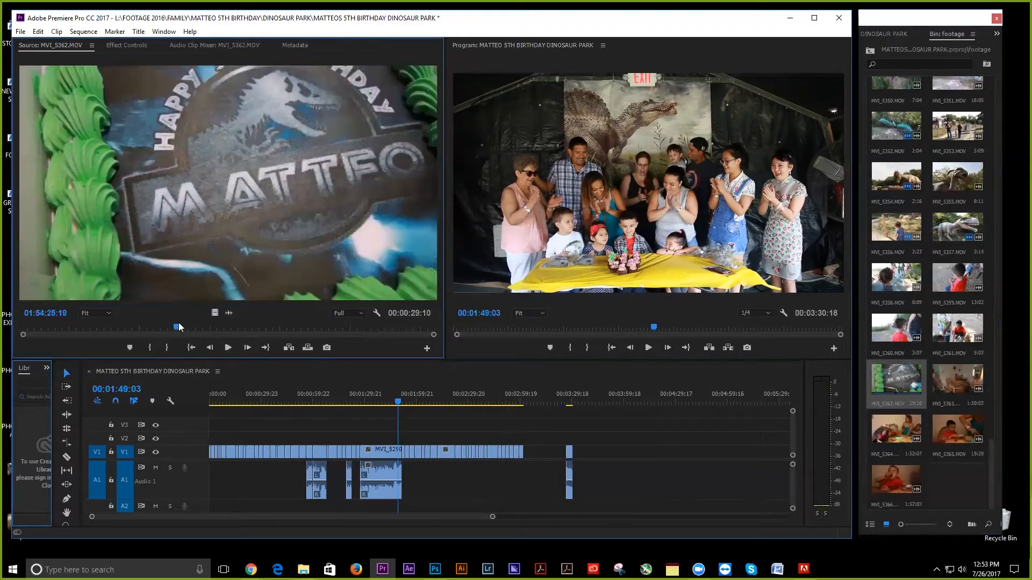
key("space")
left_click(161, 350)
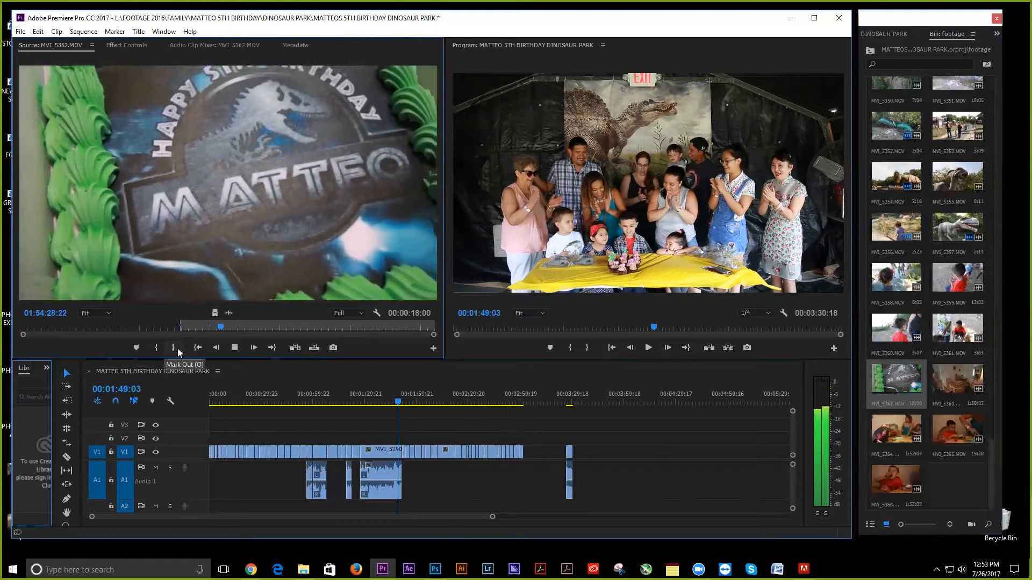
left_click(175, 347)
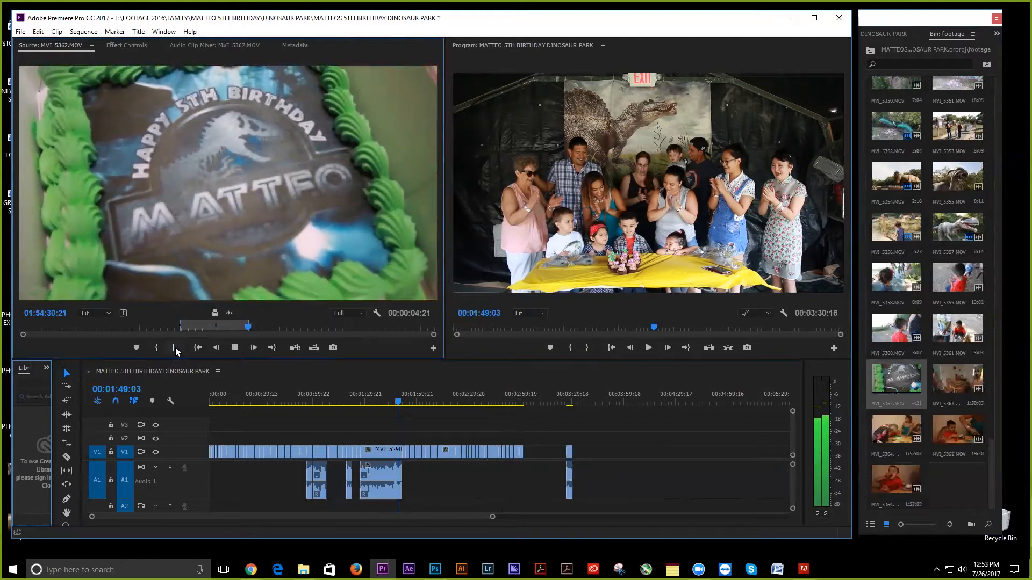
Check the birthday-table shot in the sequence, and shift it with all following clips about 26 seconds later to open a gap before it.
left_click(349, 396)
left_click(377, 397)
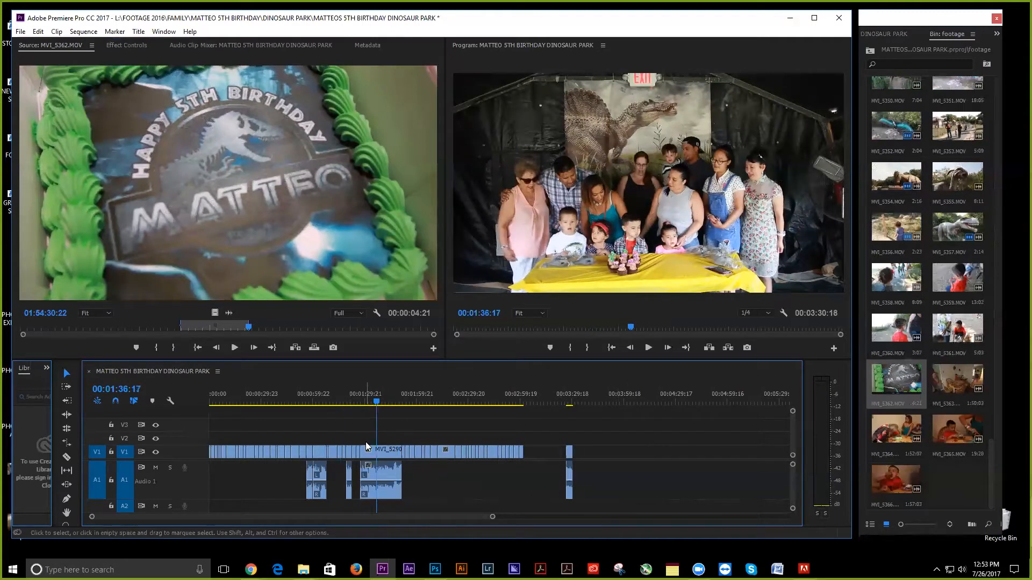
left_click_drag(366, 400, 387, 401)
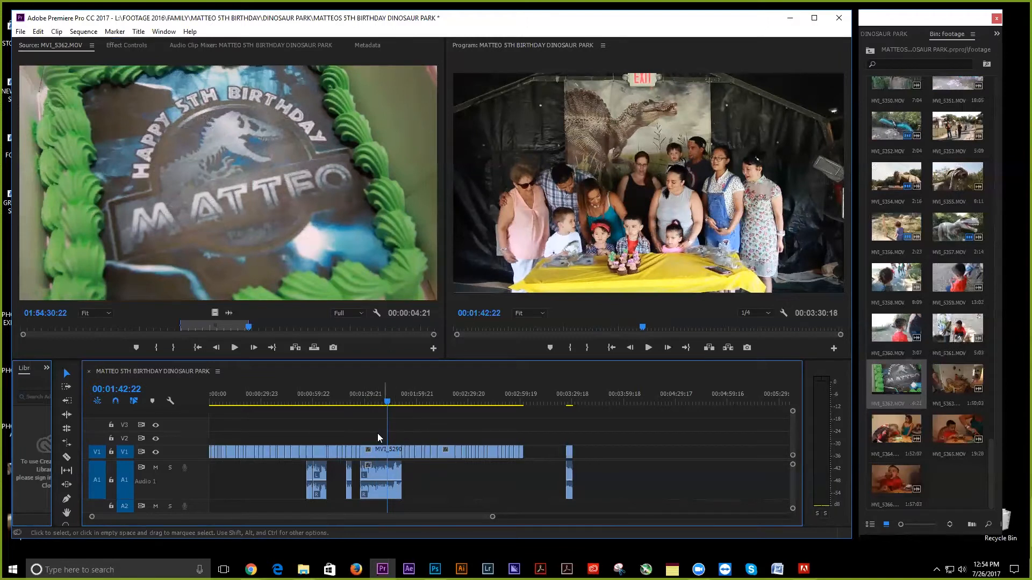
left_click_drag(363, 427, 595, 503)
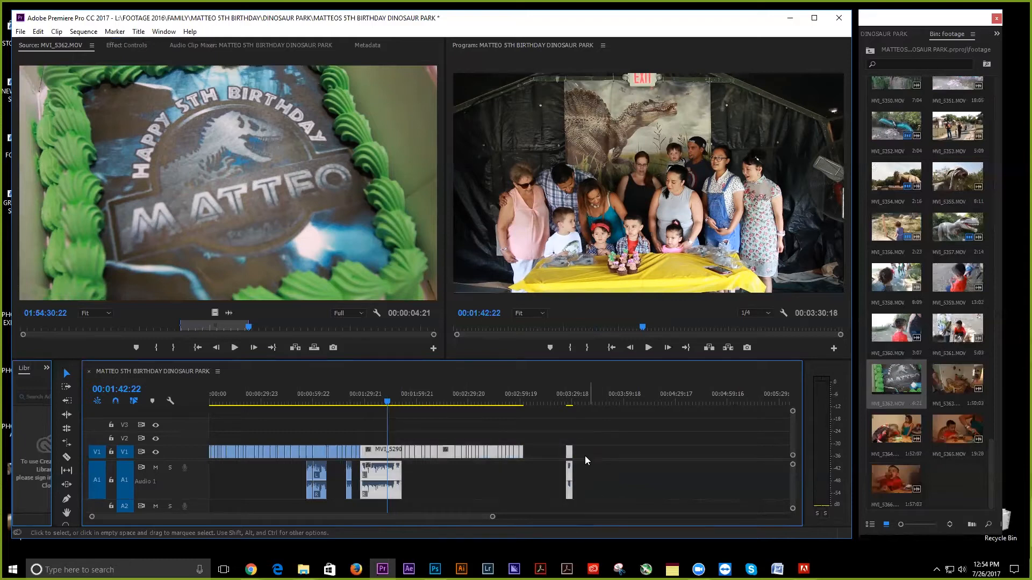
left_click_drag(376, 453, 421, 455)
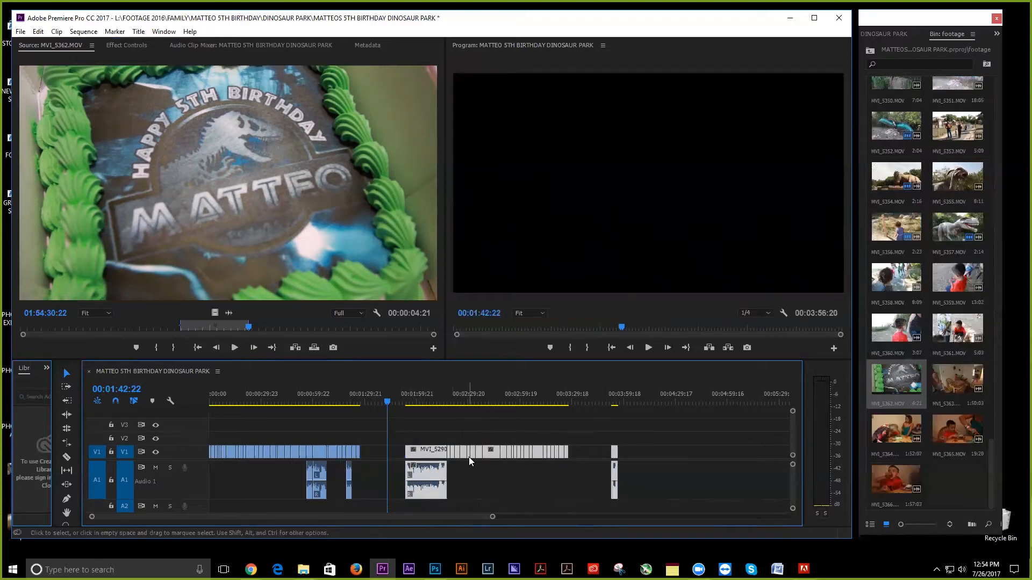
Add only the video of the cake excerpt after the last clip before the gap on V1, and ripple-delete the remaining gap.
left_click_drag(215, 311, 374, 455)
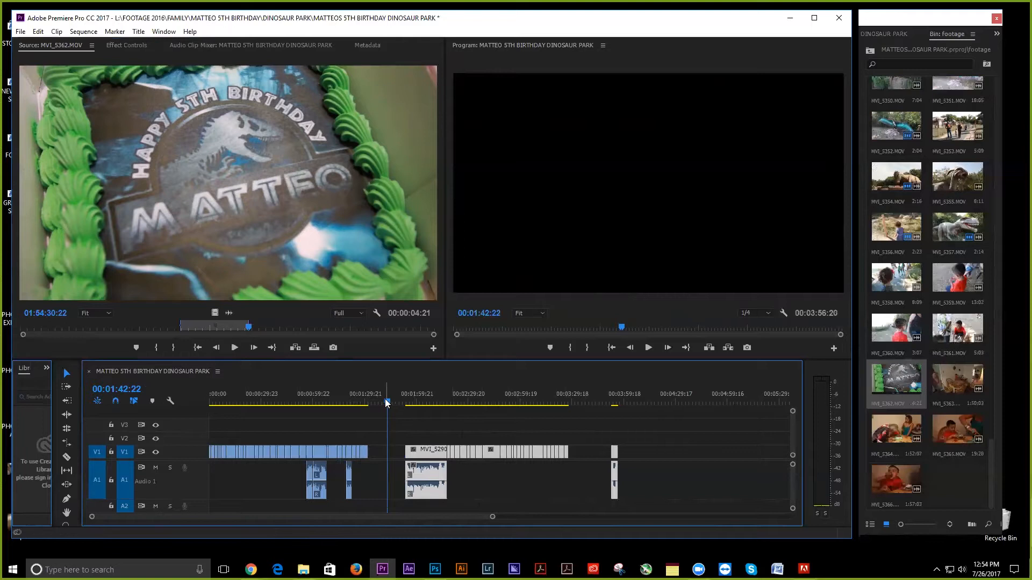
left_click_drag(388, 403, 342, 404)
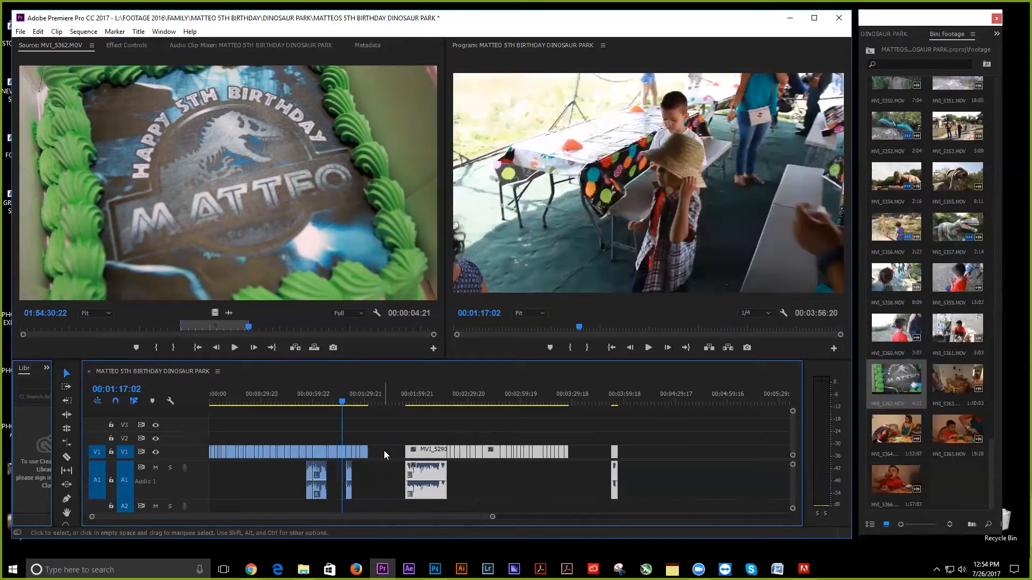
left_click(384, 454)
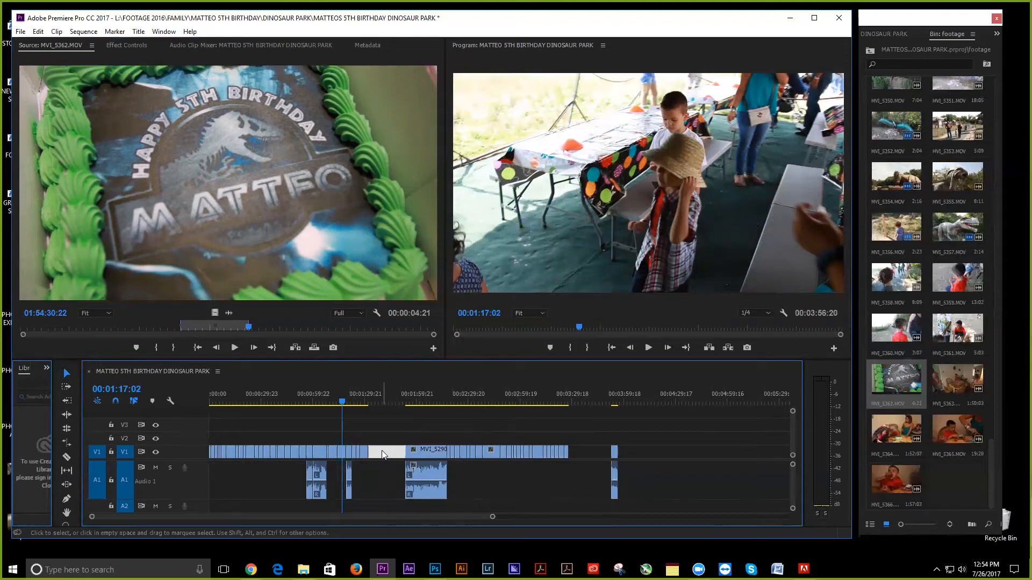
right_click(382, 451)
left_click(400, 466)
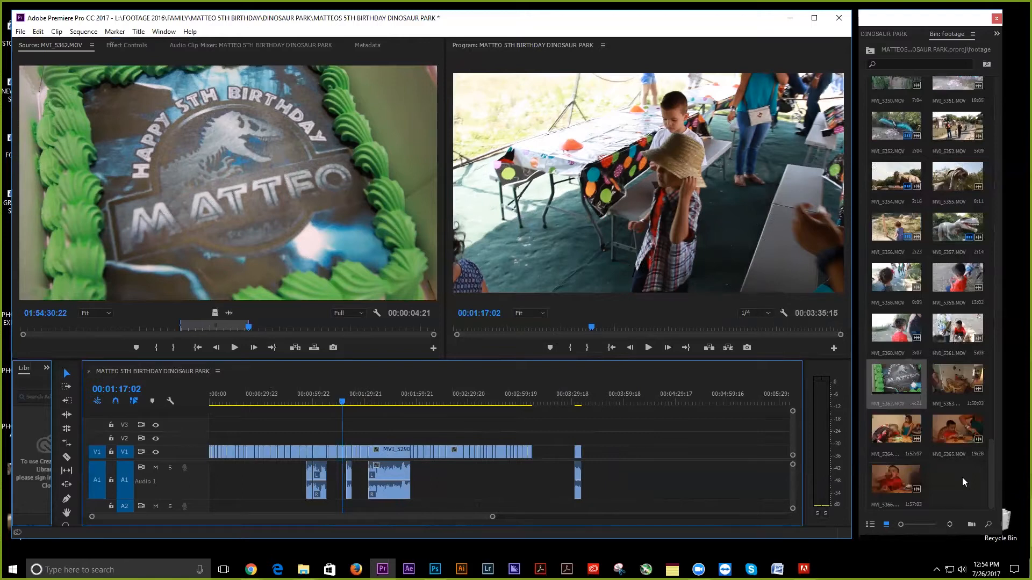
Preview MVI_5361.MOV, MVI_5360.MOV and MVI_5359.MOV from the footage bin.
double_click(950, 323)
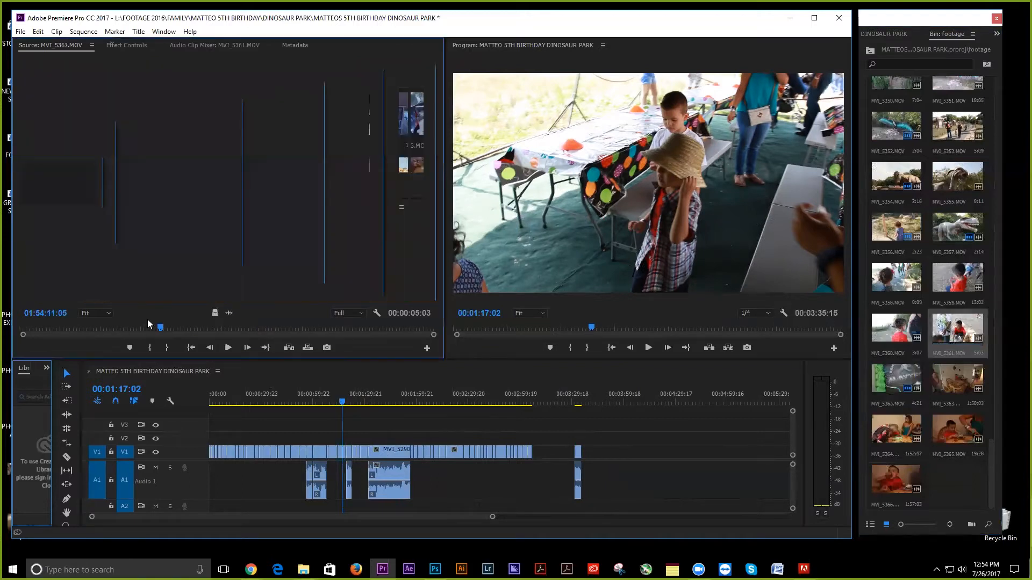
key("space")
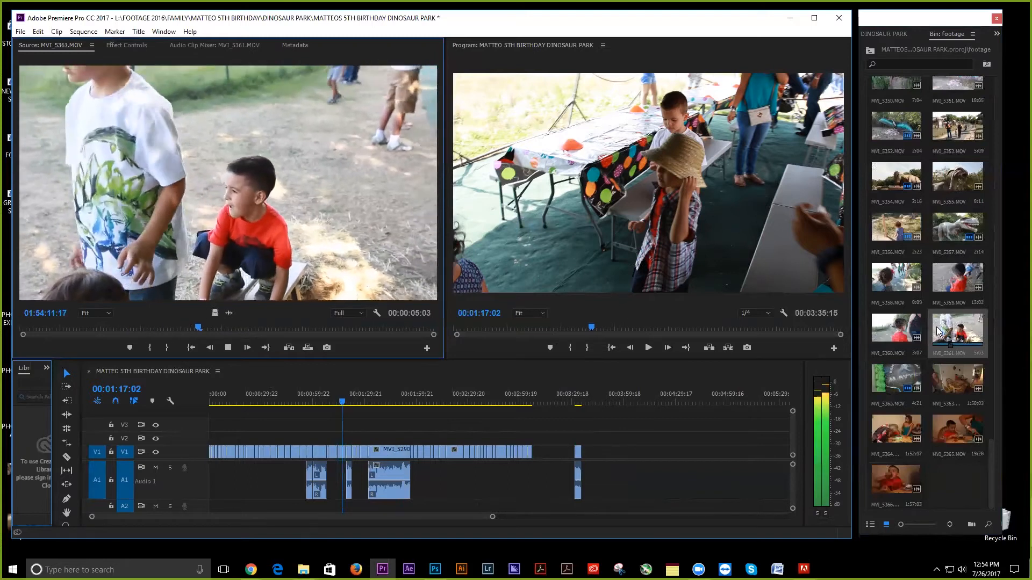
double_click(896, 328)
key("space")
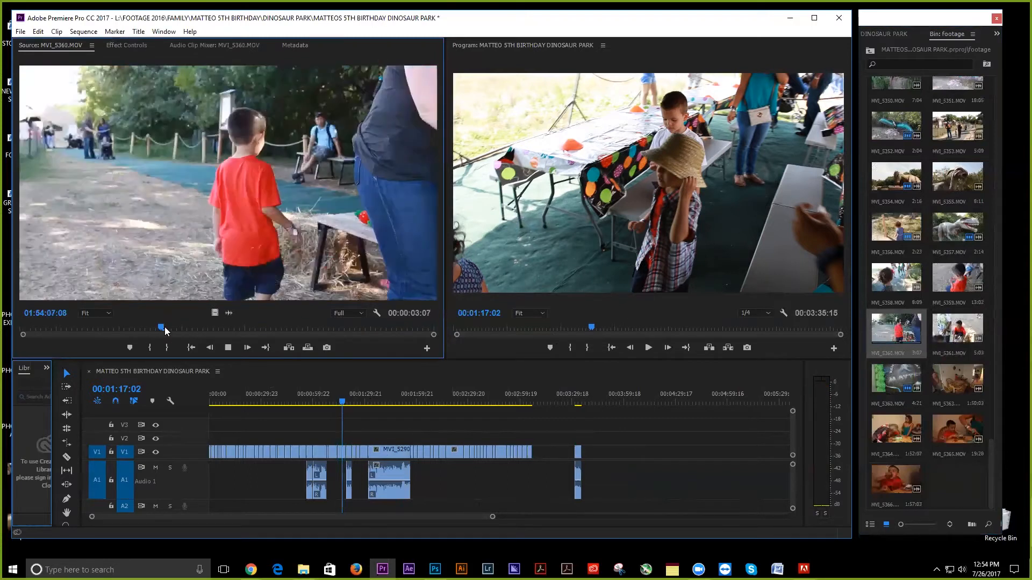
double_click(957, 277)
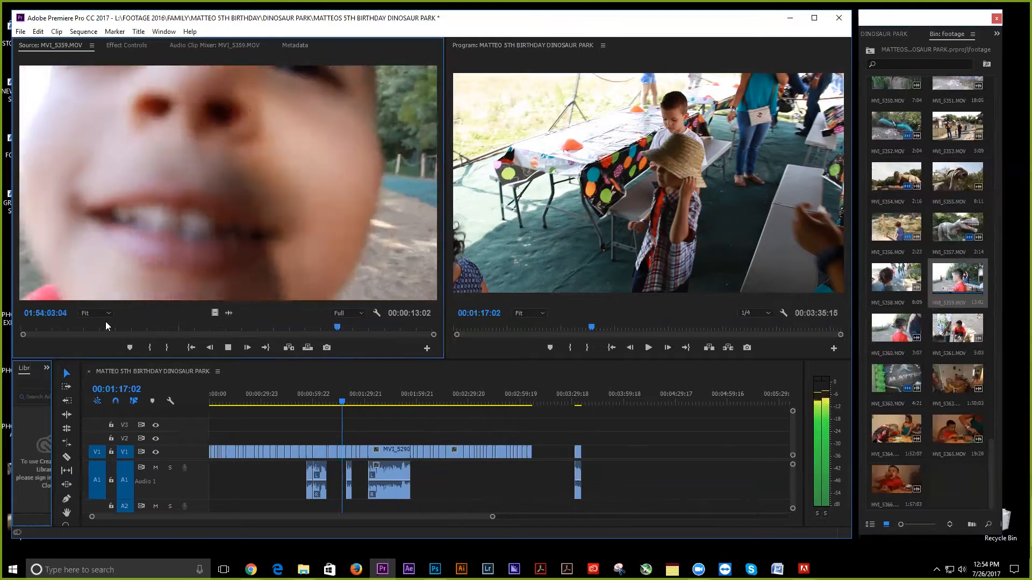
left_click(78, 320)
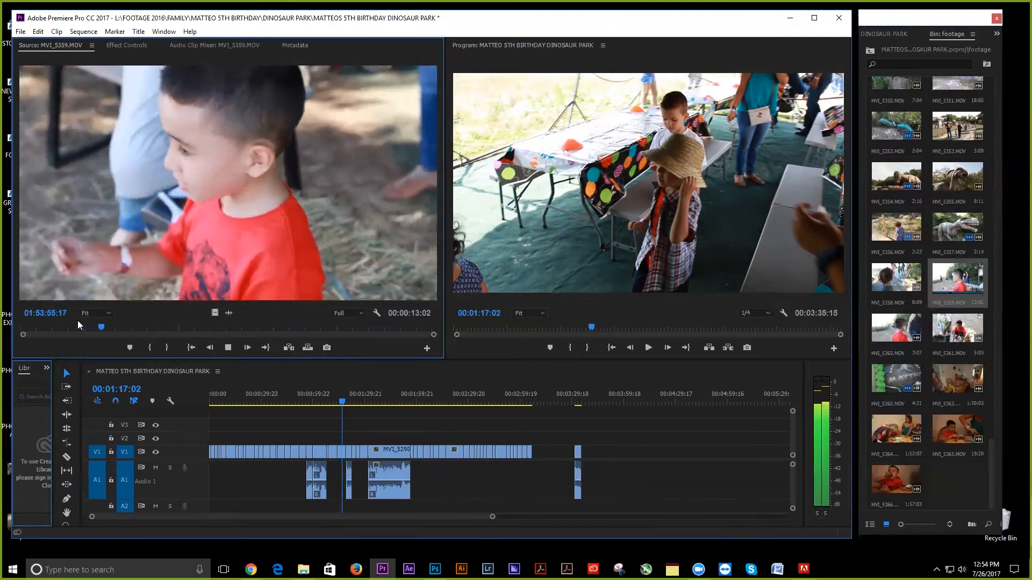
key("space")
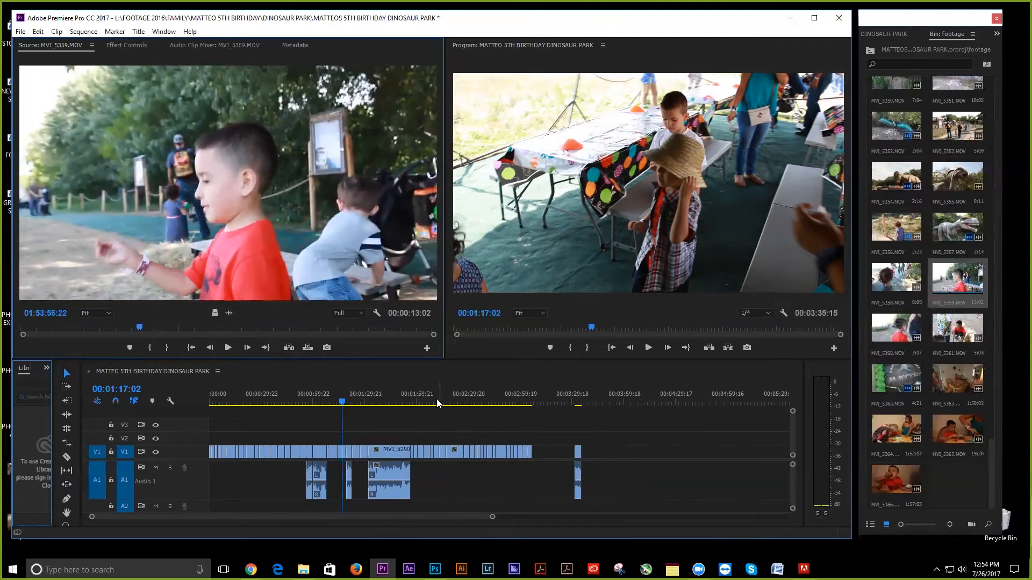
Ripple-delete the gap before the final clip of the sequence and save the project.
left_click(552, 453)
key("Delete")
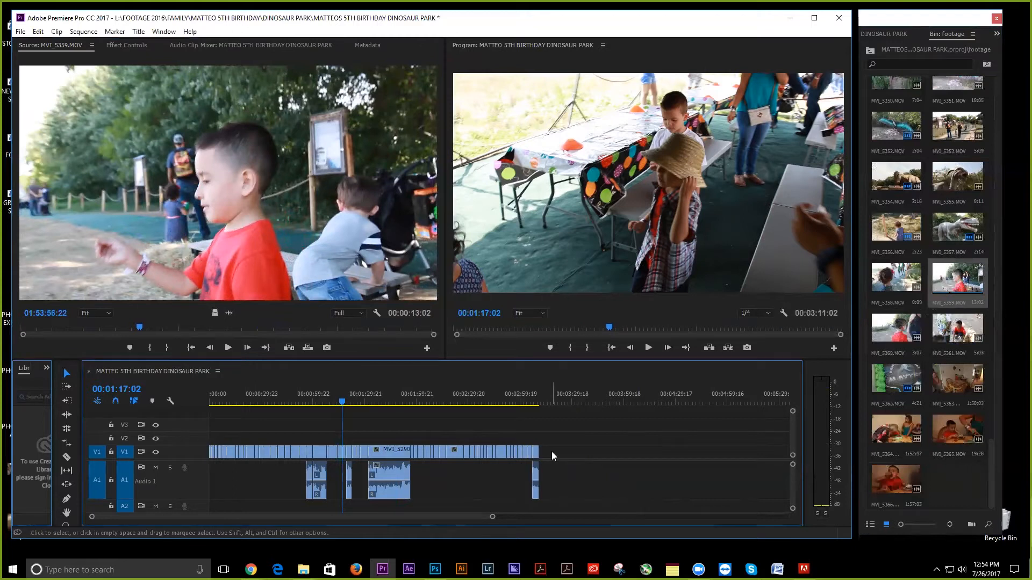
key("ctrl+s")
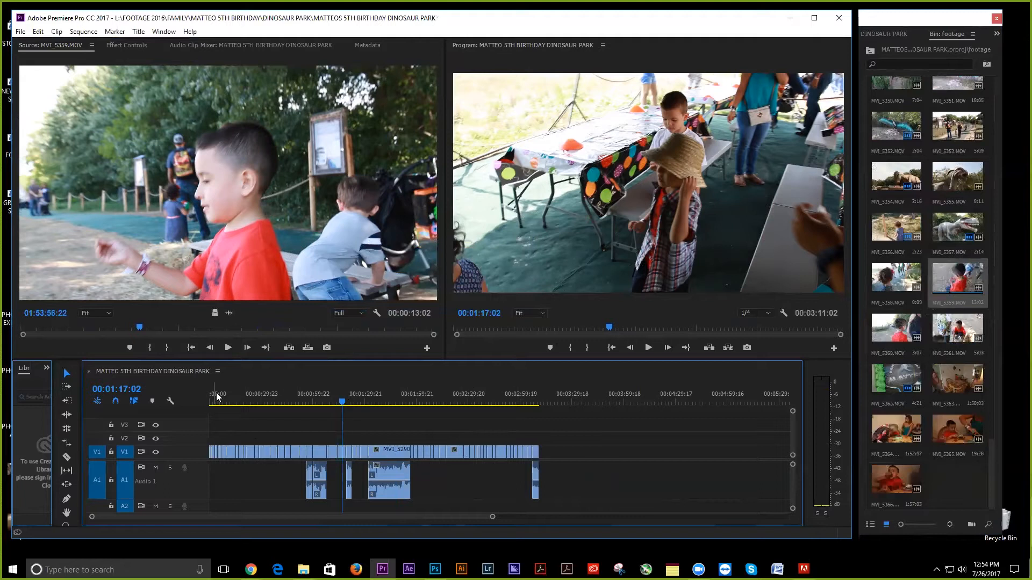
Widen the area beside the timeline that shows Libraries and switch it to Effects.
left_click_drag(52, 424, 130, 423)
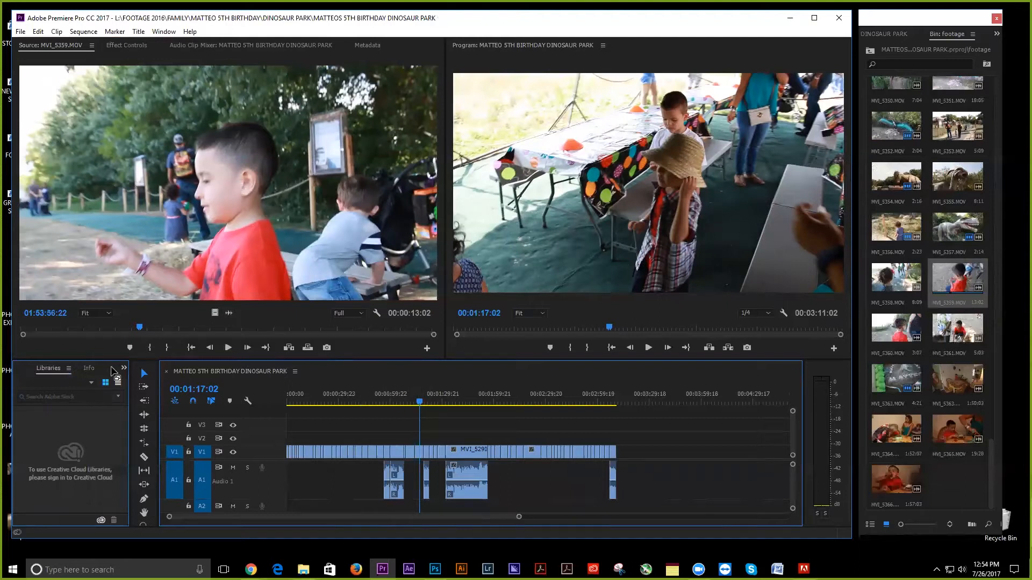
left_click(124, 369)
left_click(339, 370)
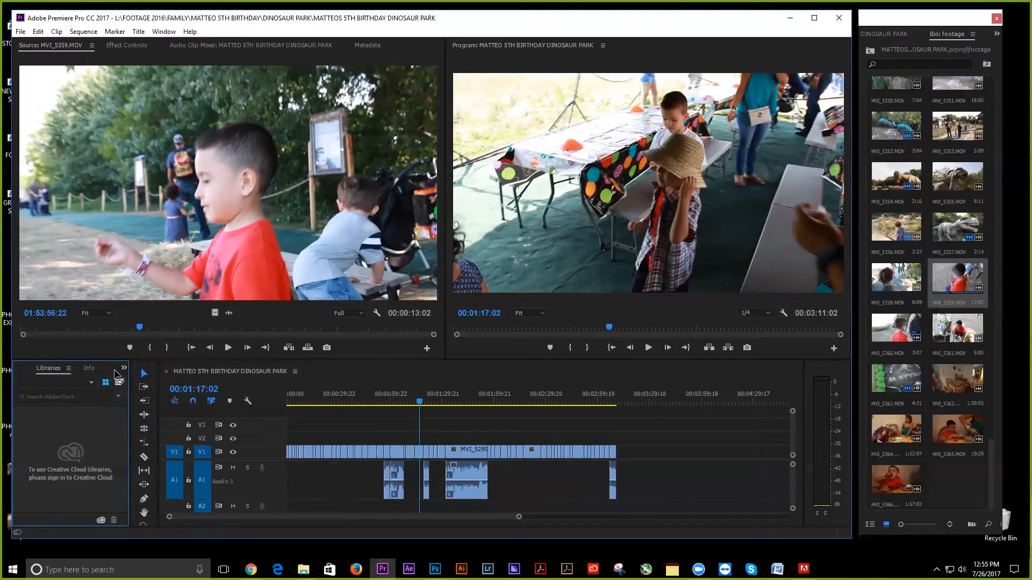
left_click(124, 369)
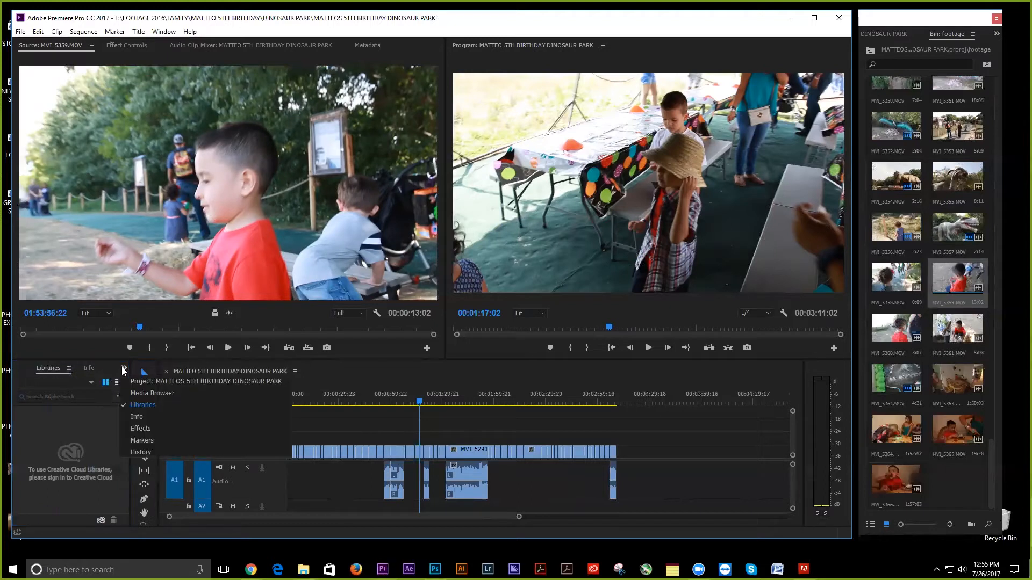
left_click(145, 429)
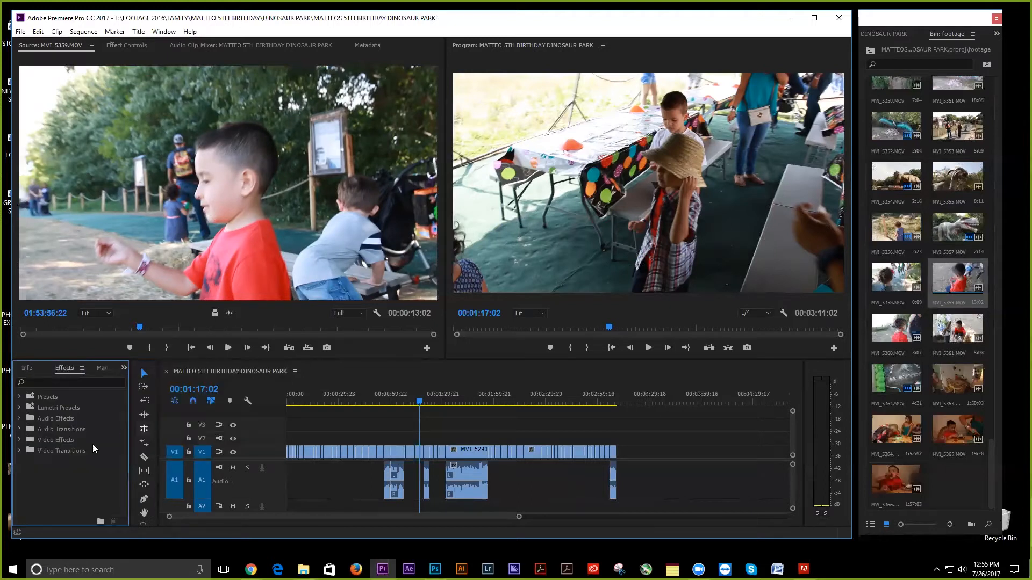
Look through the video effects, and expand the Dissolve group under Video Transitions.
left_click(19, 440)
scroll(34, 484, "down", 1)
scroll(34, 482, "down", 2)
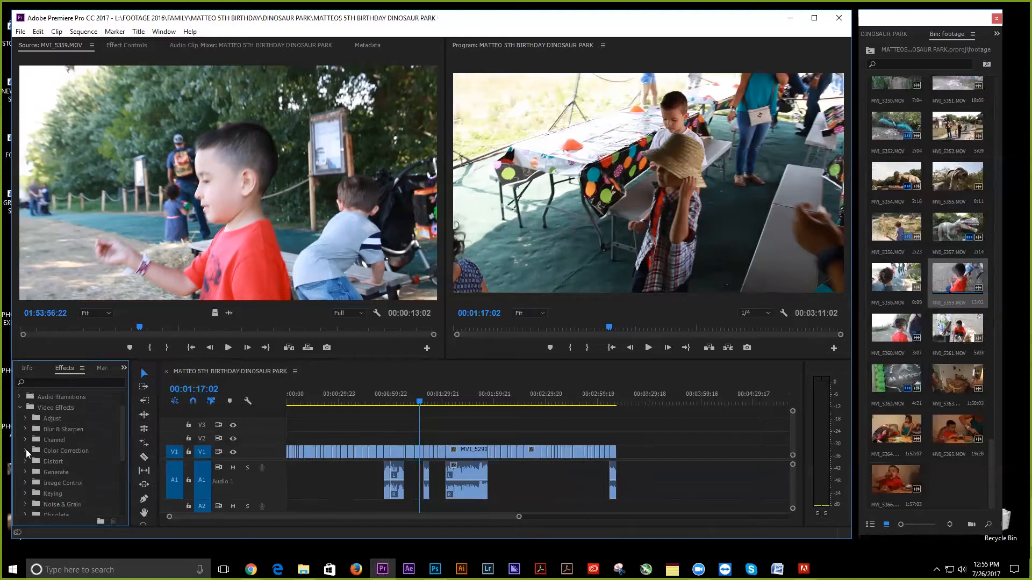
left_click(21, 409)
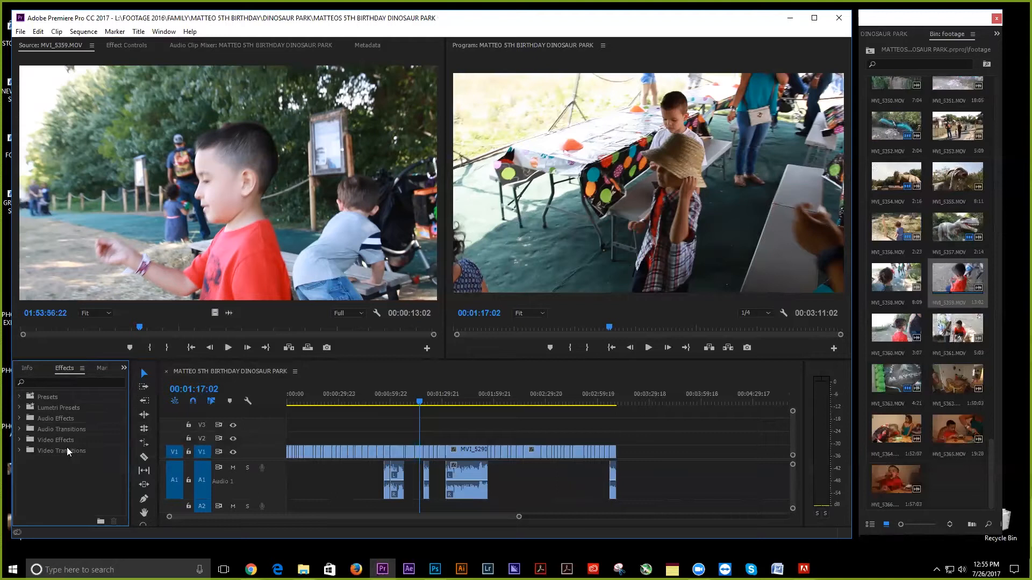
left_click(20, 452)
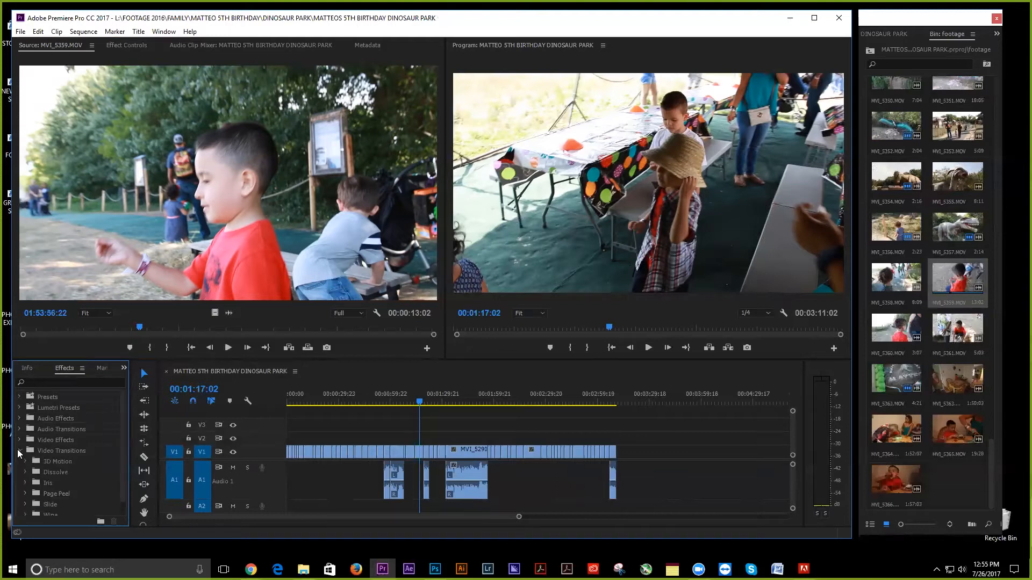
scroll(33, 468, "down", 1)
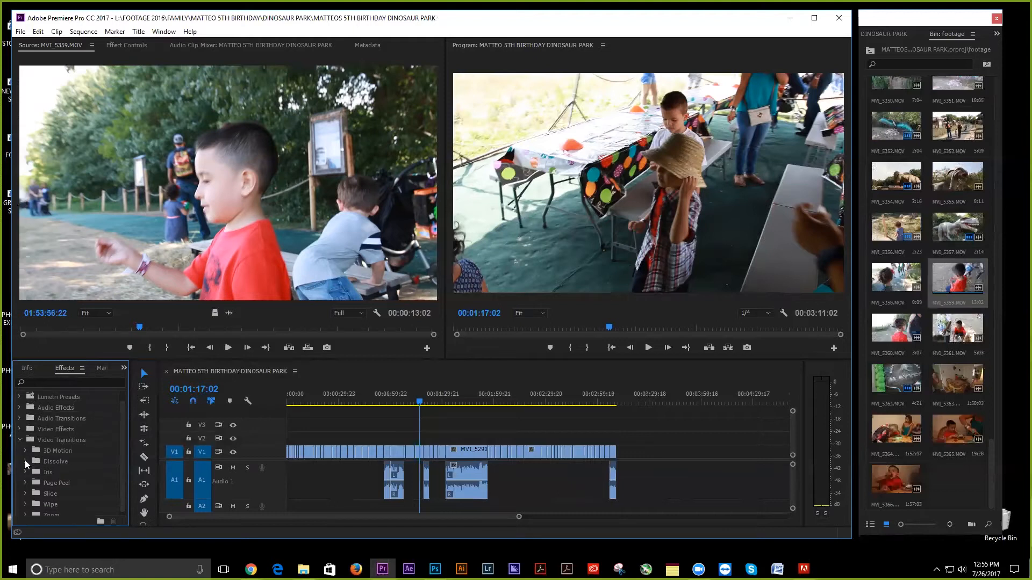
left_click(25, 461)
scroll(26, 461, "down", 2)
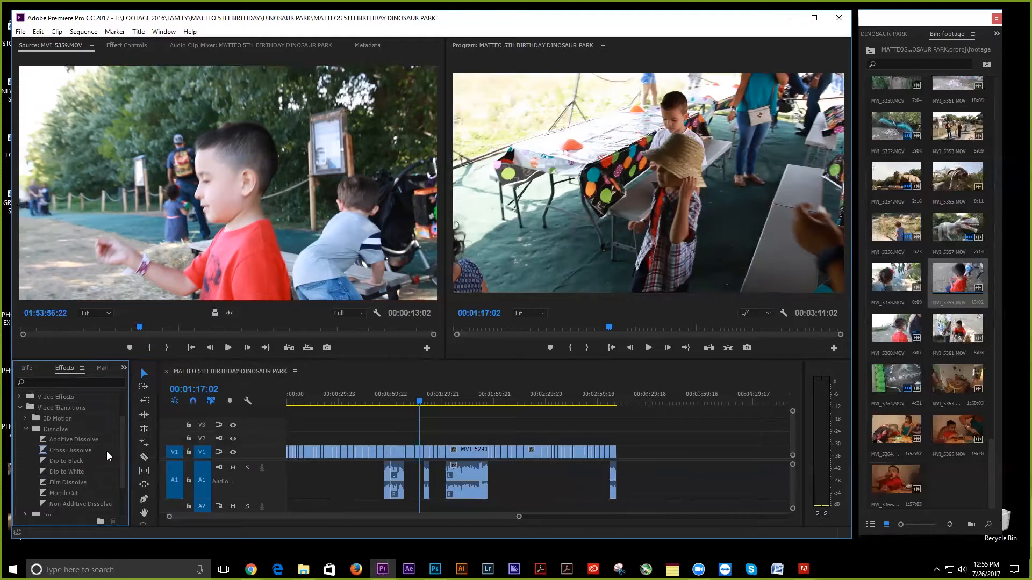
left_click(389, 403)
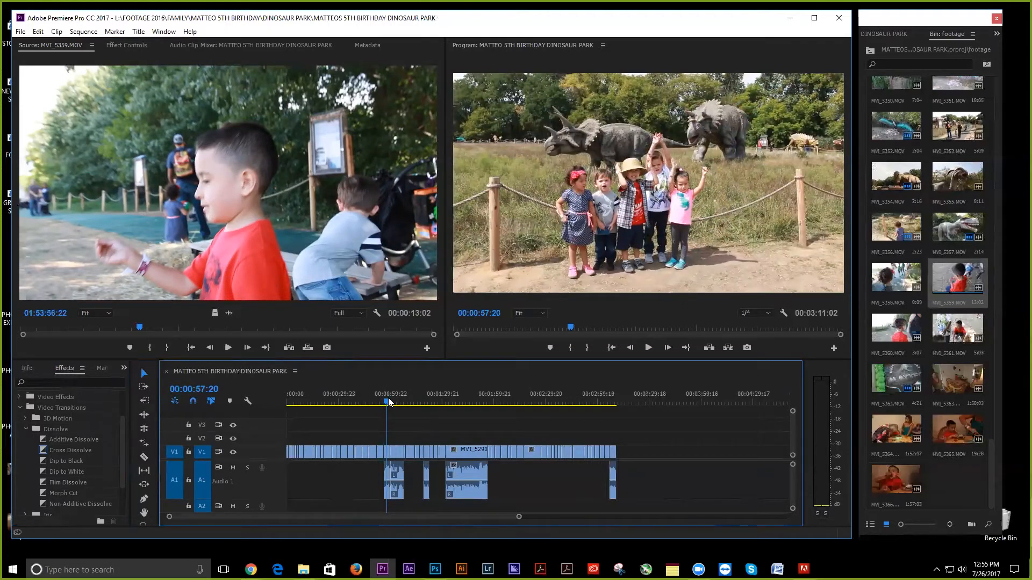
key("equal")
key("equal")
key("equal")
key("equal")
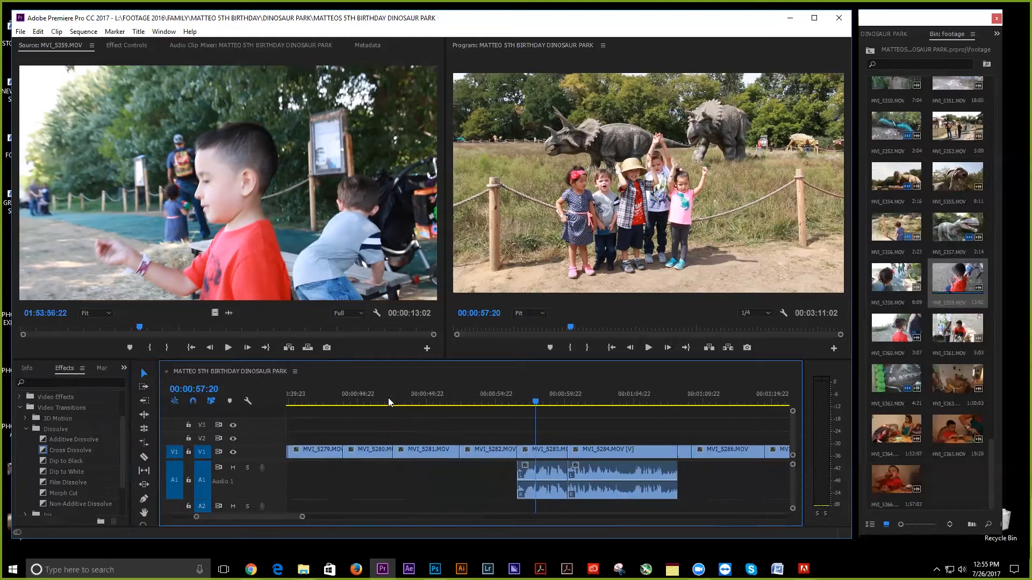
key("minus")
key("minus")
key("minus")
key("minus")
key("minus")
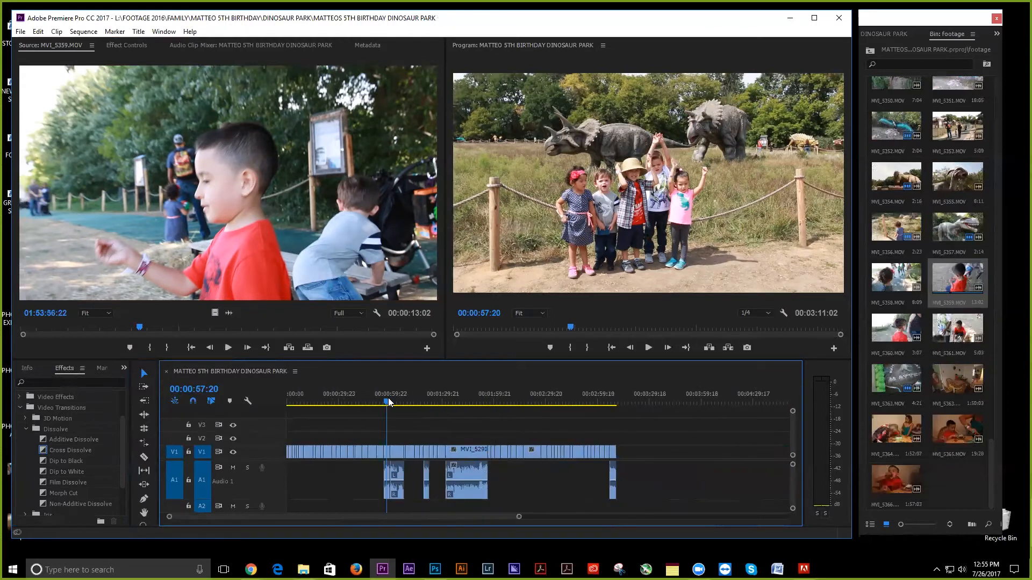
Save the project and play the sequence across the cut between MVI_5281.MOV and MVI_5282.MOV.
left_click_drag(393, 403, 385, 403)
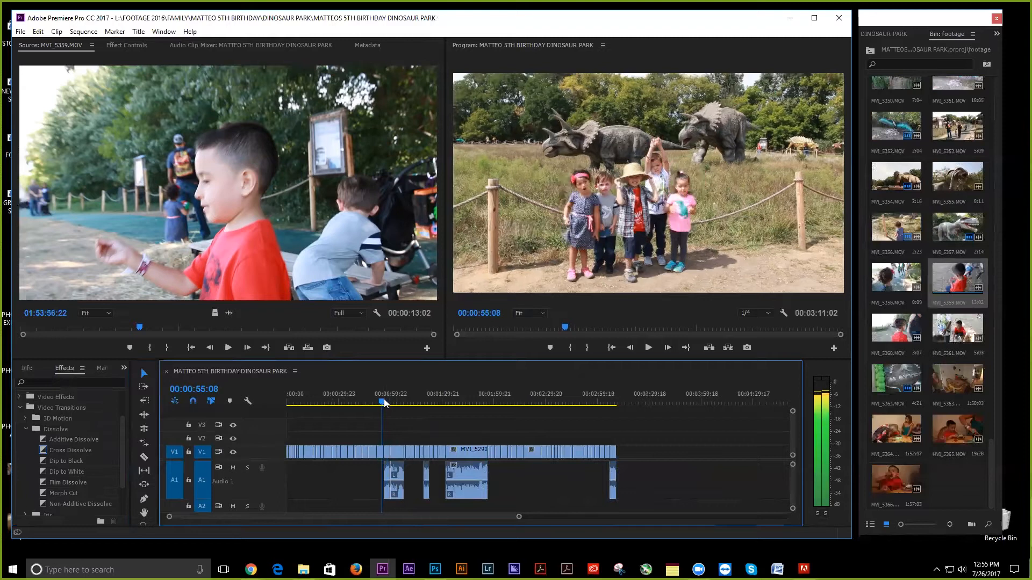
key("equal")
key("equal")
key("equal")
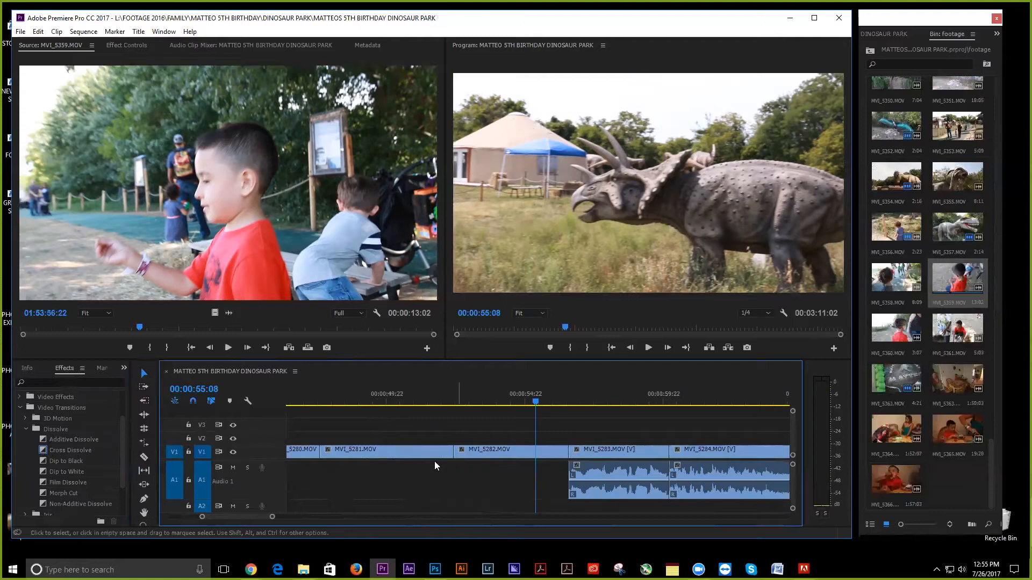
left_click(441, 392)
left_click_drag(319, 397, 343, 401)
key("ctrl+s")
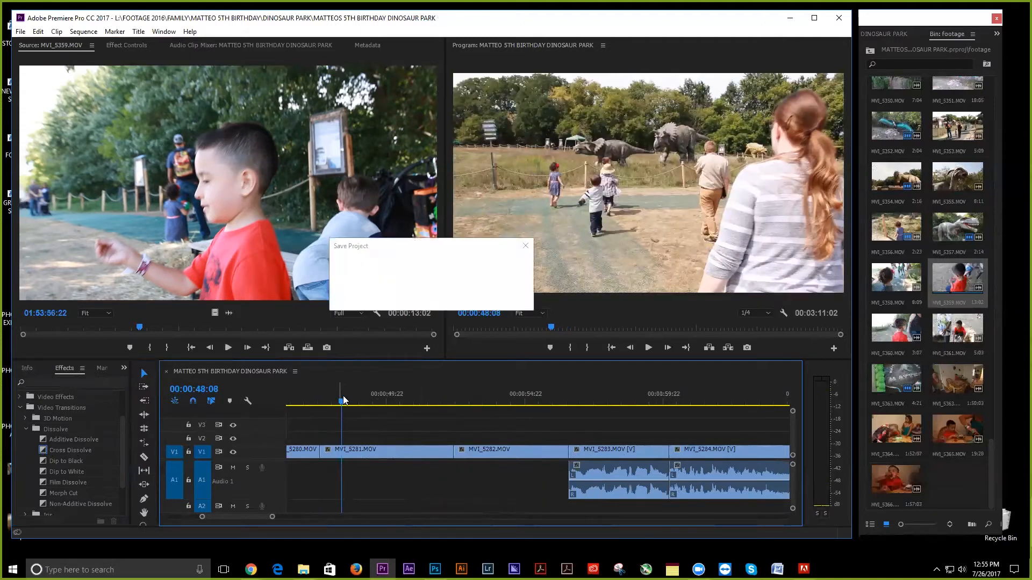
key("space")
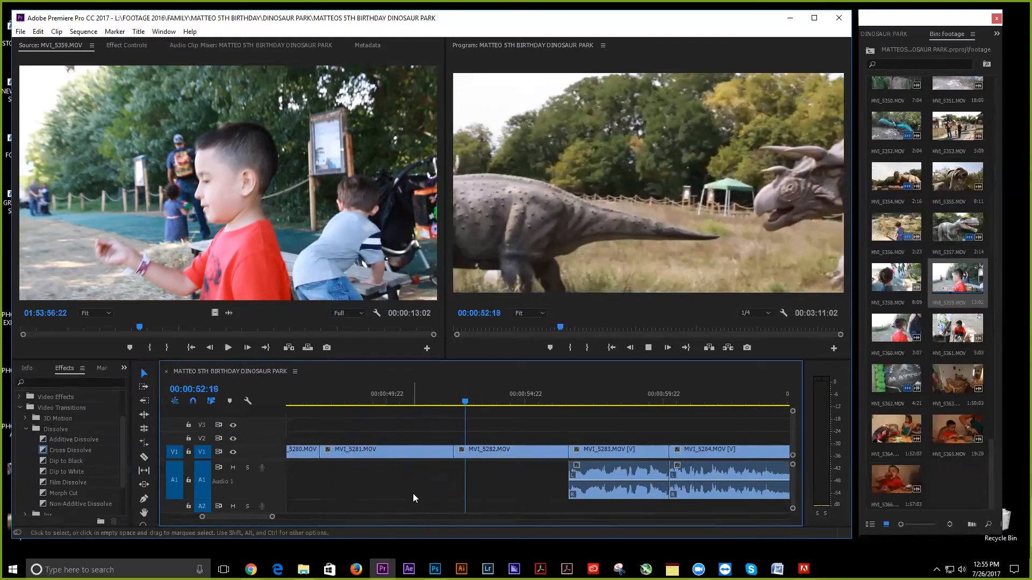
key("space")
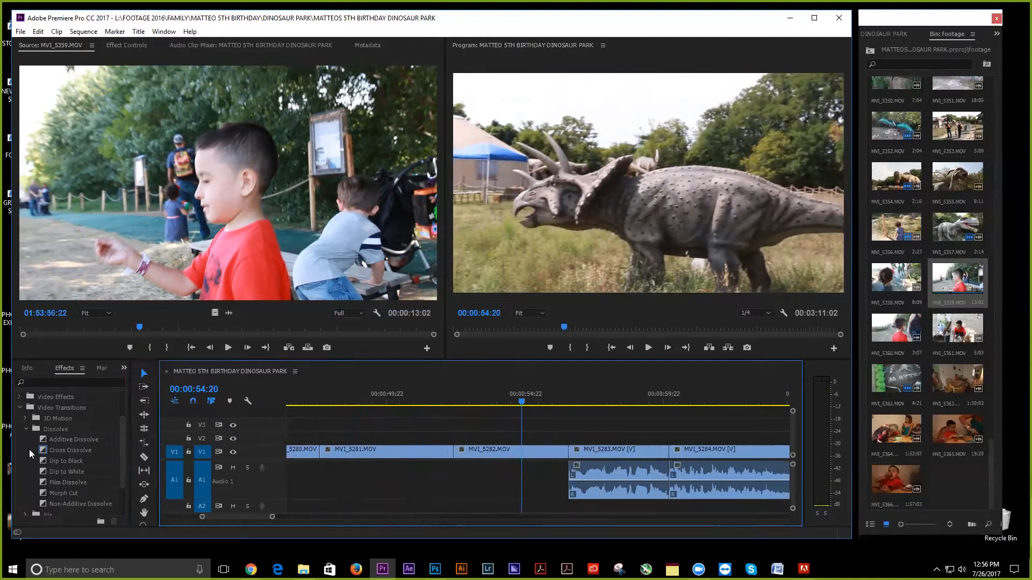
Apply a Cross Dissolve at the cut between MVI_5281.MOV and MVI_5282.MOV, and play the sequence through the transition.
left_click_drag(44, 449, 300, 438)
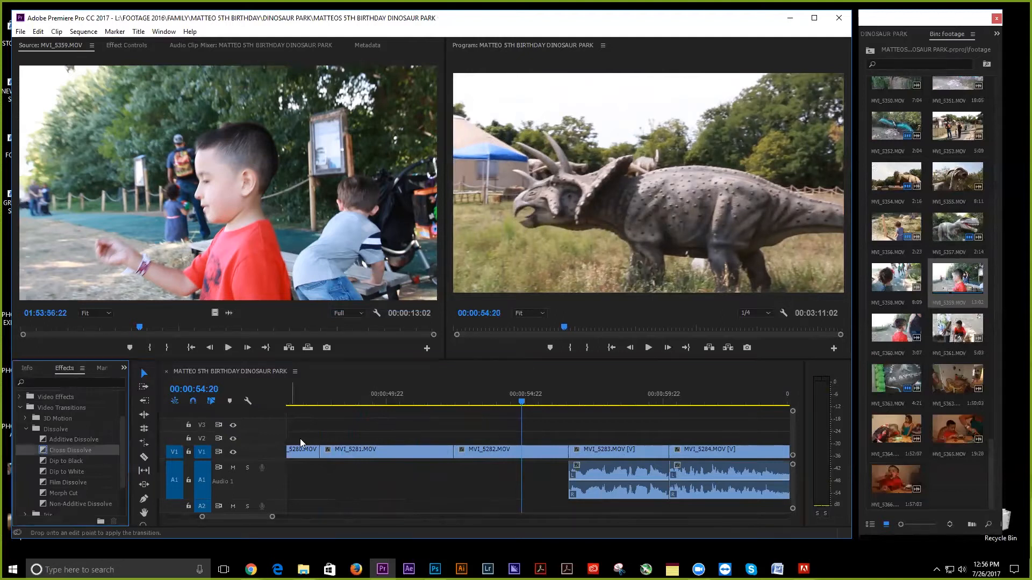
left_click_drag(444, 445, 456, 449)
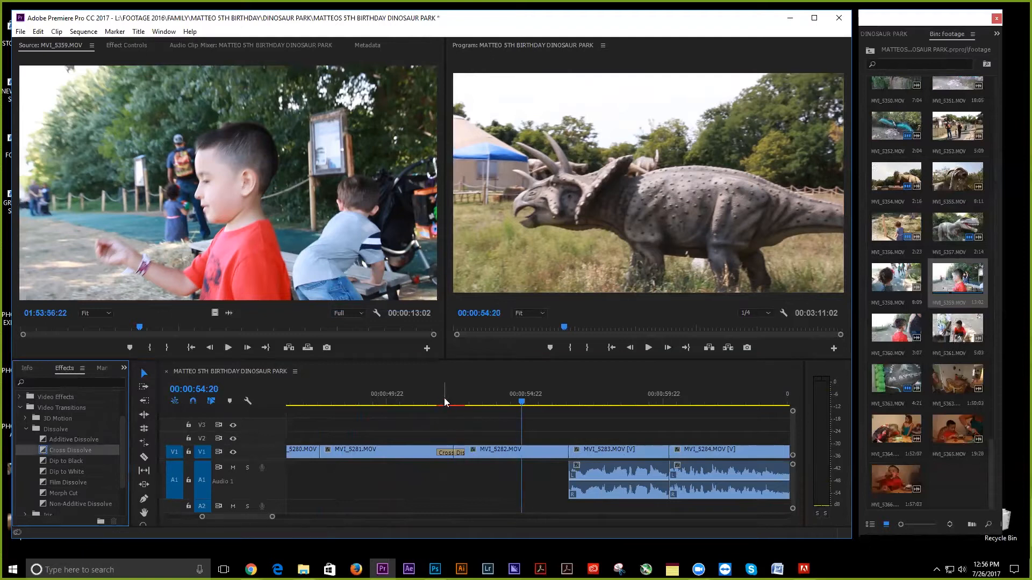
left_click(396, 393)
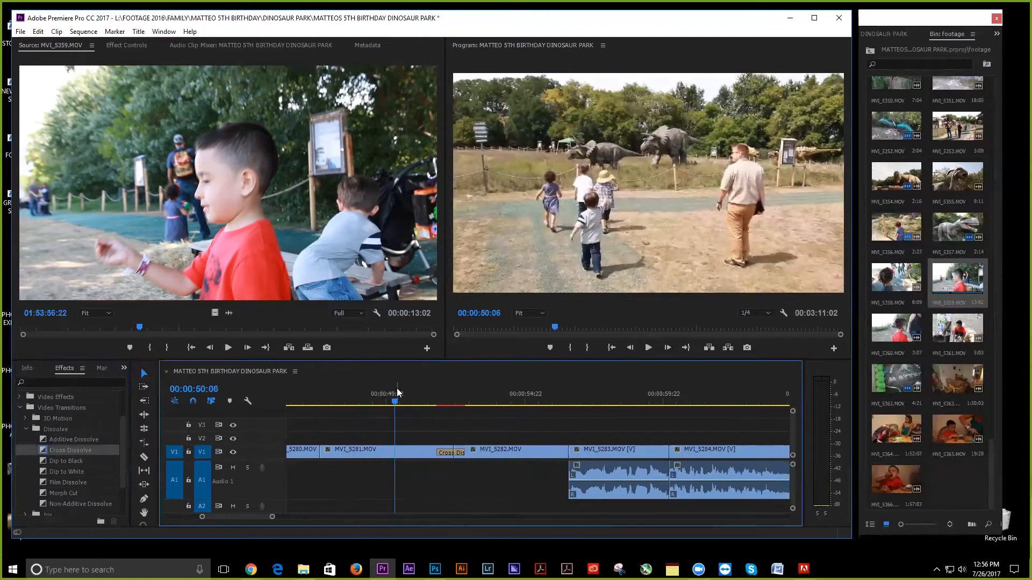
key("space")
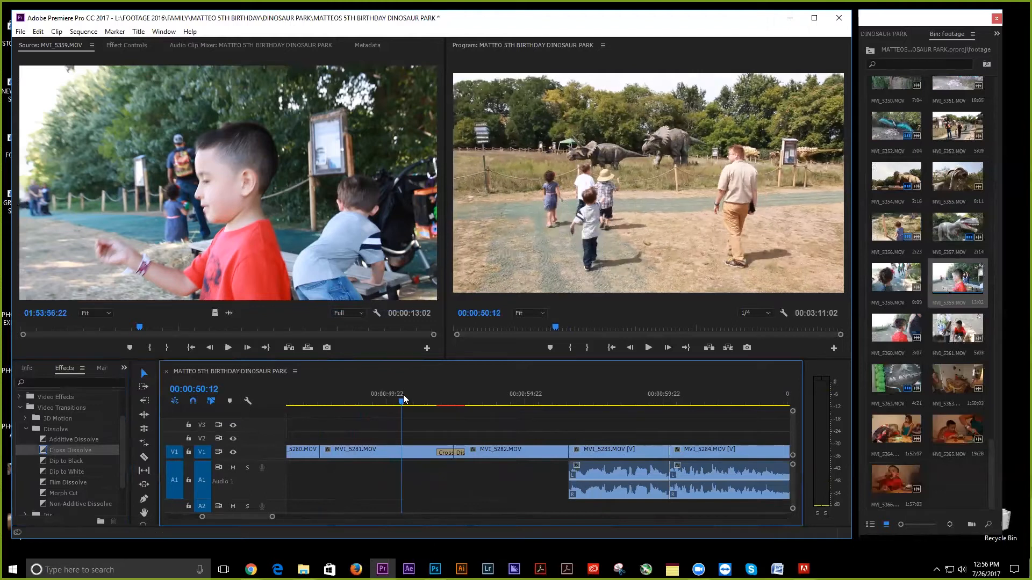
left_click(381, 396)
key("space")
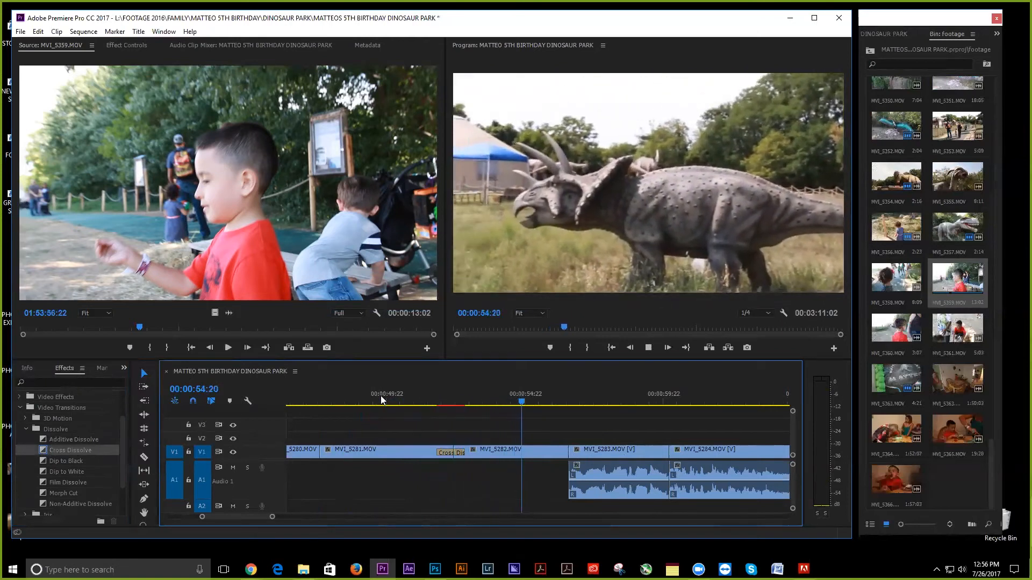
key("space")
Apply a Cross Dissolve at the cut between MVI_5282.MOV and MVI_5283.MOV.
left_click_drag(41, 458, 570, 452)
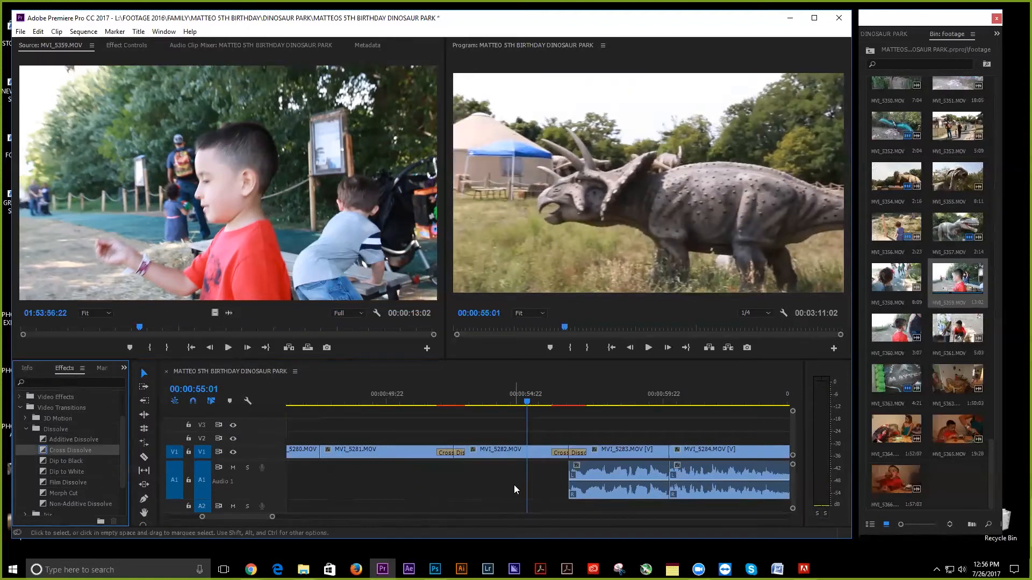
Undo the Cross Dissolves on both sides of MVI_5282.MOV, and play the sequence across the cut into MVI_5283.MOV.
key("ctrl+z")
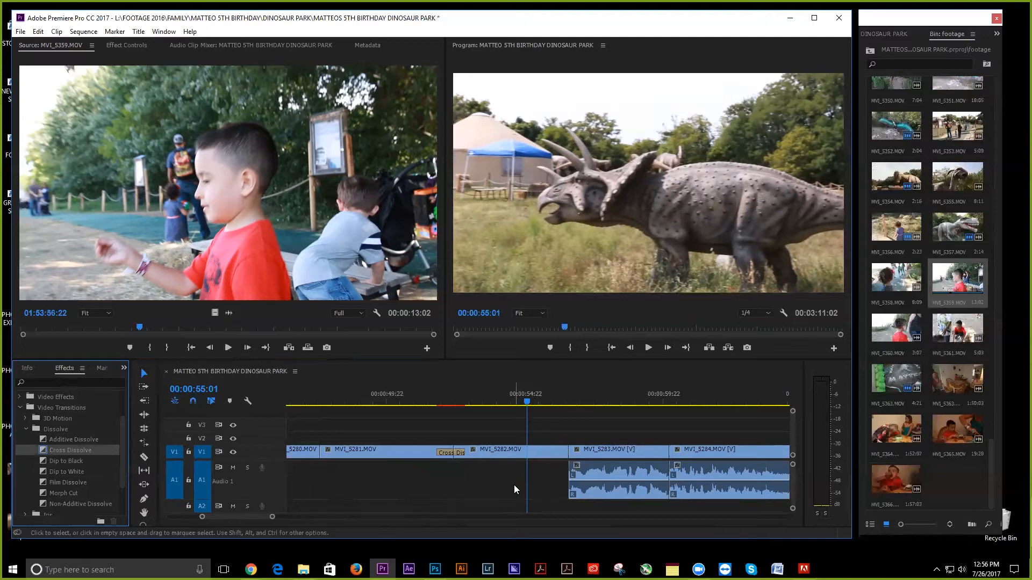
key("ctrl+z")
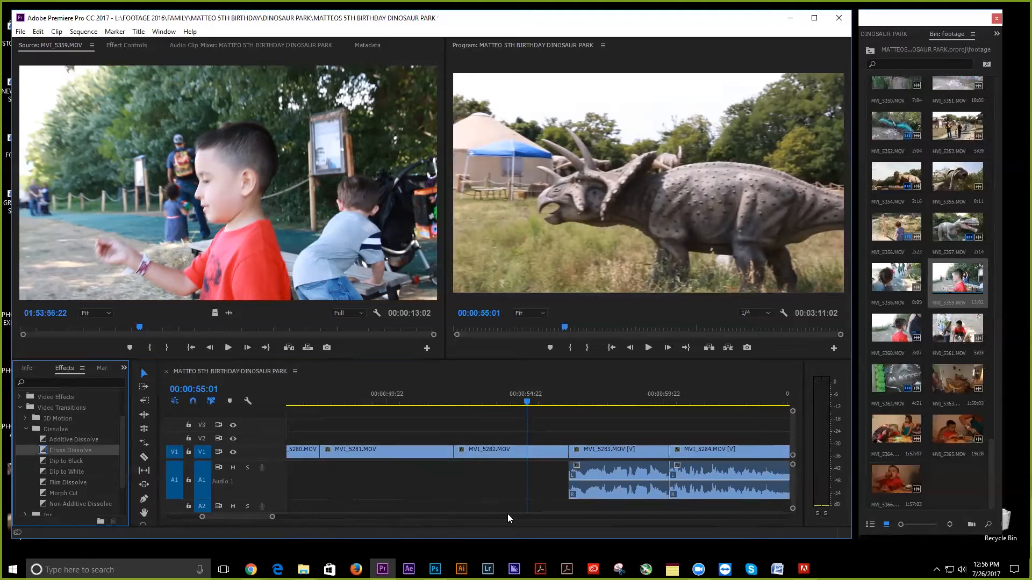
left_click(549, 398)
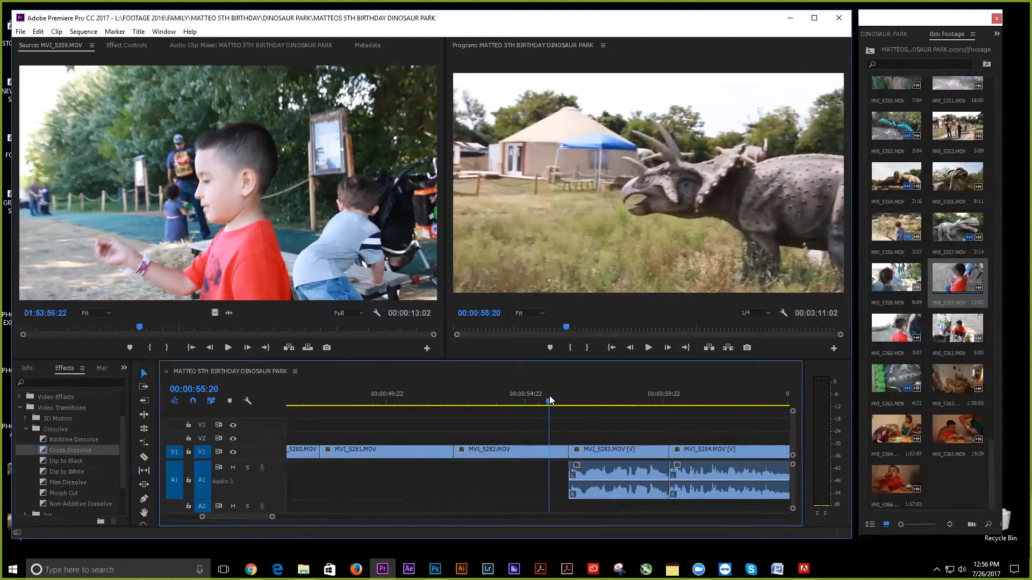
key("space")
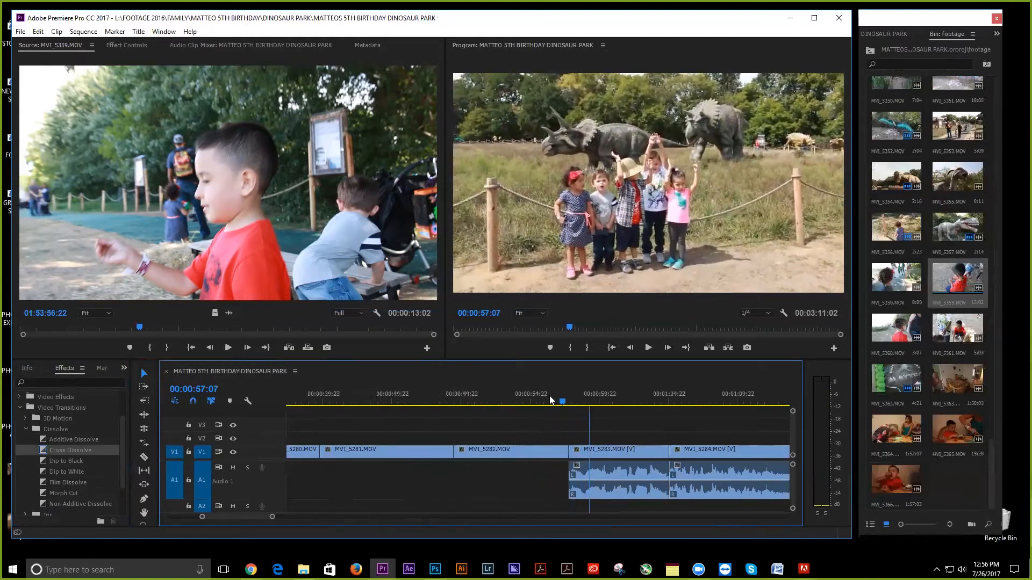
Play the birthday cake clip MVI_5362.MOV up to its cut with MVI_5290.MOV.
key("minus")
key("minus")
key("minus")
key("equal")
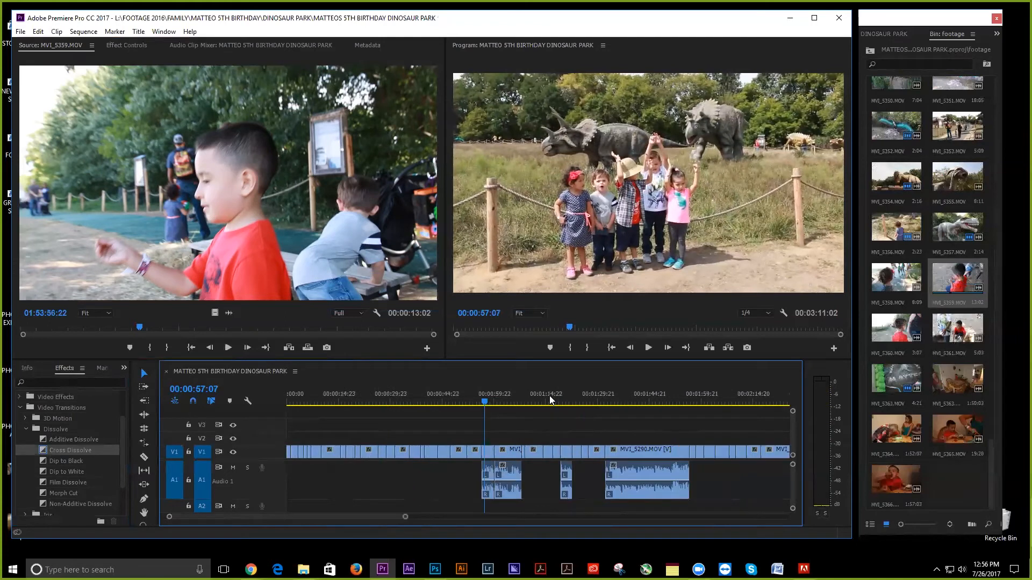
left_click(594, 396)
key("equal")
key("equal")
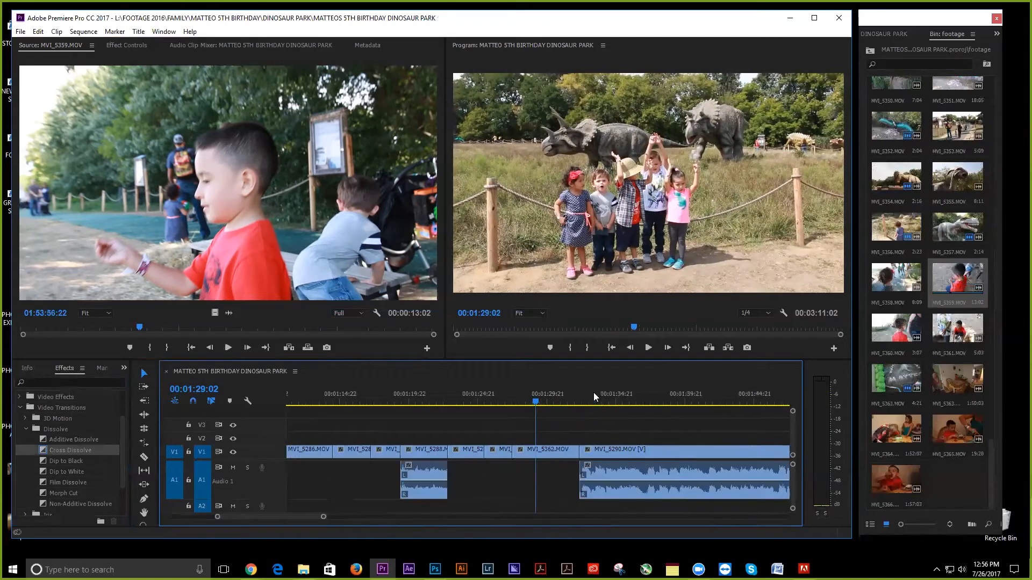
key("space")
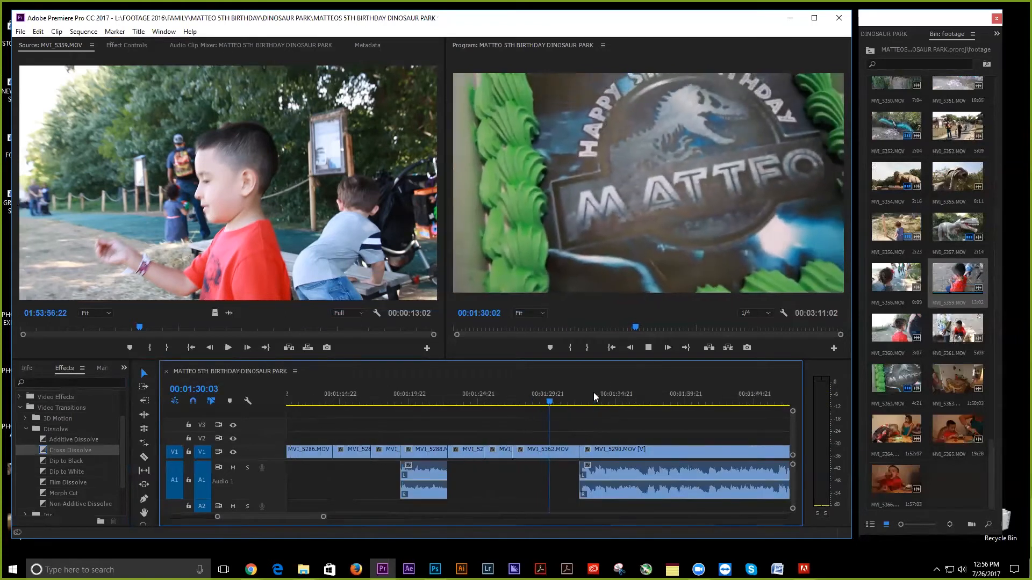
left_click_drag(523, 399, 571, 402)
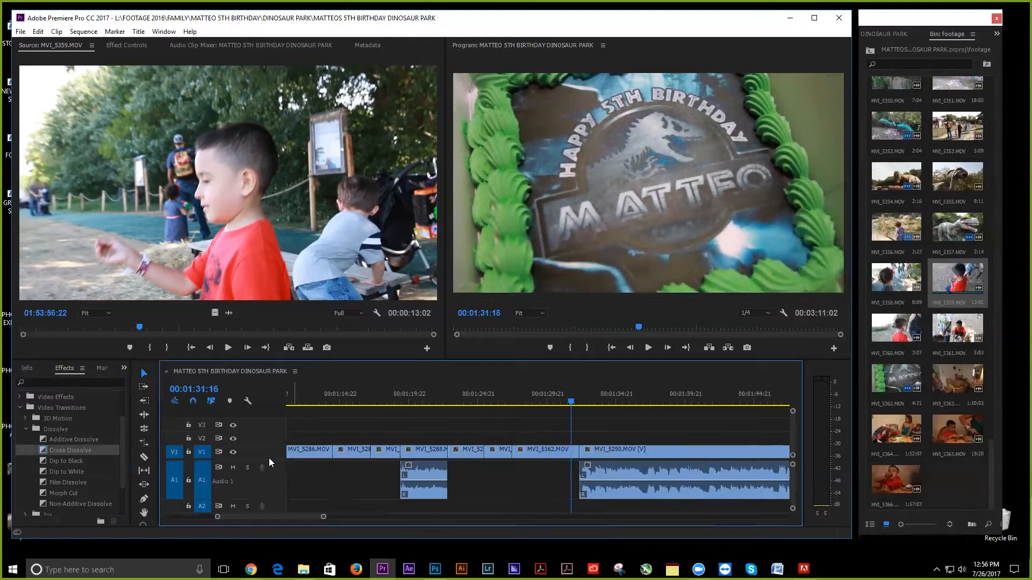
Apply a Cross Dissolve at the cut between MVI_5362.MOV and MVI_5290.MOV, and play the sequence through it.
left_click_drag(43, 450, 486, 422)
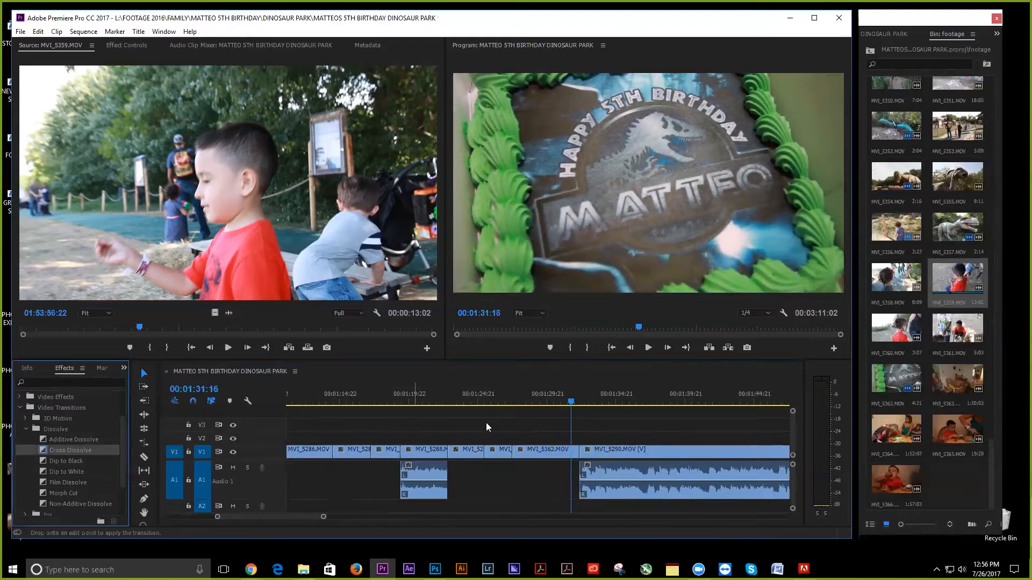
left_click_drag(571, 451, 572, 451)
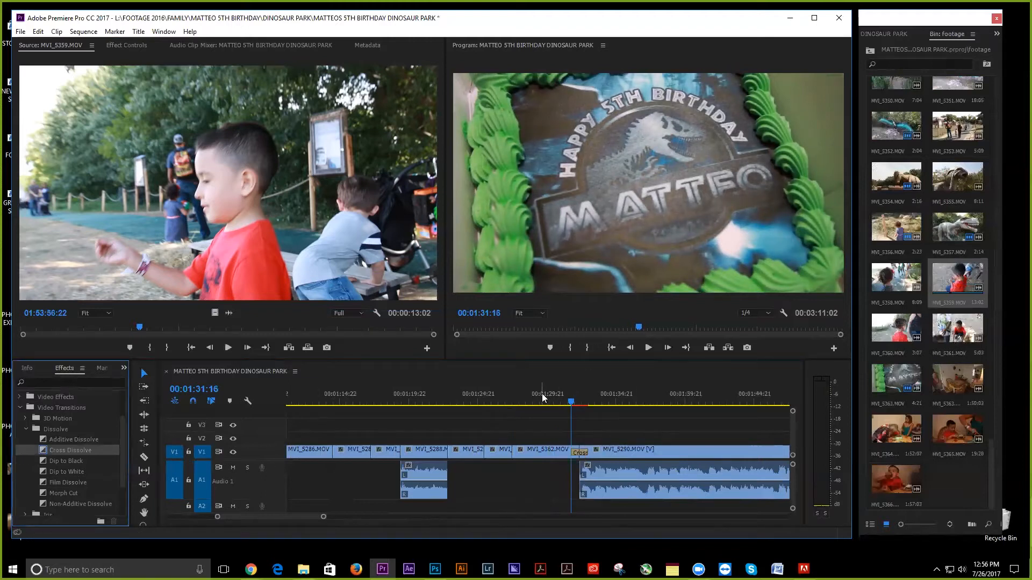
key("space")
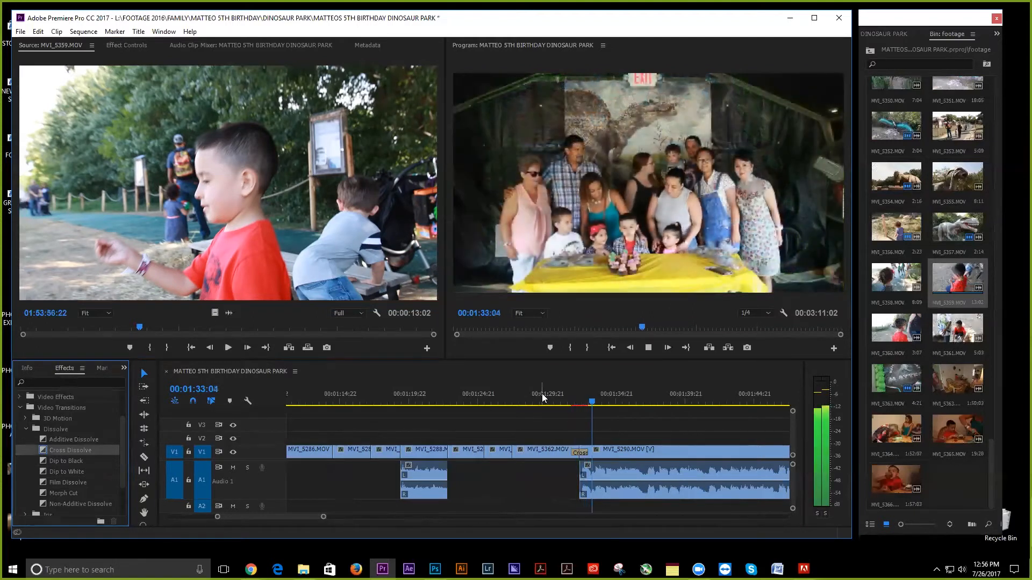
key("space")
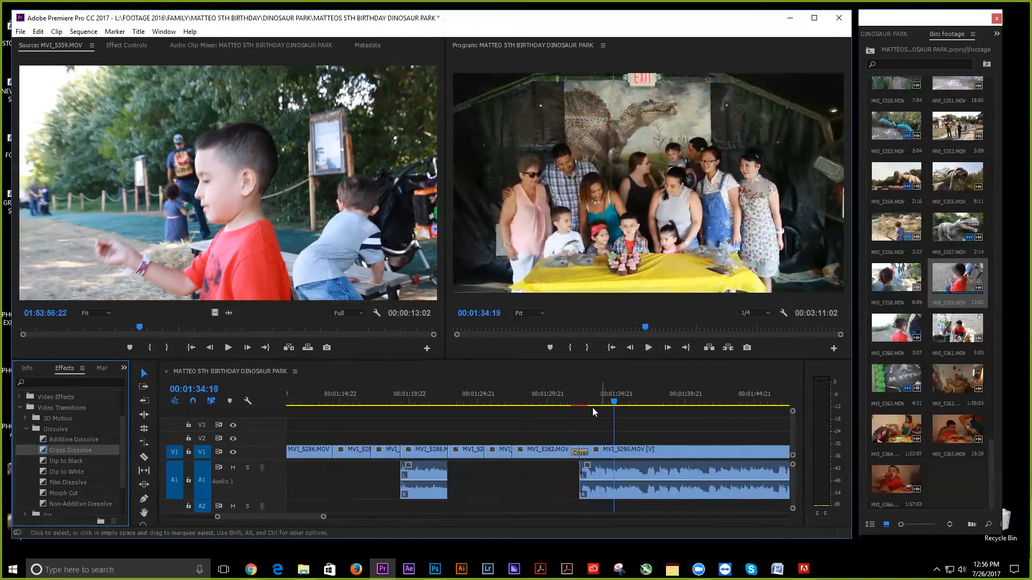
Play the start of the sequence, and review the cut into MVI_5270.MOV.
left_click(545, 392)
key("minus")
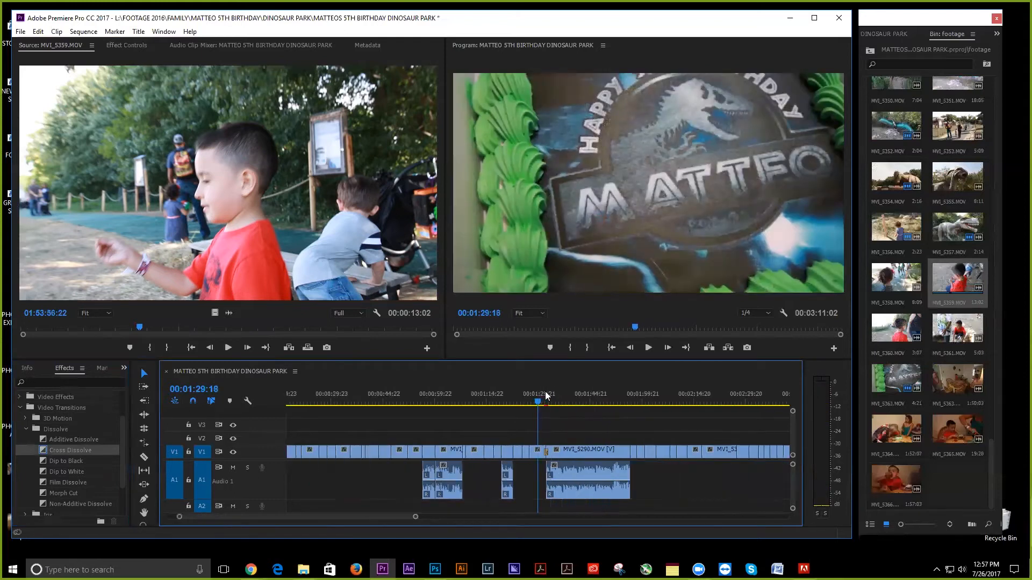
key("minus")
key("Home")
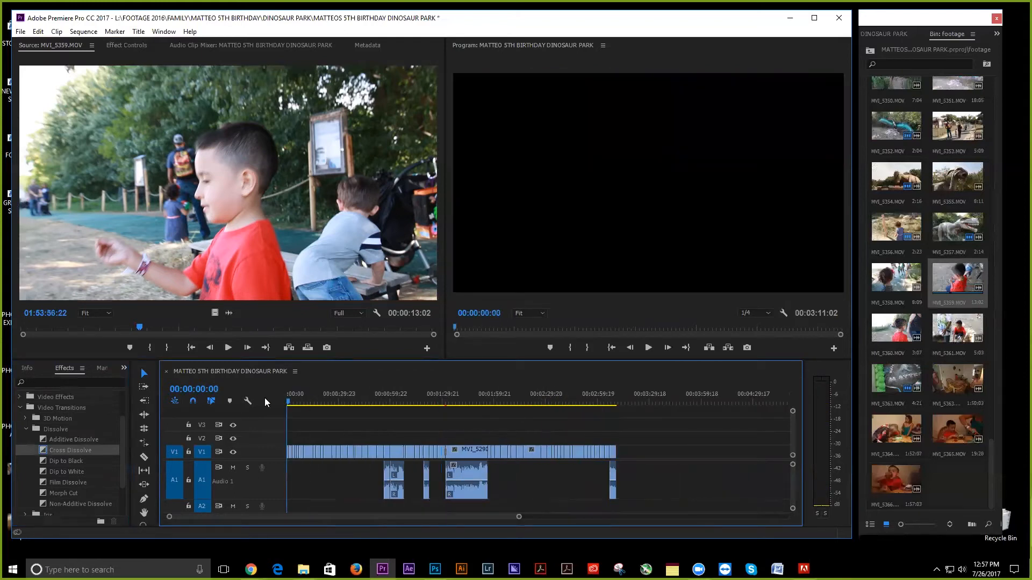
key("equal")
key("space")
key("space")
left_click(418, 401)
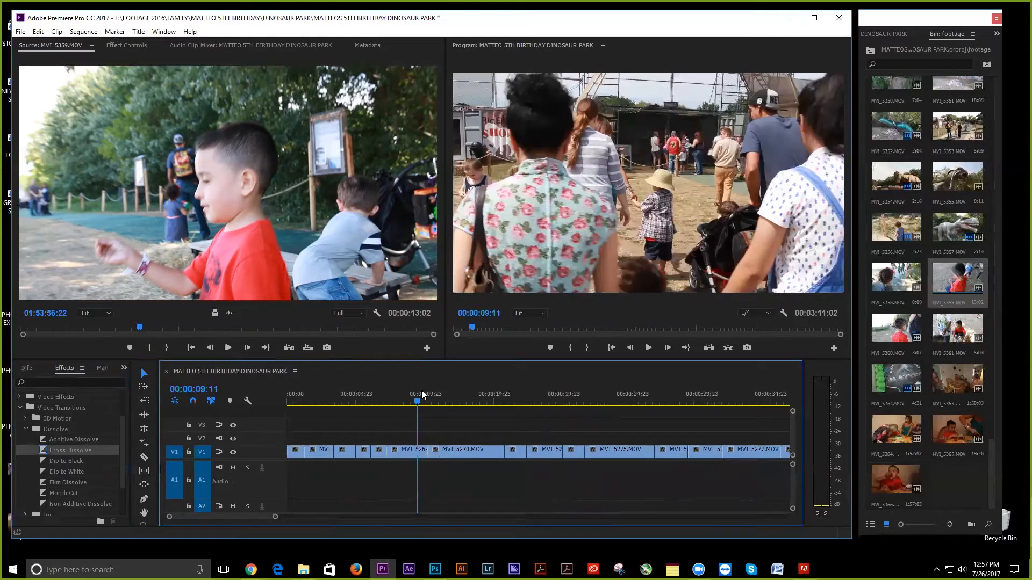
key("space")
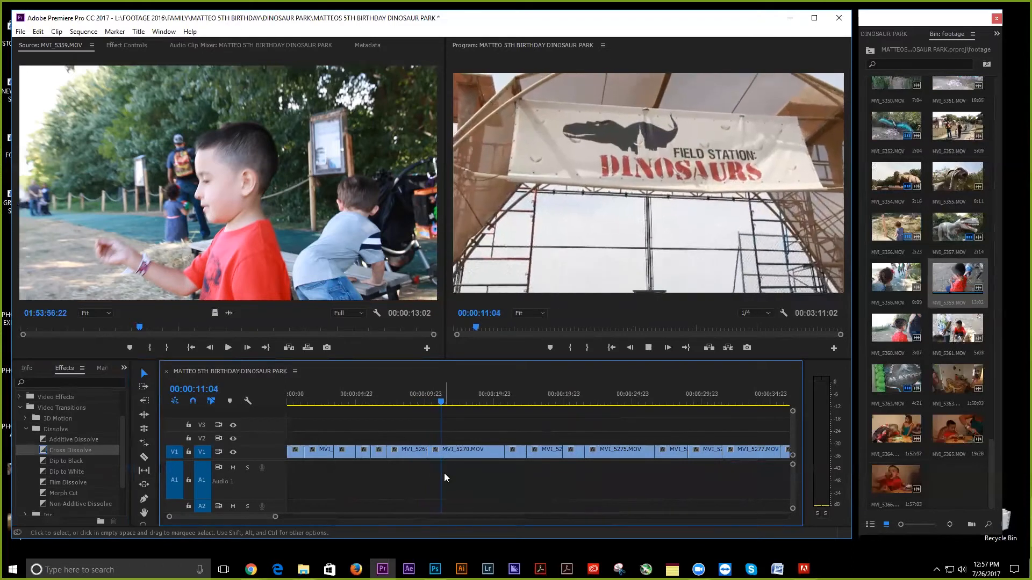
key("space")
Apply a Cross Dissolve at the cut where MVI_5270.MOV starts, and play the sequence through it.
left_click_drag(70, 451, 428, 456)
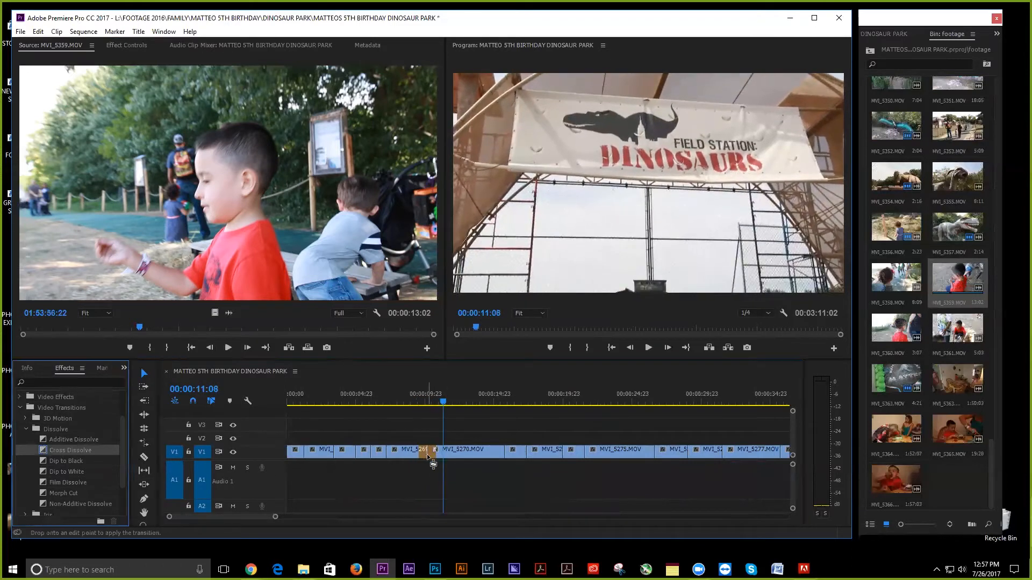
left_click_drag(420, 400, 413, 396)
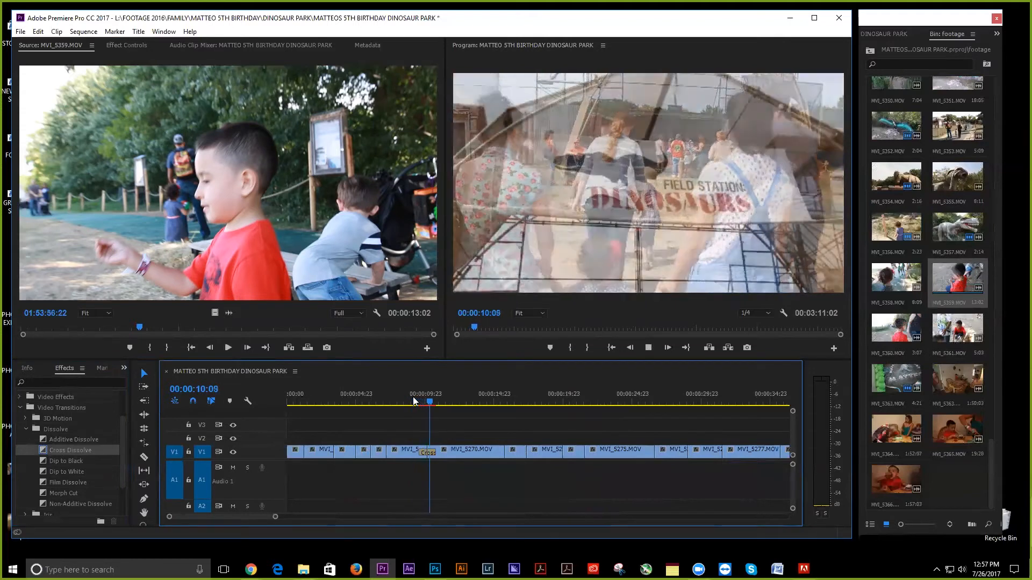
key("space")
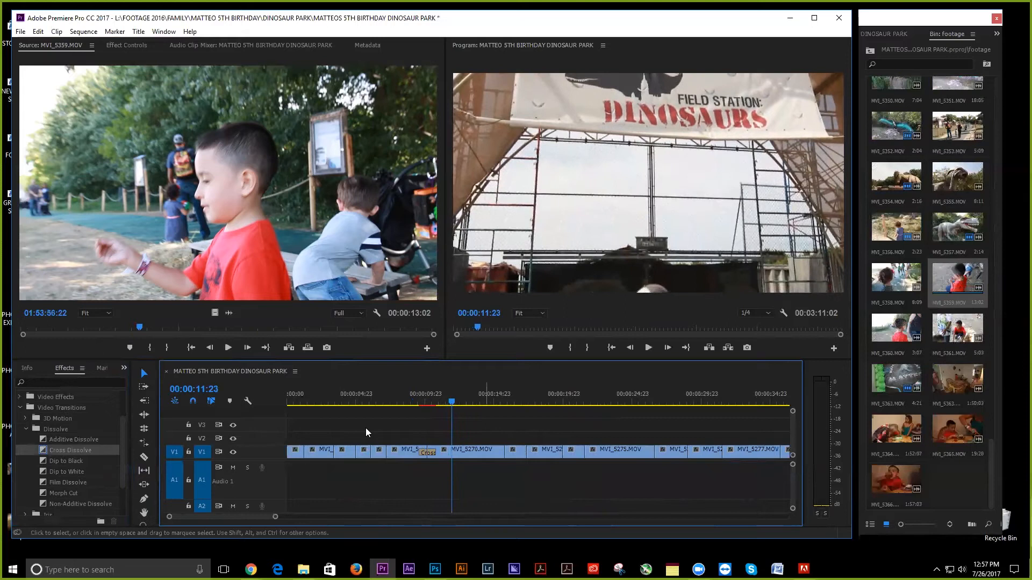
Apply a Cross Dissolve at the cut where MVI_5275.MOV ends, and play the sequence through it.
left_click_drag(43, 451, 659, 464)
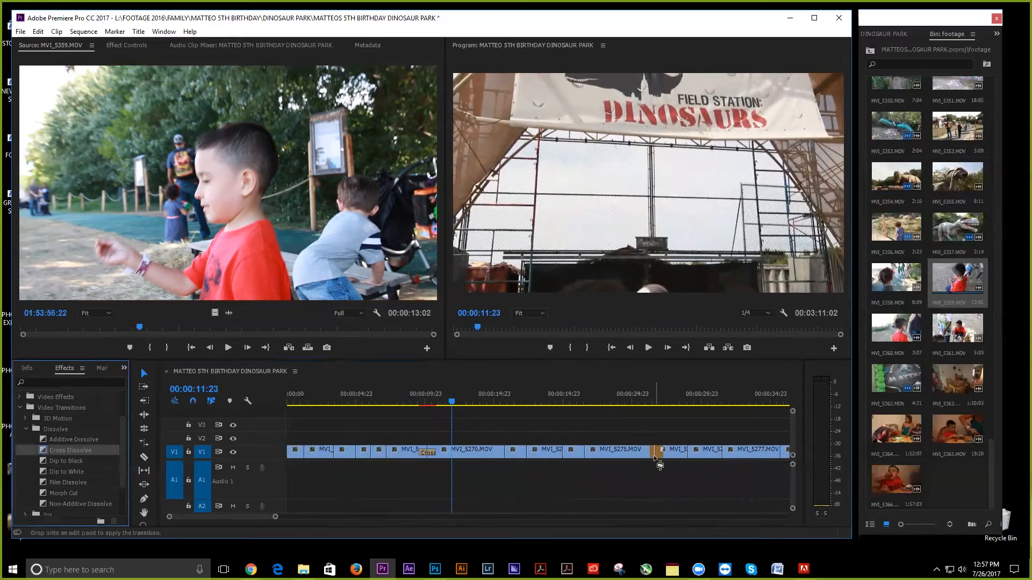
left_click(648, 398)
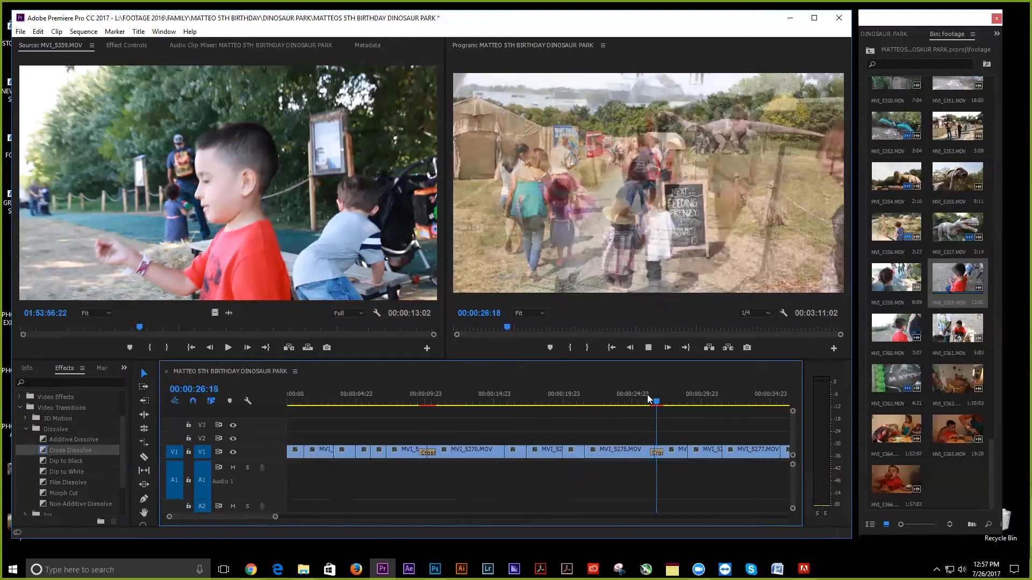
key("space")
Apply a Cross Dissolve at the cut between MVI_5279.MOV and MVI_5280.MOV, and play the sequence through it.
left_click_drag(250, 512, 268, 514)
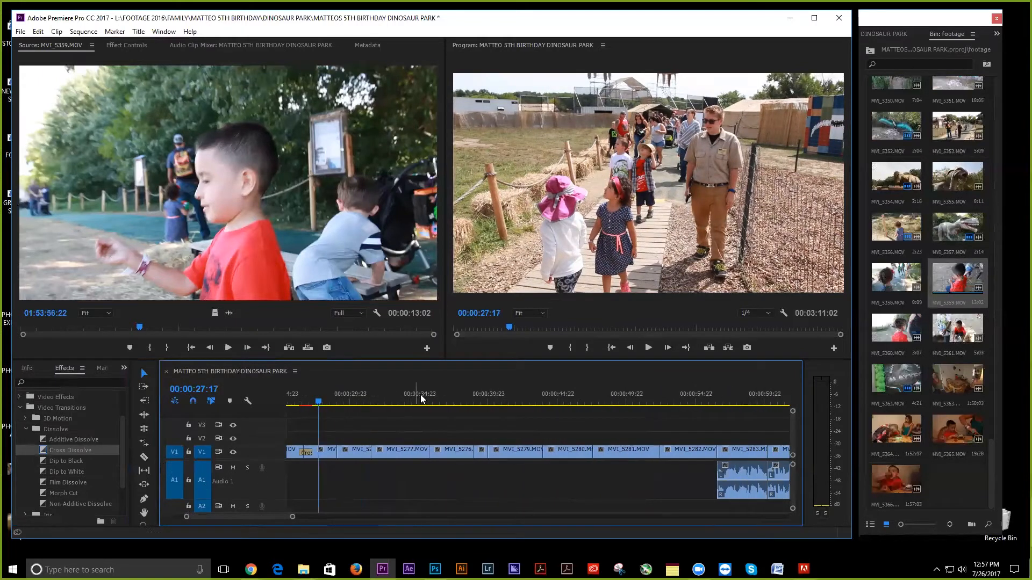
left_click(535, 389)
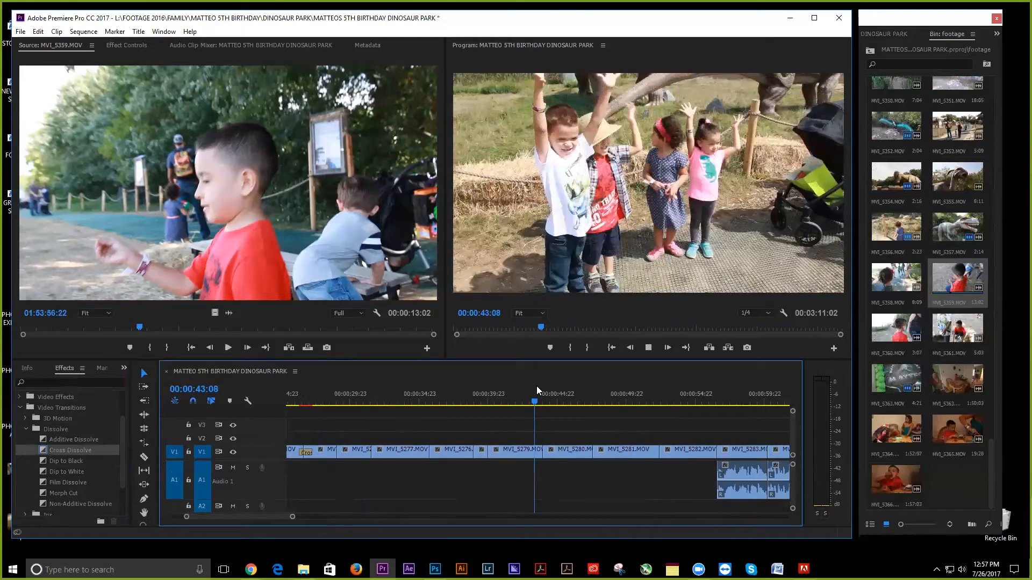
key("space")
left_click_drag(67, 451, 547, 450)
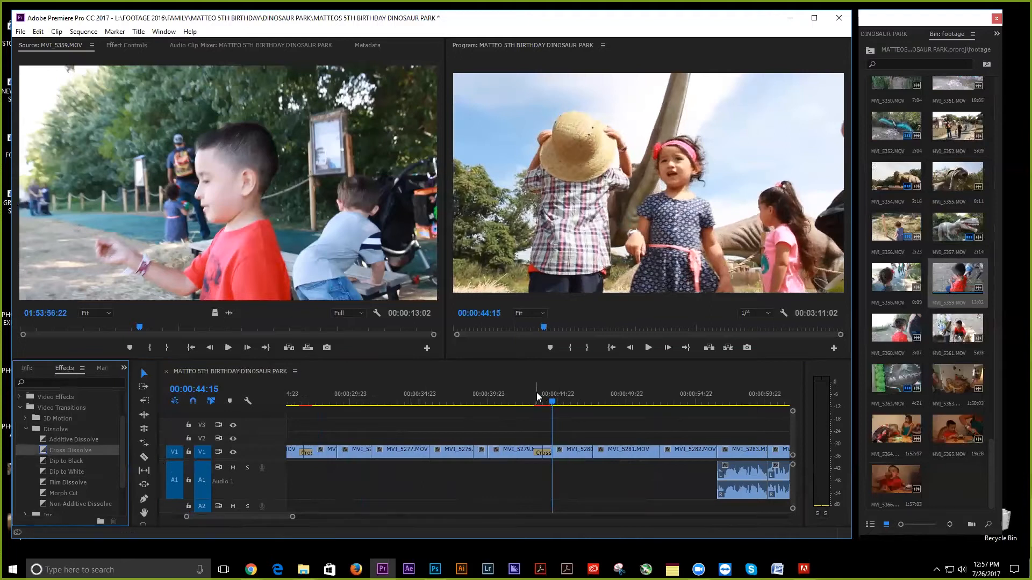
left_click(535, 395)
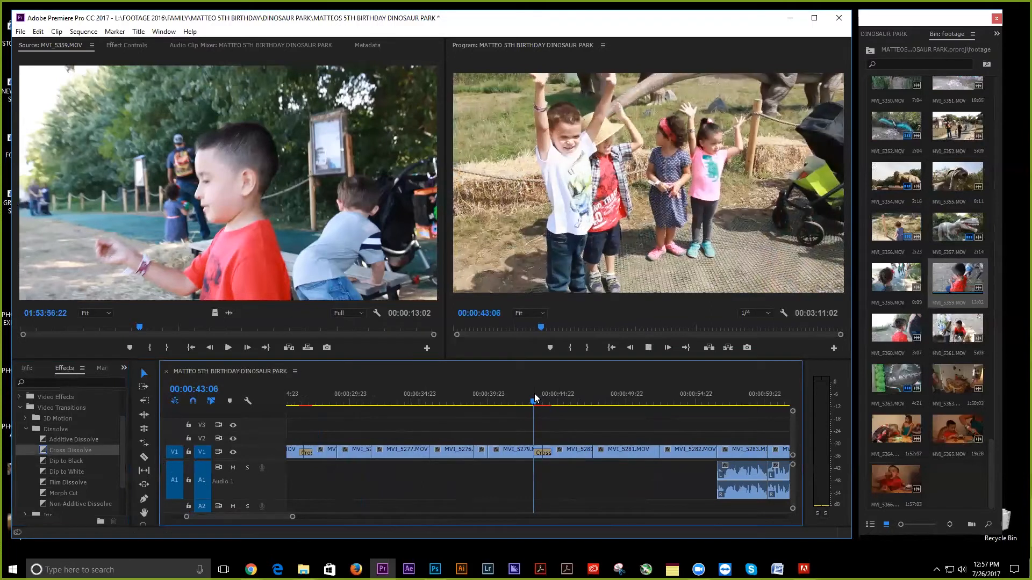
key("space")
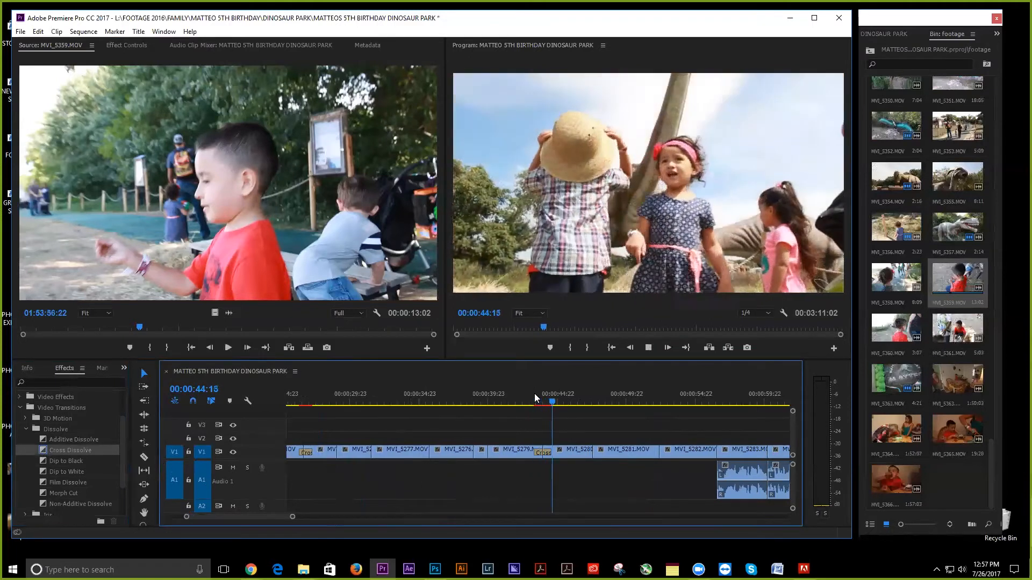
key("space")
Play the sequence across the cuts before and after MVI_5282.MOV.
scroll(275, 516, "down", 3)
left_click_drag(277, 516, 281, 515)
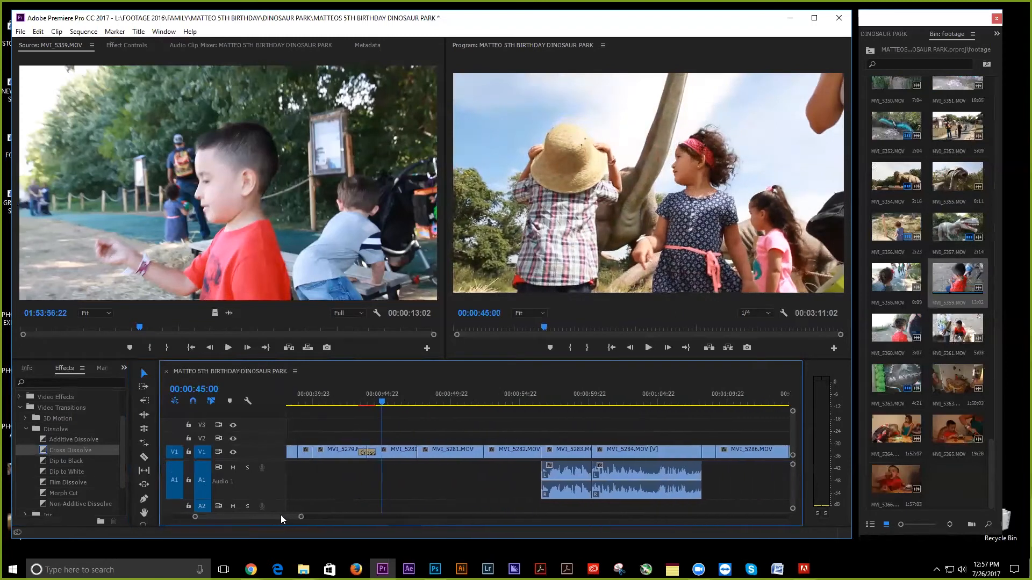
left_click(478, 395)
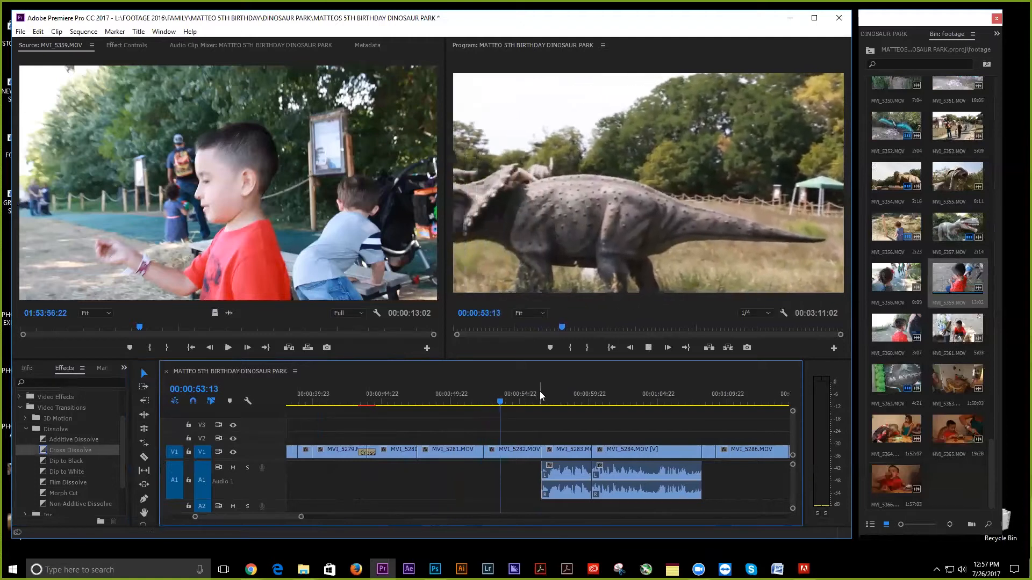
left_click(540, 391)
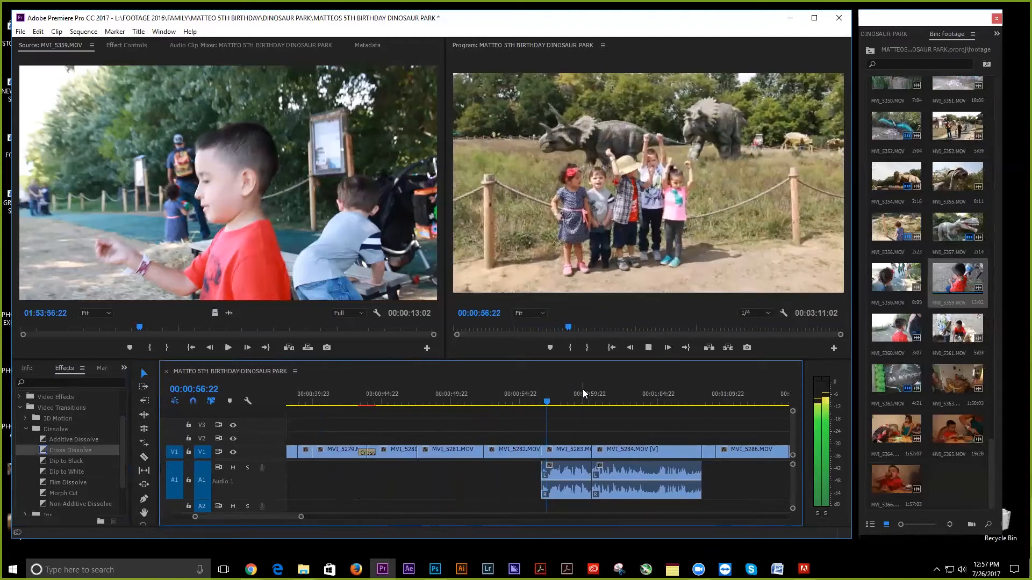
key("space")
Apply a Cross Dissolve at the cut where MVI_5325.MOV starts, and play the sequence from just before that section.
key("minus")
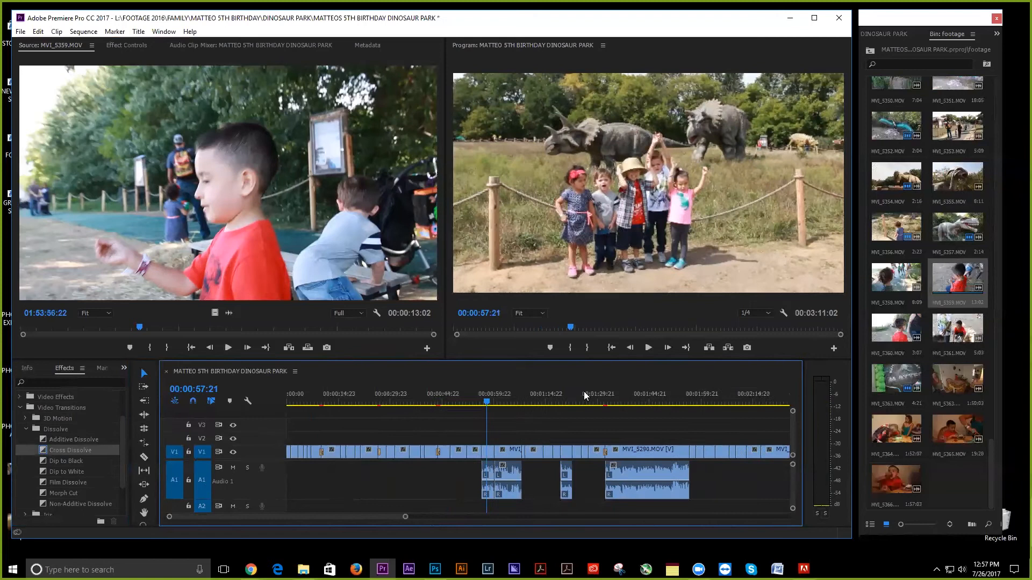
left_click(674, 397)
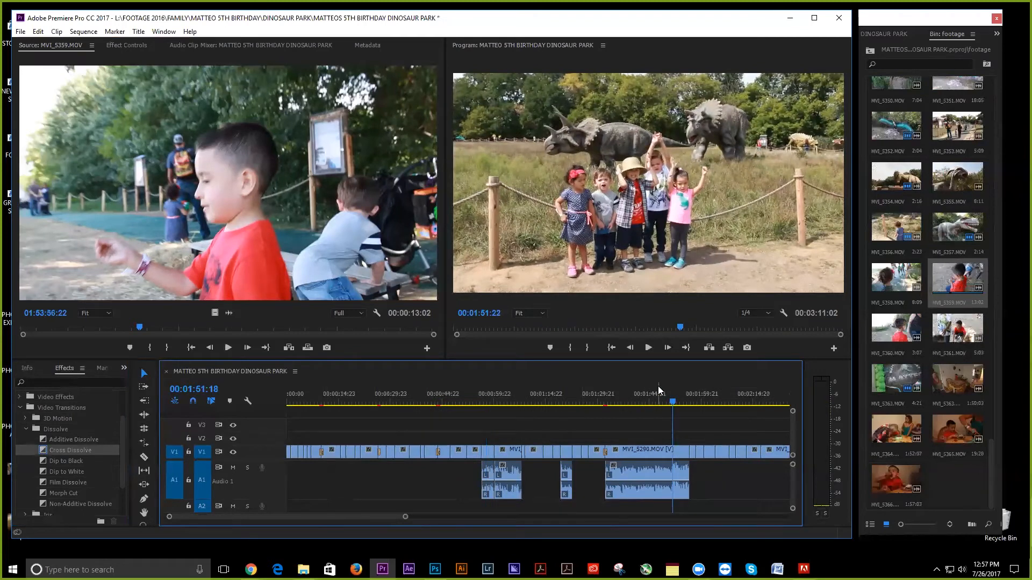
key("minus")
left_click(515, 393)
key("equal")
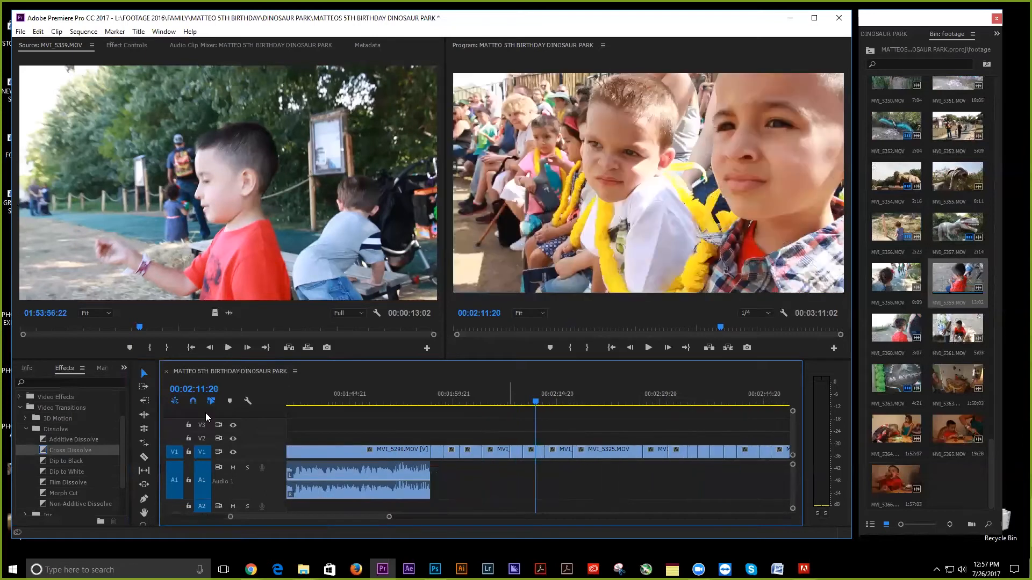
left_click_drag(52, 449, 573, 452)
key("space")
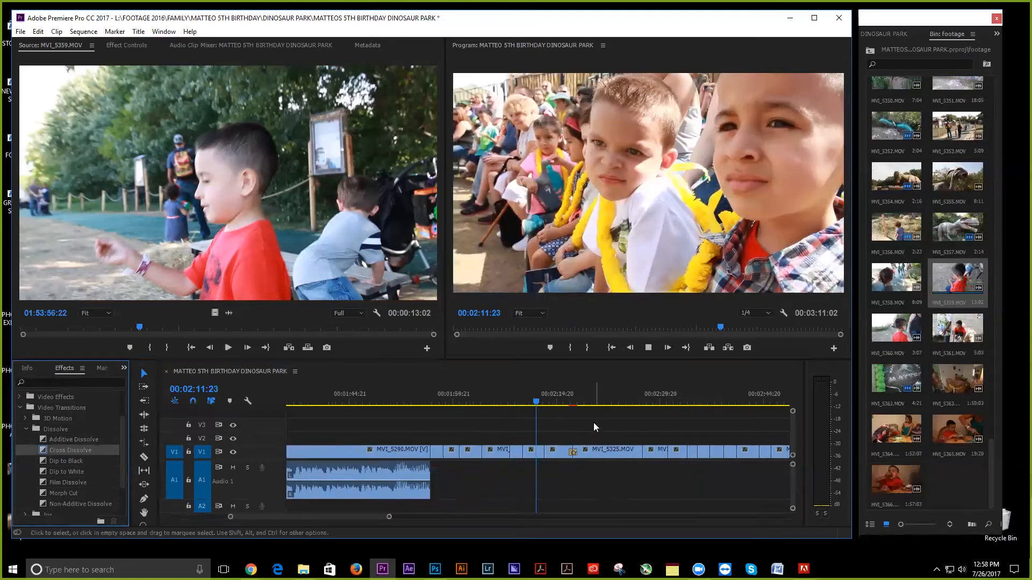
key("space")
Apply a Cross Dissolve at the start of the short clip just before MVI_5325.MOV, and play through both transitions.
left_click_drag(44, 450, 545, 455)
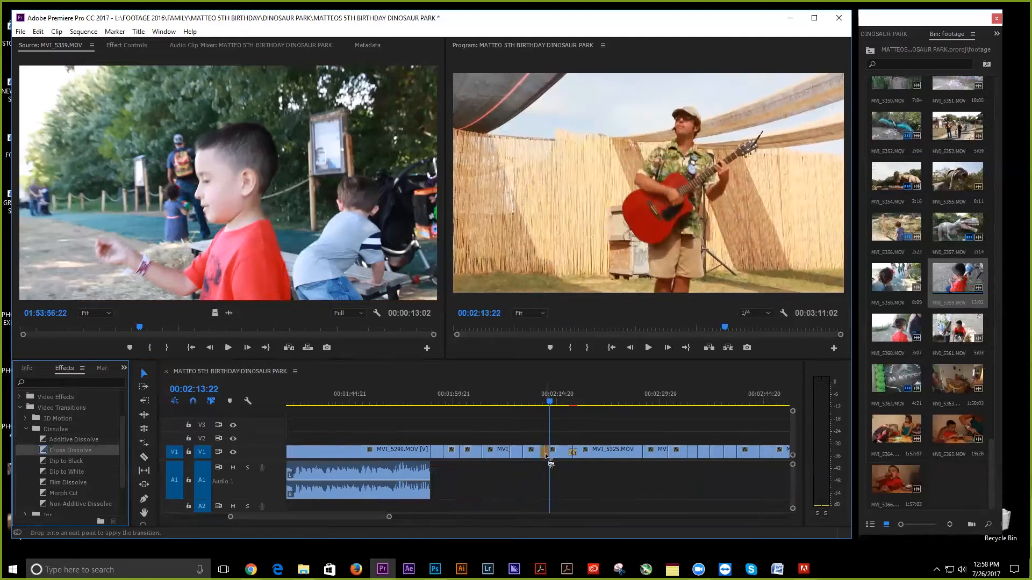
key("space")
left_click(541, 401)
key("space")
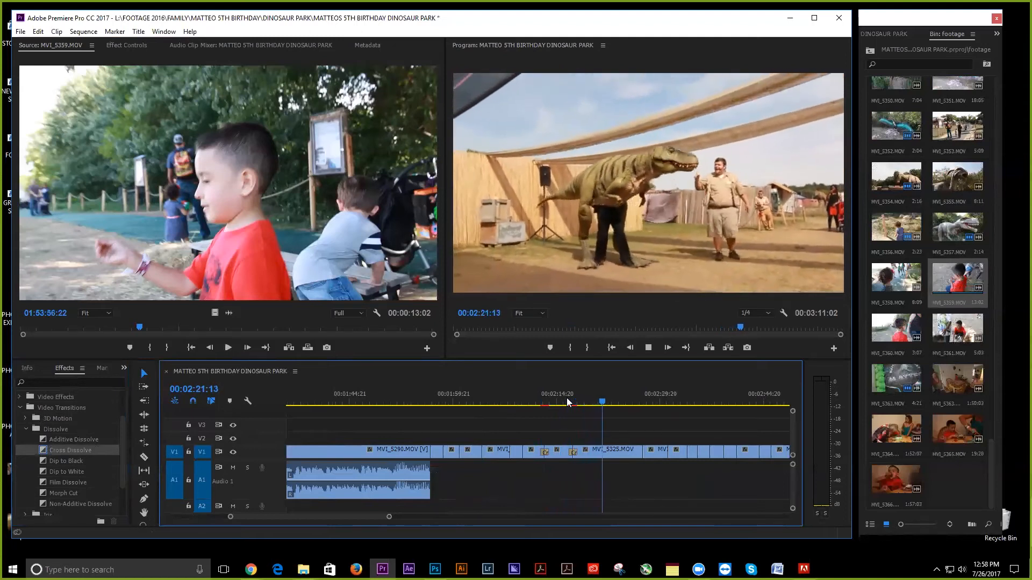
Trim the end of MVI_5325.MOV back to 00:02:21:20, close the resulting gap, and play across the new cut.
key("space")
left_click_drag(622, 453, 605, 452)
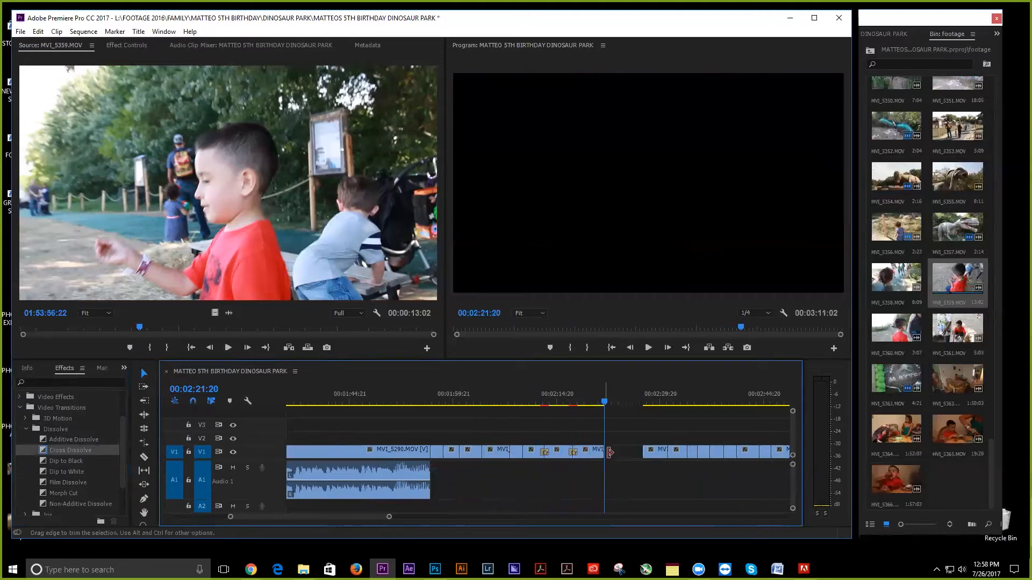
key("Delete")
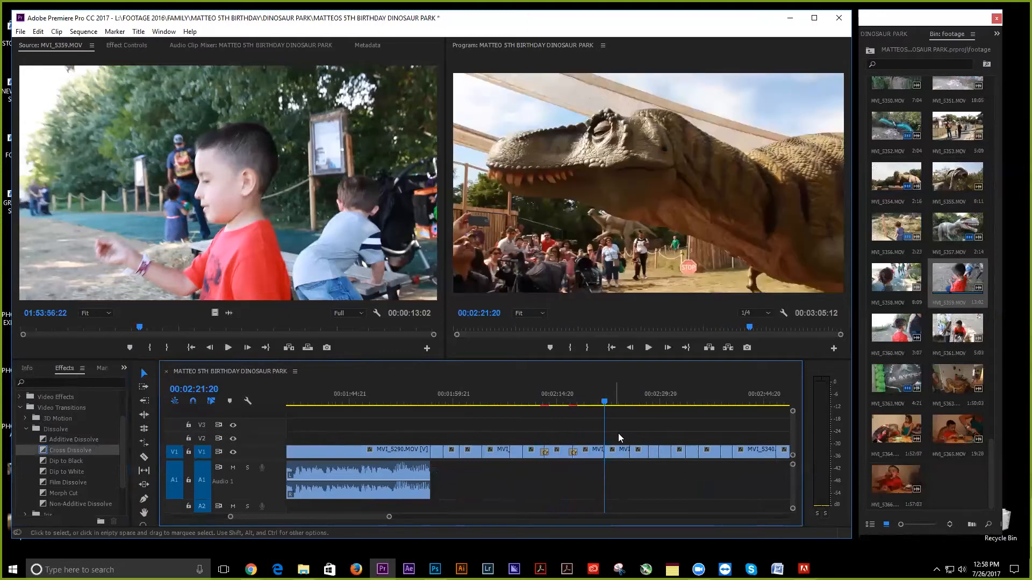
key("space")
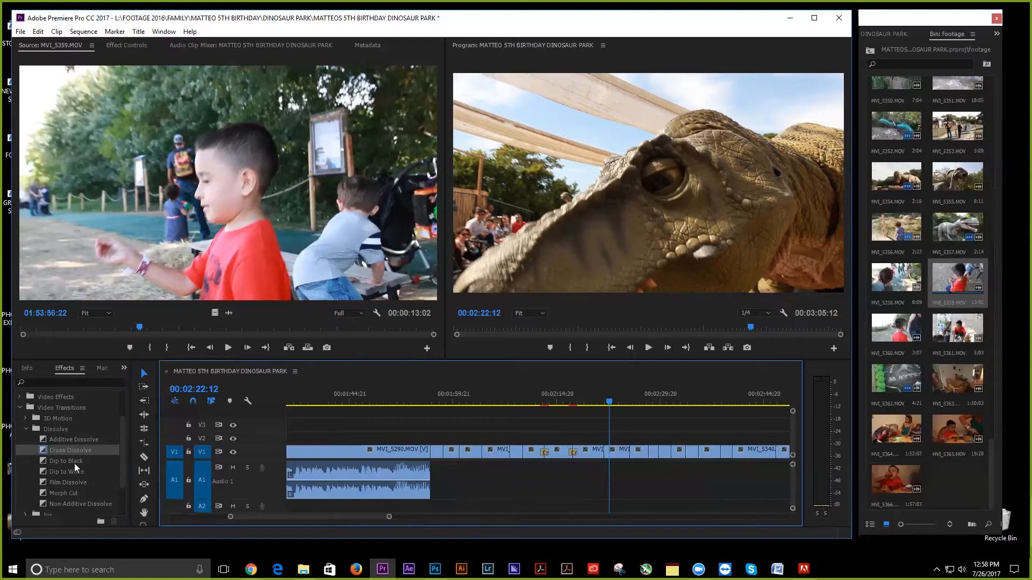
Apply a Dip to White transition at the cut near 00:02:28, and play the sequence through it.
left_click(43, 476)
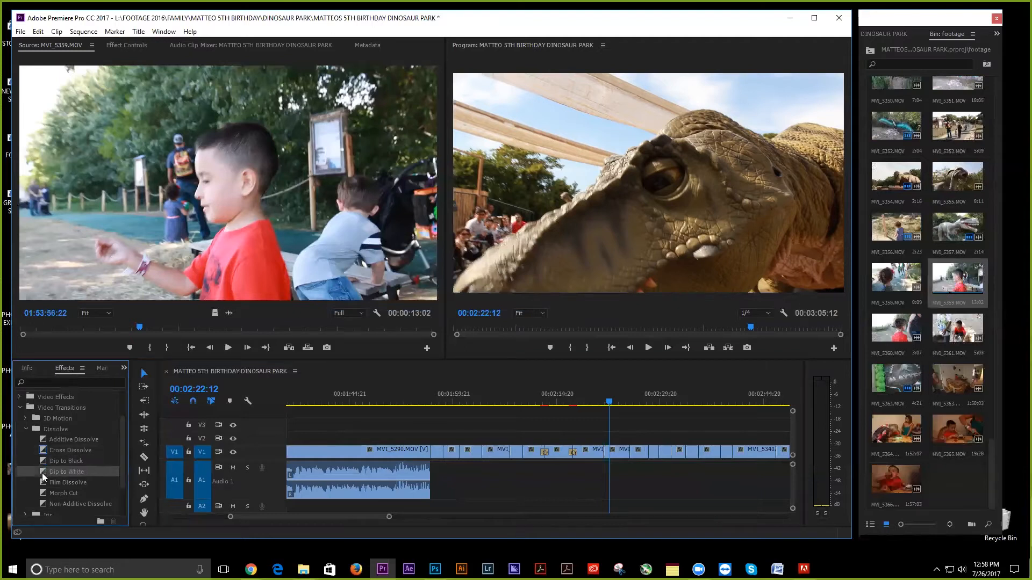
left_click_drag(464, 452, 29, 430)
left_click_drag(602, 392, 595, 403)
key("space")
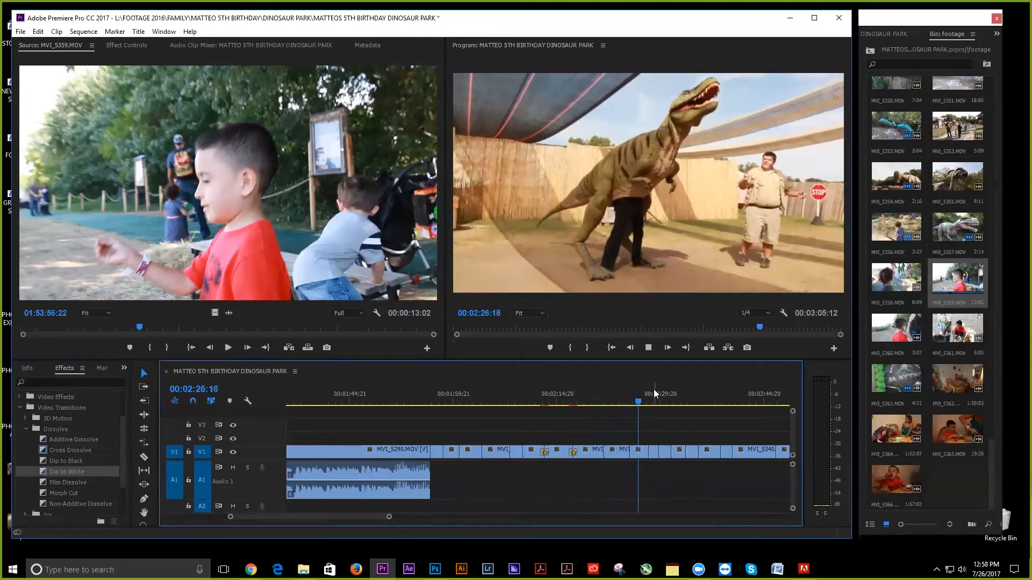
key("space")
left_click_drag(42, 471, 649, 452)
left_click(643, 397)
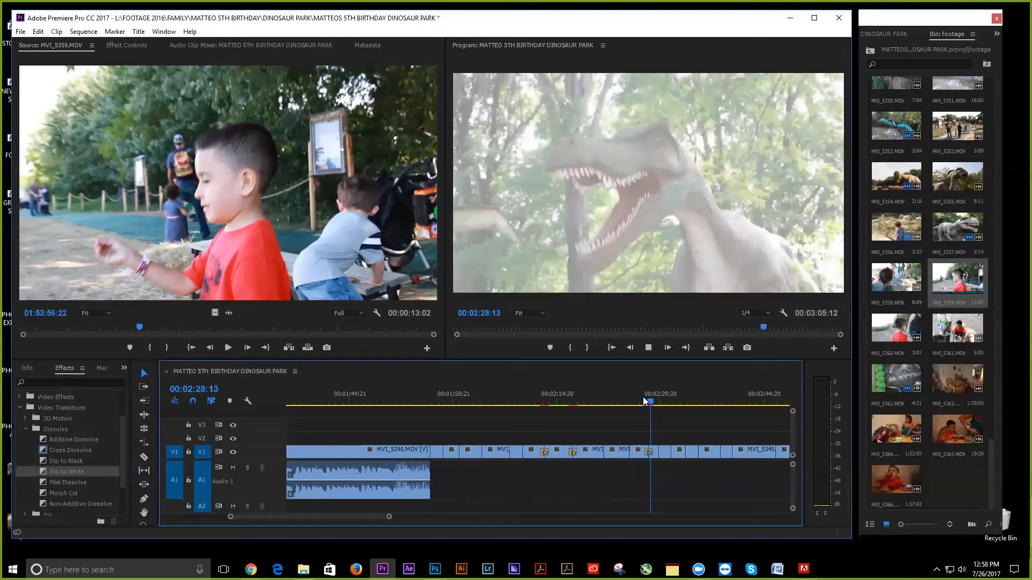
key("space")
Apply a Dip to White at the very start of the sequence's first clip, and play the opening section.
key("backslash")
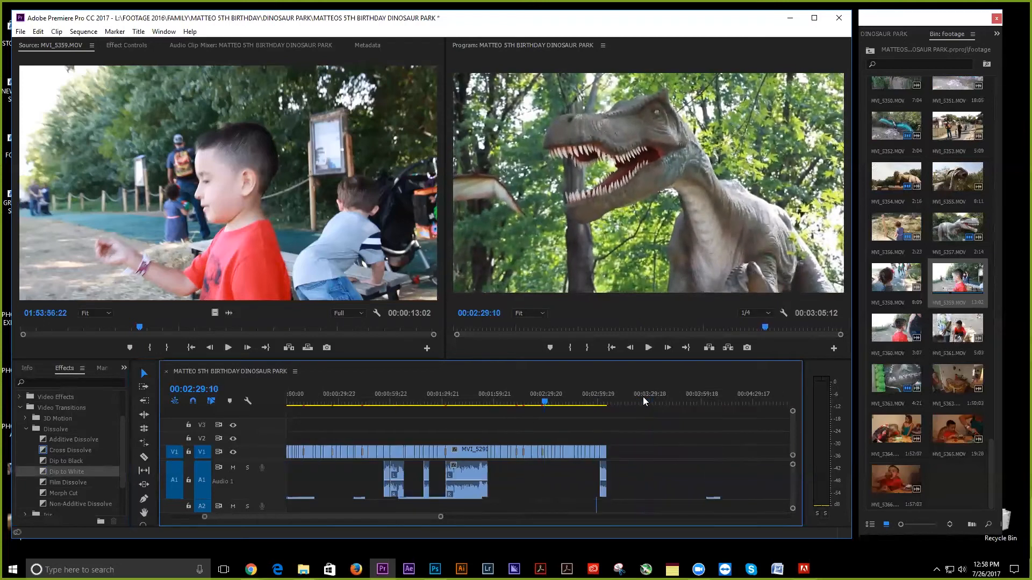
key("minus")
key("equal")
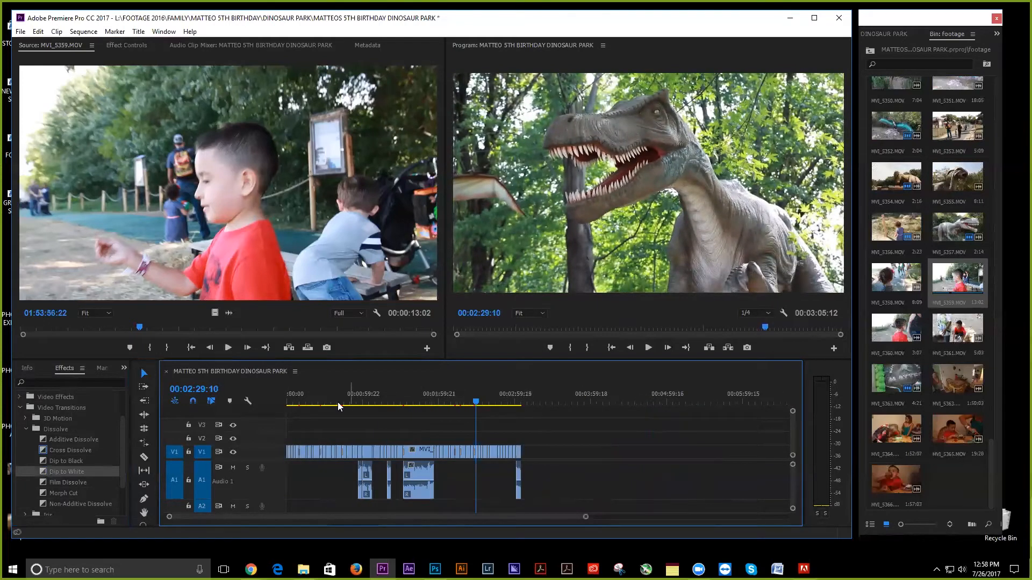
key("Home")
key("space")
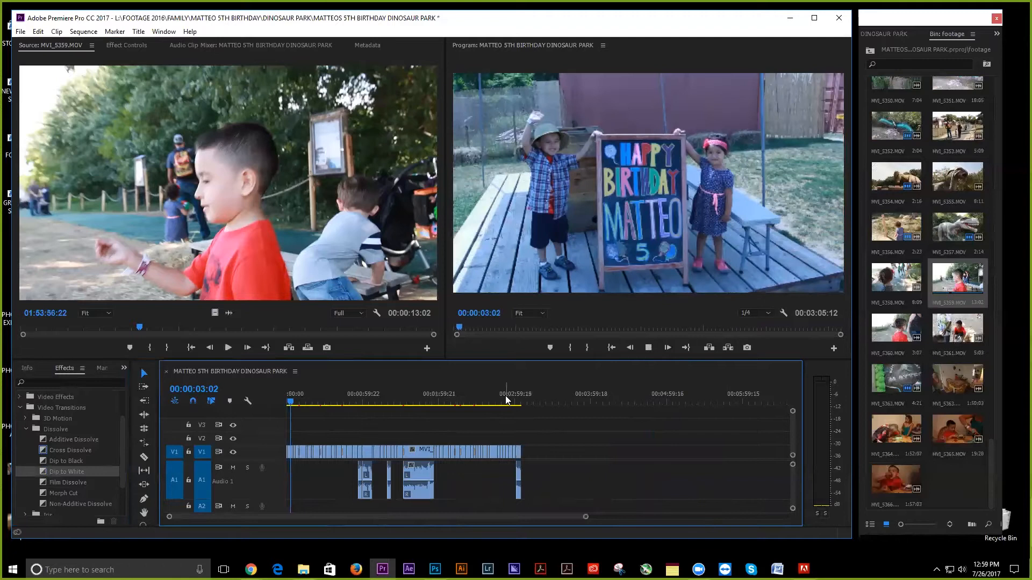
key("space")
key("equal")
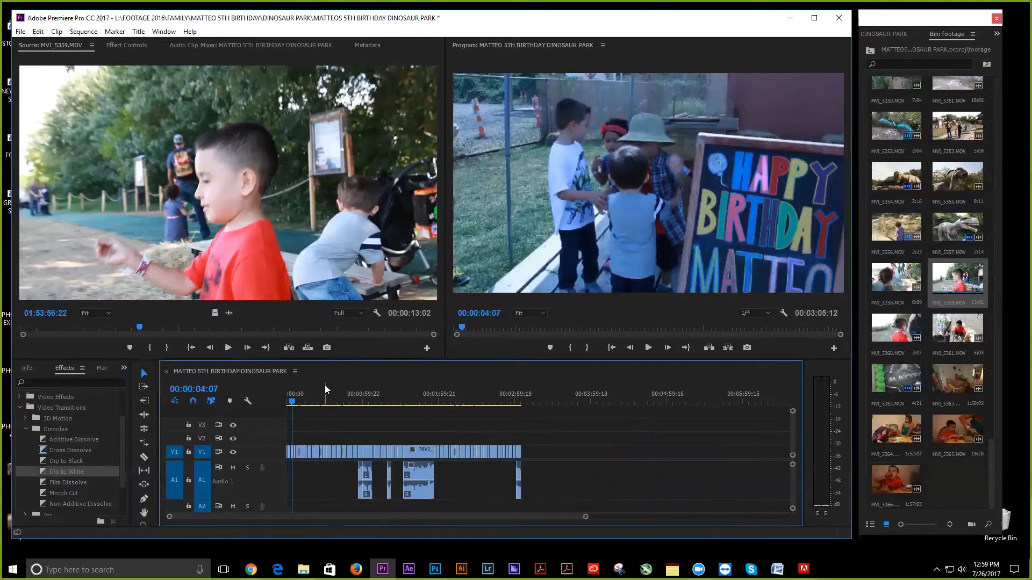
left_click(286, 400)
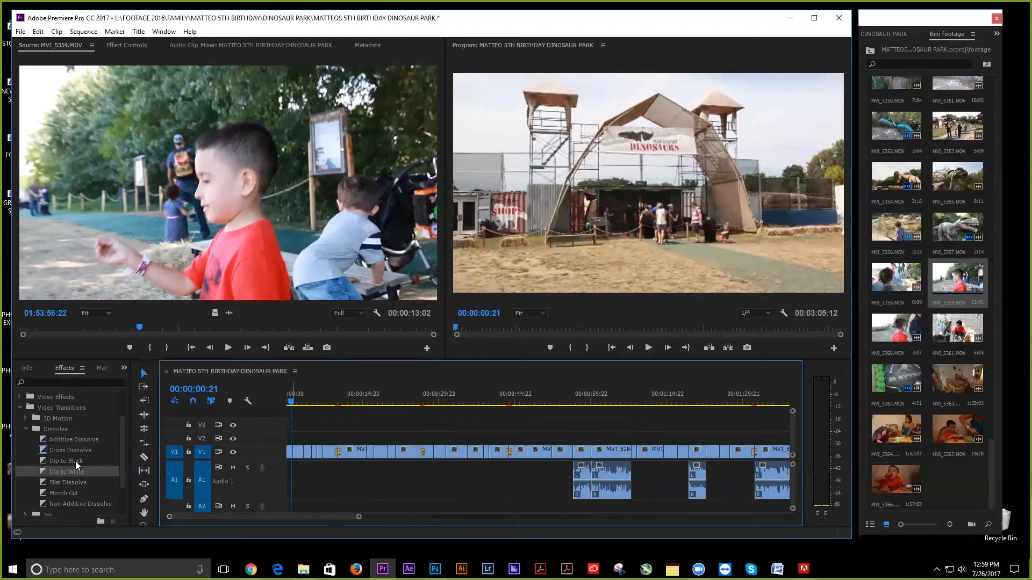
mouse_move(42, 471)
left_mouse_down()
mouse_move(263, 433)
mouse_move(289, 451)
left_mouse_up()
key("=")
key("=")
key("space")
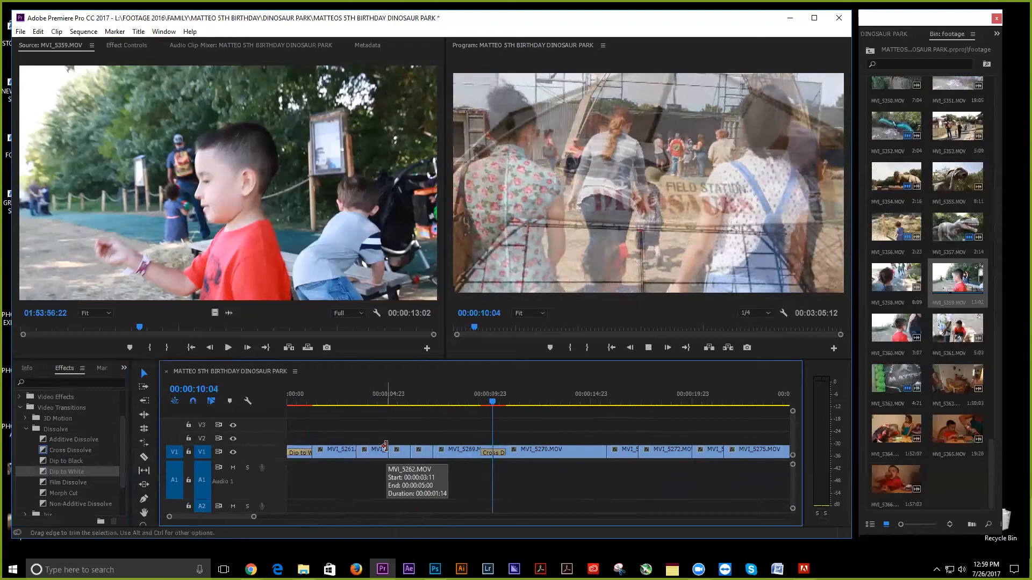
left_click(436, 387)
Apply a Dip to White at the cut where MVI_5340.MOV starts, and play the sequence through it.
key("minus")
key("minus")
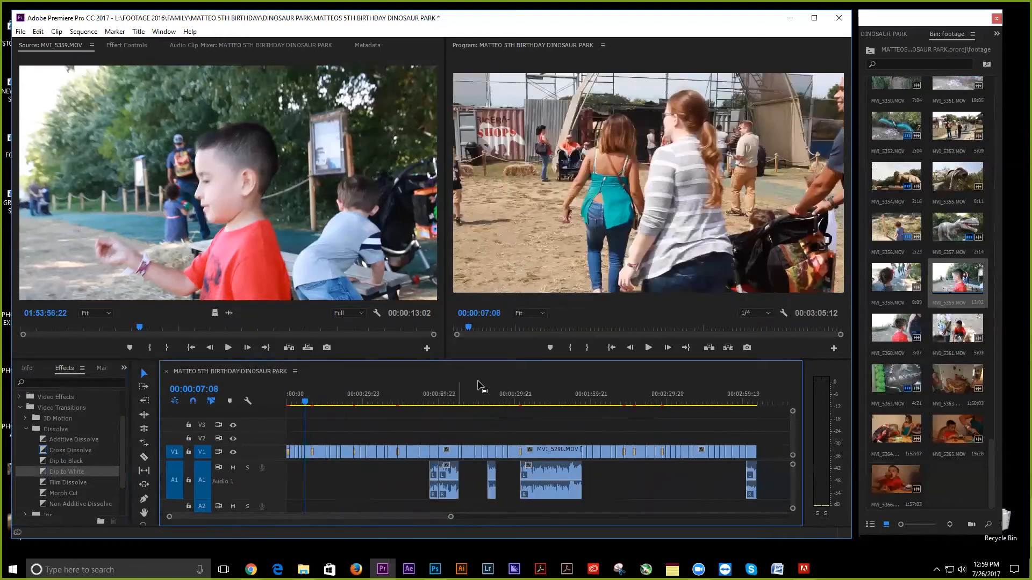
left_click(558, 393)
left_click(692, 384)
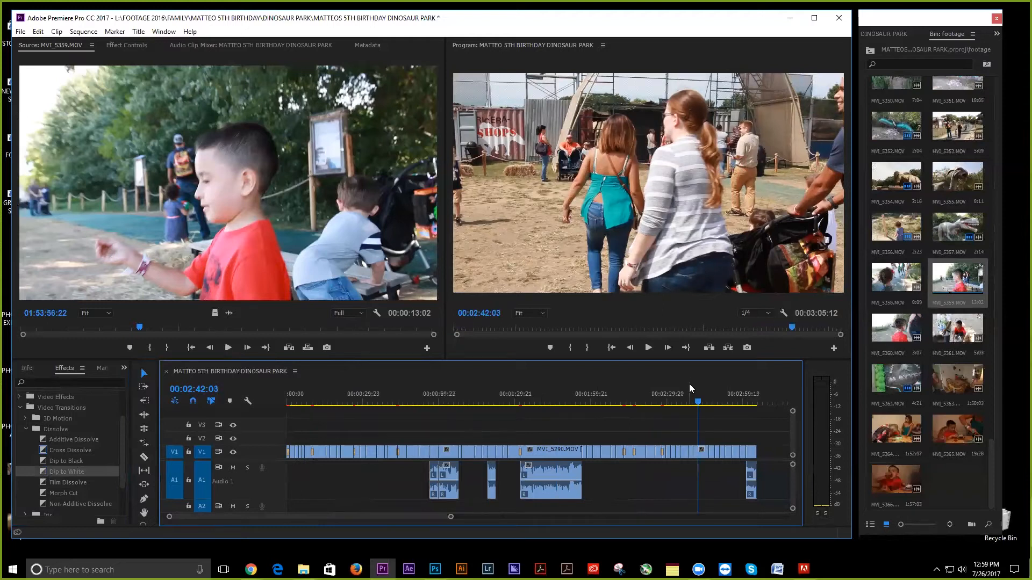
key("equal")
key("equal")
left_click(487, 384)
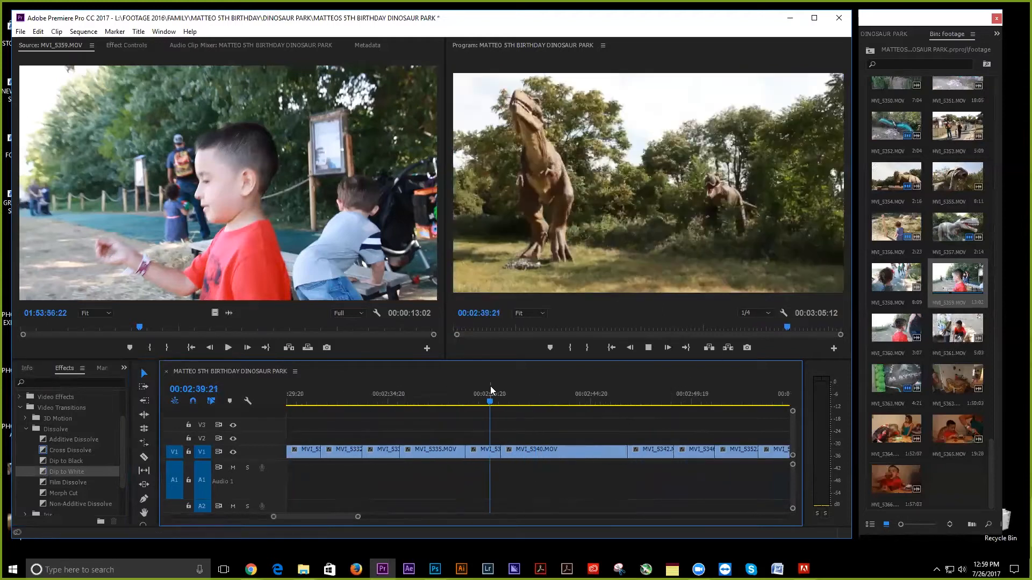
key("space")
left_click_drag(38, 472, 498, 451)
left_click(484, 393)
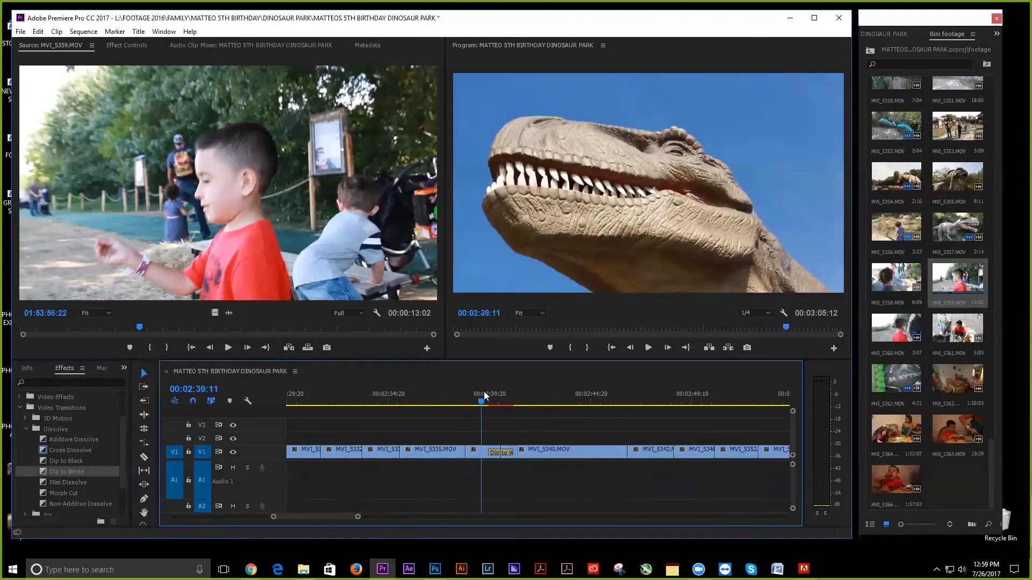
key("space")
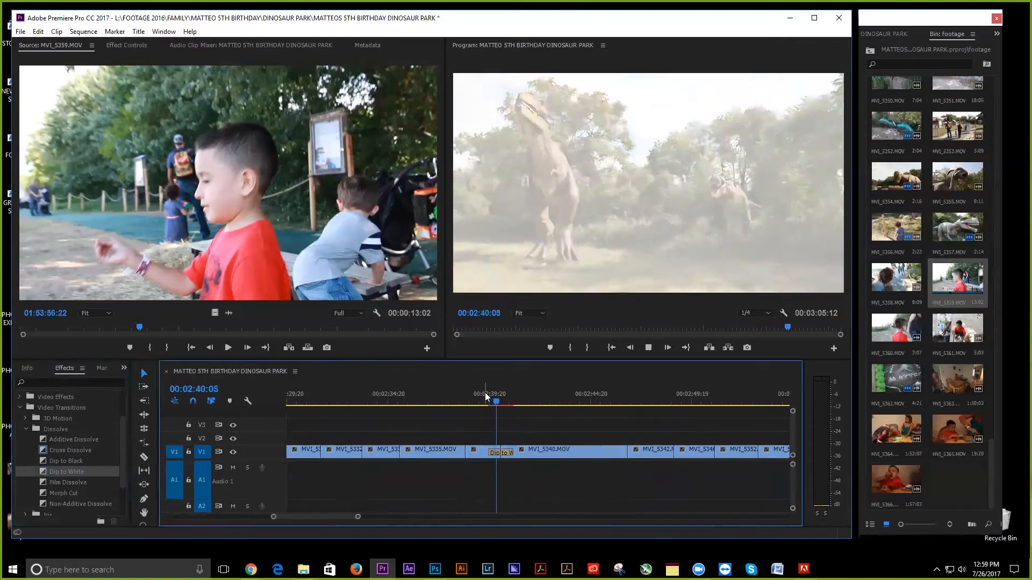
key("space")
Apply a Dip to Black at the end of the last clip, MVI_5314.MOV, and review the ending.
key("minus")
key("minus")
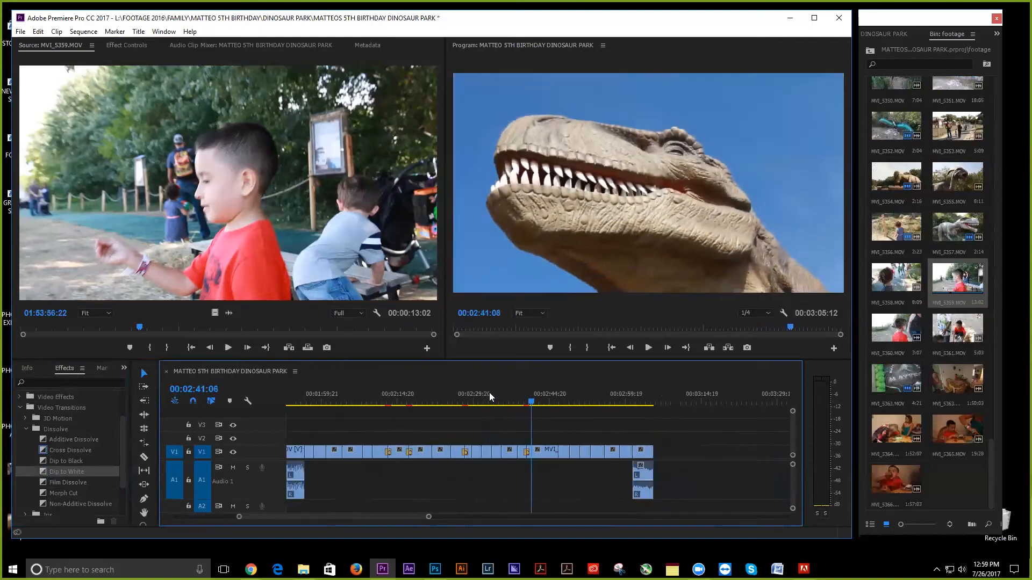
left_click(635, 393)
key("equal")
key("equal")
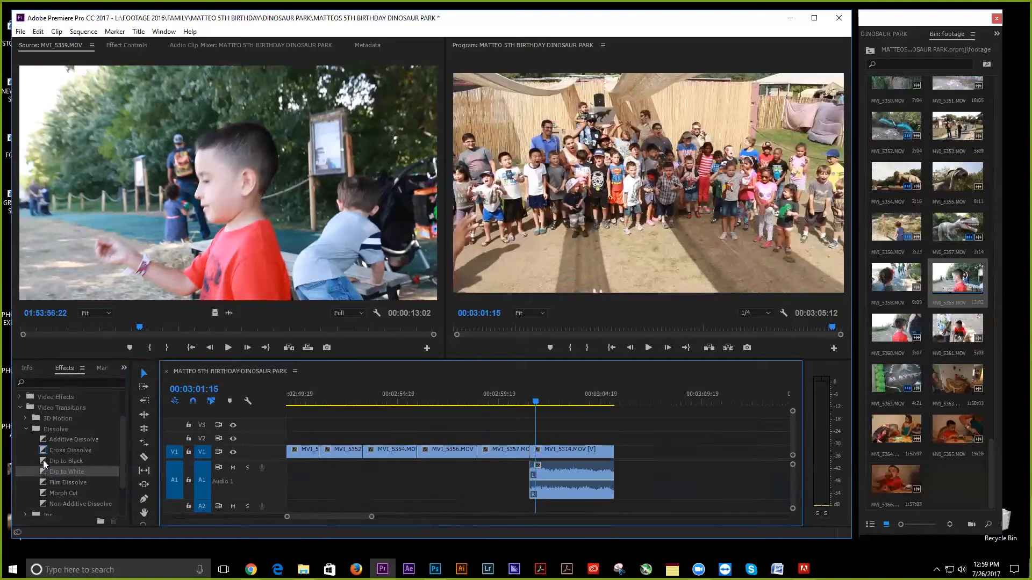
left_click_drag(43, 460, 611, 455)
left_click(576, 404)
left_click(519, 402)
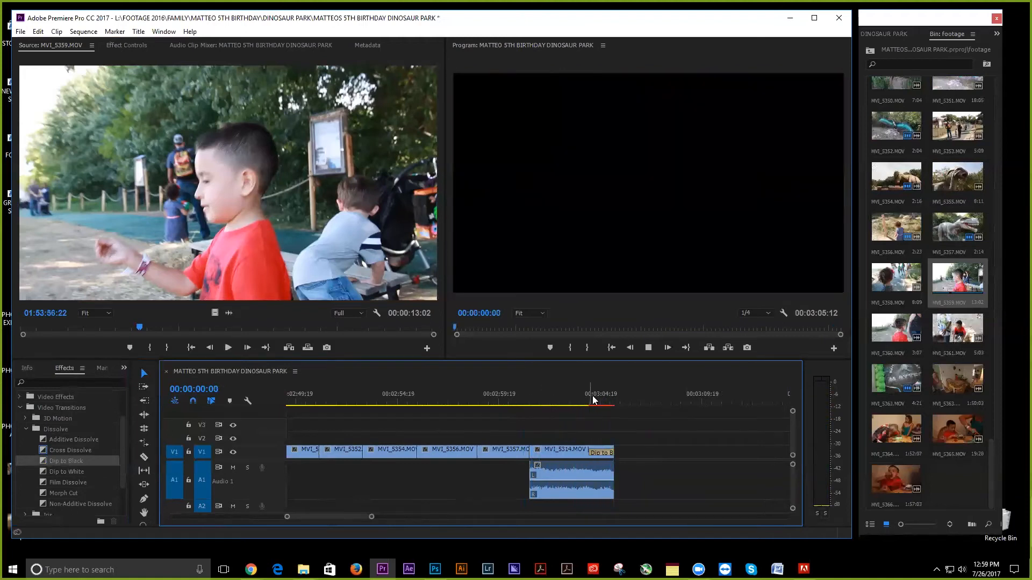
Trim the end of MVI_5275.MOV back to about 00:00:24:05, close the gap, and play the sequence onward from there.
key("space")
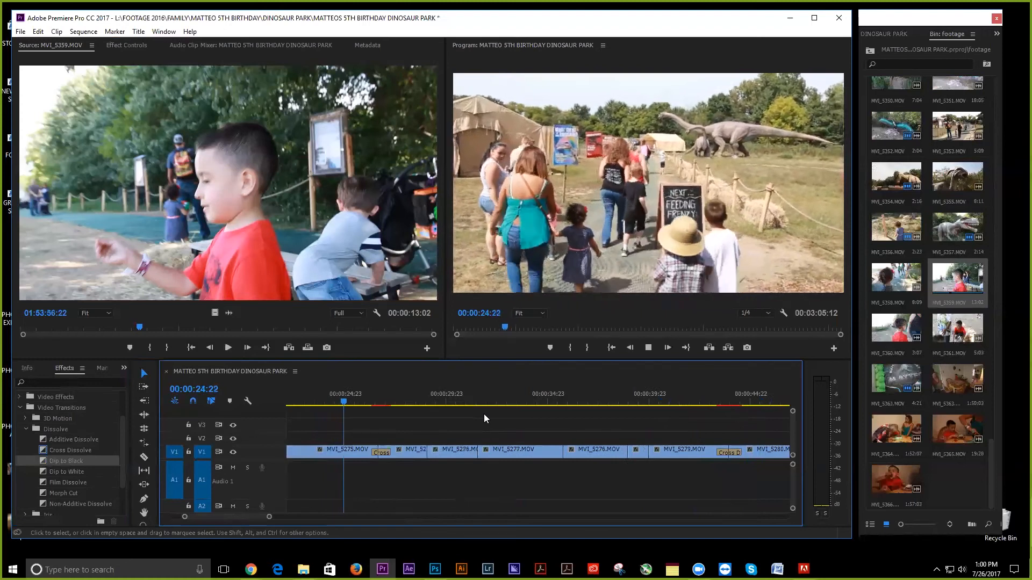
key("space")
left_click(330, 391)
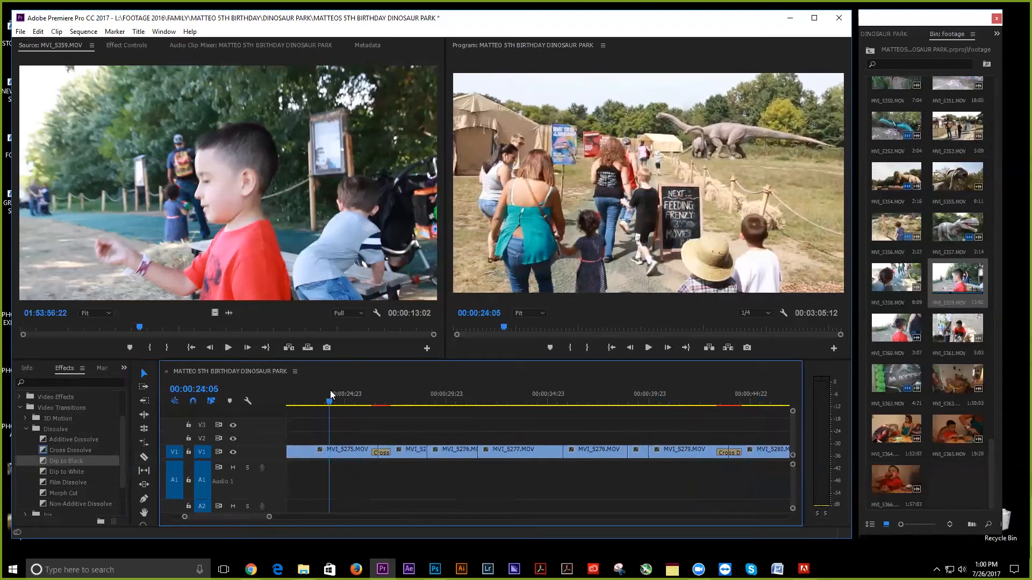
key("minus")
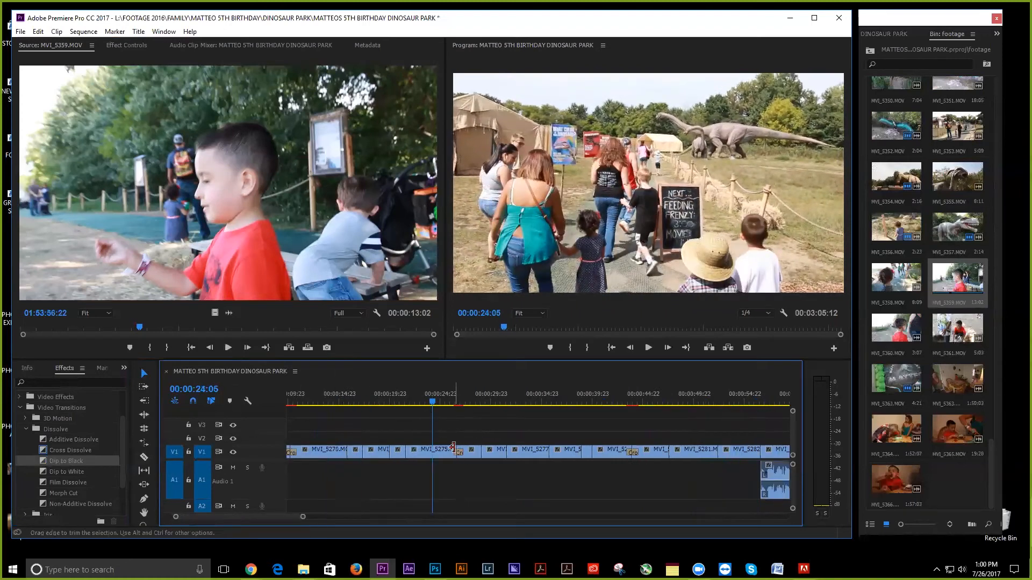
left_click_drag(455, 453, 436, 452)
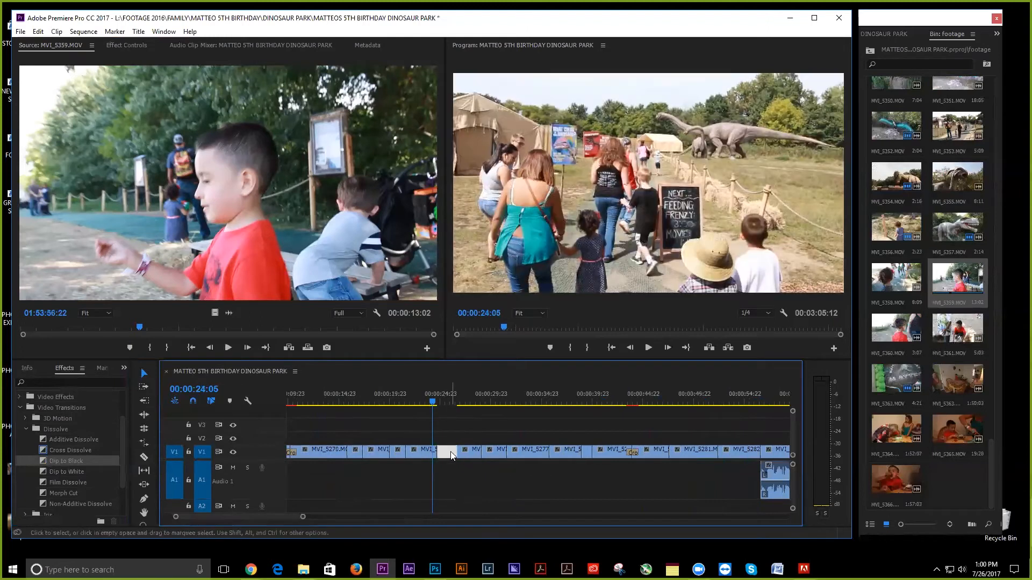
key("Delete")
key("space")
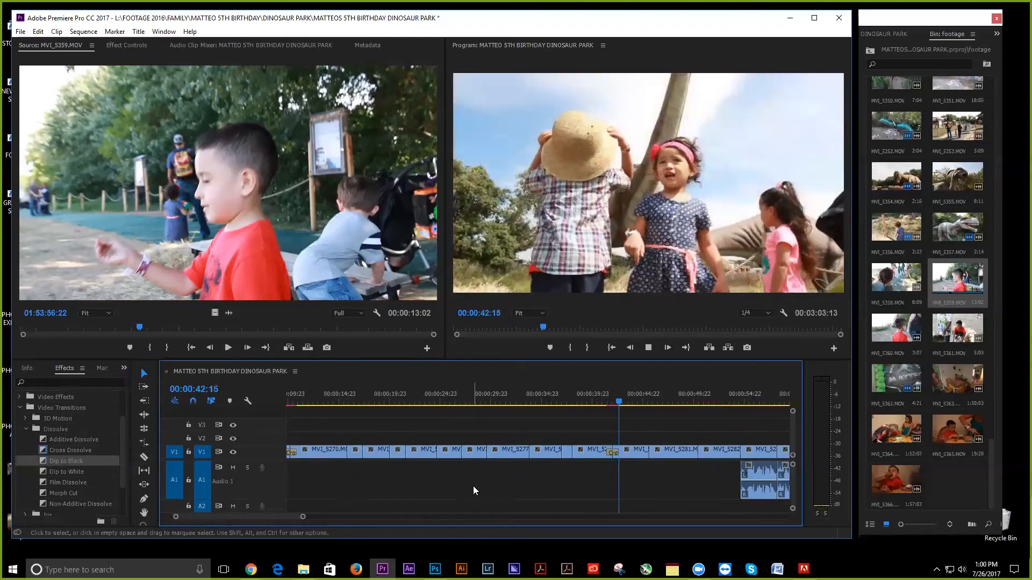
key("space")
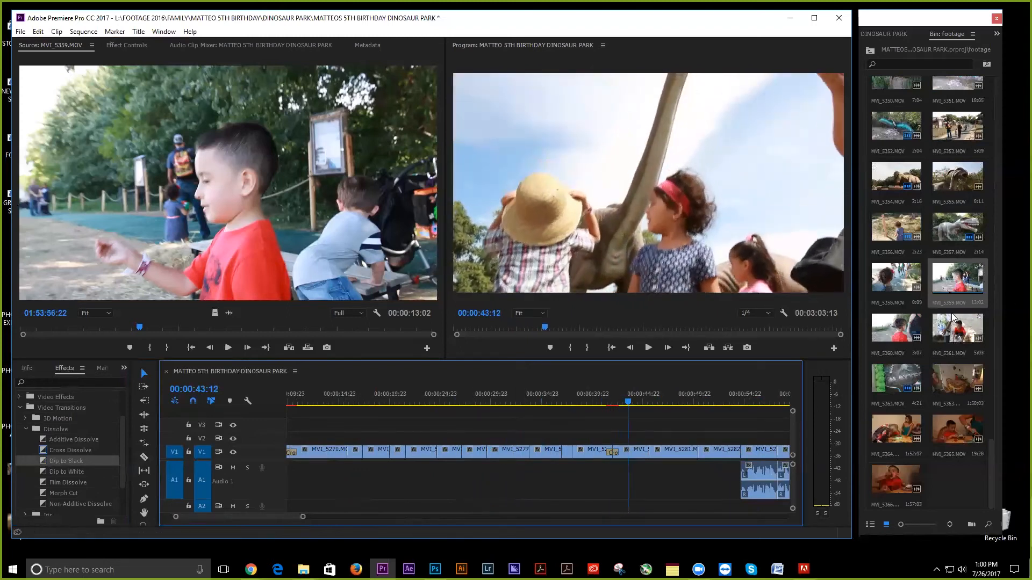
Switch to YouTube in Chrome and open the free-music Audio Library through Creator Studio's Create section.
key("alt+Tab")
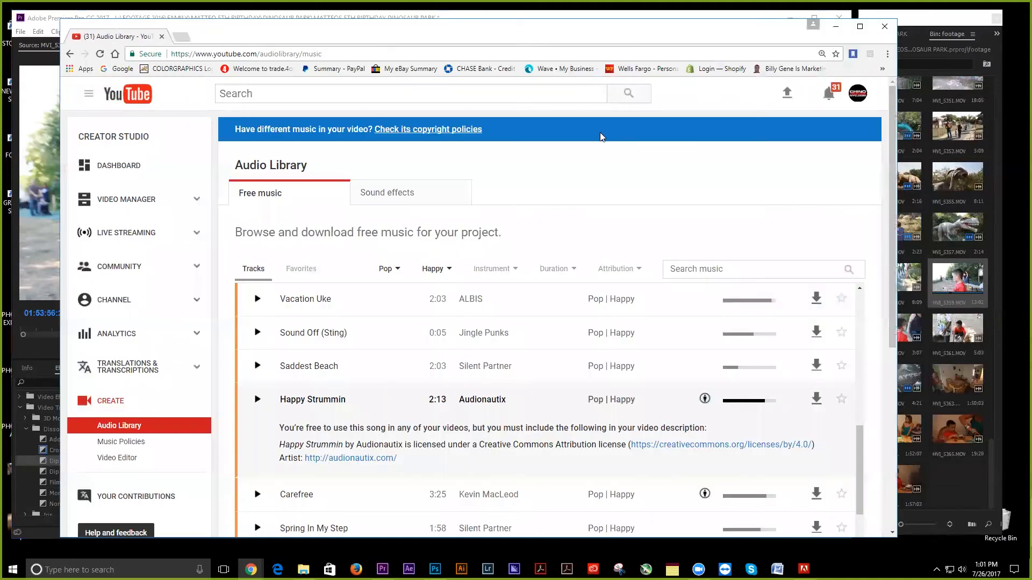
left_click(121, 402)
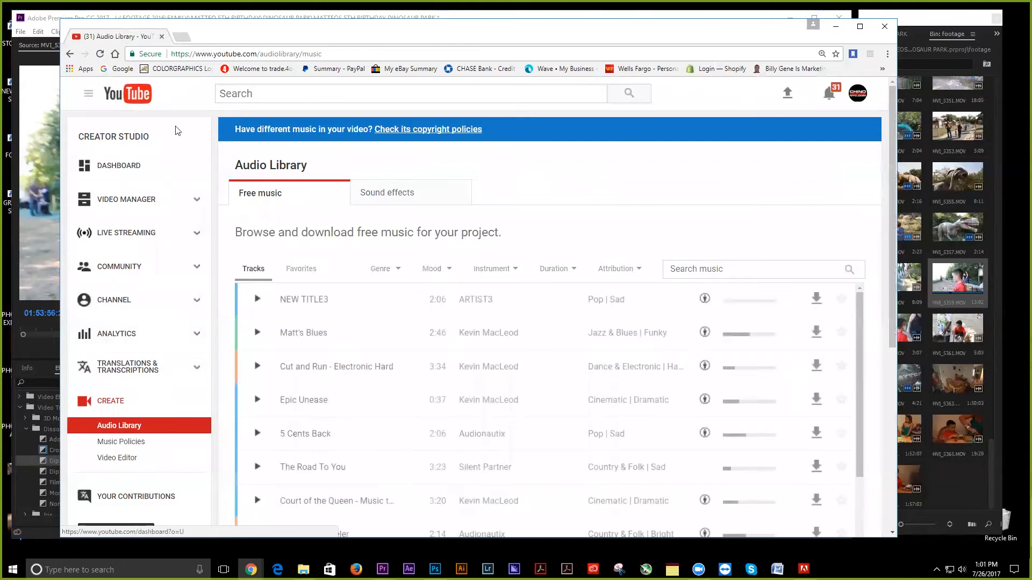
left_click(856, 95)
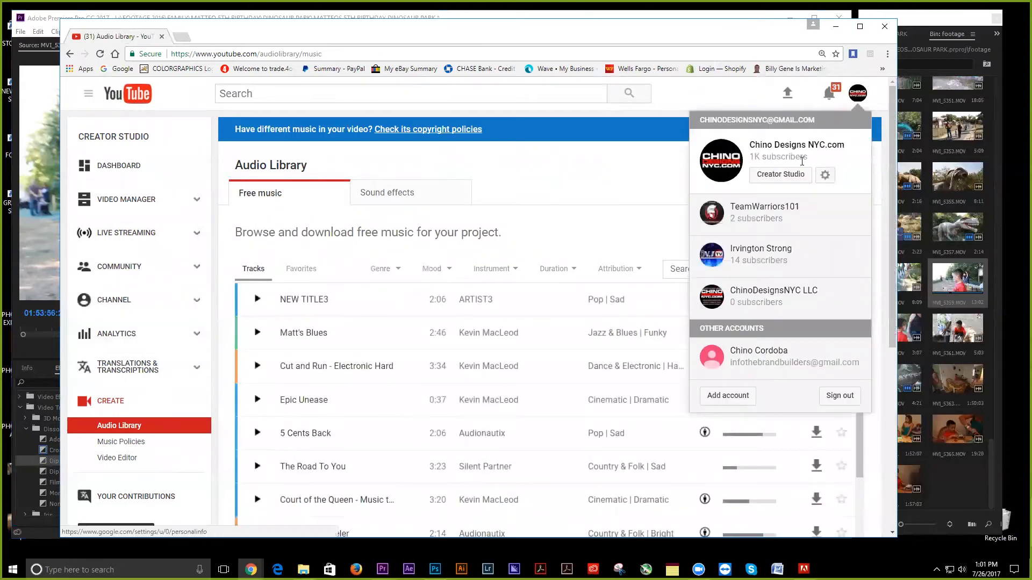
left_click(788, 178)
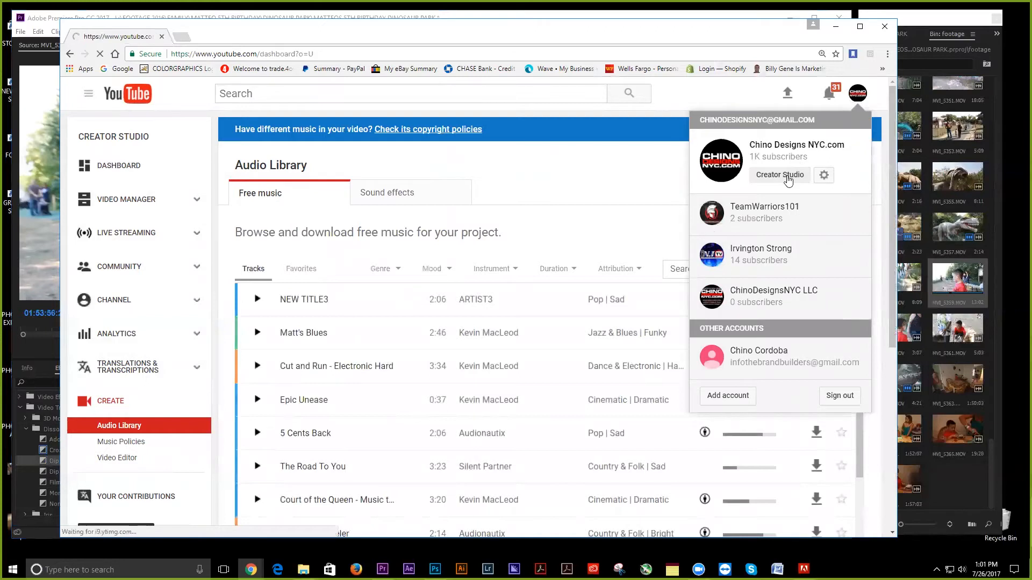
left_click(157, 410)
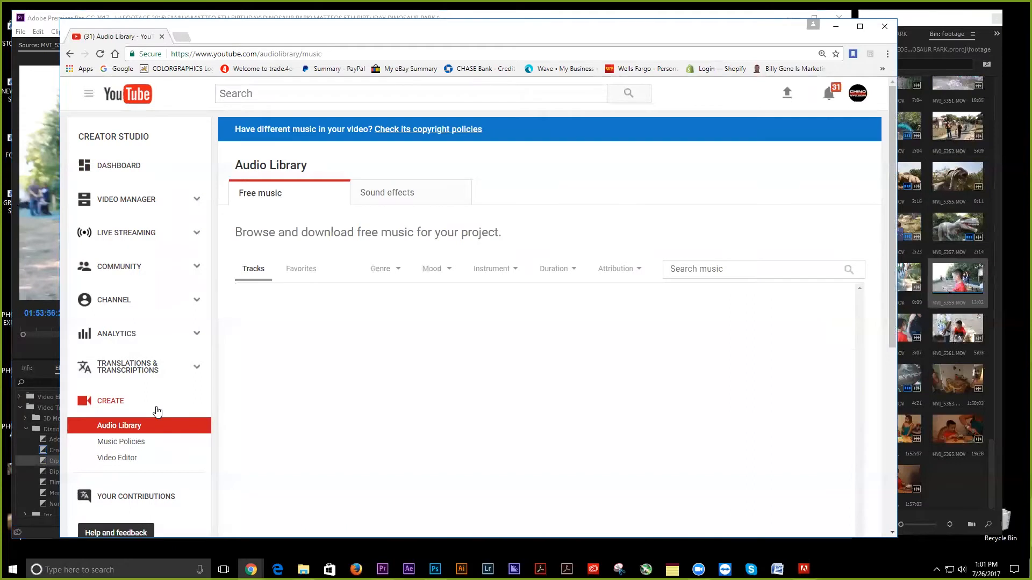
Look through the free-music list and examine the genre and mood filter options.
scroll(156, 411, "down", 1)
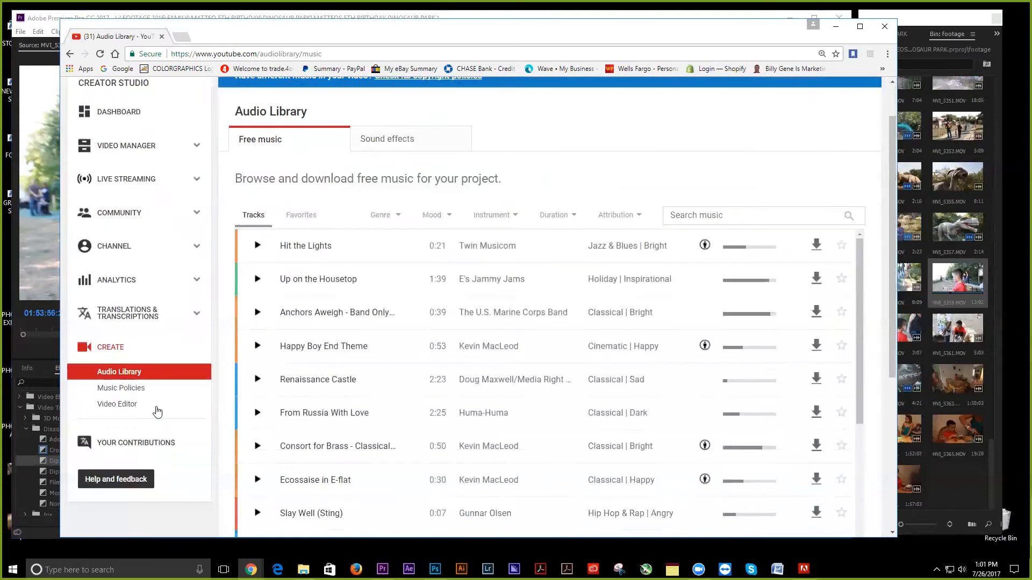
scroll(156, 411, "down", 1)
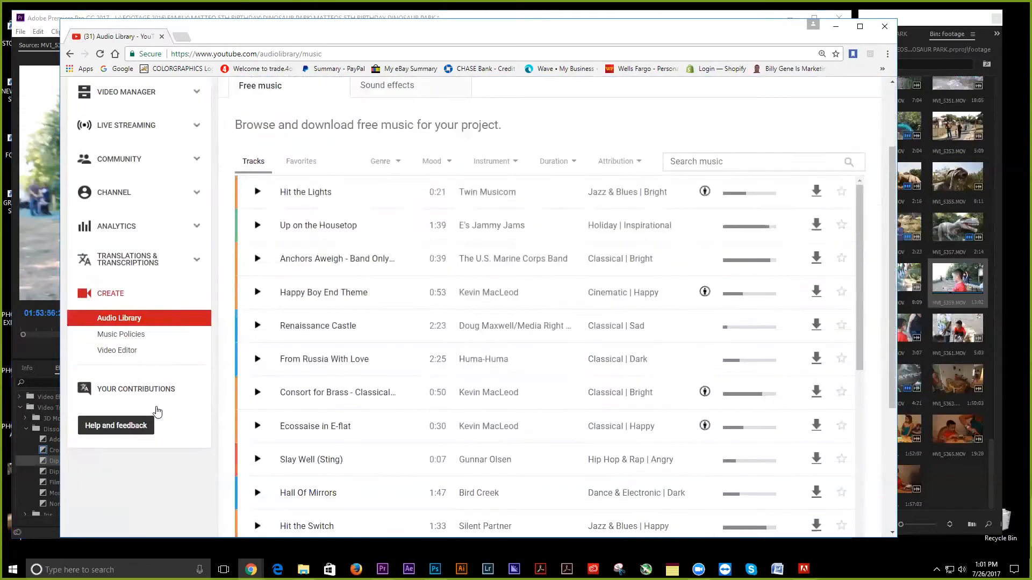
left_click(385, 167)
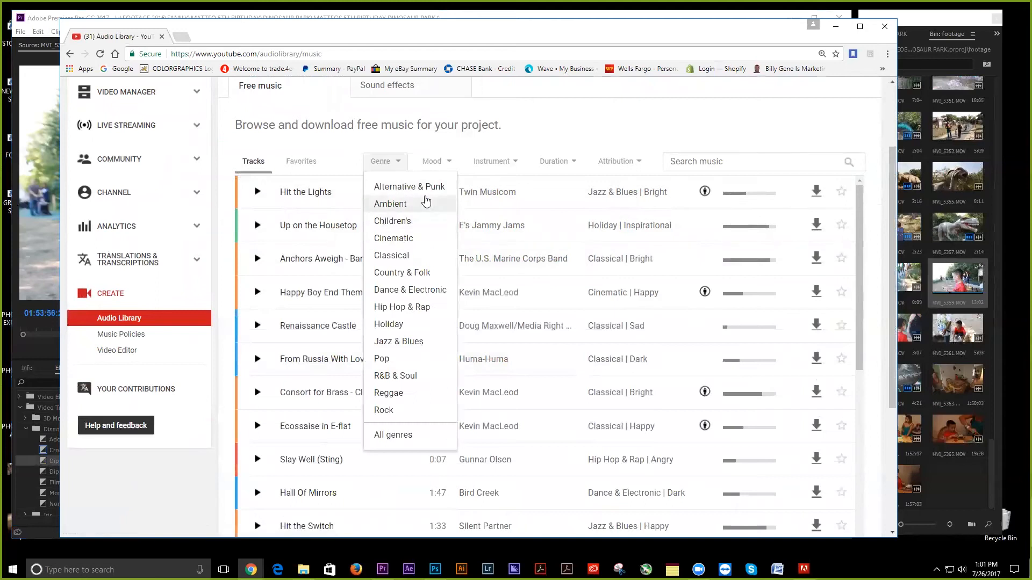
left_click(448, 167)
left_click(599, 129)
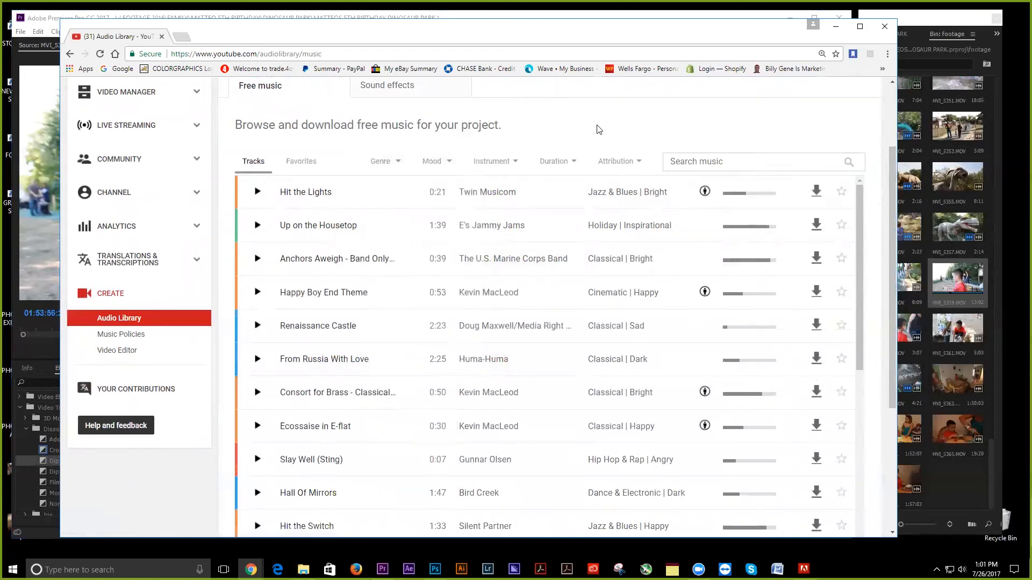
Preview the track Hit the Lights in the Audio Library, minimise the browser and return to Premiere Pro.
left_click(257, 192)
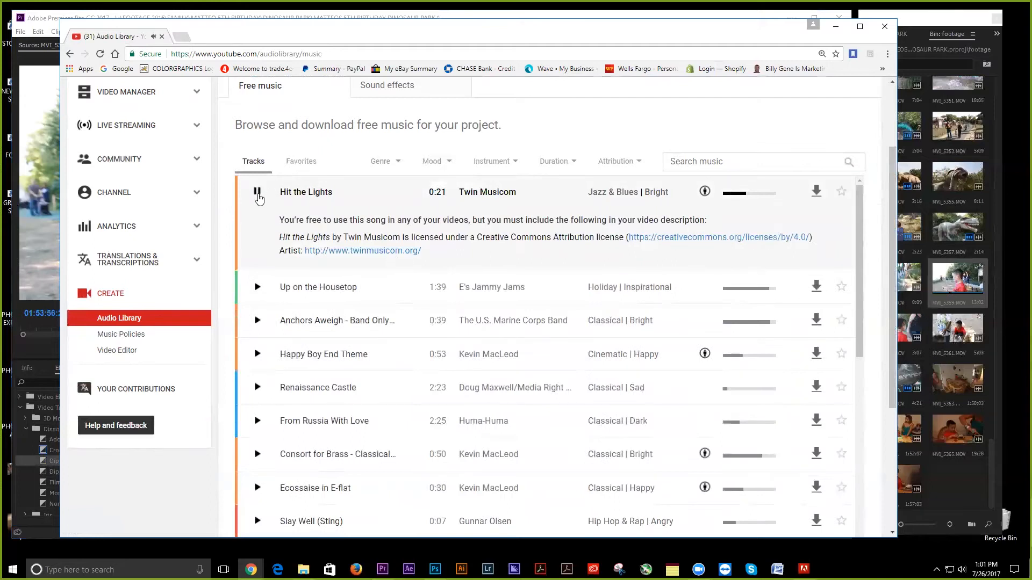
left_click(258, 195)
left_click_drag(748, 35, 808, 34)
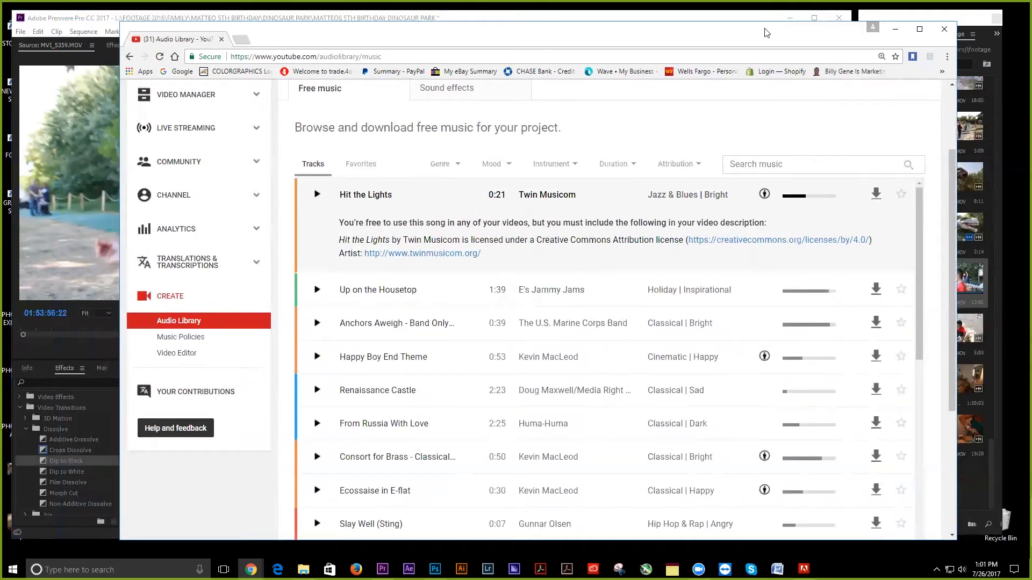
left_click(895, 29)
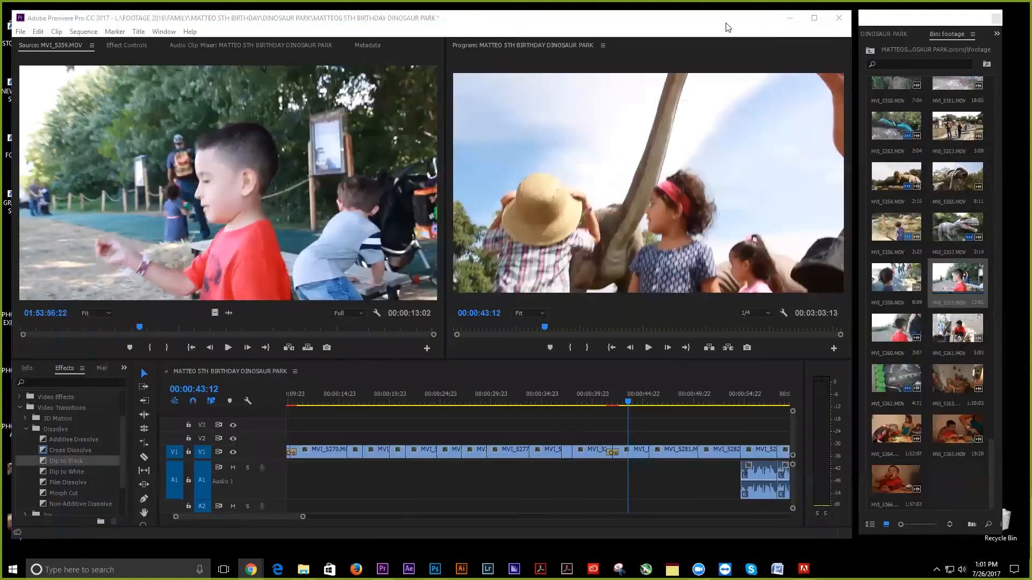
left_click(703, 32)
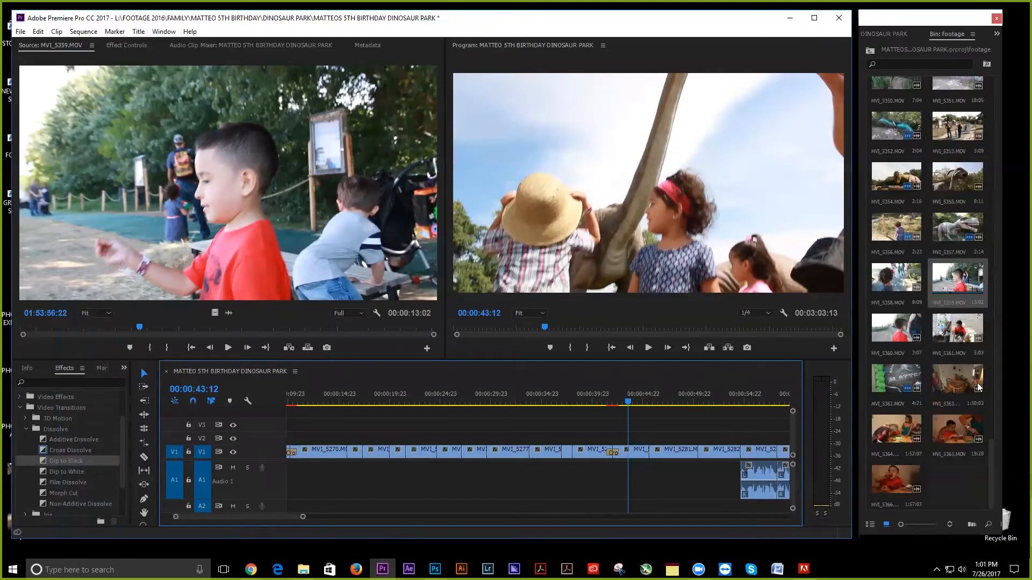
Import the media folder from the DINOSAUR PARK folder into the top level of the project.
scroll(978, 387, "up", 3)
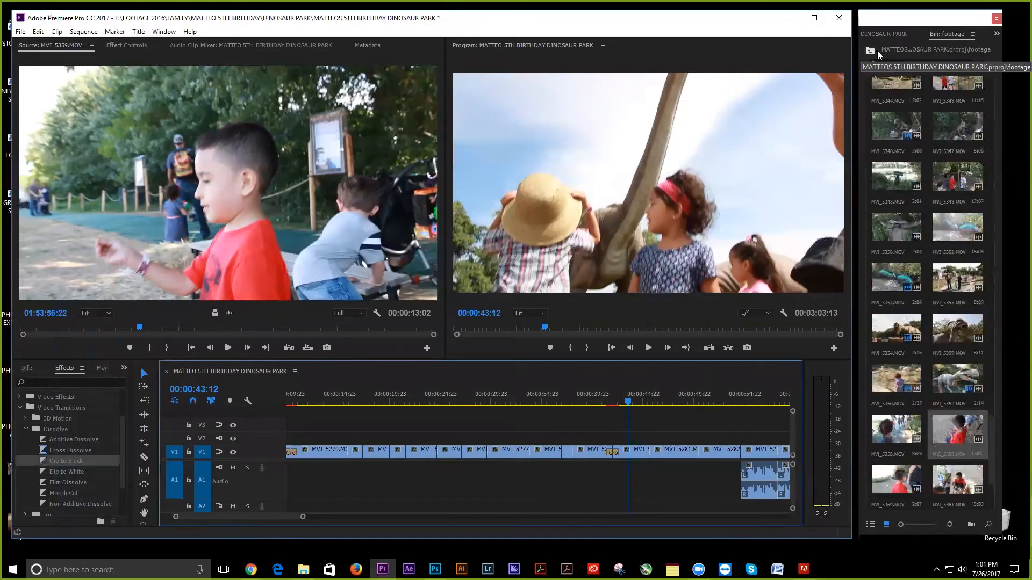
left_click(870, 51)
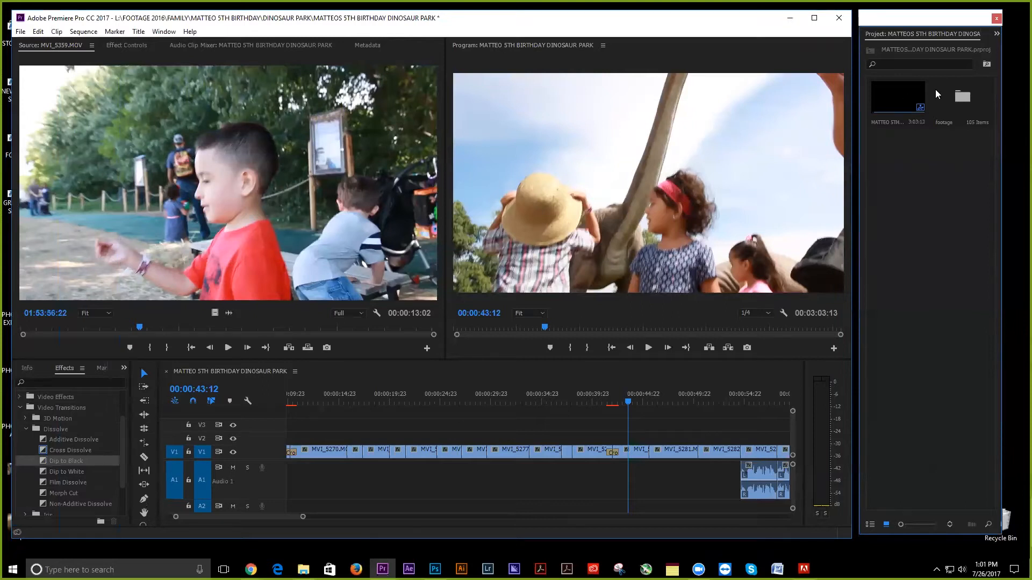
right_click(907, 50)
left_click(930, 127)
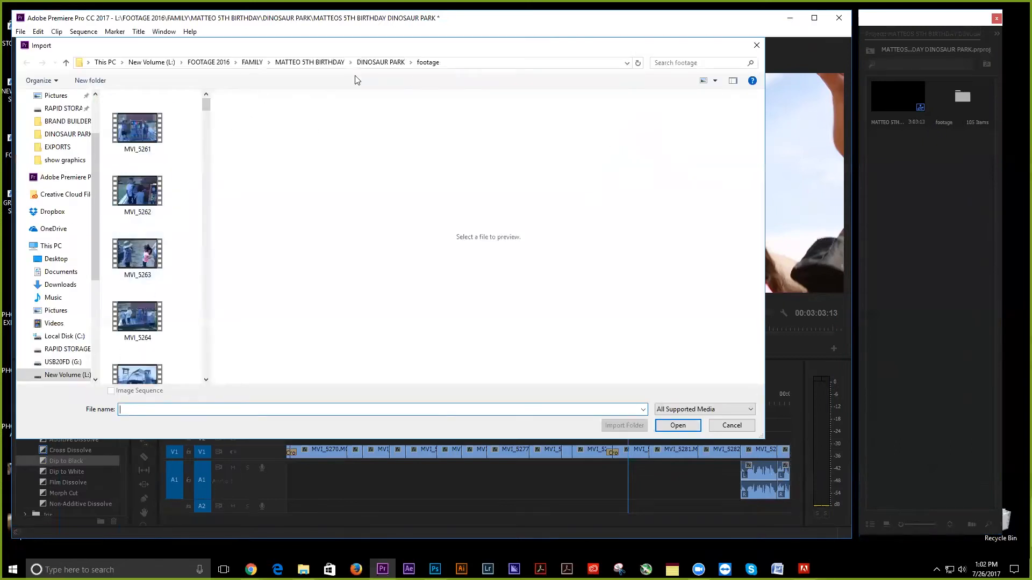
left_click(382, 63)
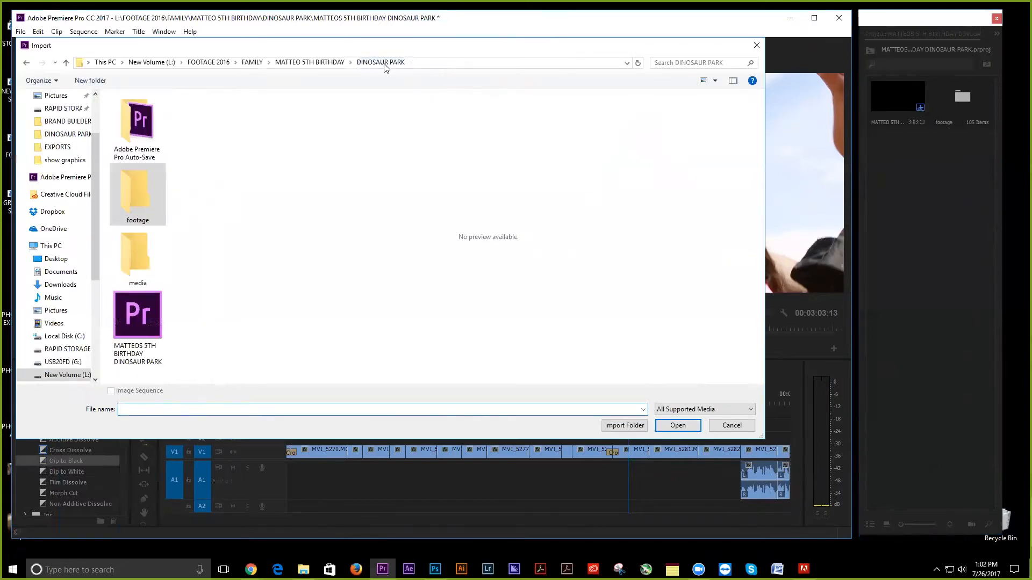
double_click(148, 264)
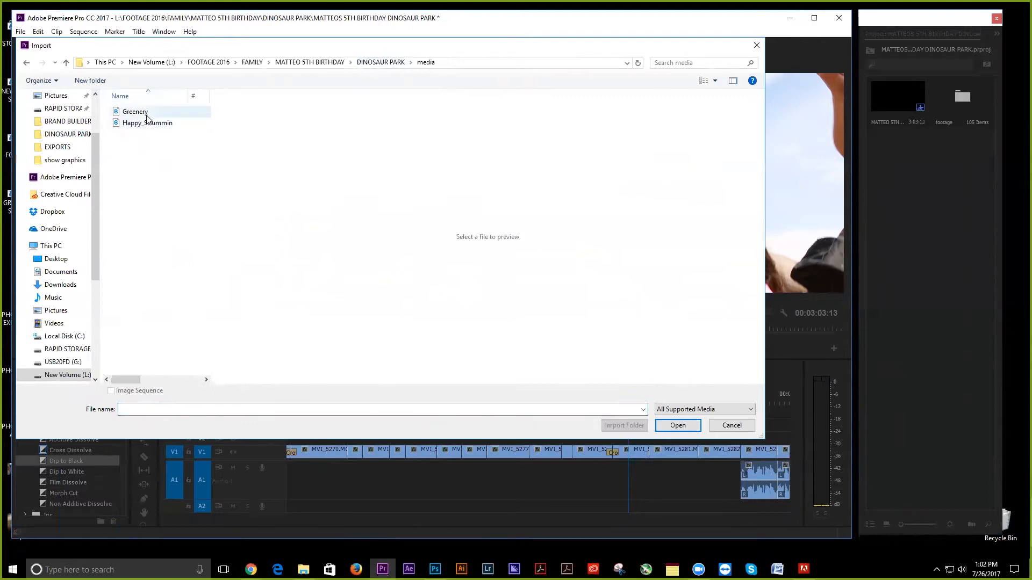
left_click(26, 62)
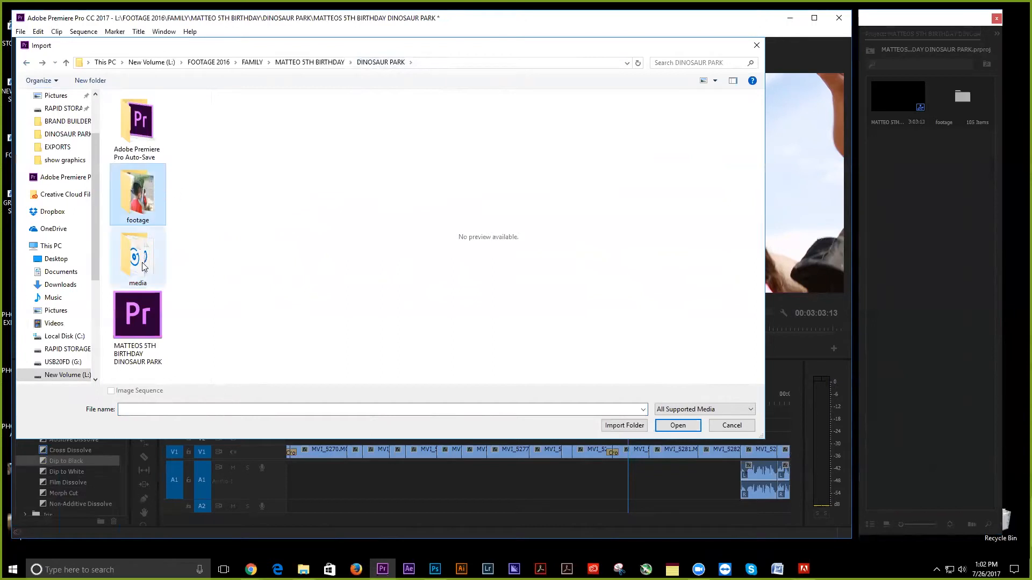
left_click(619, 427)
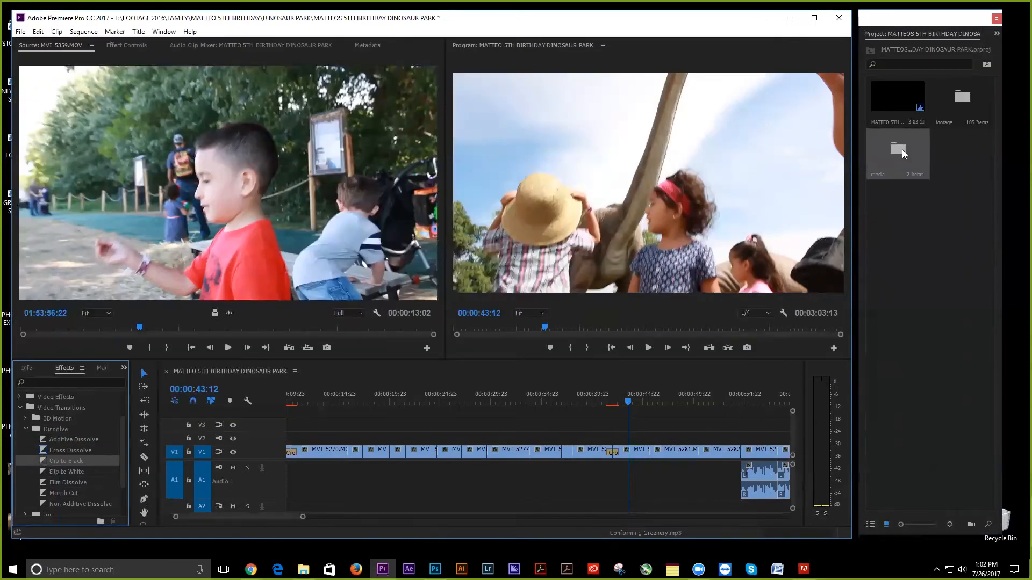
left_click(949, 325)
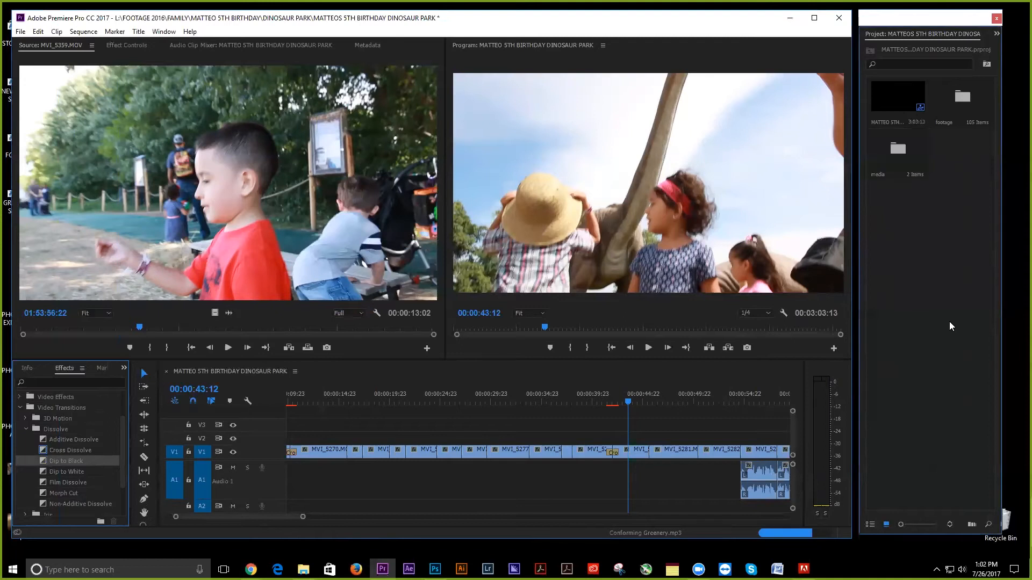
Open the media bin in its own window and place it clear of the source monitor.
double_click(904, 149)
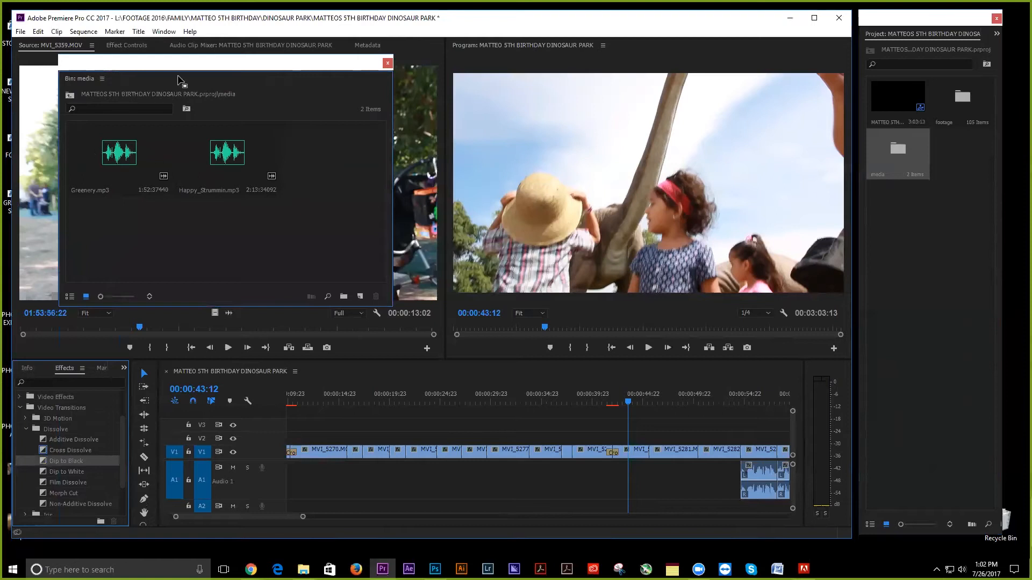
left_click(197, 67)
left_click_drag(712, 71, 722, 69)
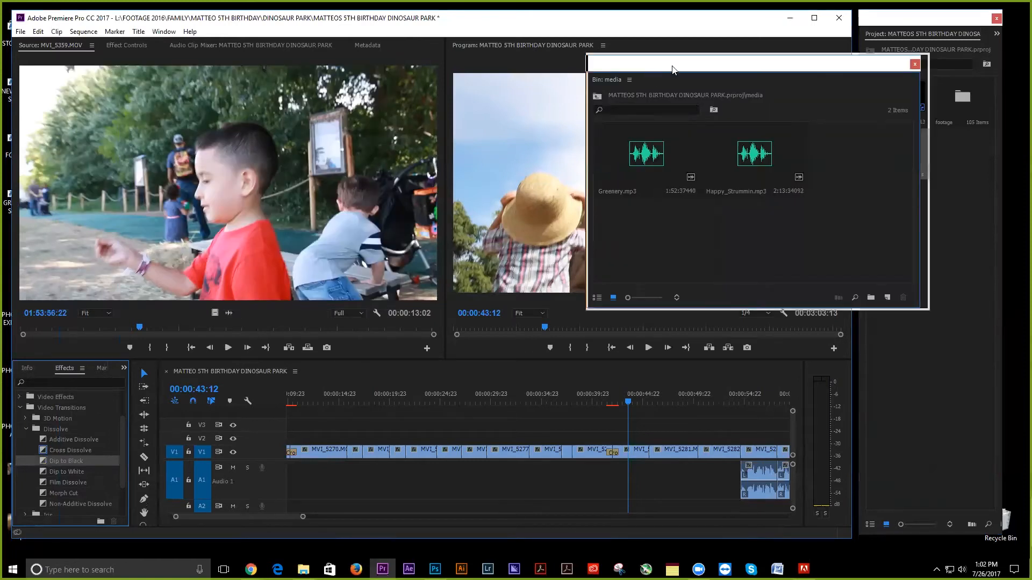
left_click_drag(650, 71, 703, 66)
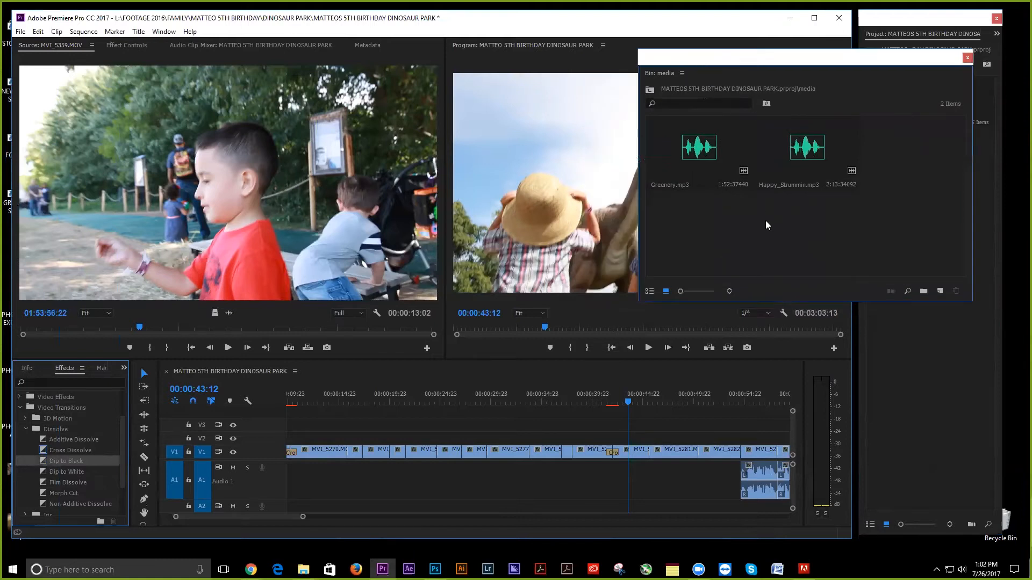
Load Greenery.mp3 into the source monitor and listen to its opening seconds.
double_click(701, 153)
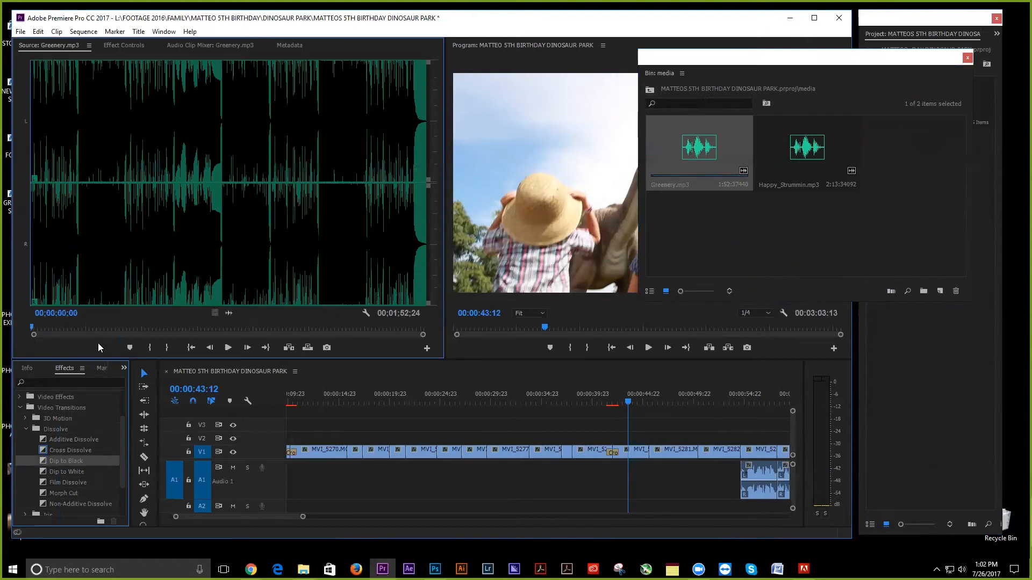
left_click(228, 348)
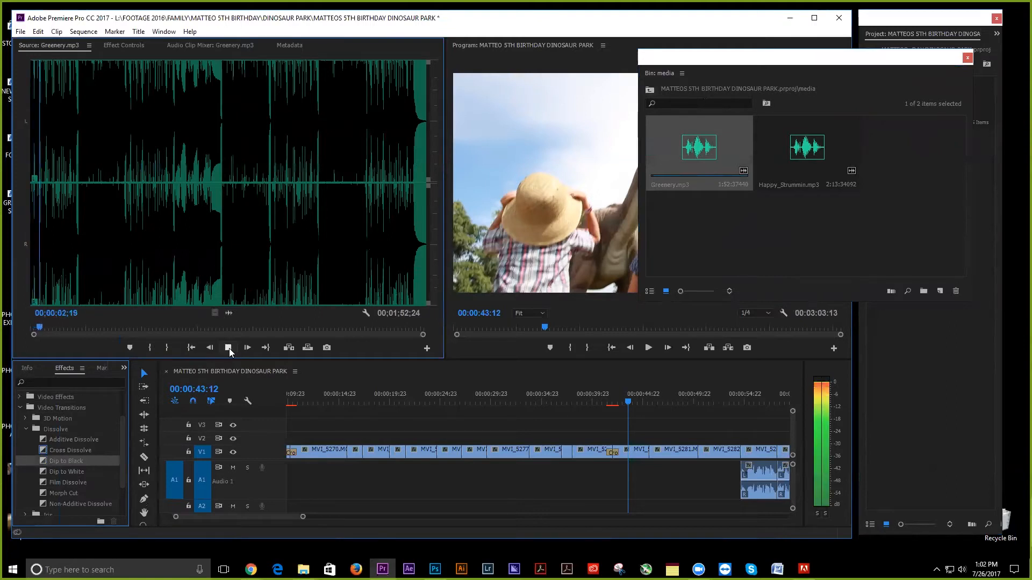
key("alt+Tab")
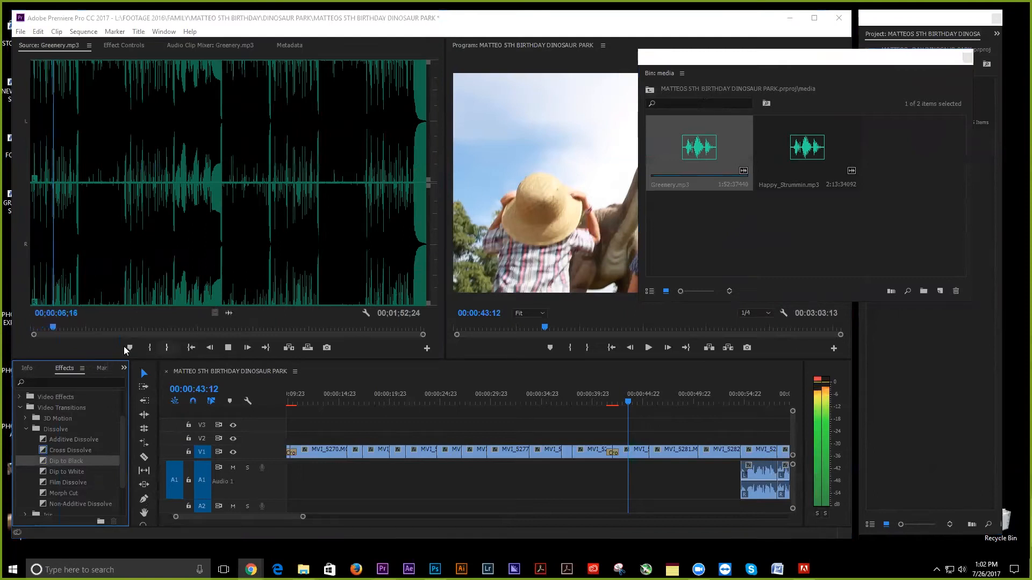
left_click(228, 348)
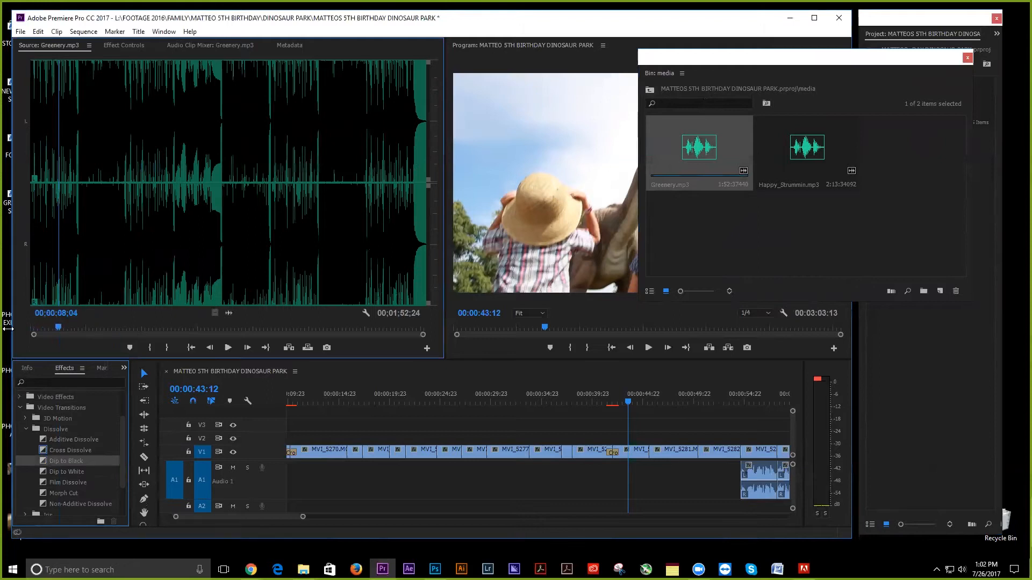
Mark Greenery.mp3 with an in point at 00;00;05;17 and an out point at 00;00;13;10.
left_click_drag(60, 325, 69, 326)
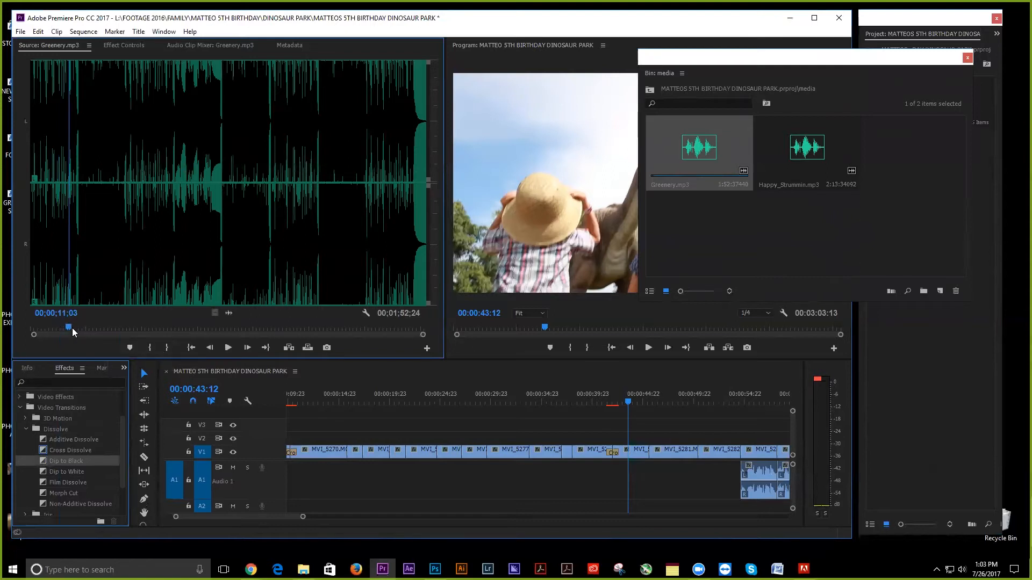
left_click_drag(68, 325, 50, 327)
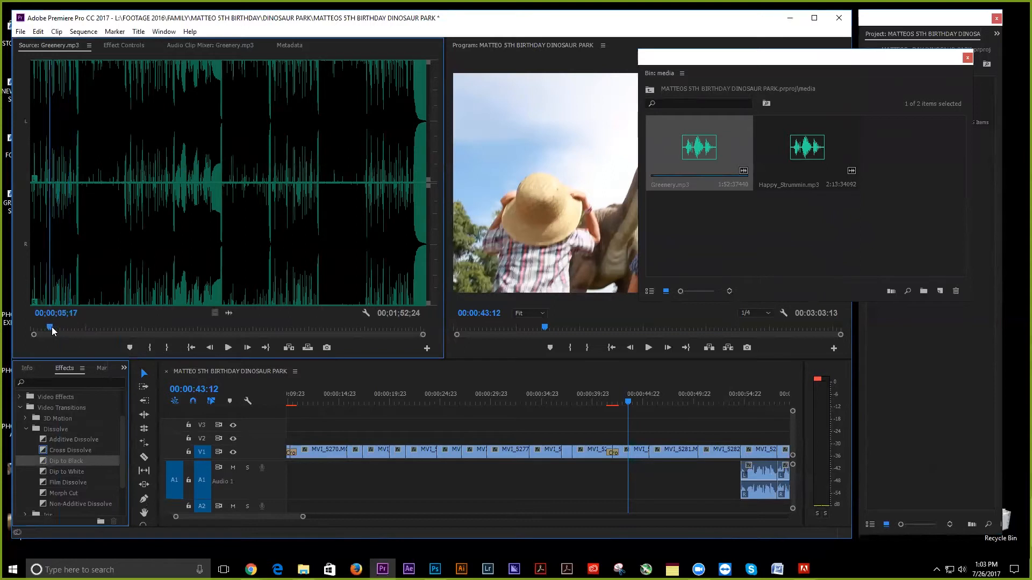
left_click(152, 349)
left_click_drag(54, 327, 113, 327)
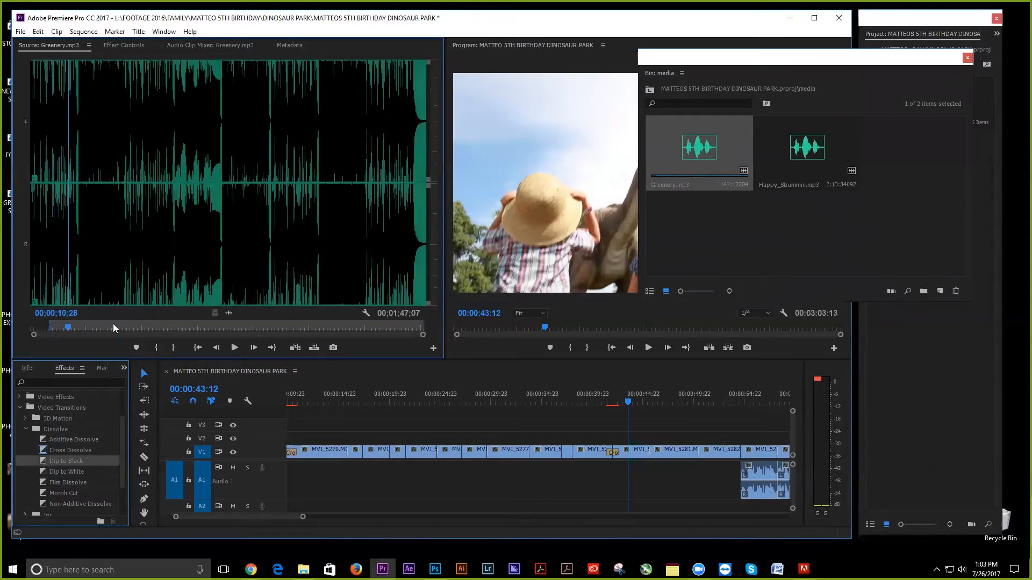
left_click(234, 348)
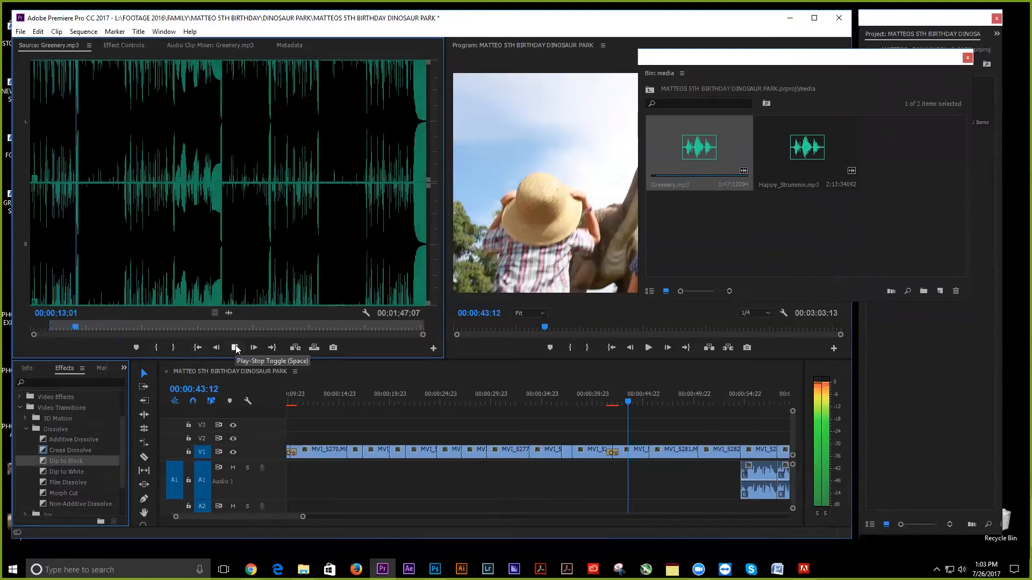
left_click(235, 349)
left_click(173, 348)
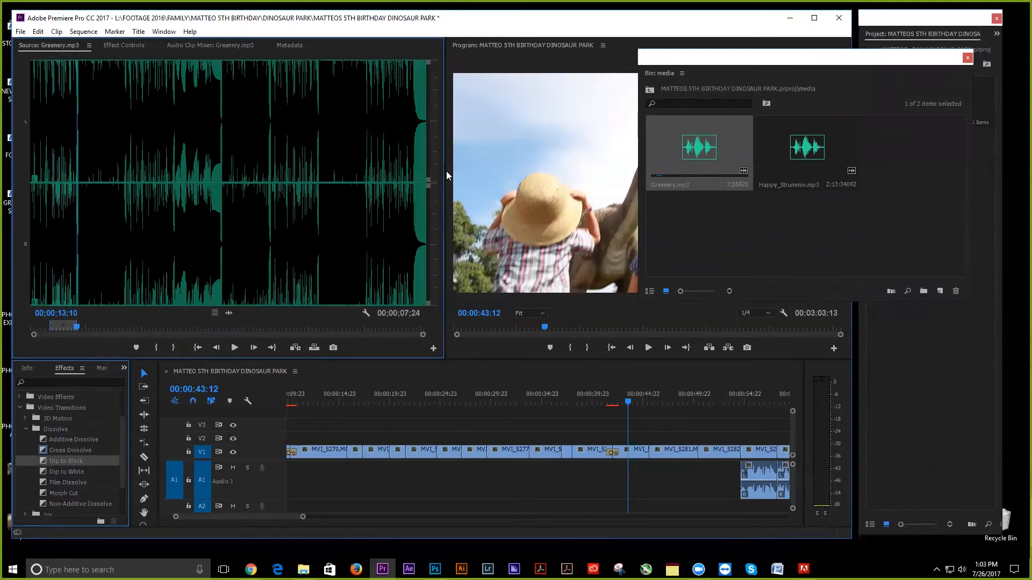
Load Happy_Strummin.mp3 into the source monitor and listen to its first seconds.
left_click(756, 235)
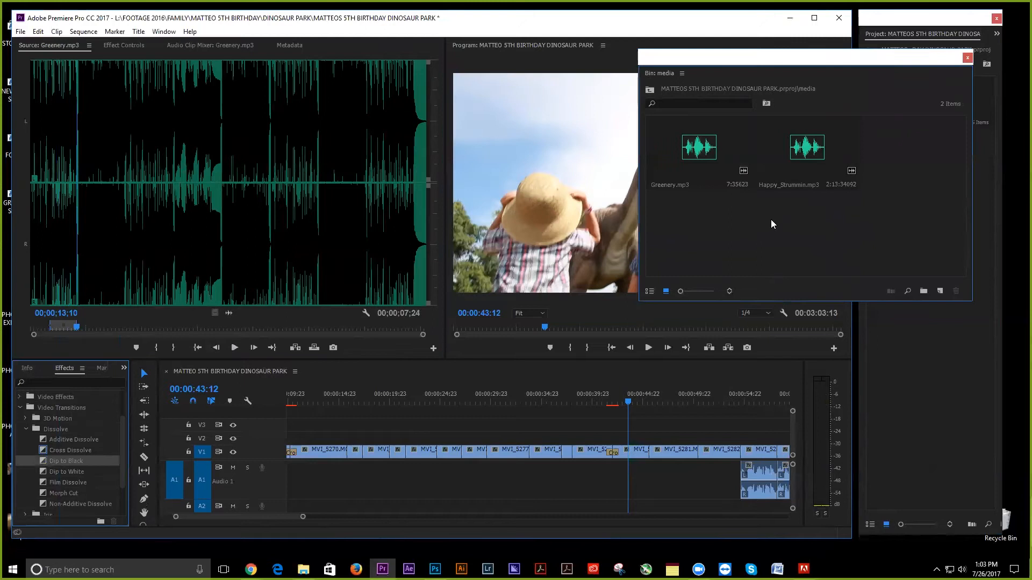
double_click(807, 146)
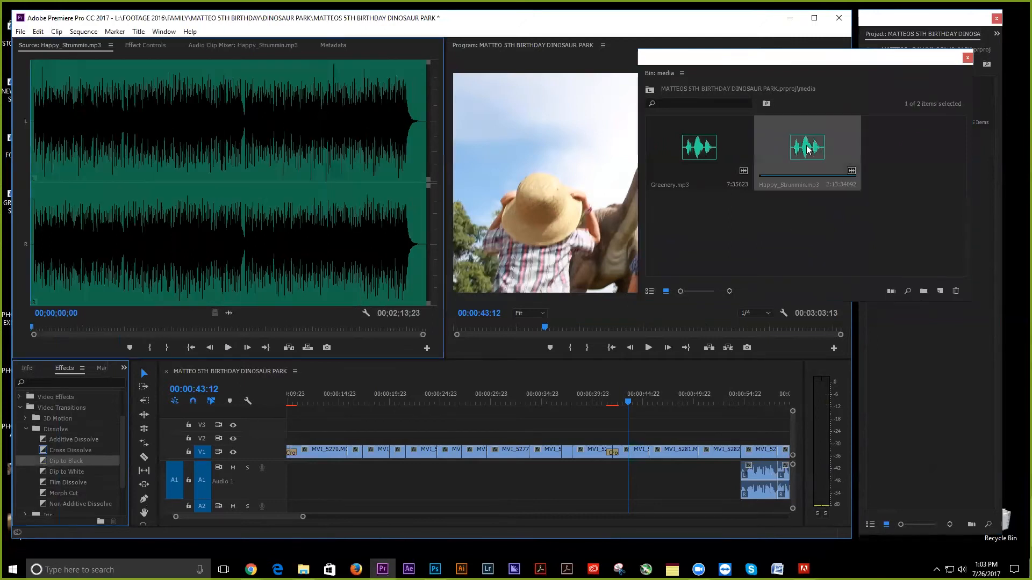
left_click(227, 347)
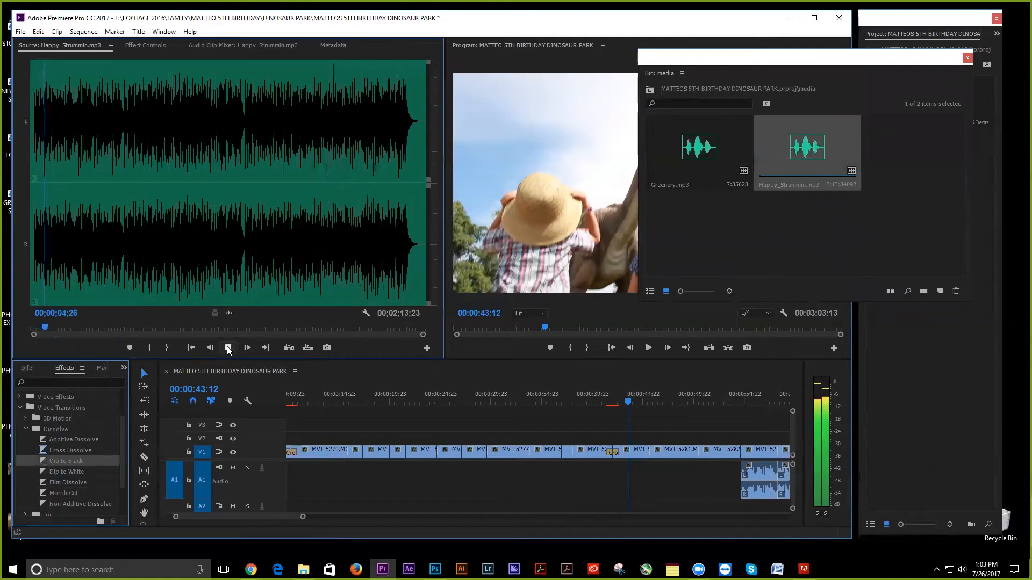
left_click(228, 347)
Show the entire sequence in the timeline and check it from the start to the end of the birthday cake clip at 00:01:51:21.
left_click(602, 393)
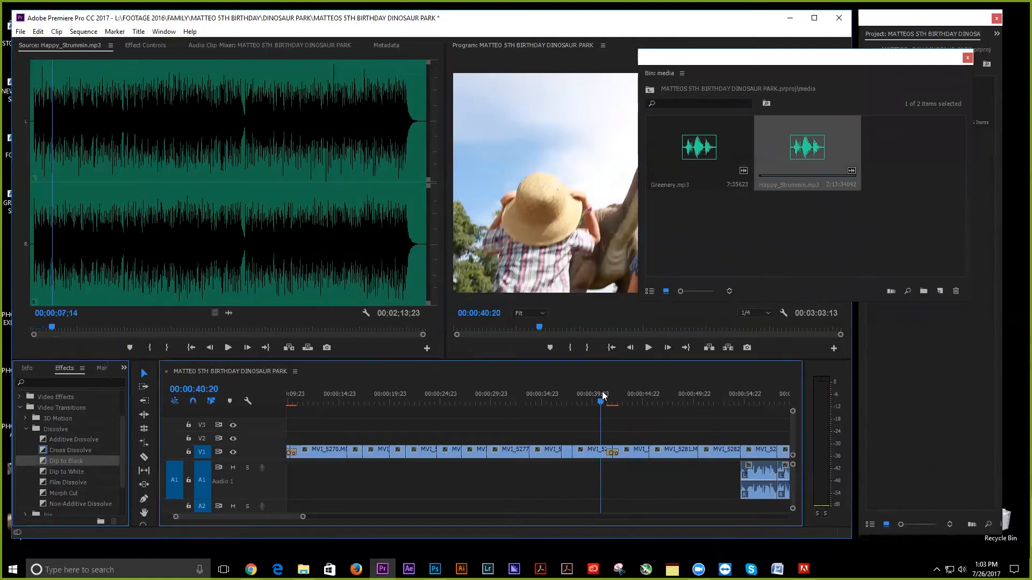
key("minus")
key("minus")
key("minus")
key("equal")
key("minus")
key("equal")
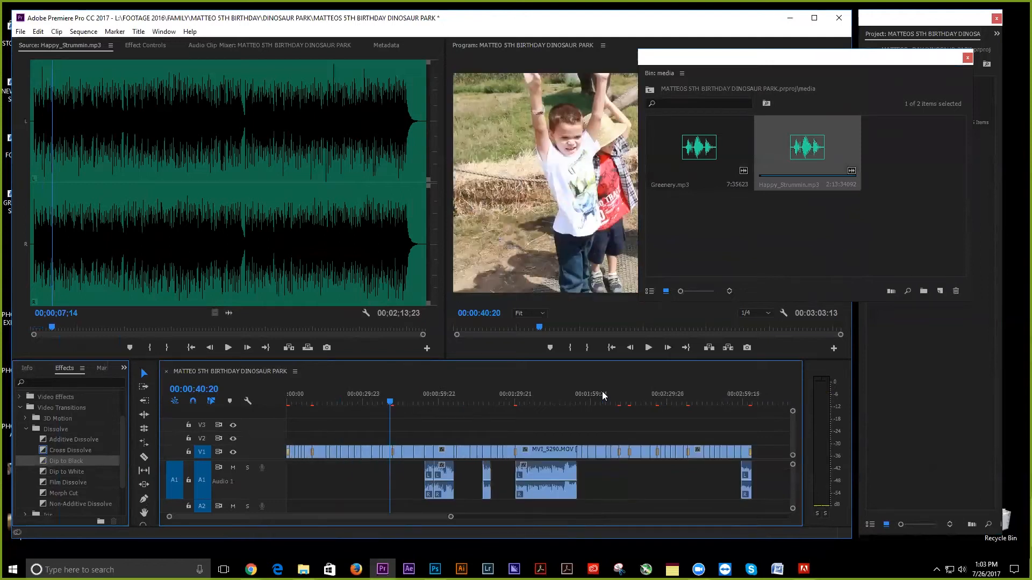
key("equal")
key("minus")
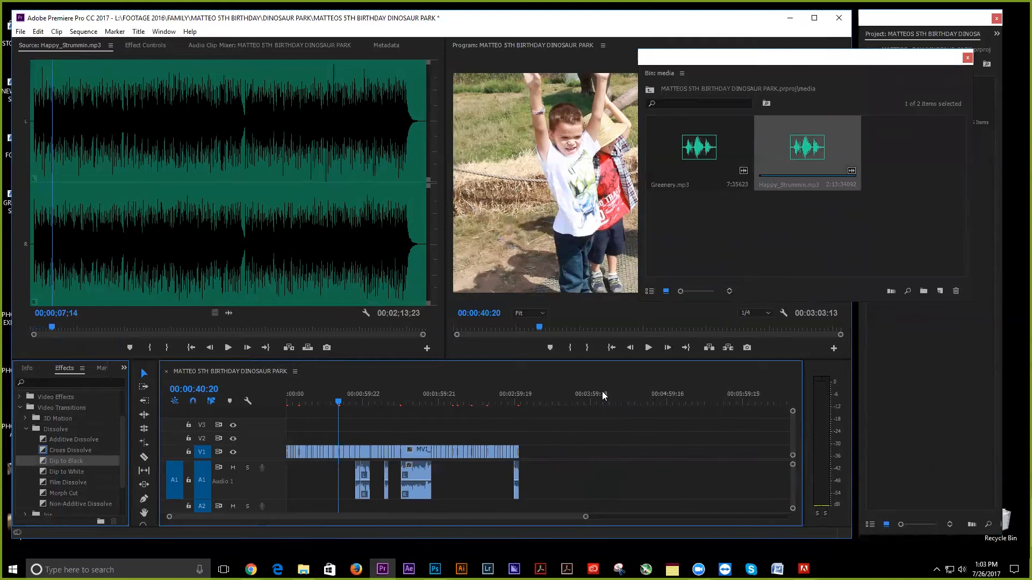
key("Home")
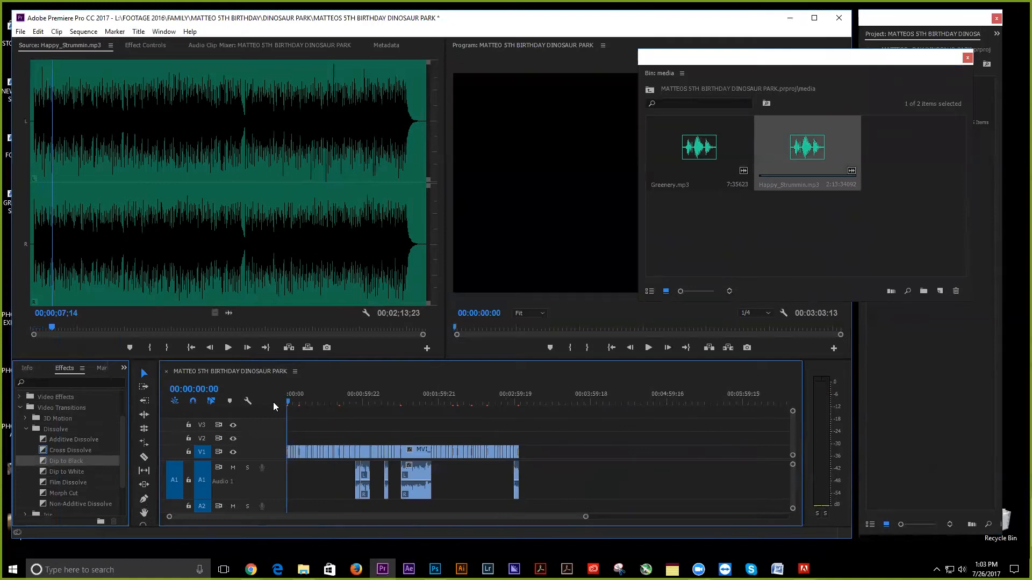
mouse_move(419, 398)
left_mouse_down()
mouse_move(396, 402)
mouse_move(414, 399)
left_mouse_up()
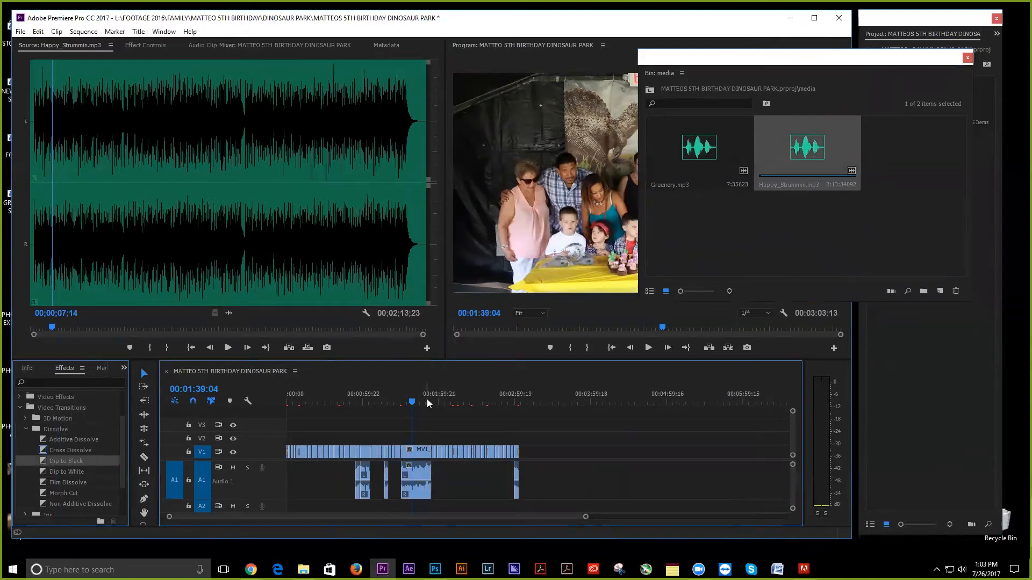
left_click(430, 400)
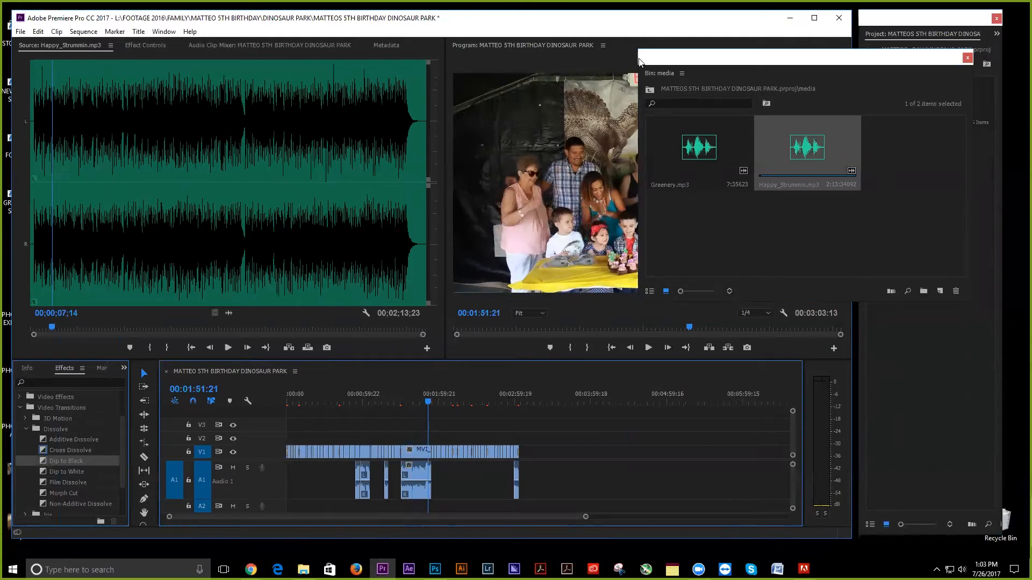
Close the media bin window and return Happy_Strummin.mp3 to its start in the source monitor.
left_click(967, 59)
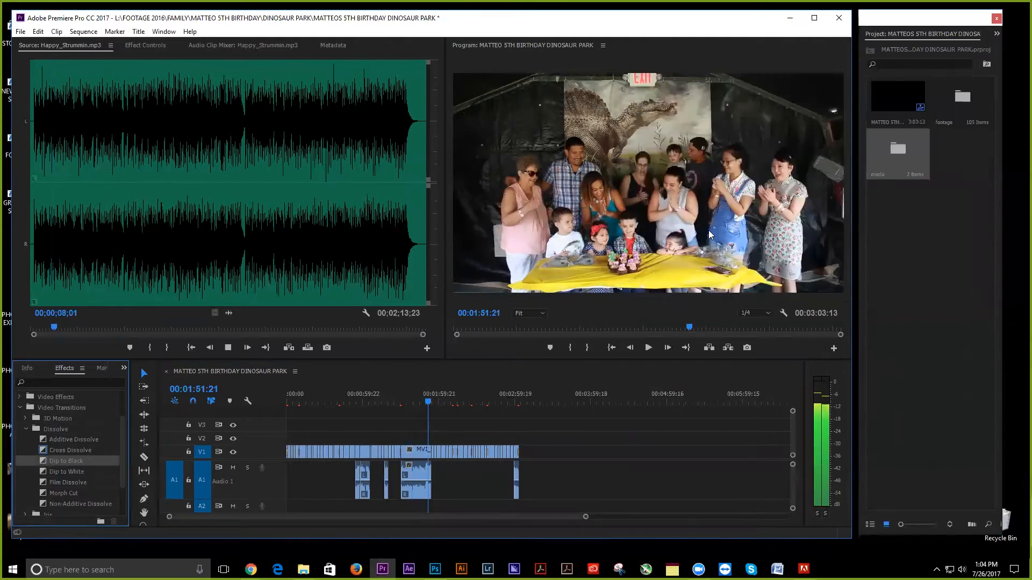
left_click_drag(55, 330, 32, 330)
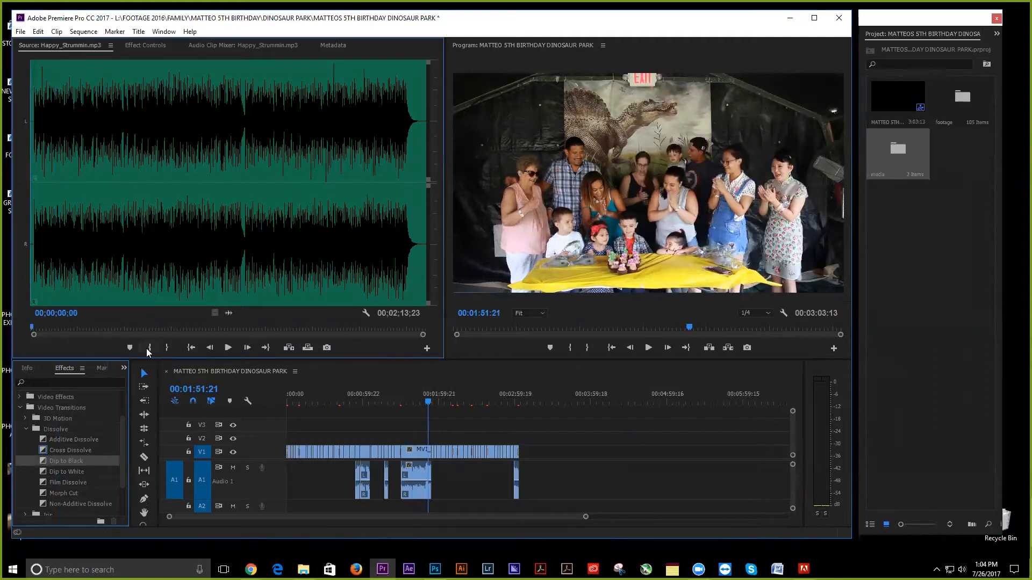
Place only the audio of Happy_Strummin.mp3 on track A2 at the very start of the sequence.
left_click(791, 478)
left_click_drag(791, 479, 791, 480)
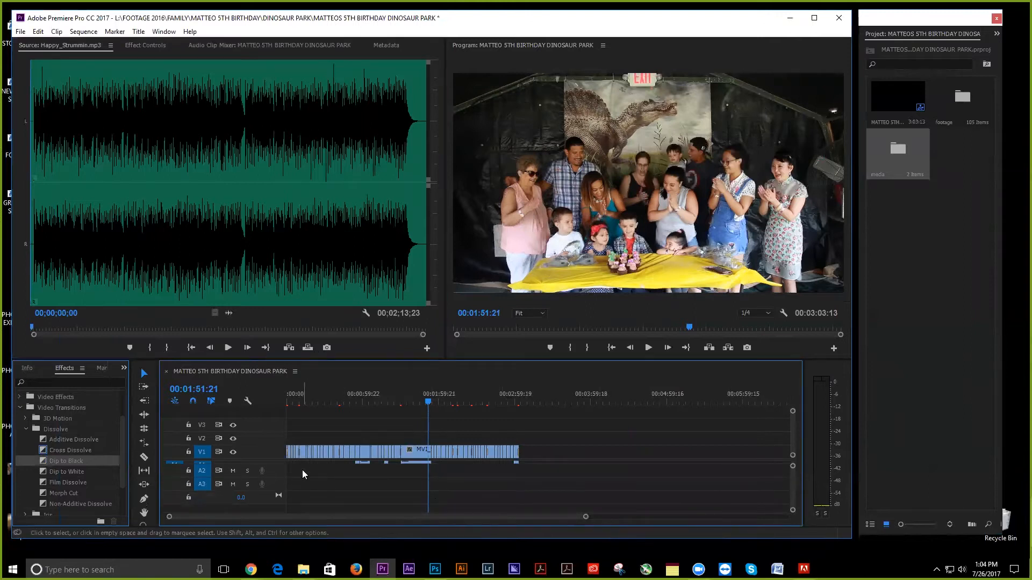
left_click_drag(790, 481, 794, 480)
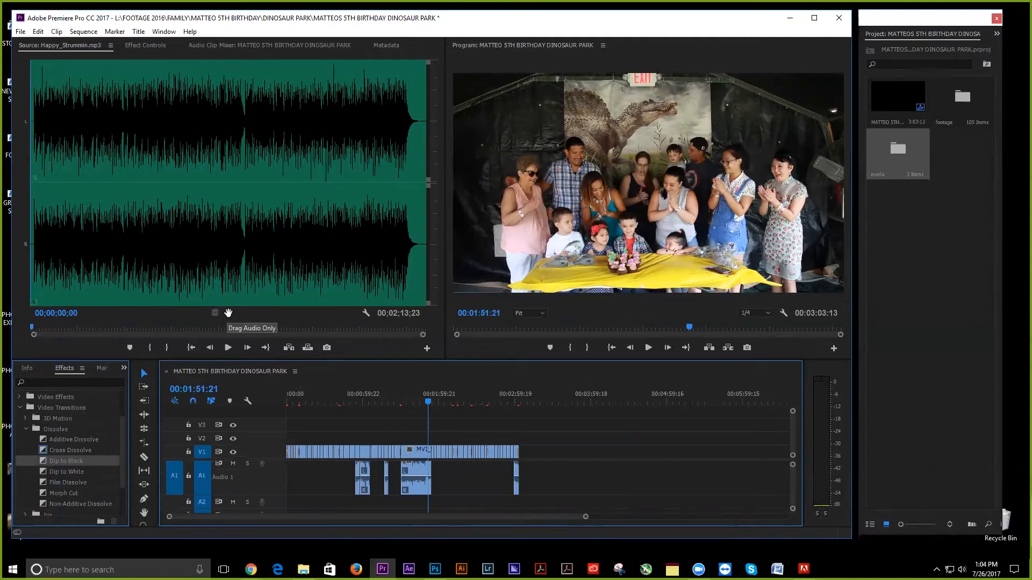
left_click_drag(228, 313, 228, 313)
left_click_drag(266, 397, 281, 506)
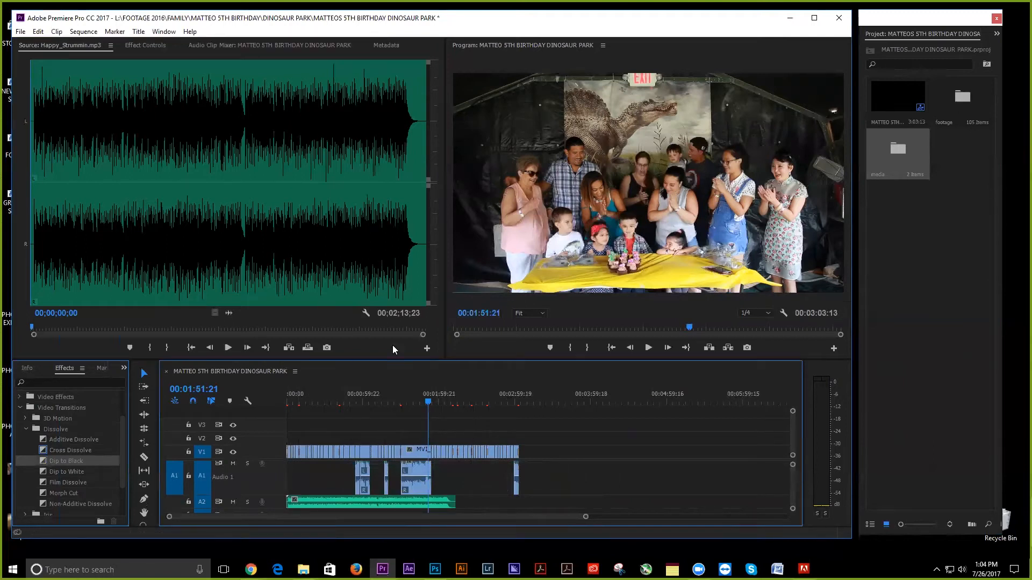
Enlarge the timeline area, magnify the start of the sequence and make track A2 taller to show the music's waveform.
left_click_drag(397, 360, 415, 263)
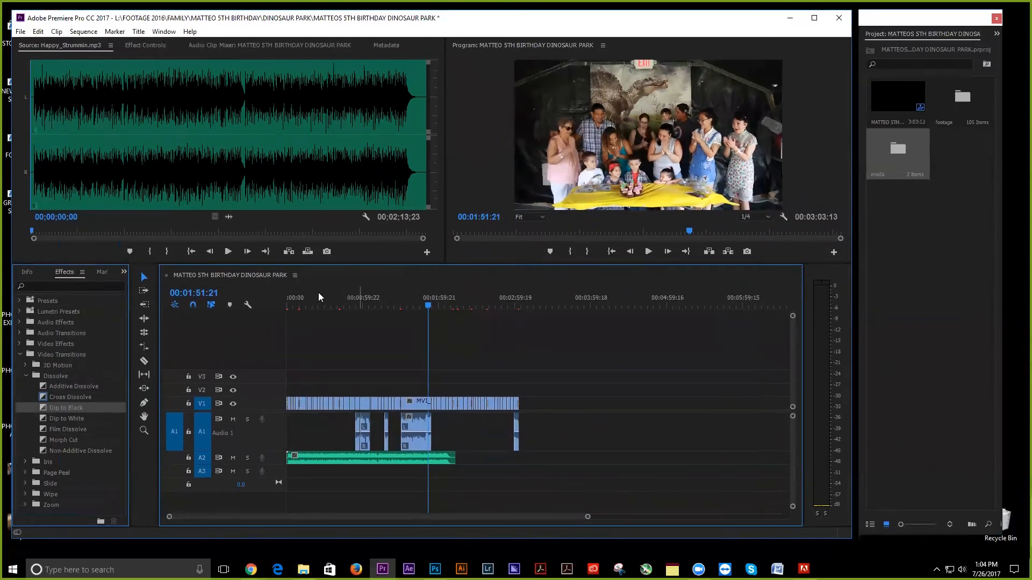
left_click(287, 307)
key("equal")
key("equal")
key("equal")
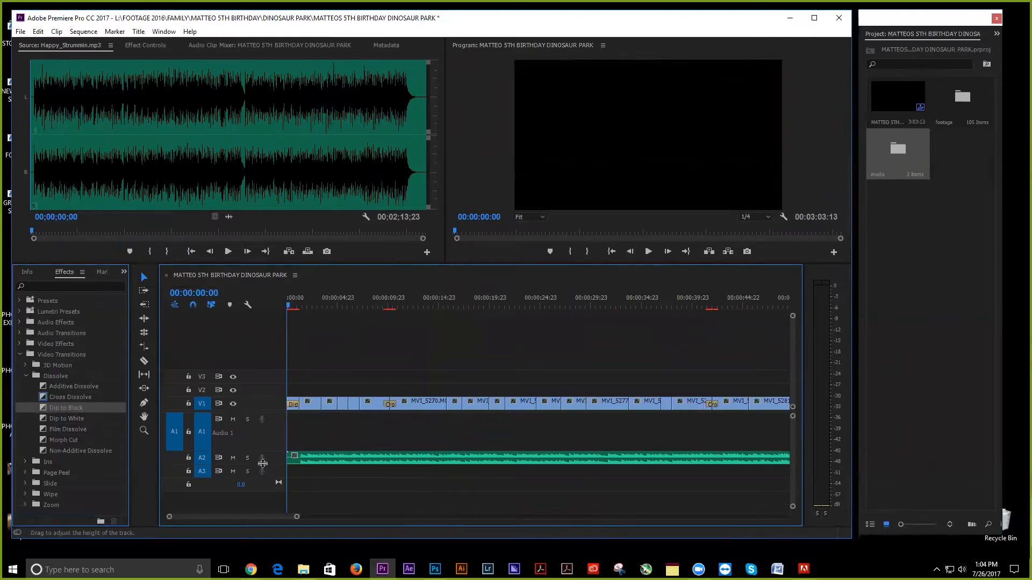
left_click_drag(262, 463, 262, 495)
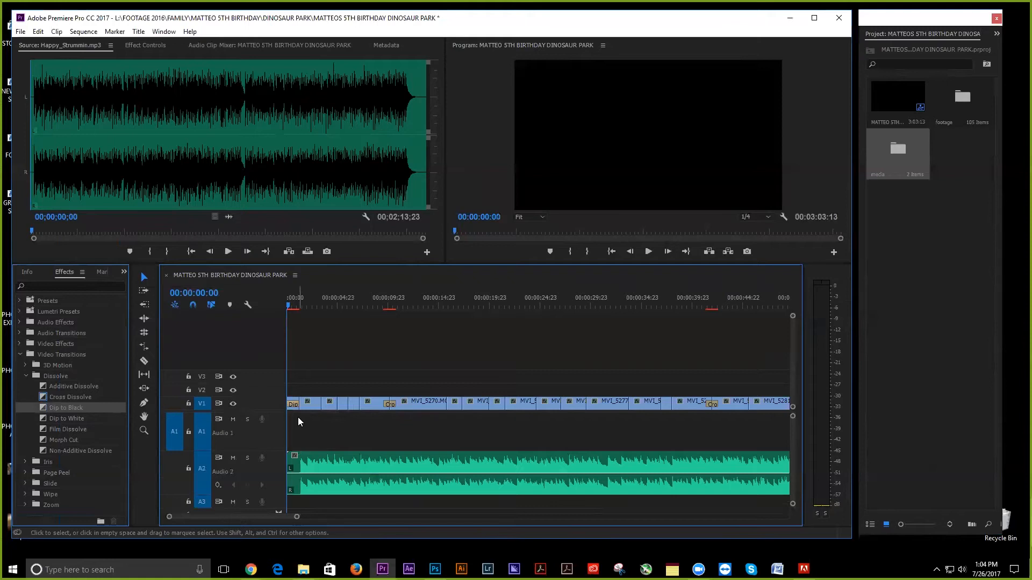
Play the first seconds of the sequence from the start to check how the music fits the opening clips.
left_click(303, 296)
key("Home")
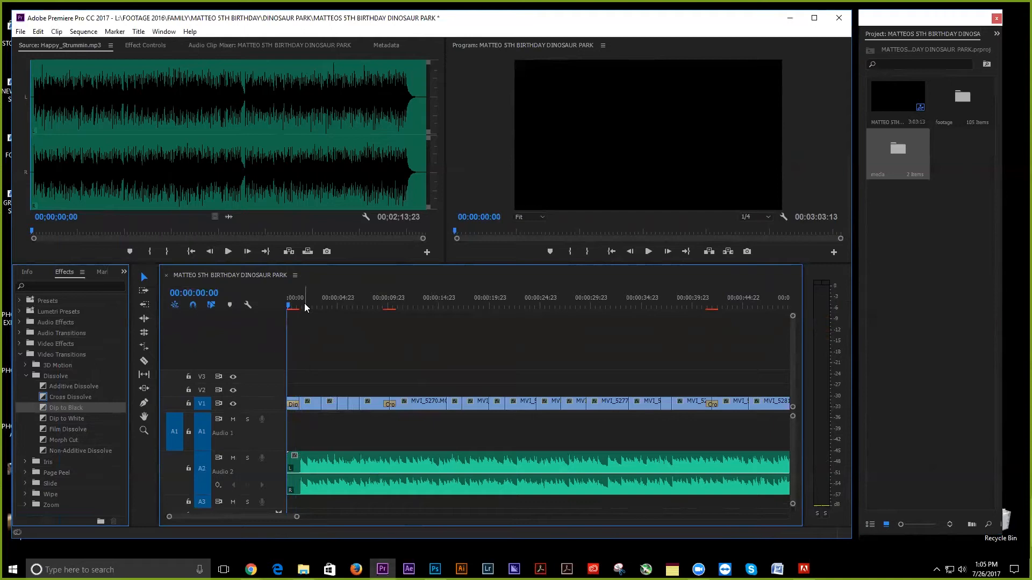
key("space")
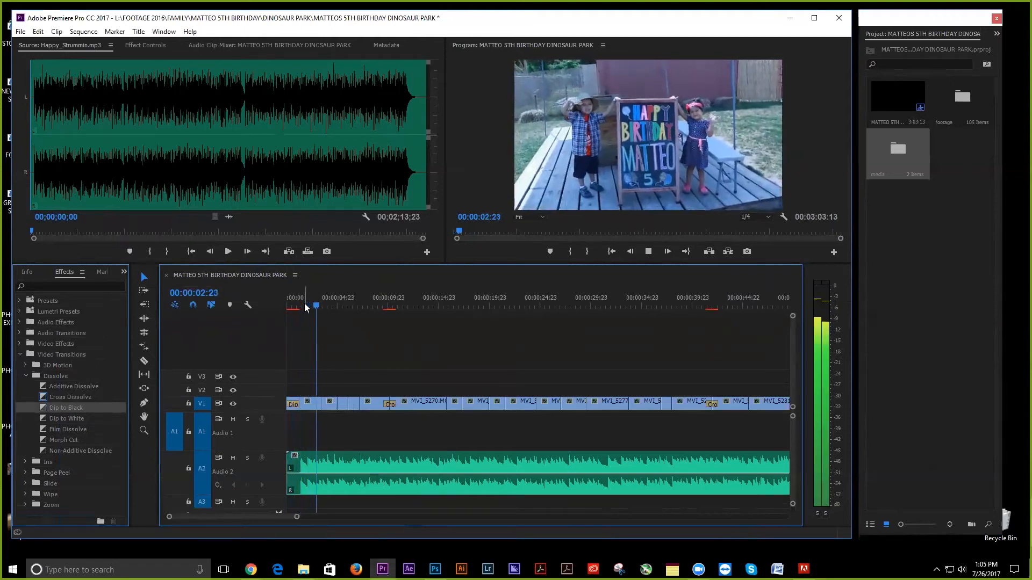
key("space")
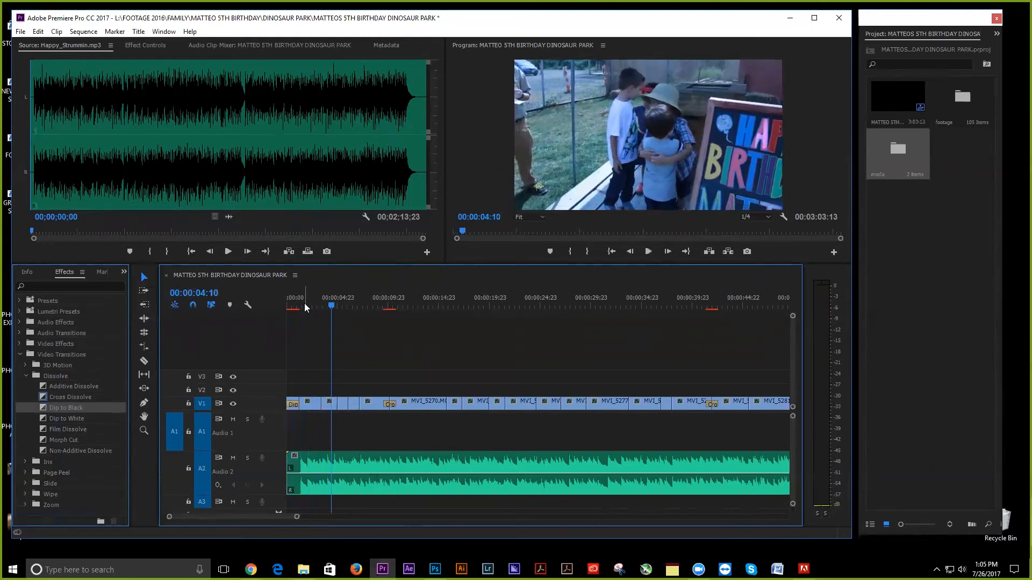
key("Home")
key("space")
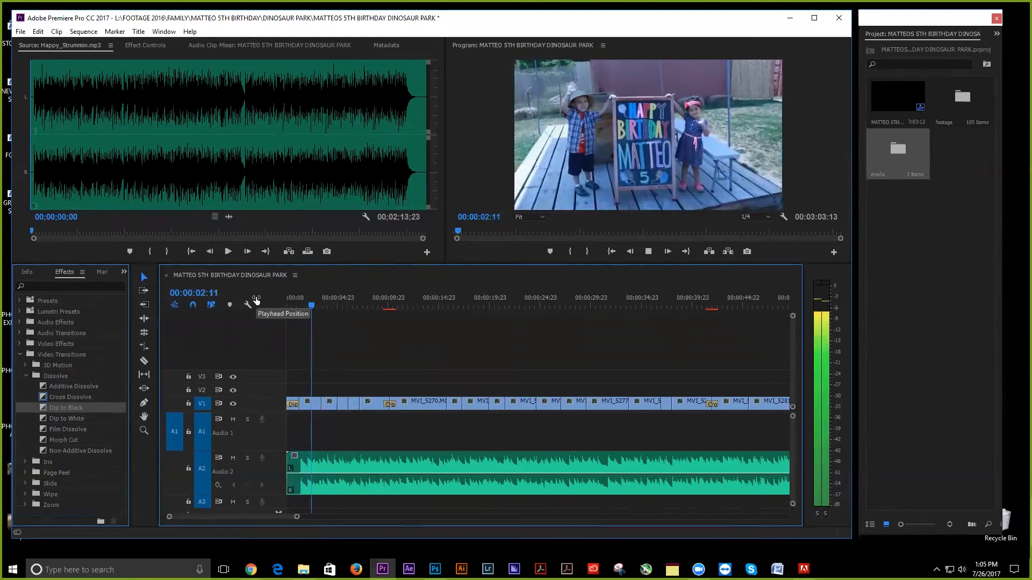
key("space")
key("space")
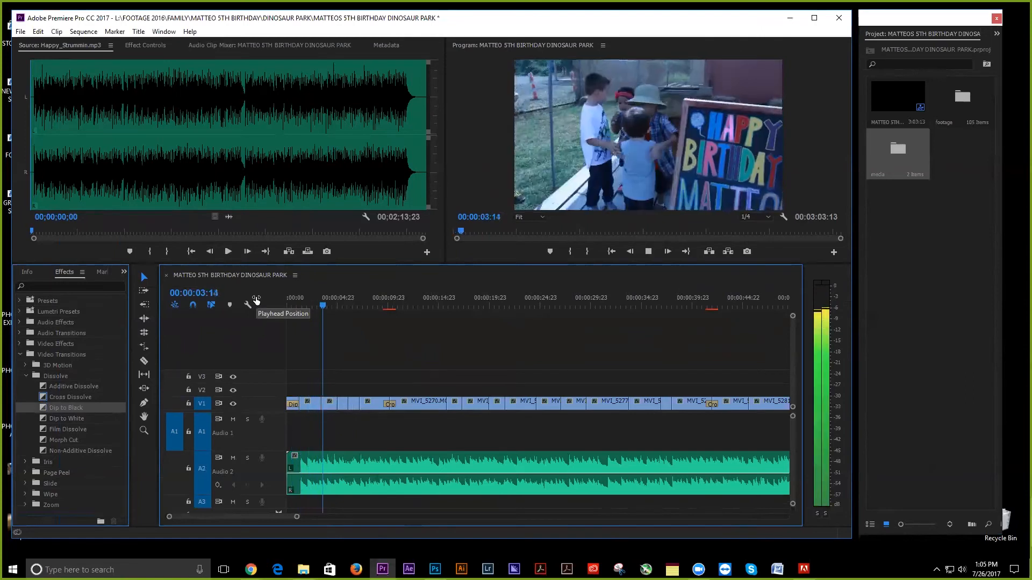
key("space")
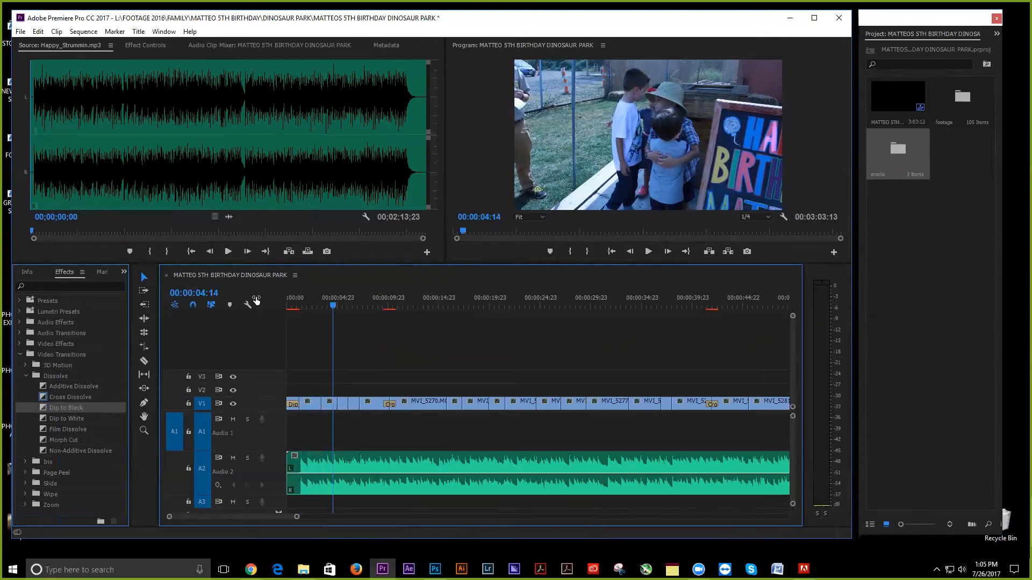
Save the project and enlarge the program monitor with the playhead back at the start of the sequence.
key("ctrl+s")
left_click_drag(300, 307, 254, 301)
left_click_drag(402, 264, 401, 393)
Play the sequence with its music from the start and fit its full length in the timeline view.
key("space")
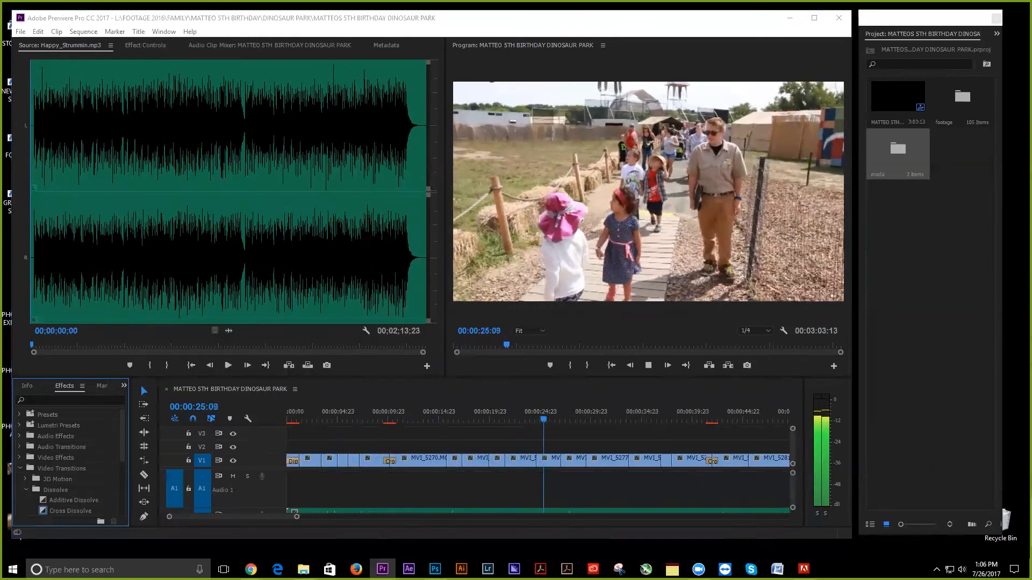
key("shift+3")
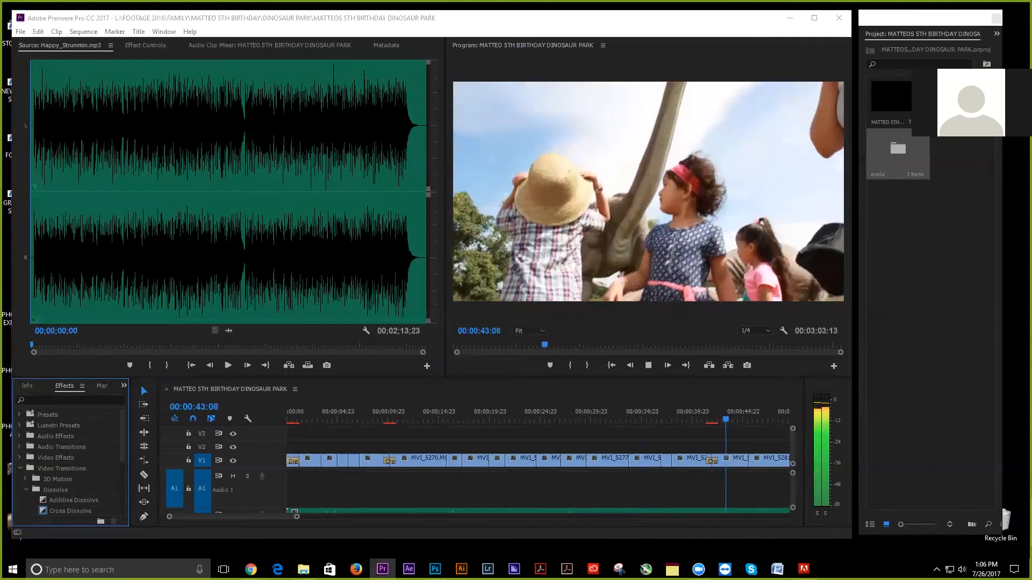
left_click(242, 389)
key("minus")
key("minus")
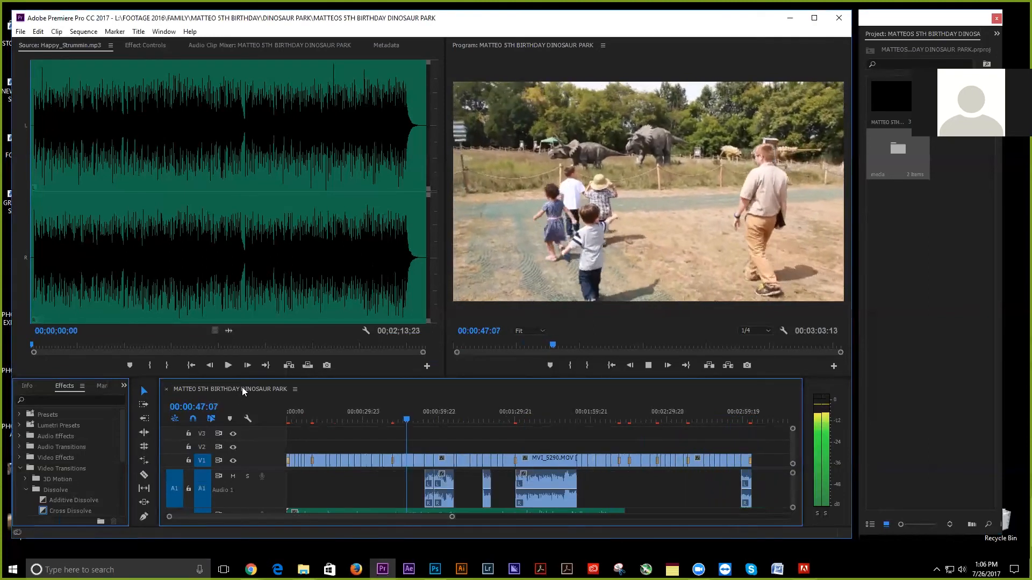